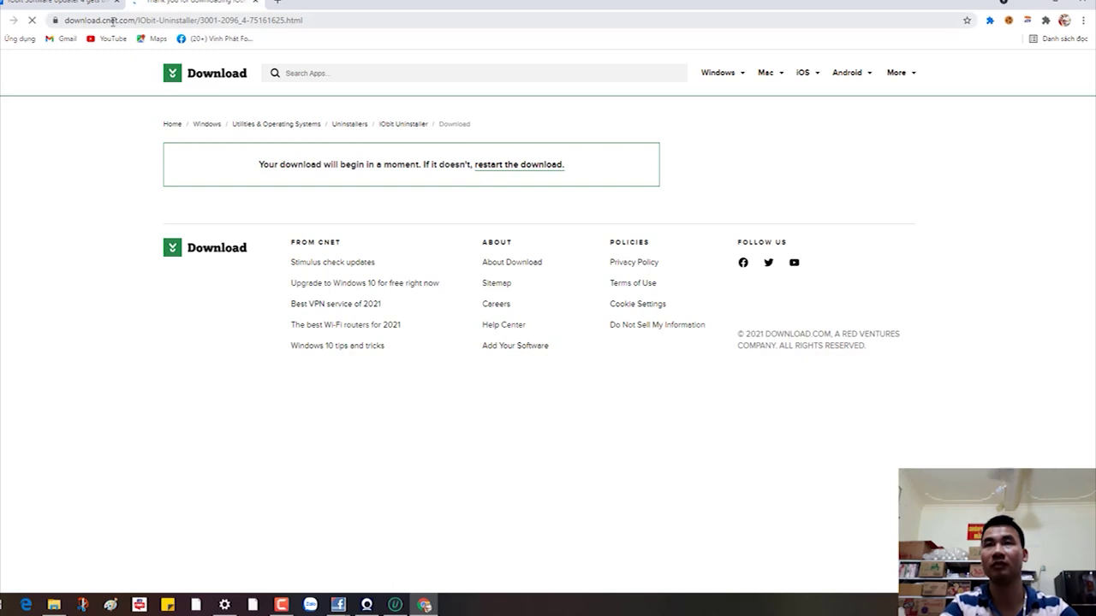
# Step: Return to the IObit product page and close the extra download tab
pyautogui.click(12, 21)
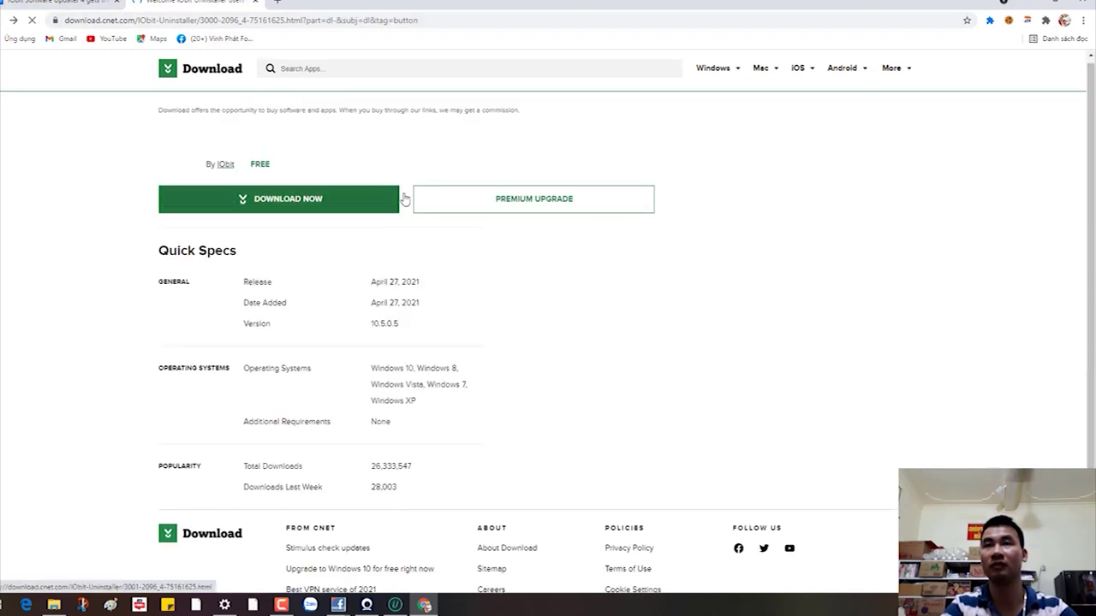
pyautogui.scroll(-1, 300, 283)
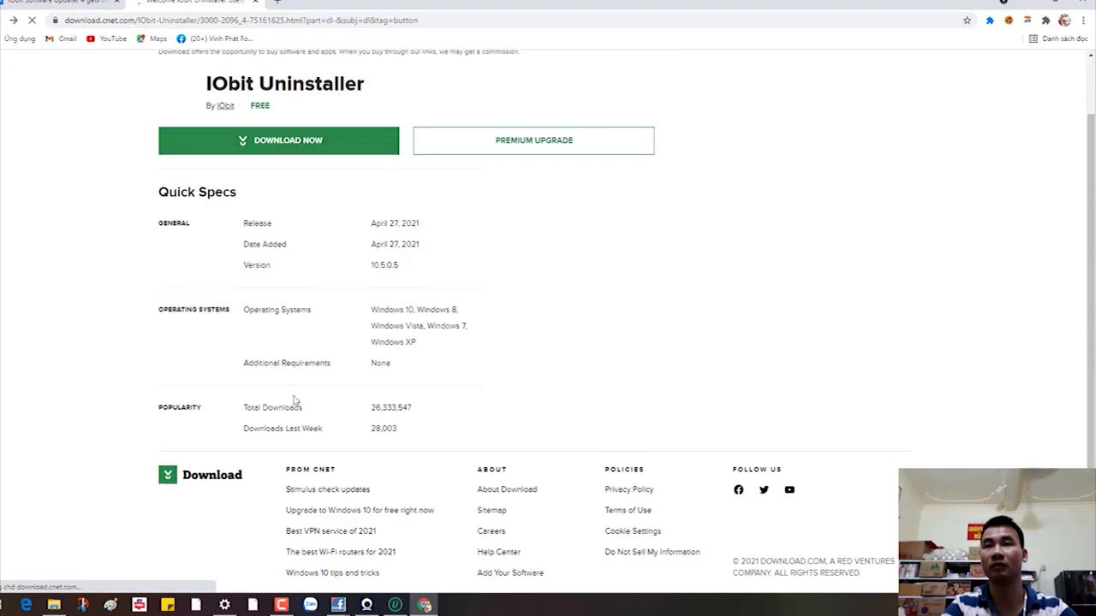
pyautogui.click(254, 3)
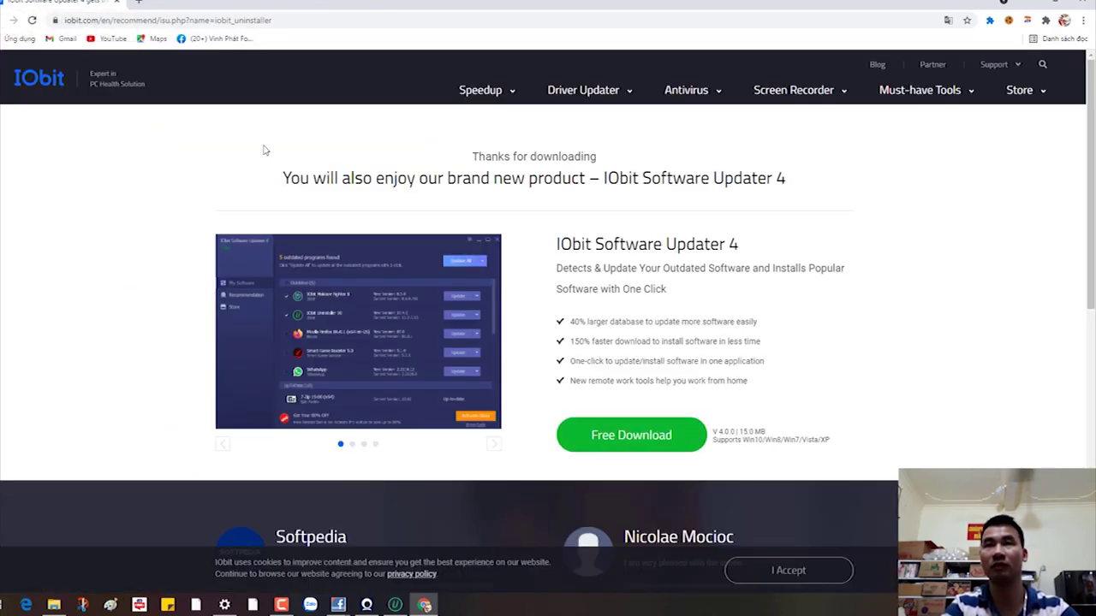
# Step: Download the free IObit Software Updater installer, show it in Downloads, then close Chrome
pyautogui.moveTo(574, 85)
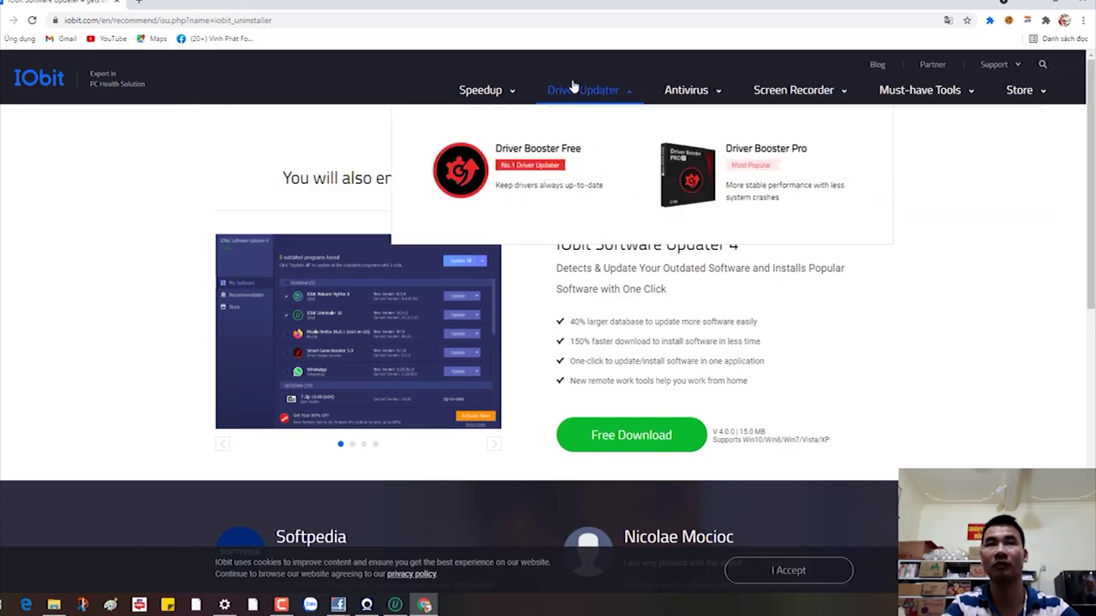
pyautogui.click(644, 435)
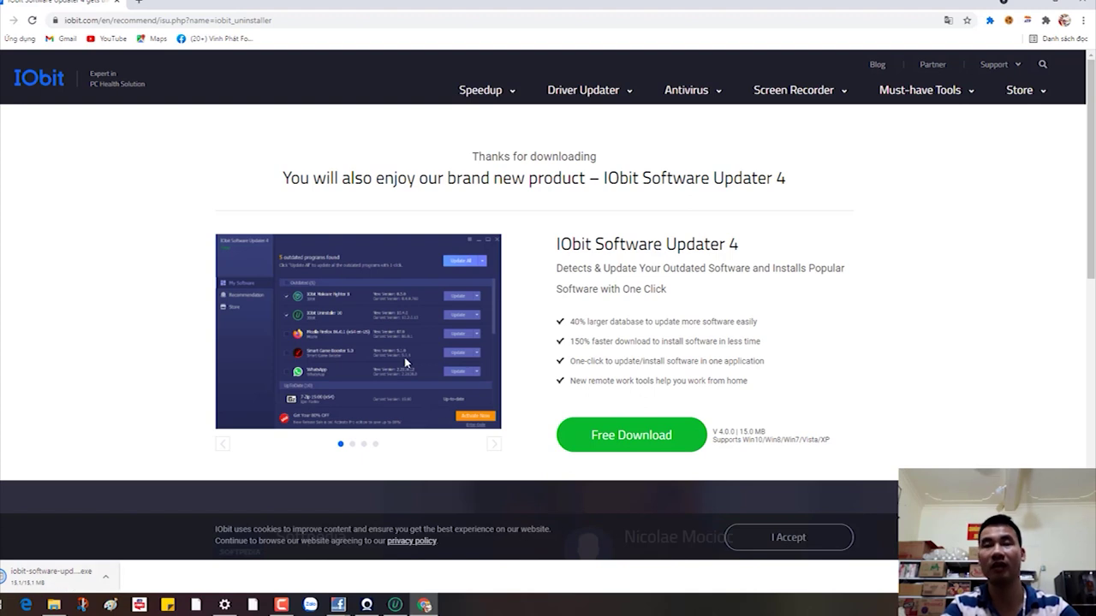
pyautogui.click(106, 577)
pyautogui.click(129, 544)
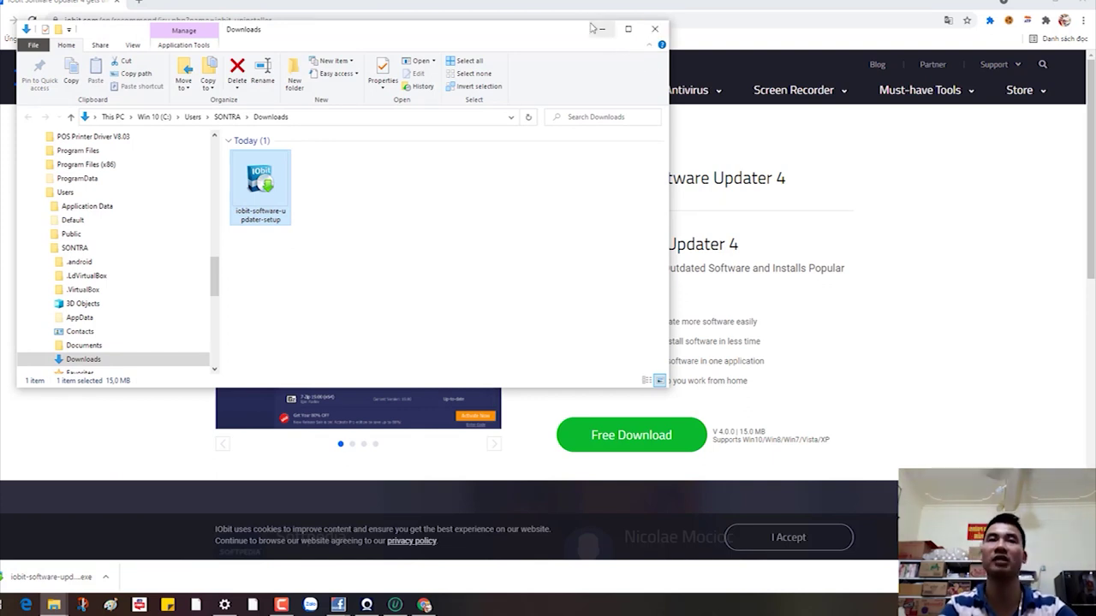
pyautogui.click(601, 30)
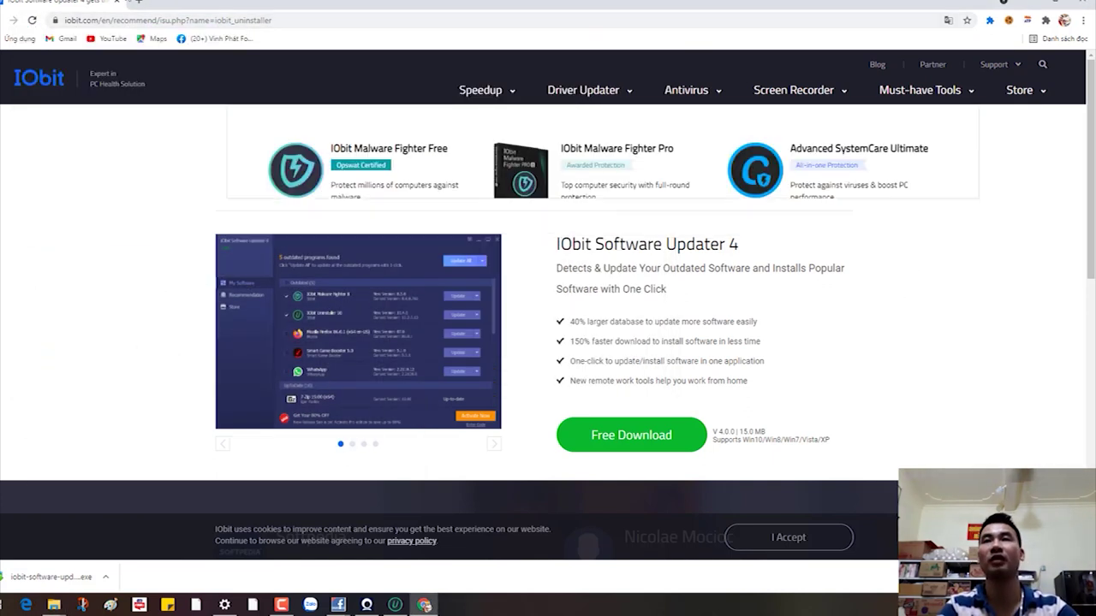
pyautogui.click(1084, 2)
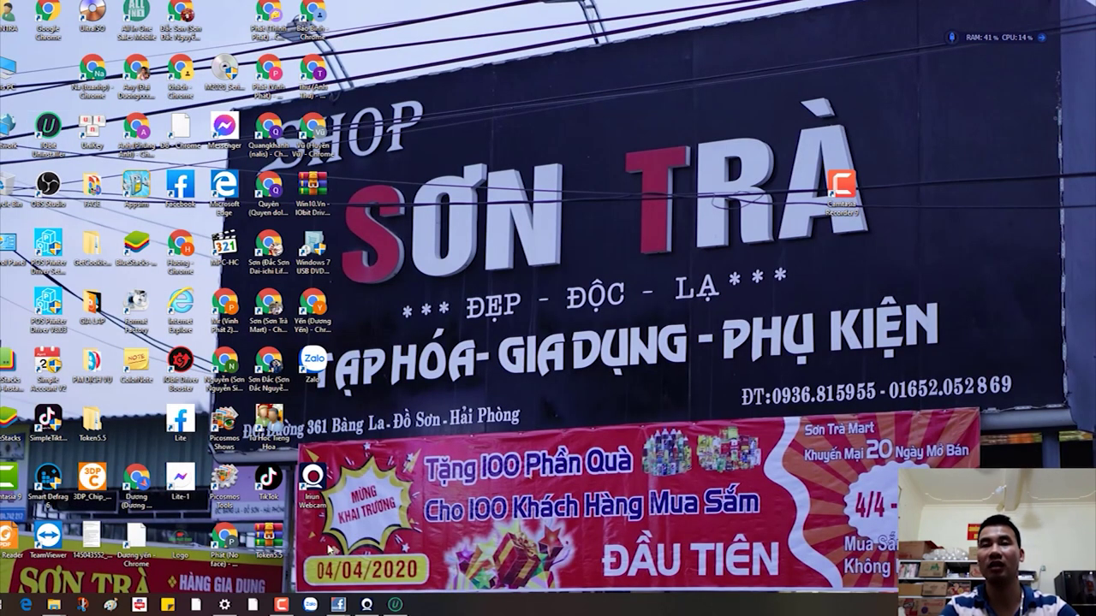
# Step: Bring IObit Uninstaller to the front and maximize its window
pyautogui.click(395, 605)
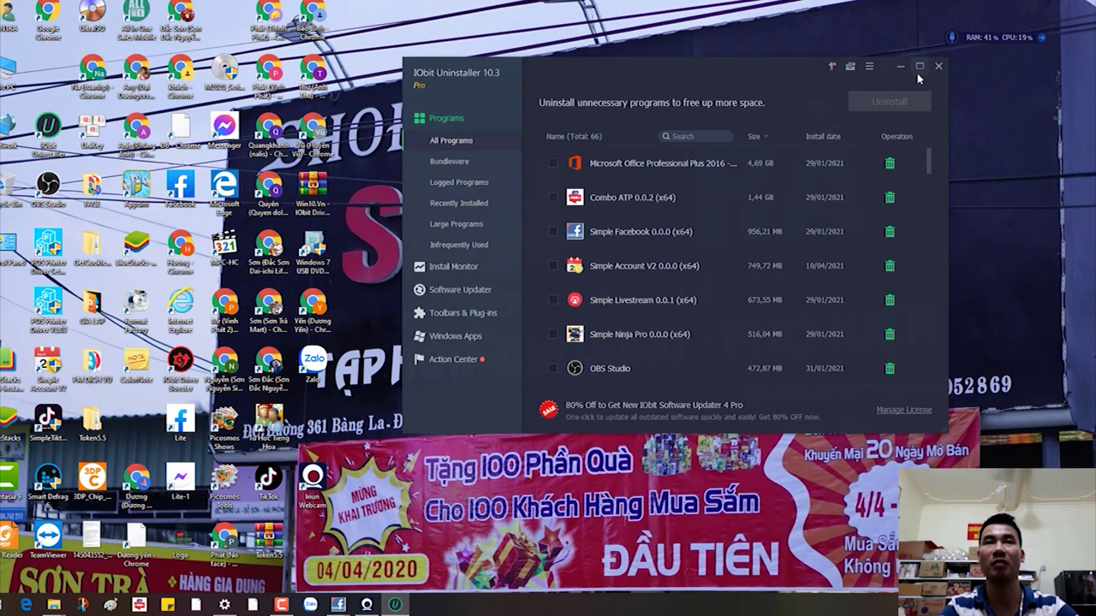
pyautogui.click(920, 67)
pyautogui.scroll(-15, 309, 346)
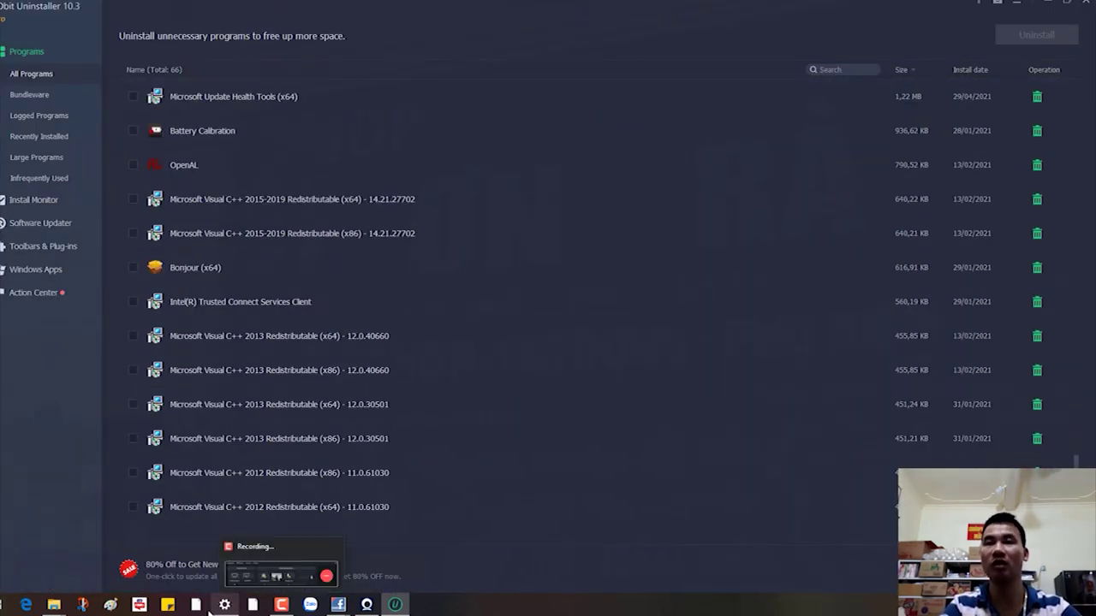
# Step: Check Windows' Apps & features list from This PC, then close Settings and Explorer
pyautogui.moveTo(56, 608)
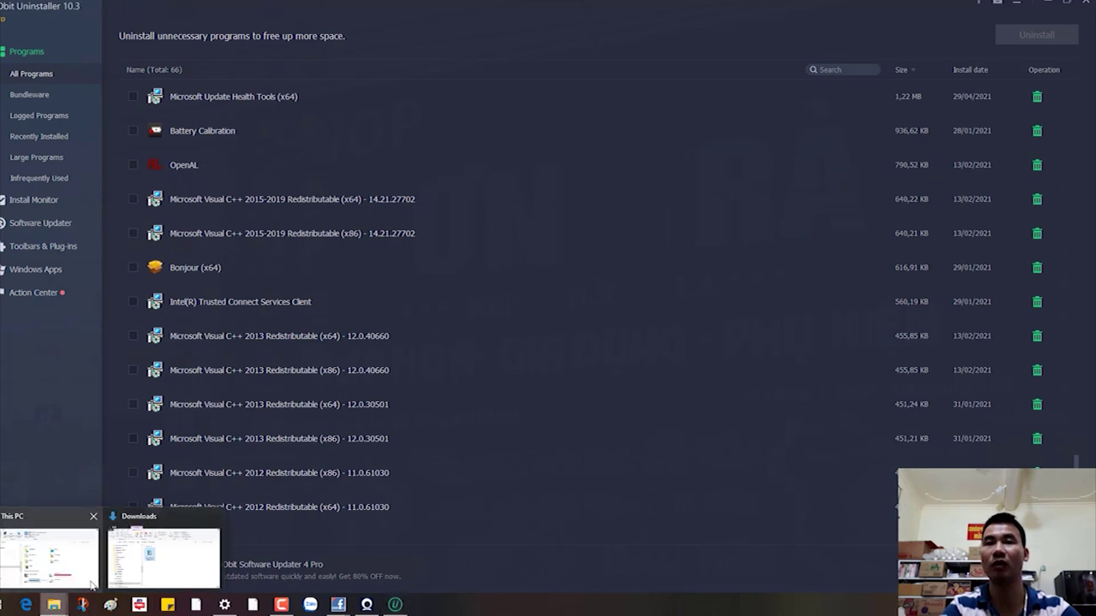
pyautogui.click(76, 550)
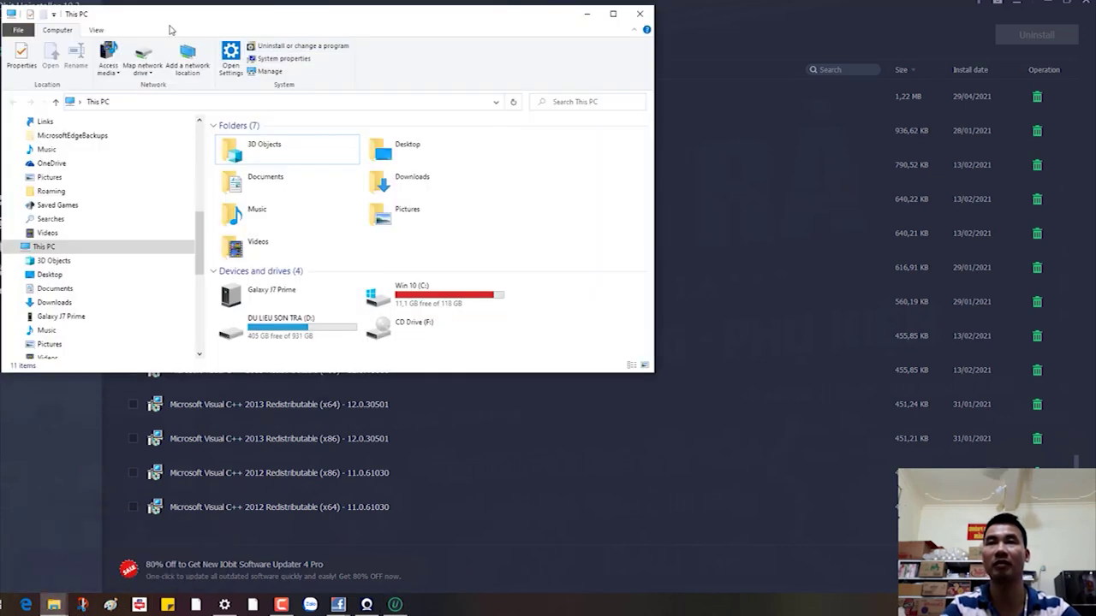
pyautogui.click(291, 44)
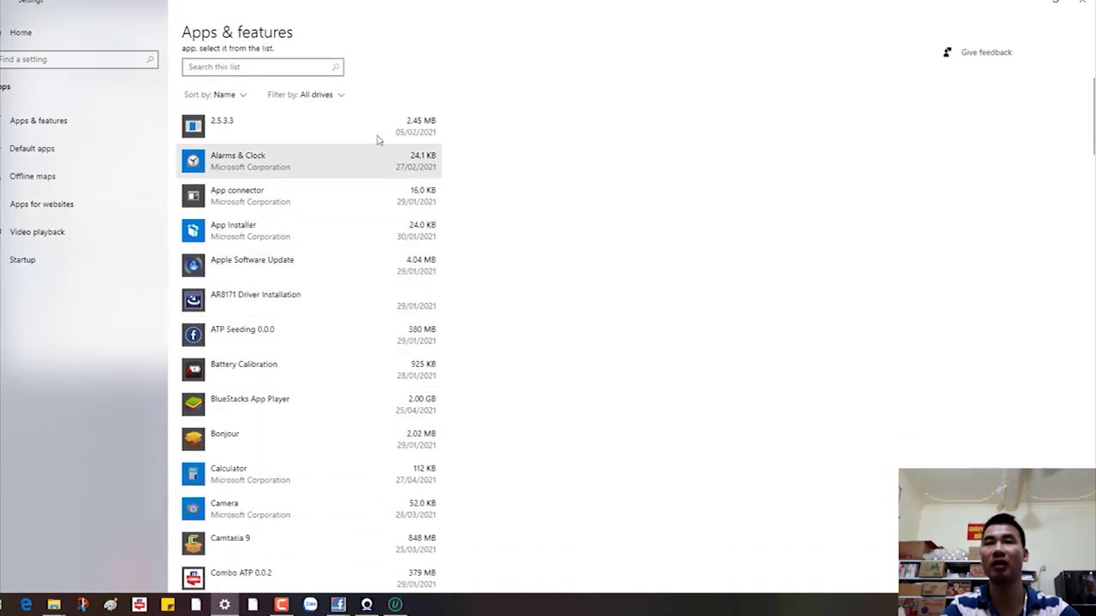
pyautogui.click(1033, 2)
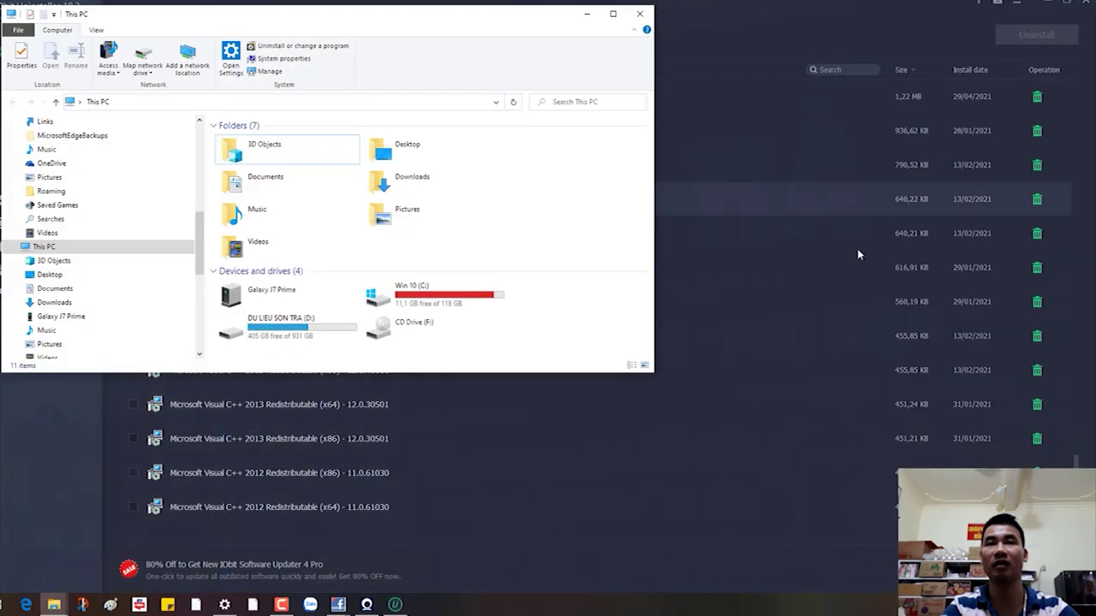
pyautogui.click(585, 15)
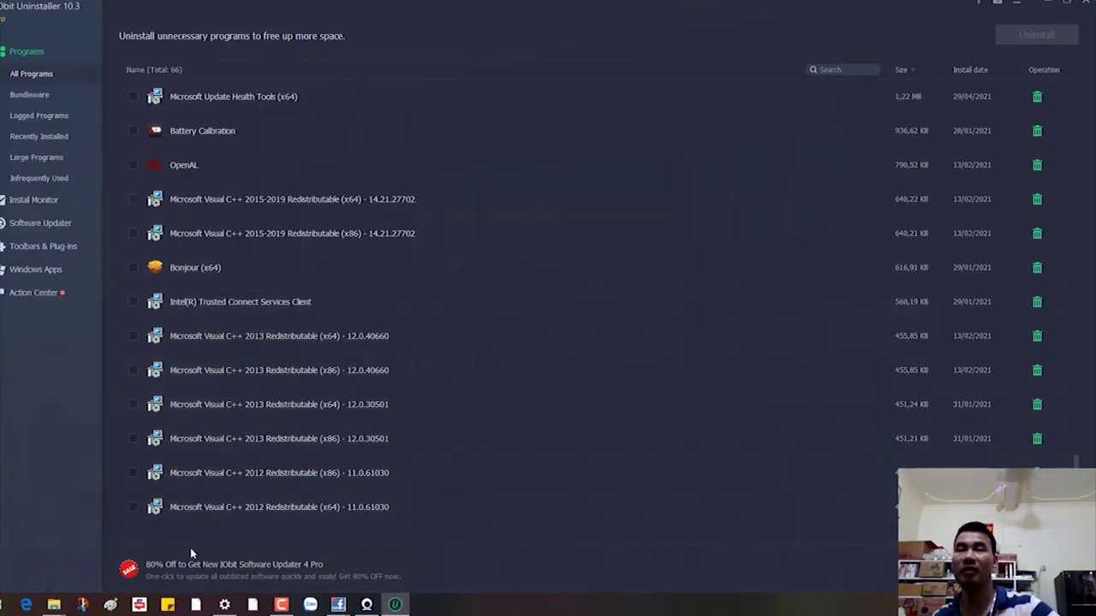
# Step: Uninstall Apple Software Update and acknowledge the report of 3 registry entries and 3,87 MB removed
pyautogui.scroll(3, 395, 128)
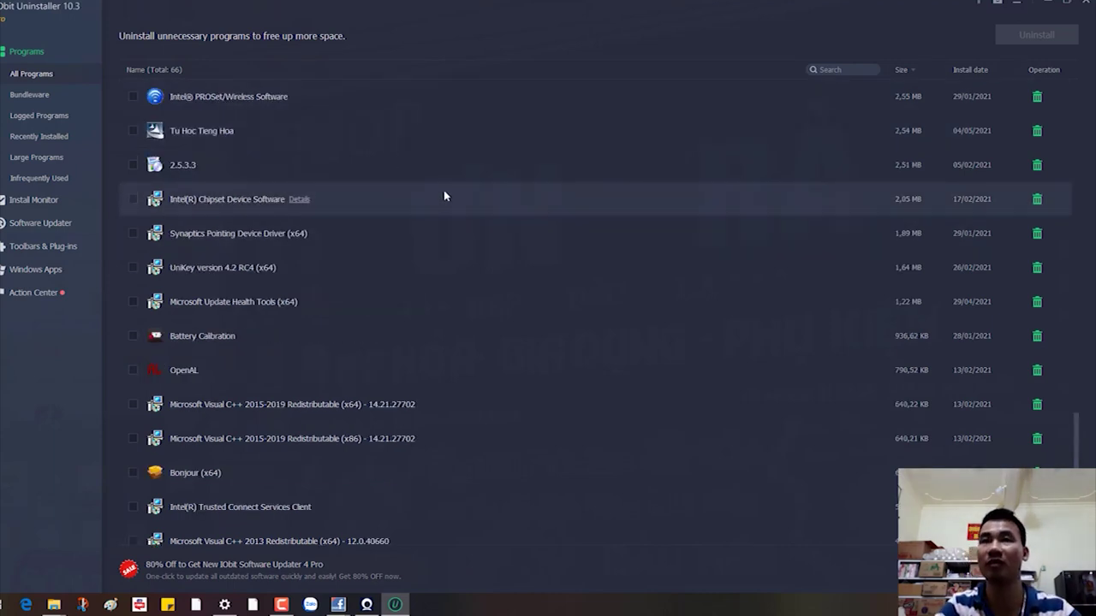
pyautogui.scroll(3, 446, 180)
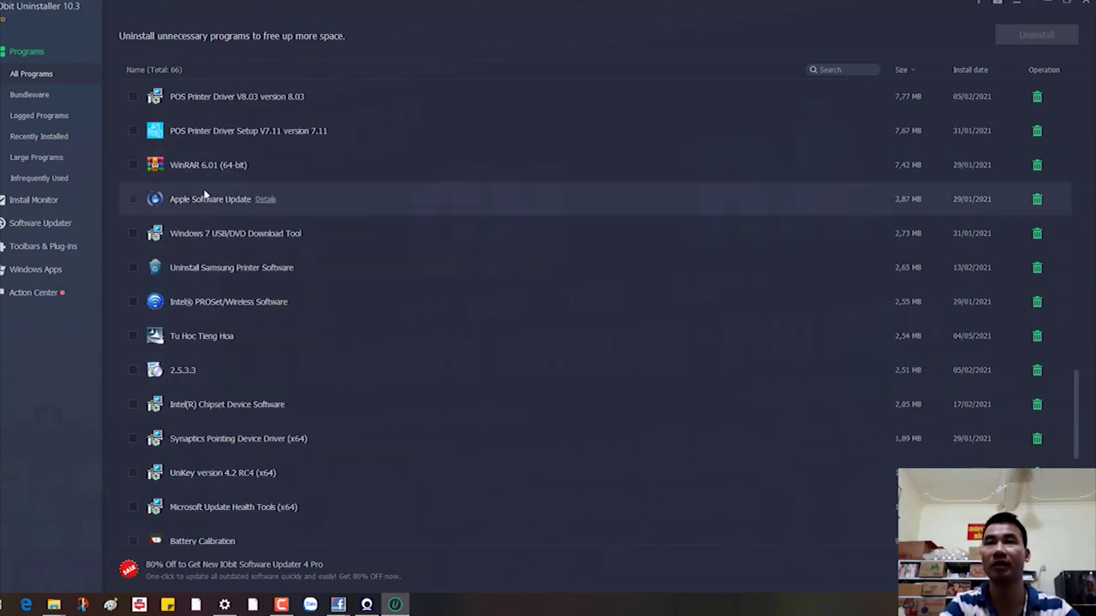
pyautogui.click(135, 200)
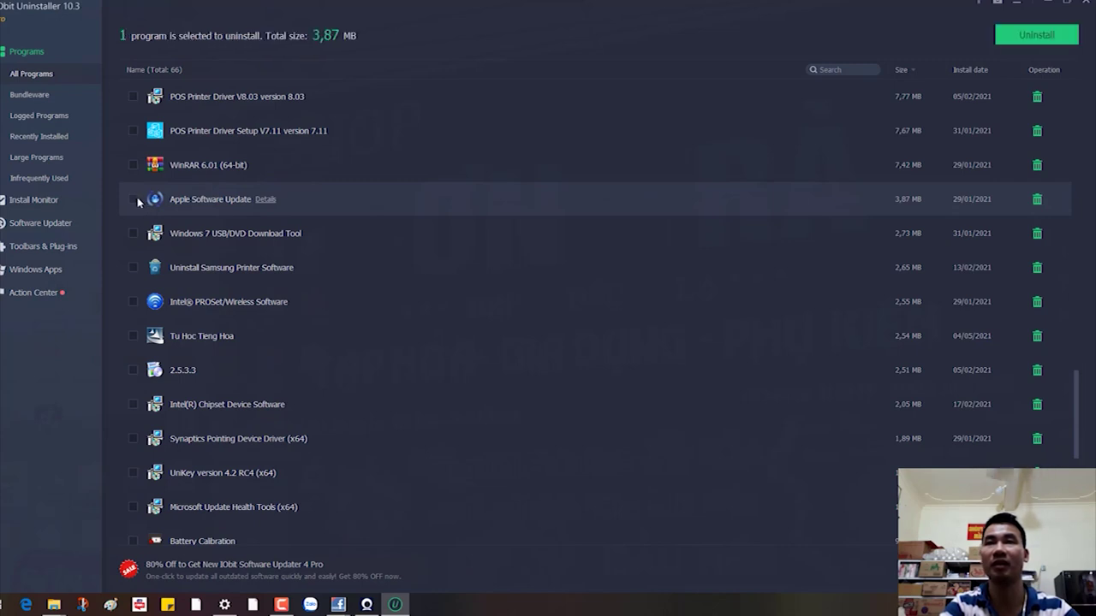
pyautogui.click(1038, 36)
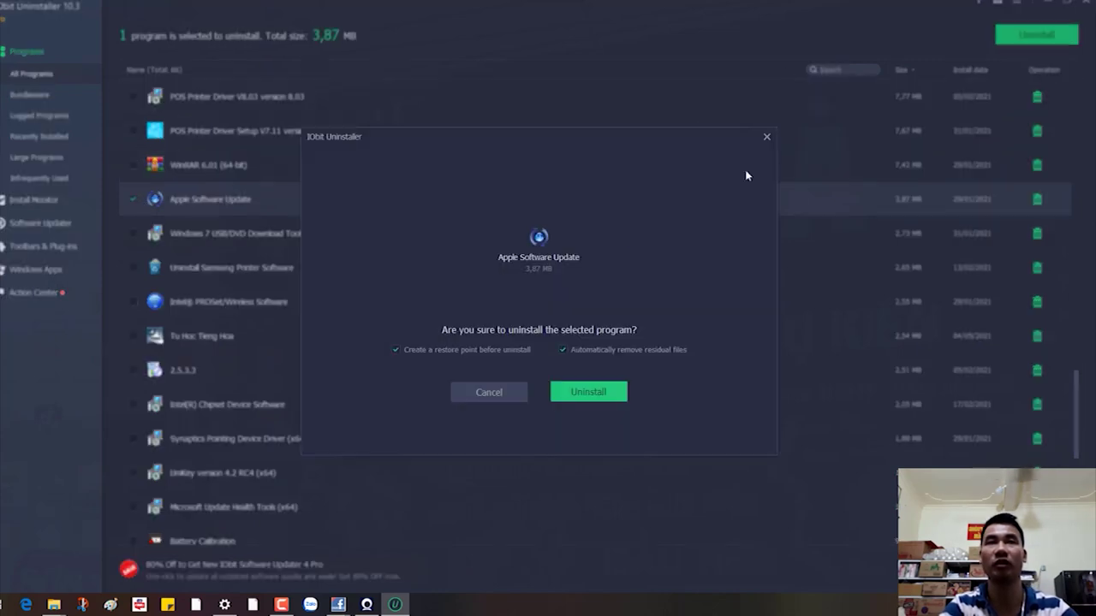
pyautogui.click(587, 387)
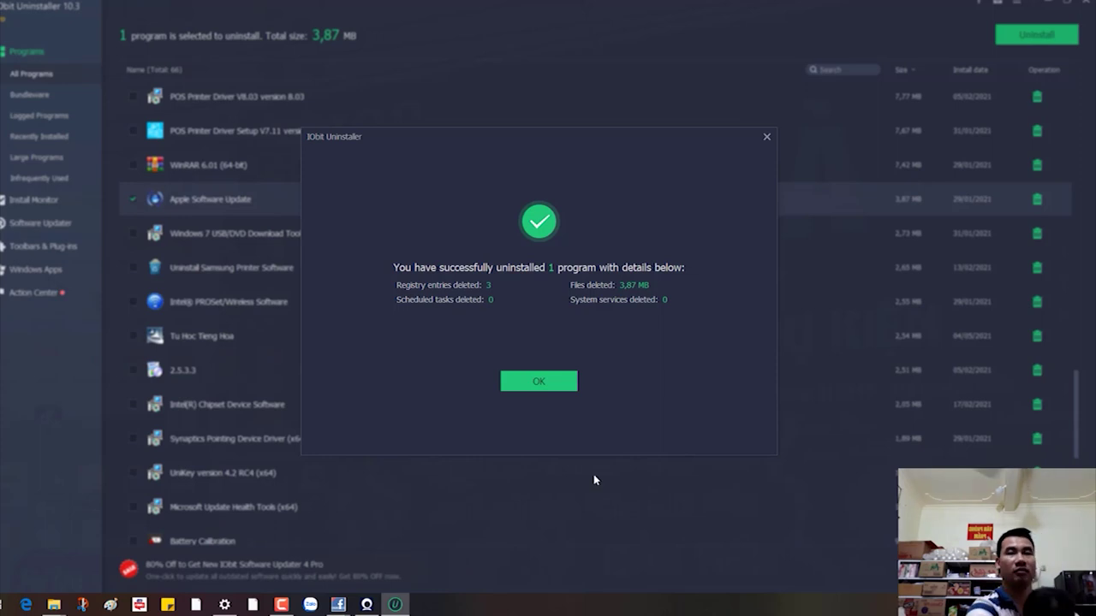
pyautogui.click(556, 387)
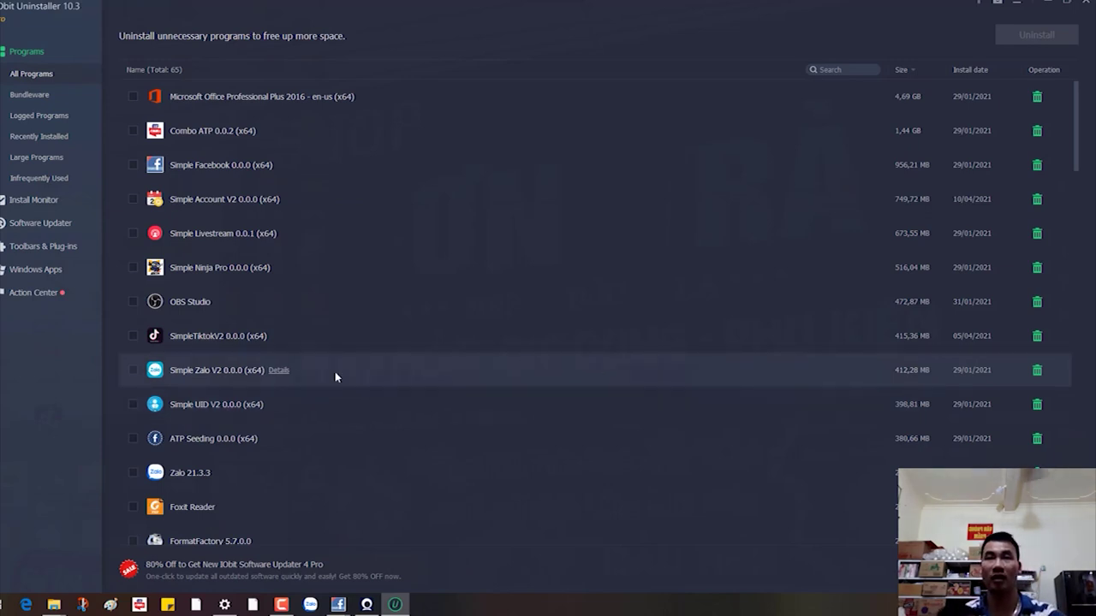
# Step: Uninstall SimpleTiktokV2 0.0.0 and acknowledge the report of 428,80 MB of files removed
pyautogui.click(132, 337)
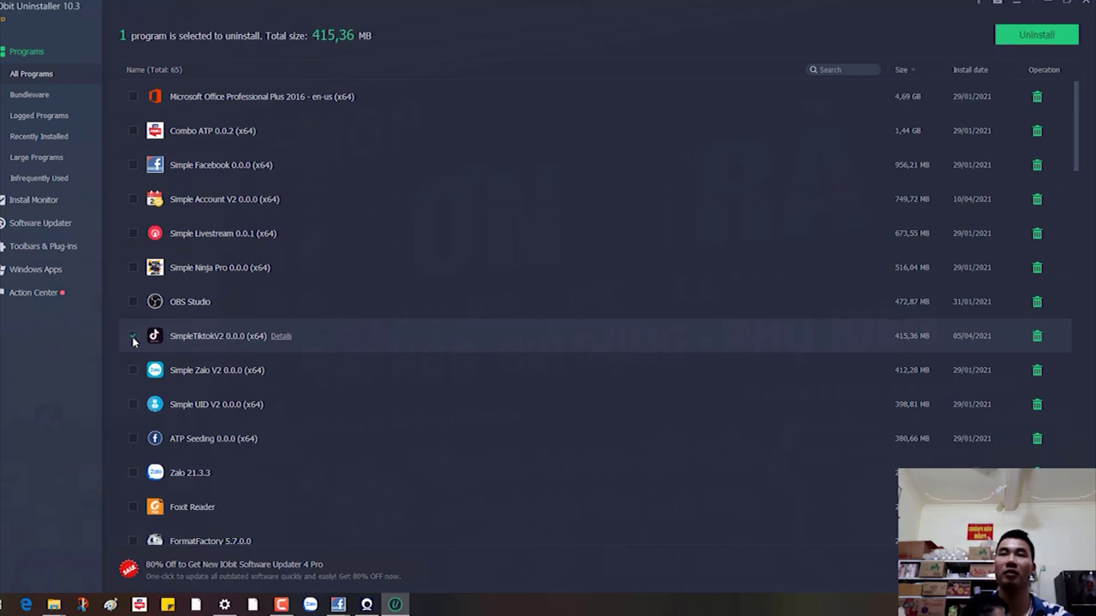
pyautogui.click(1006, 36)
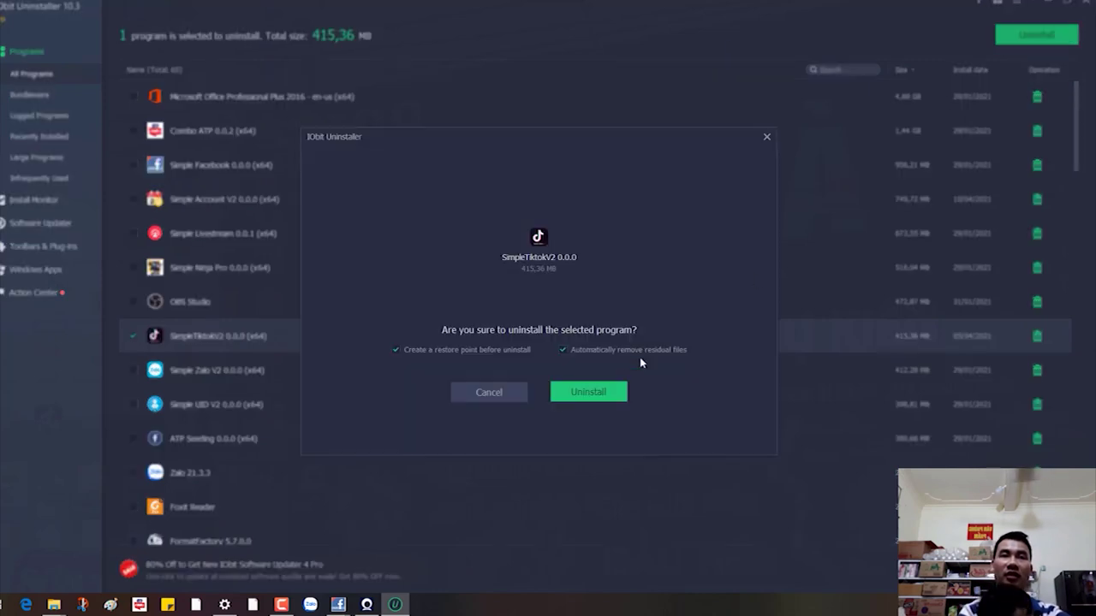
pyautogui.click(601, 396)
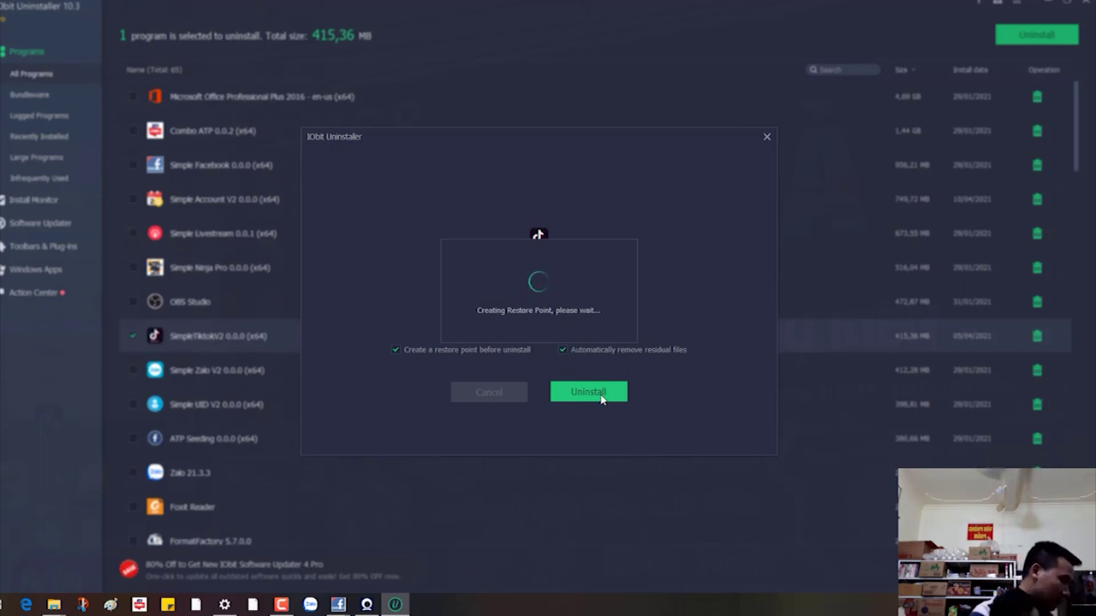
pyautogui.click(601, 394)
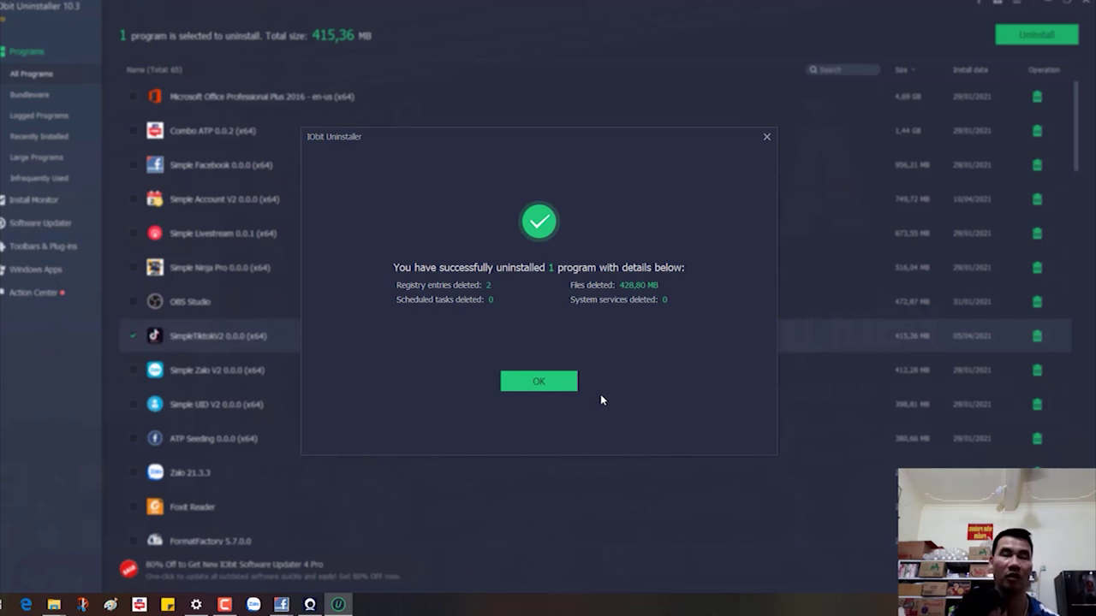
pyautogui.click(535, 384)
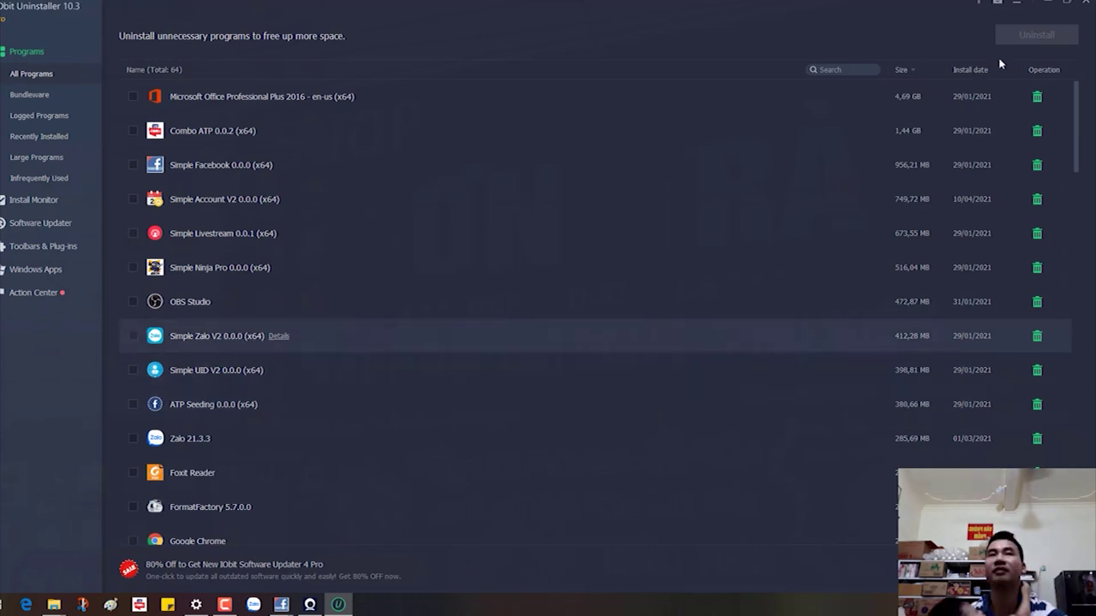
# Step: Uninstall Simple Zalo V2 0.0.0 and acknowledge the report of 412,29 MB removed
pyautogui.click(1036, 34)
pyautogui.click(618, 389)
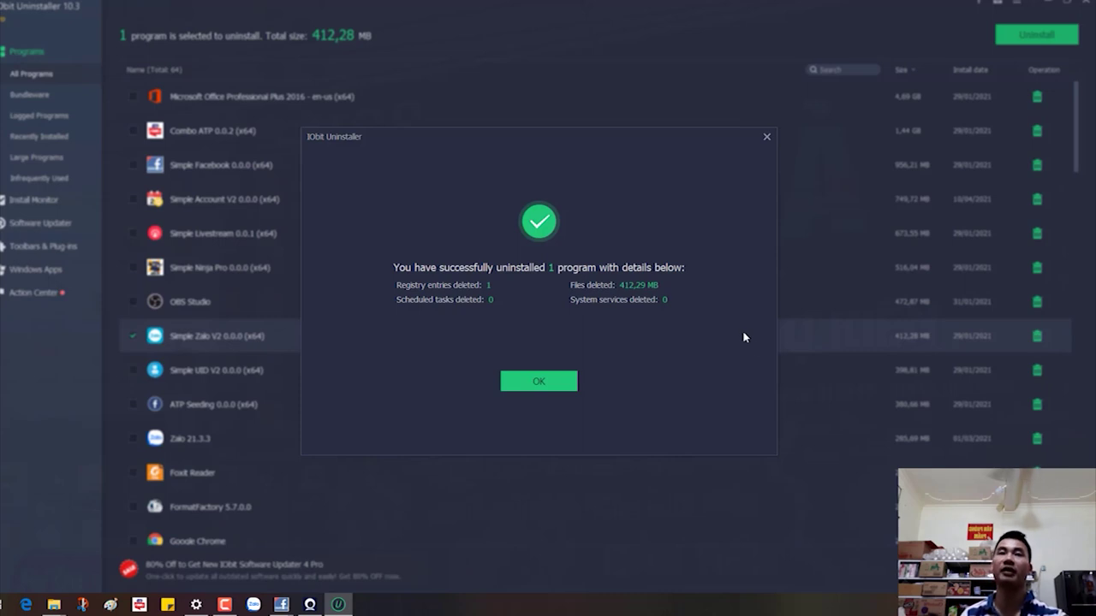
pyautogui.click(506, 382)
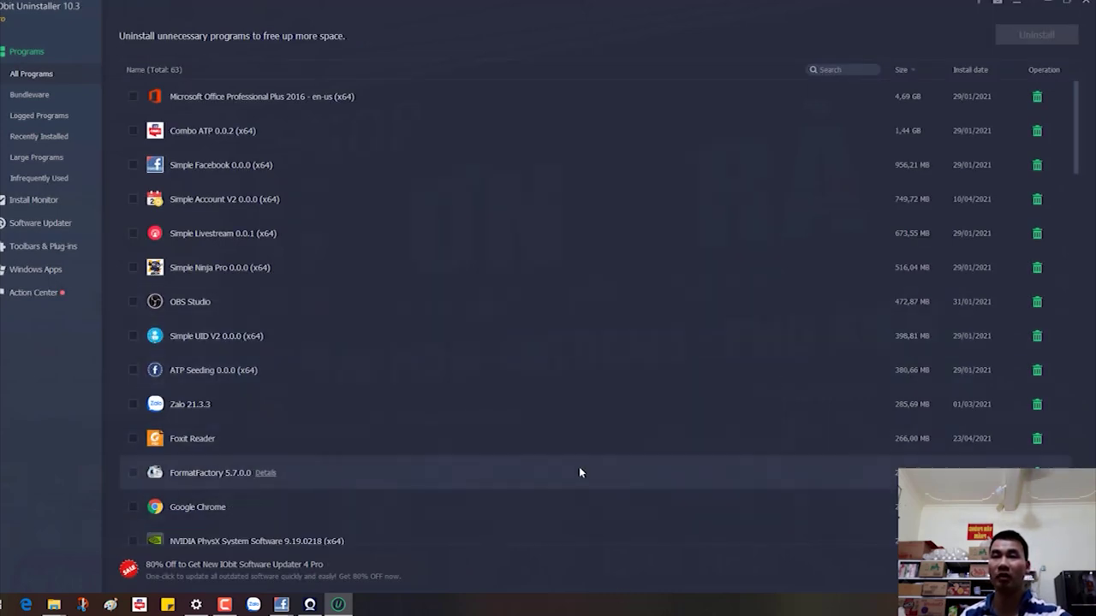
# Step: Start uninstalling IObit Driver Booster 8.2.0.314 with all its components
pyautogui.scroll(-3, 570, 496)
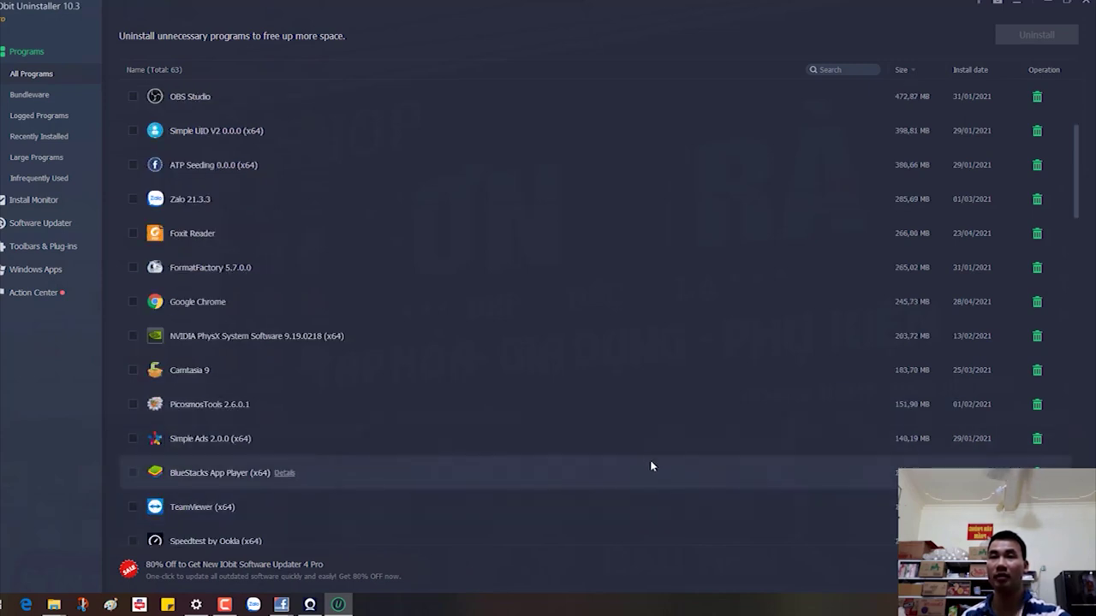
pyautogui.scroll(-3, 630, 428)
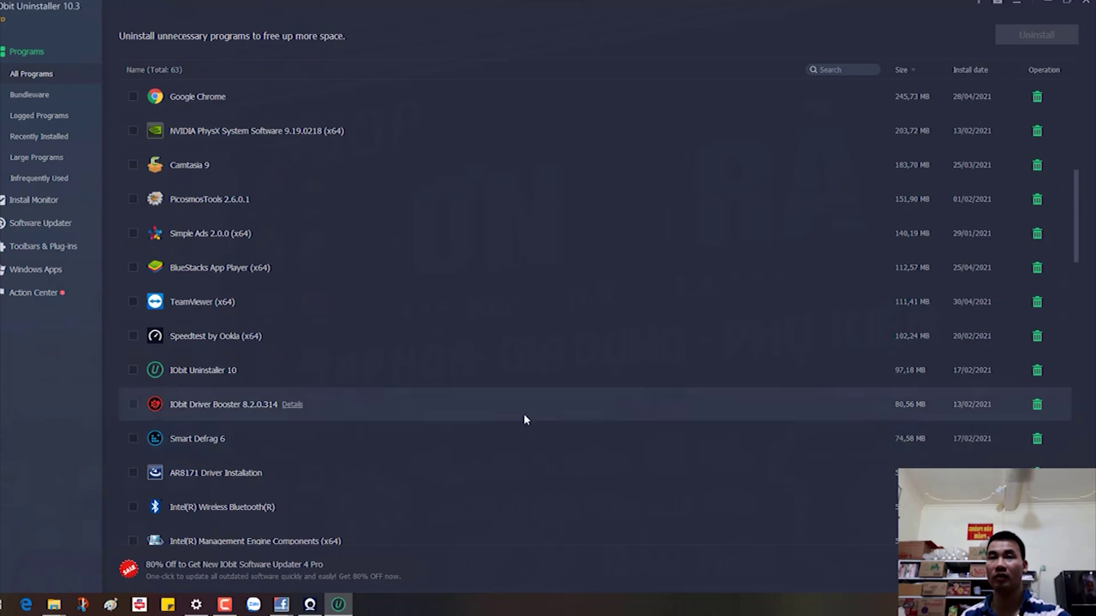
pyautogui.click(134, 406)
pyautogui.click(1058, 37)
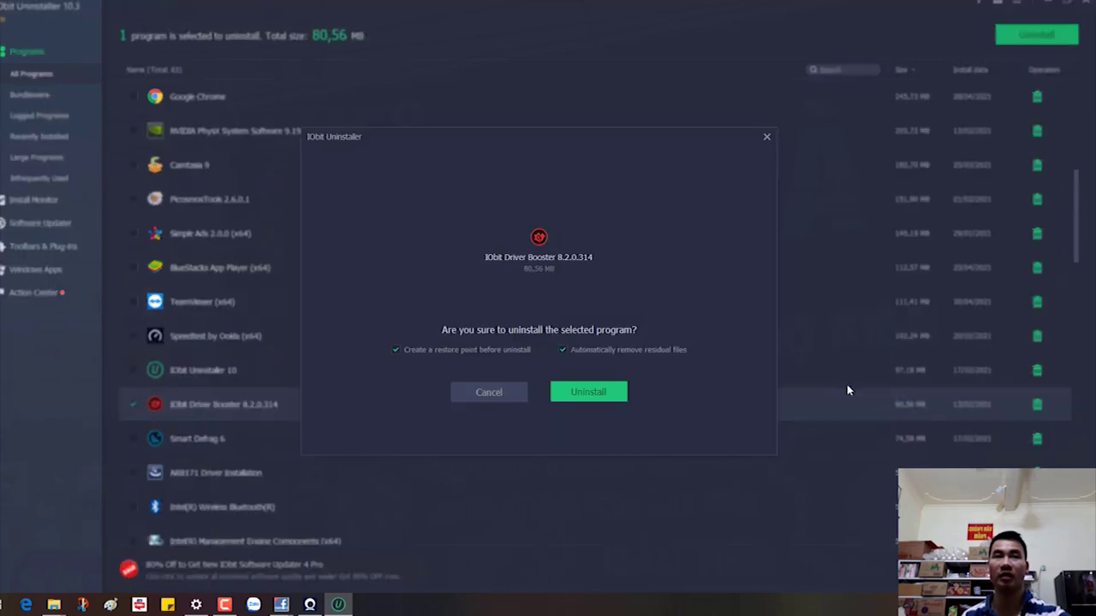
pyautogui.click(604, 393)
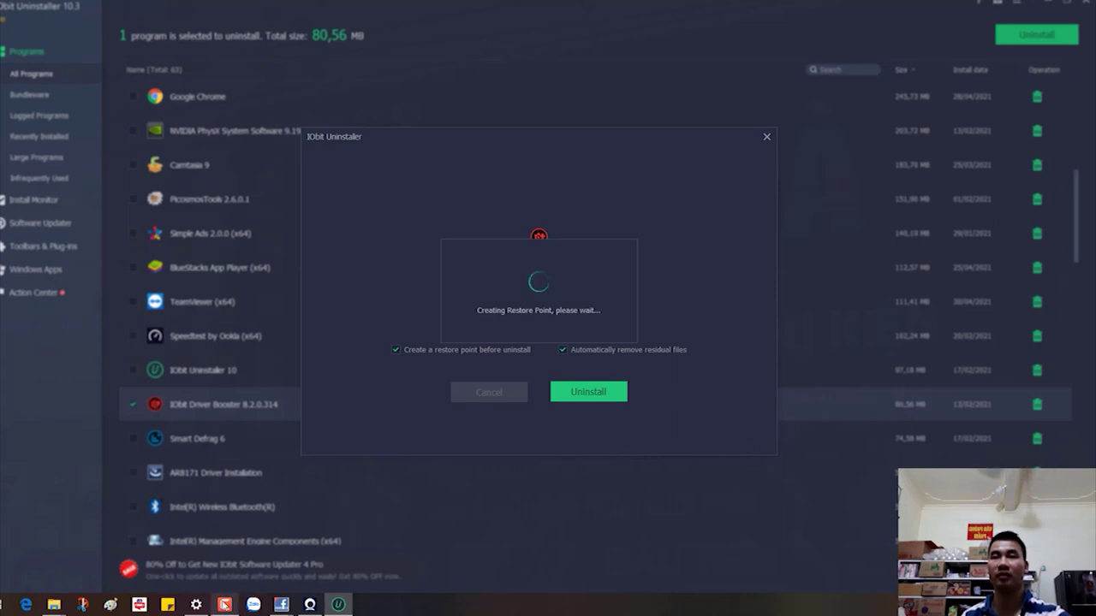
pyautogui.click(225, 604)
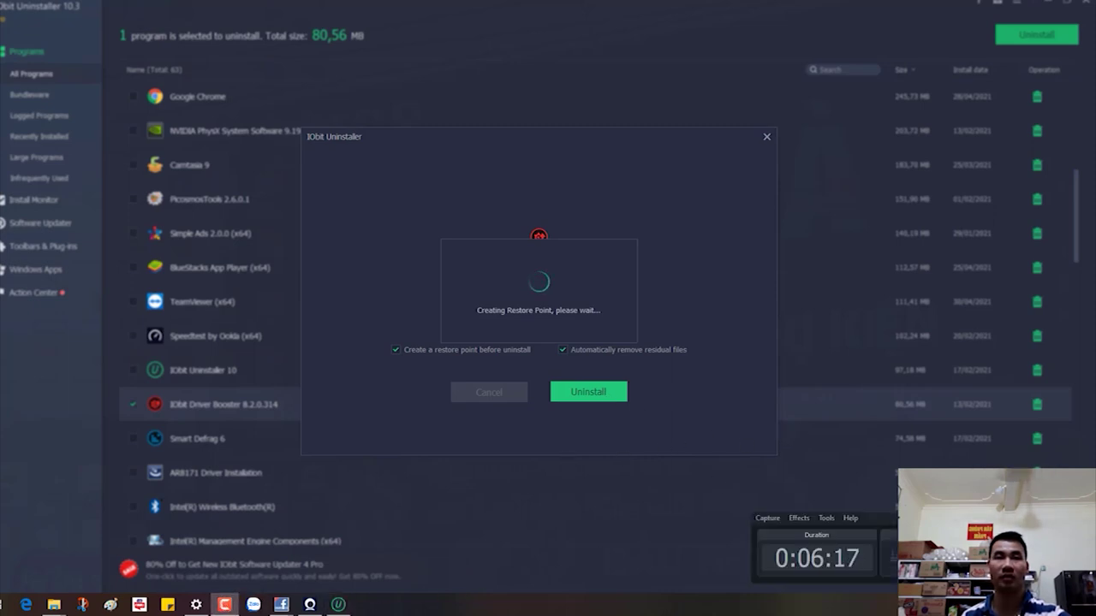
pyautogui.click(832, 486)
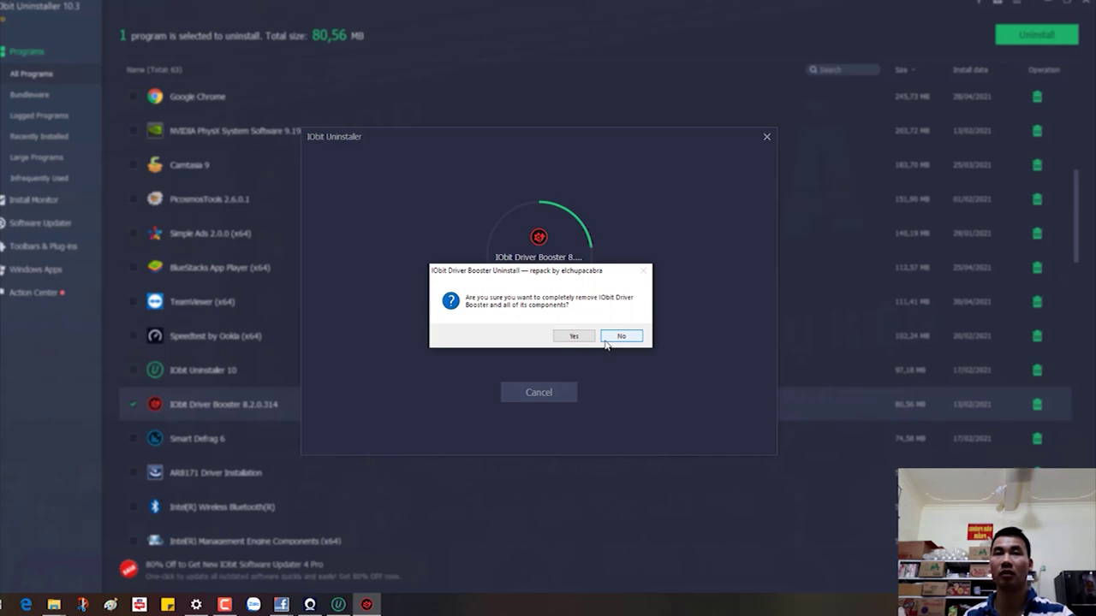
pyautogui.click(573, 336)
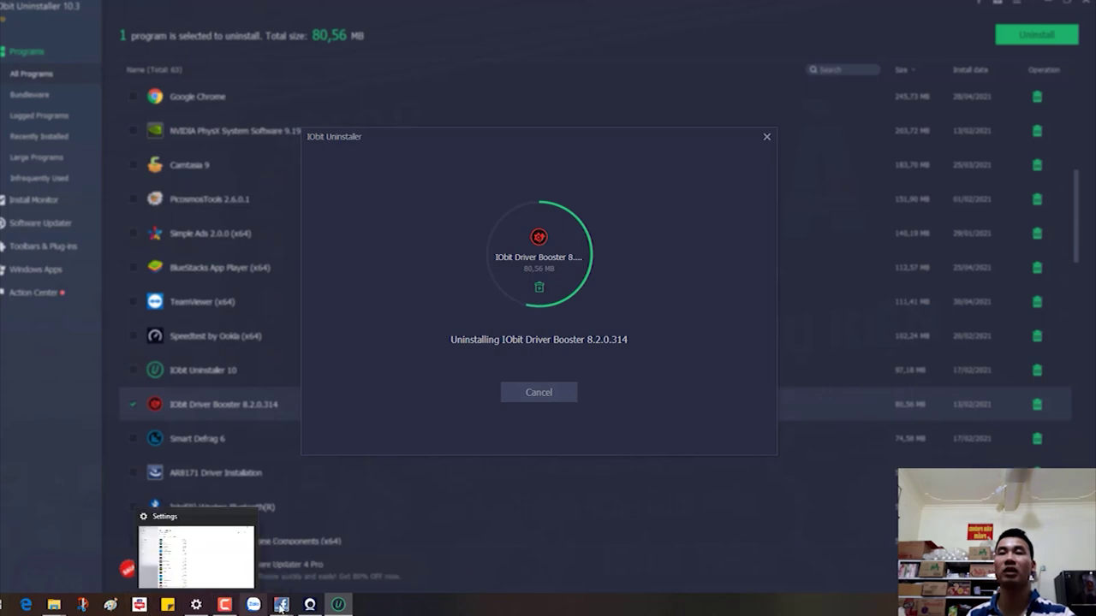
# Step: Minimize the uninstaller and open a maximized Chrome profile window from the desktop
pyautogui.moveTo(284, 609)
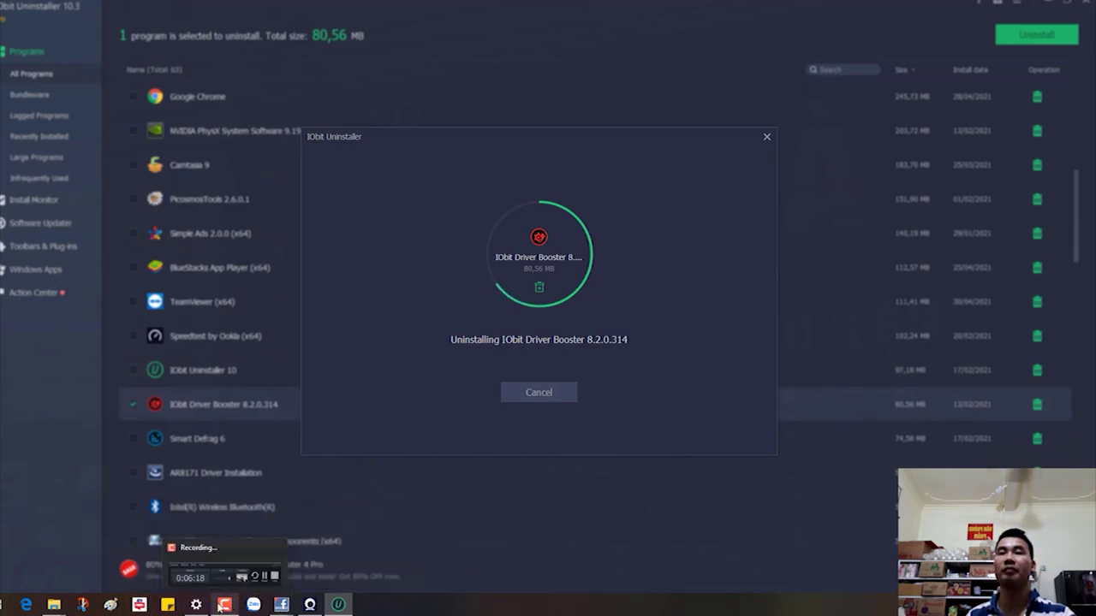
pyautogui.click(338, 604)
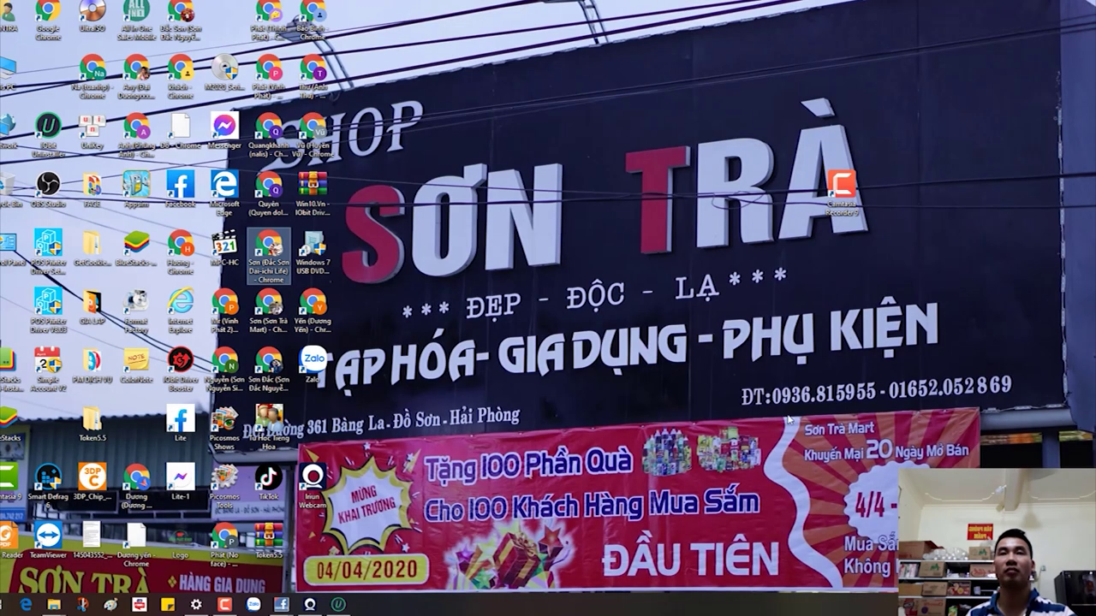
pyautogui.doubleClick(195, 14)
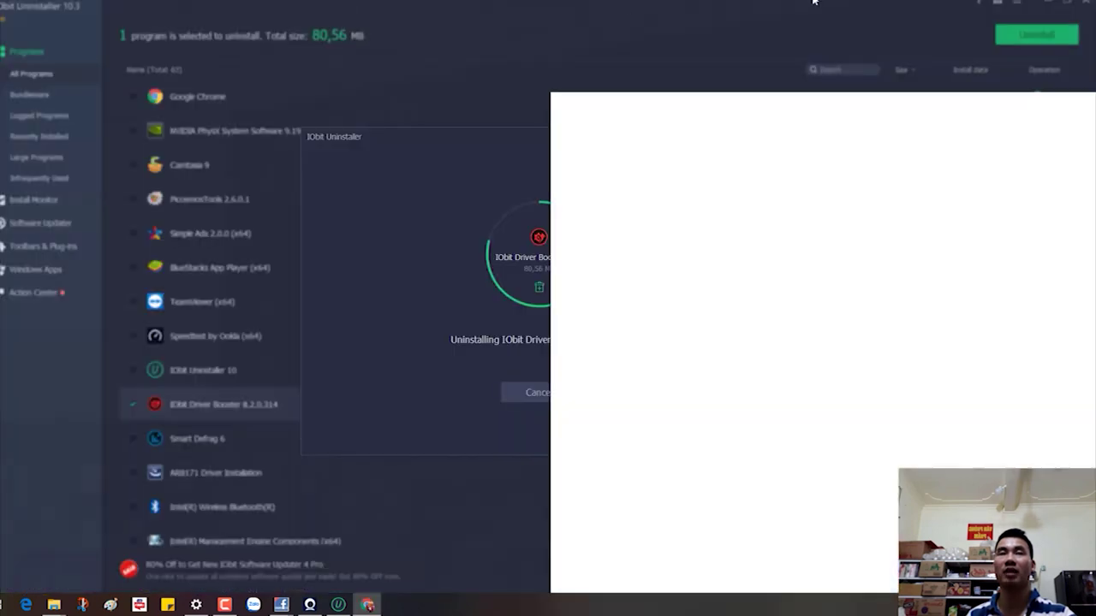
pyautogui.click(1067, 101)
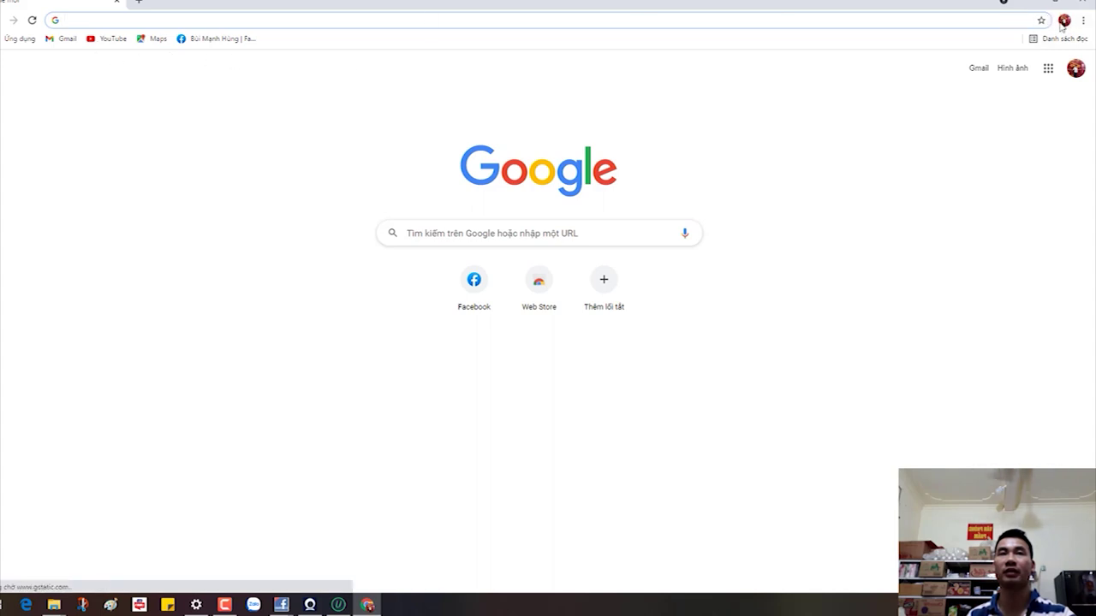
# Step: Open another Chrome profile's window from the avatar list, then close the Chrome windows
pyautogui.click(1065, 21)
pyautogui.scroll(-1, 959, 368)
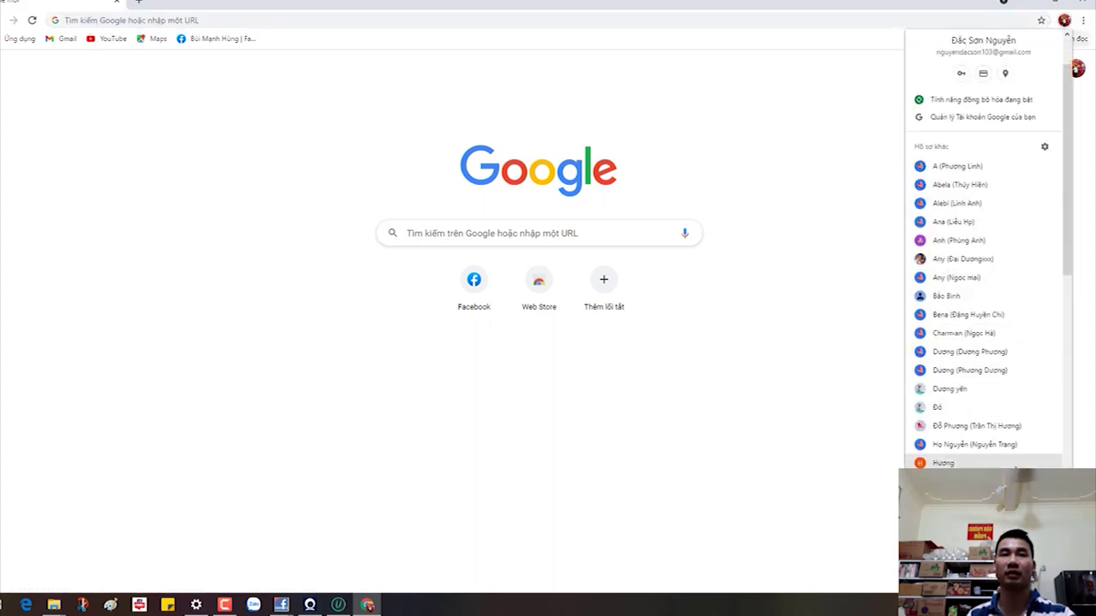
pyautogui.scroll(-1, 985, 257)
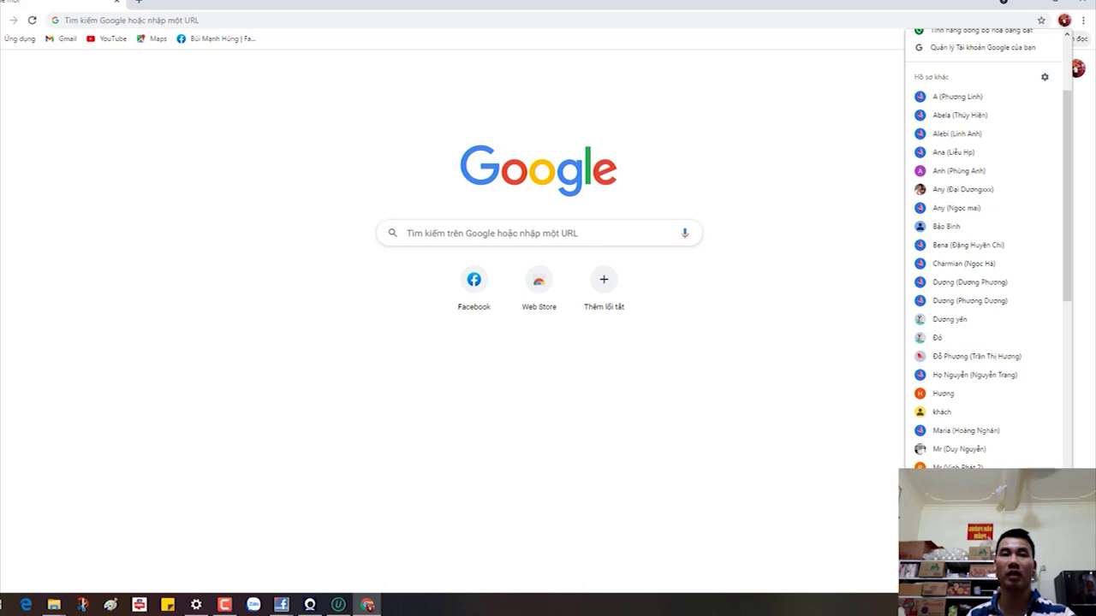
pyautogui.scroll(-3, 984, 419)
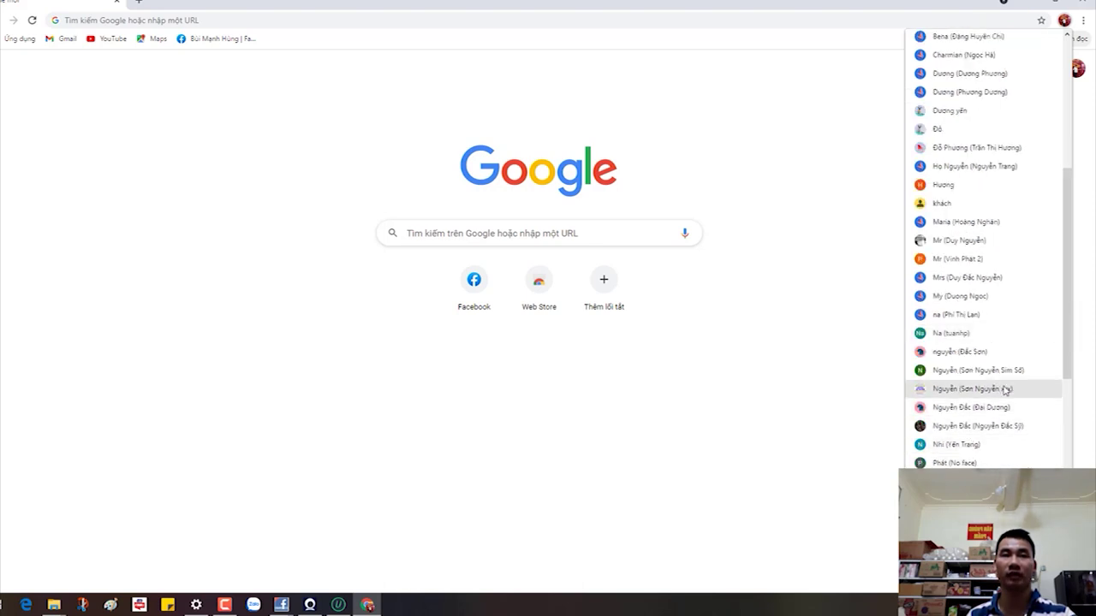
pyautogui.scroll(-1, 1001, 377)
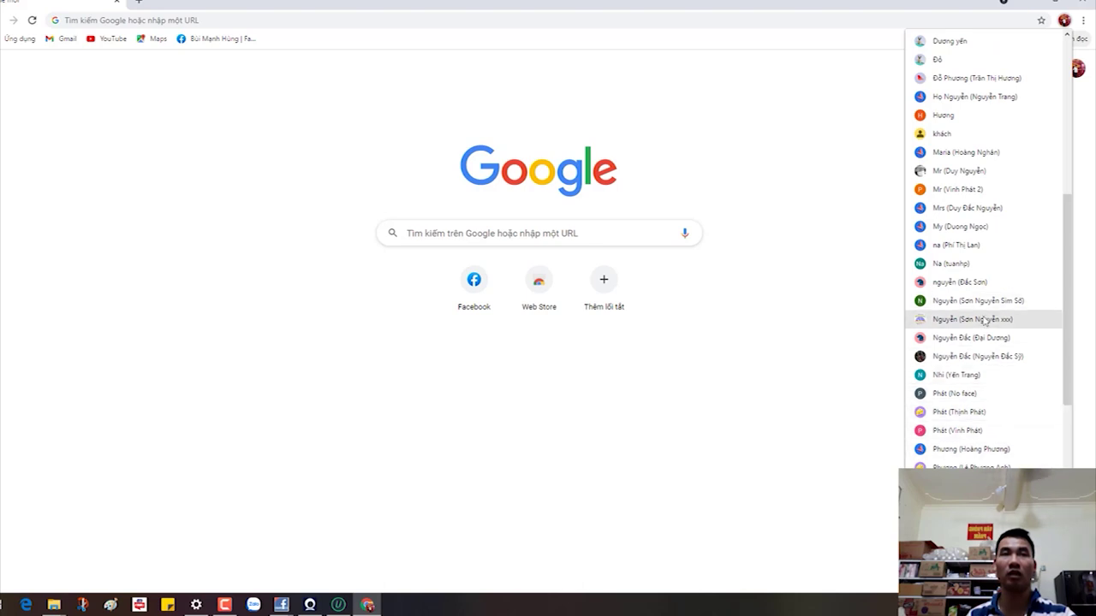
pyautogui.scroll(-4, 990, 374)
pyautogui.click(967, 431)
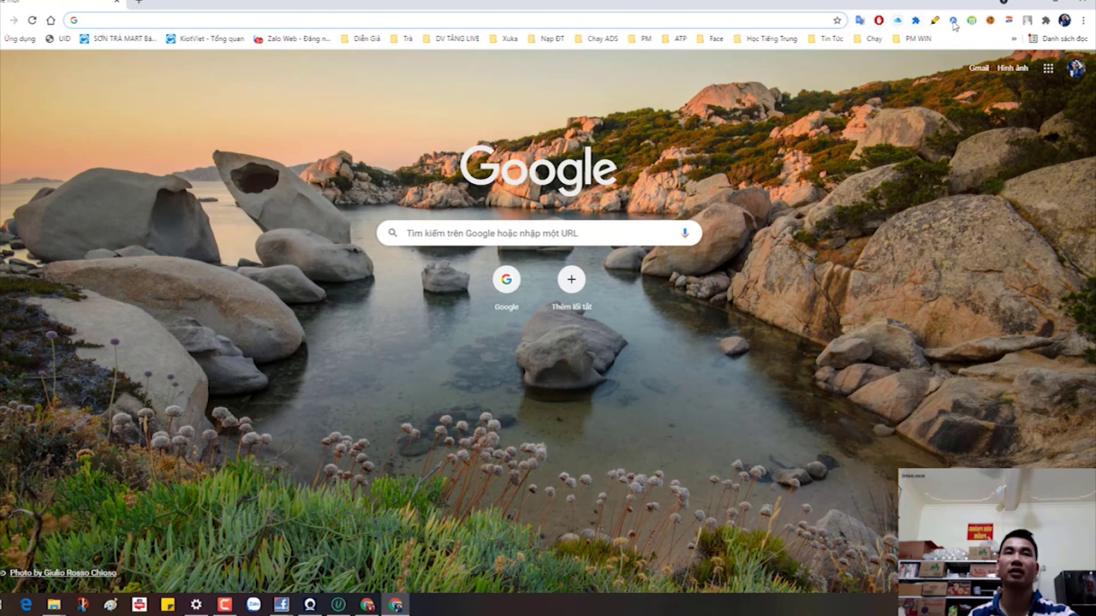
pyautogui.click(1023, 2)
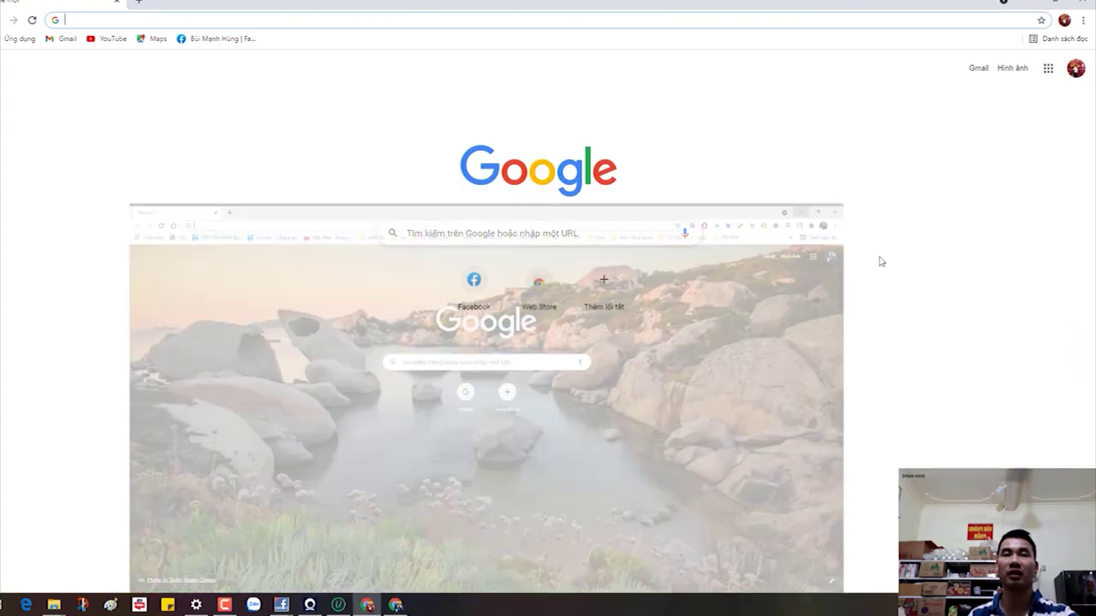
pyautogui.click(1083, 3)
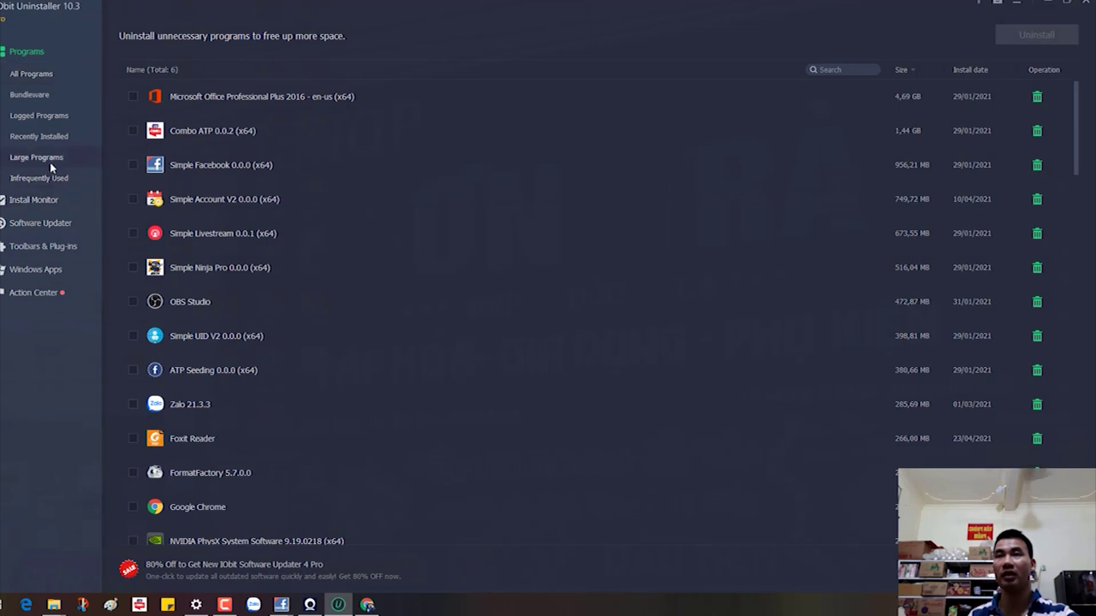
pyautogui.click(45, 246)
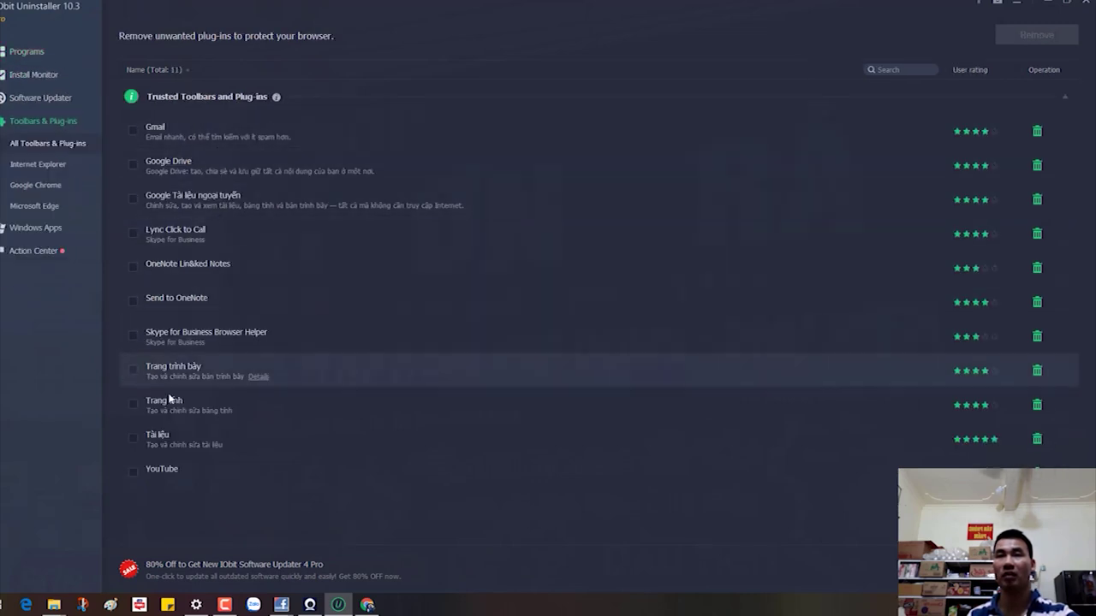
pyautogui.click(30, 165)
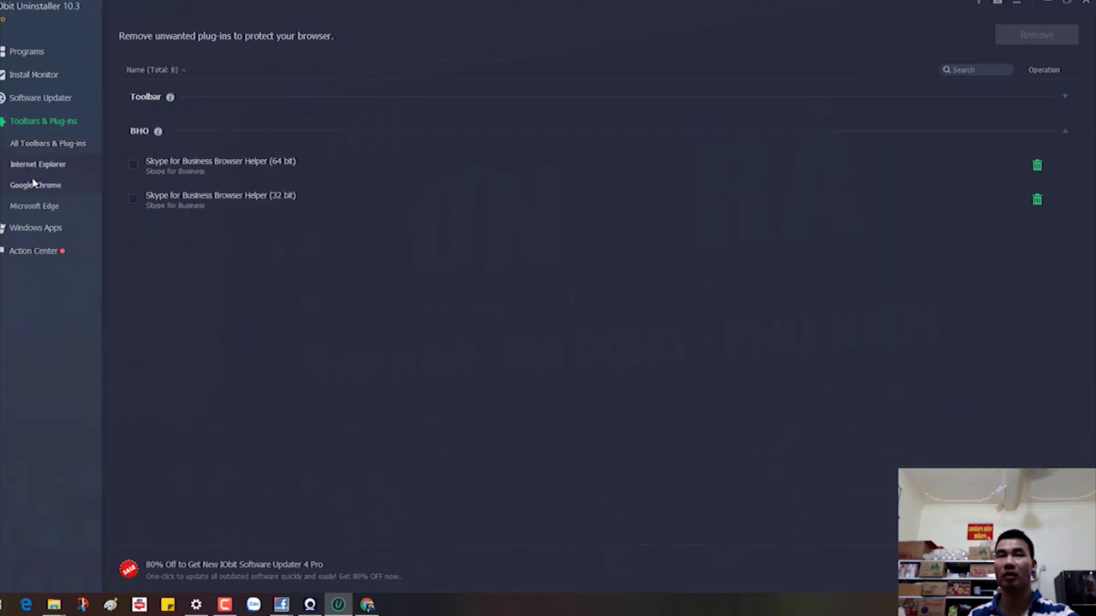
pyautogui.click(35, 184)
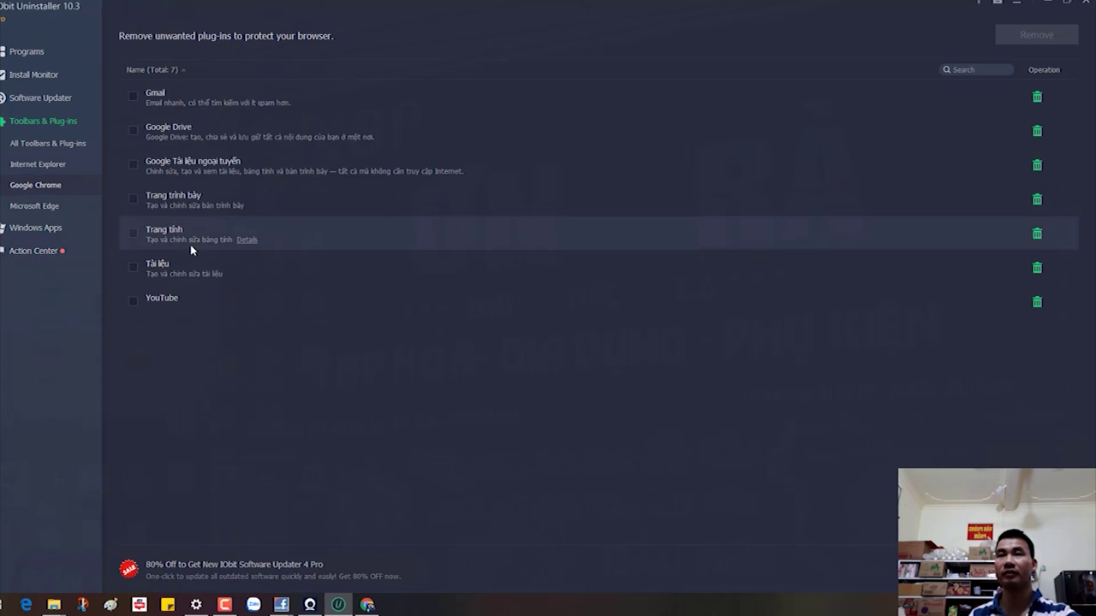
pyautogui.click(29, 228)
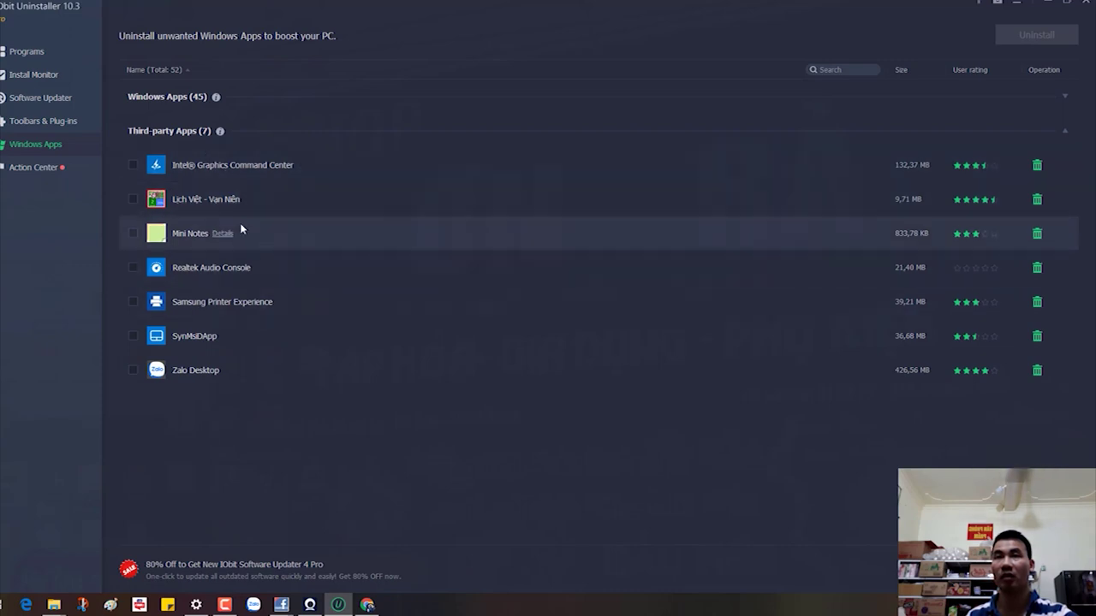
pyautogui.click(13, 173)
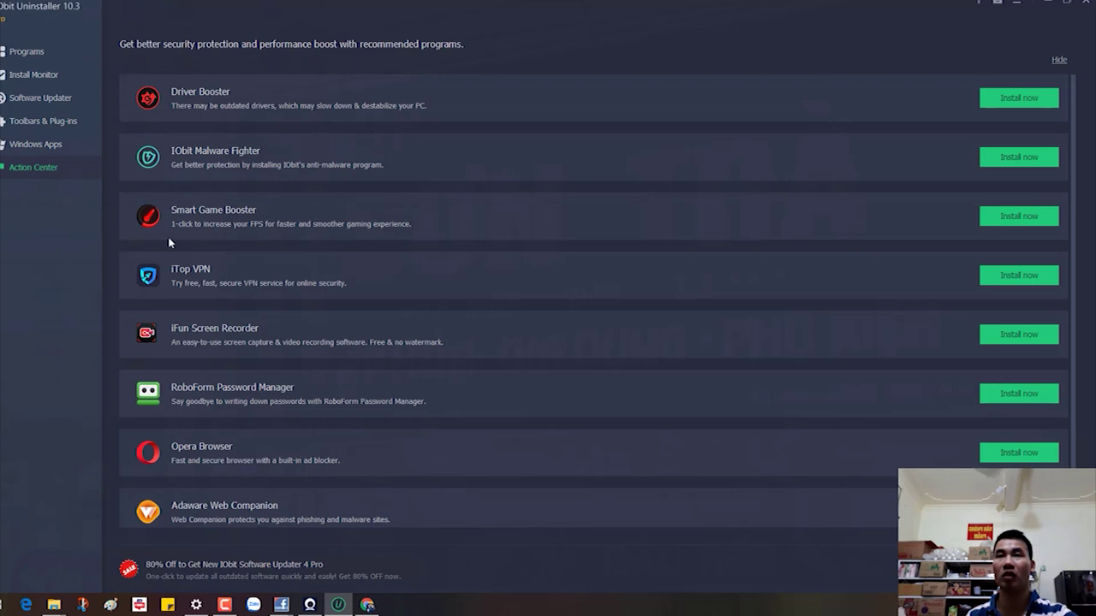
pyautogui.click(31, 76)
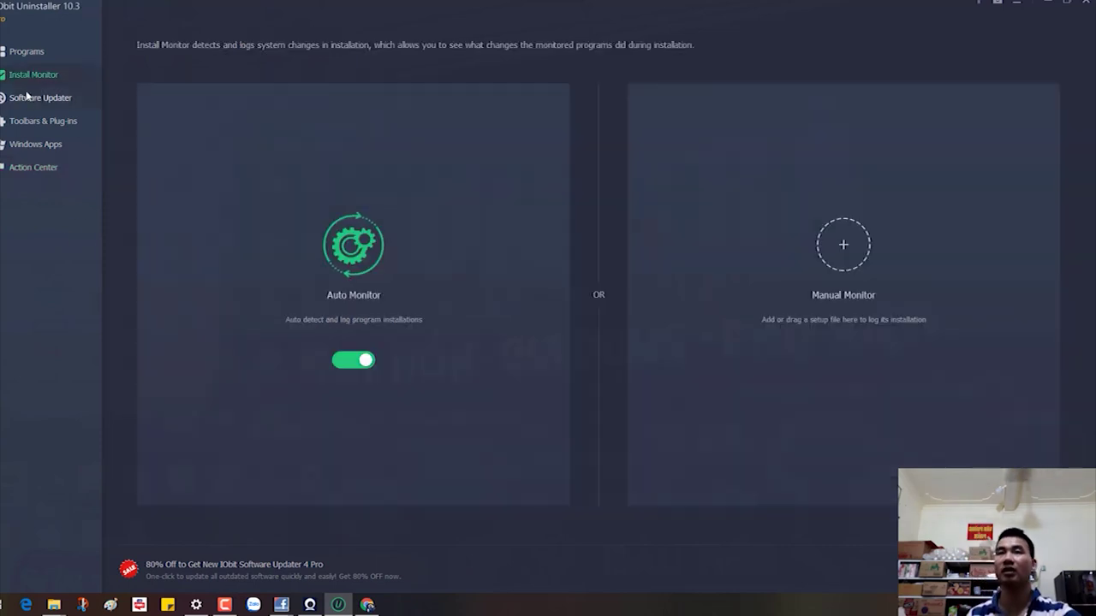
pyautogui.click(26, 106)
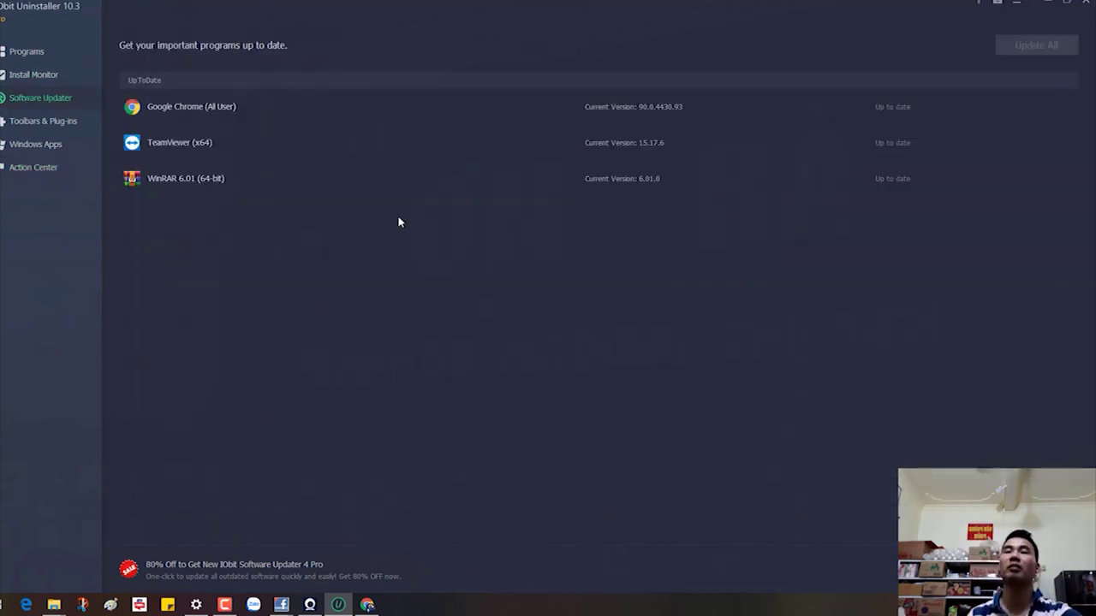
pyautogui.click(27, 51)
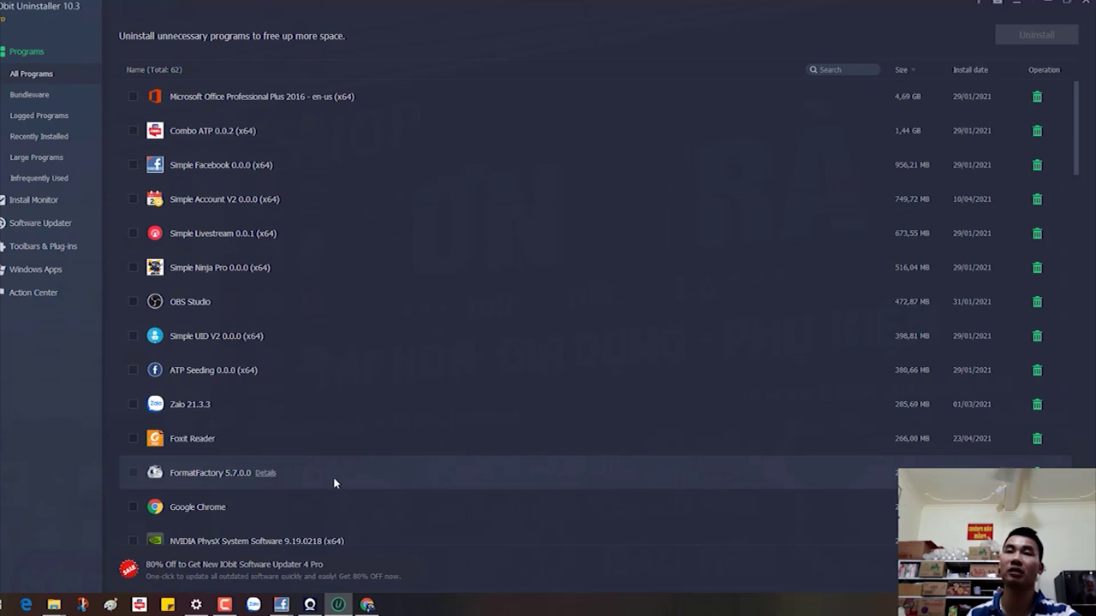
# Step: Start uninstalling ATP Seeding 0.0.0 and bring up This PC from the taskbar
pyautogui.scroll(-2, 343, 452)
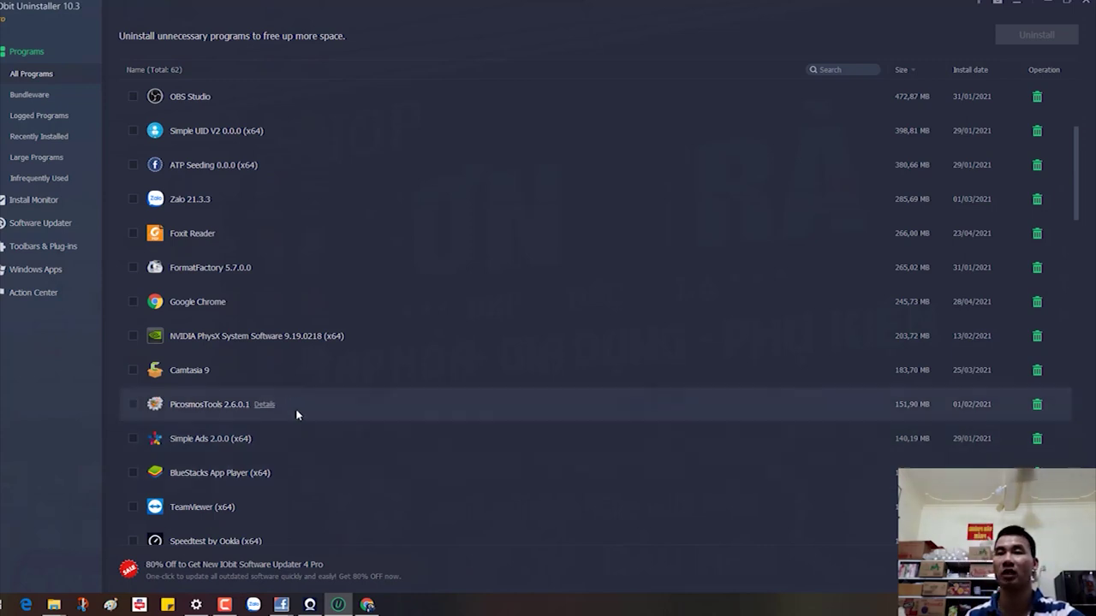
pyautogui.scroll(-2, 260, 485)
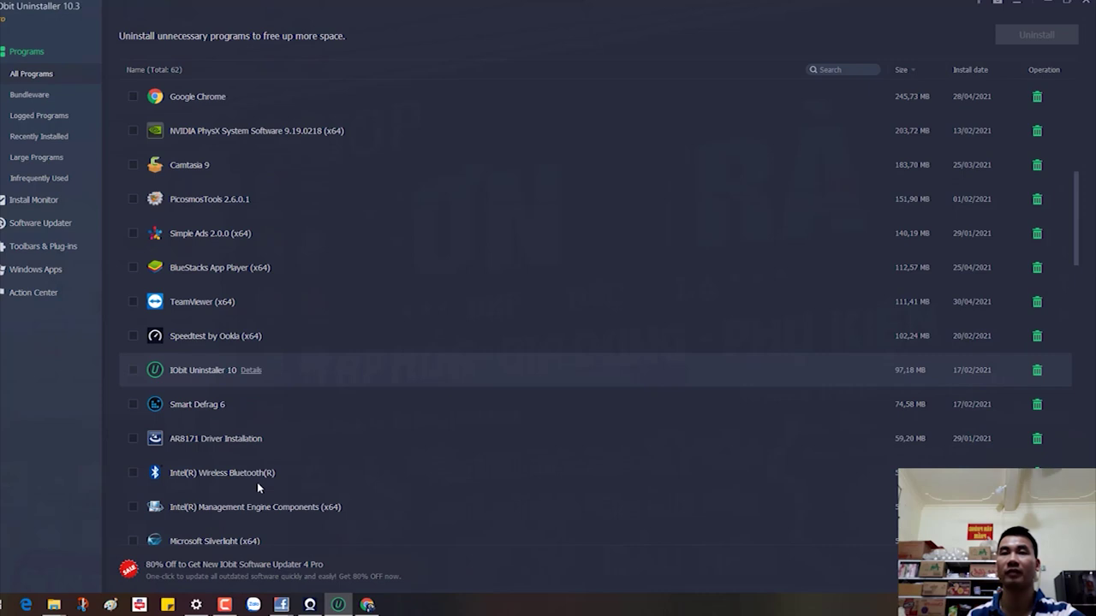
pyautogui.scroll(-1, 257, 482)
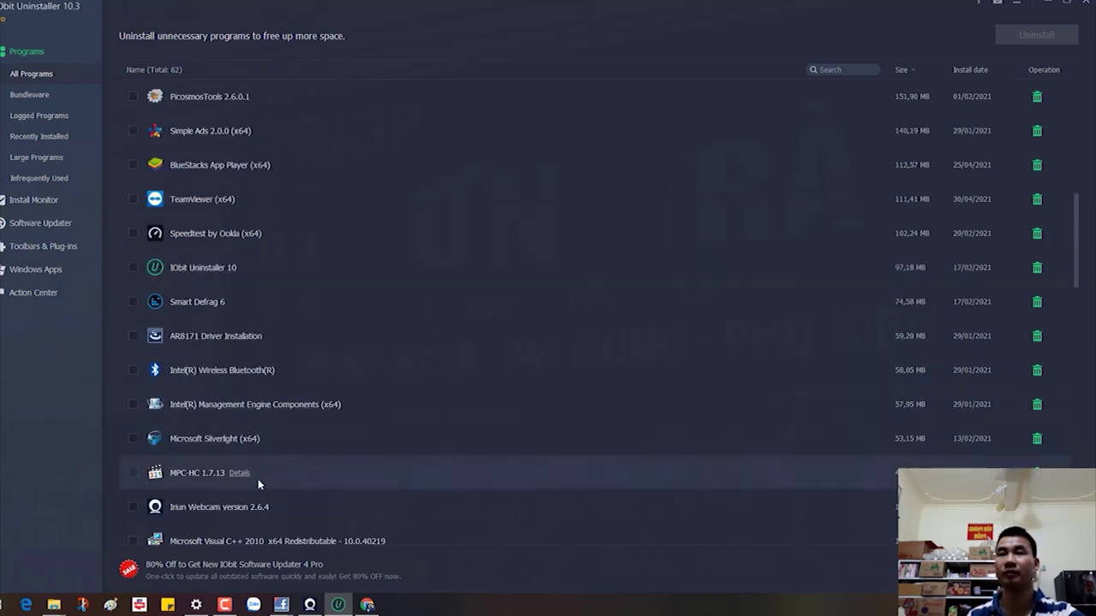
pyautogui.scroll(-5, 260, 505)
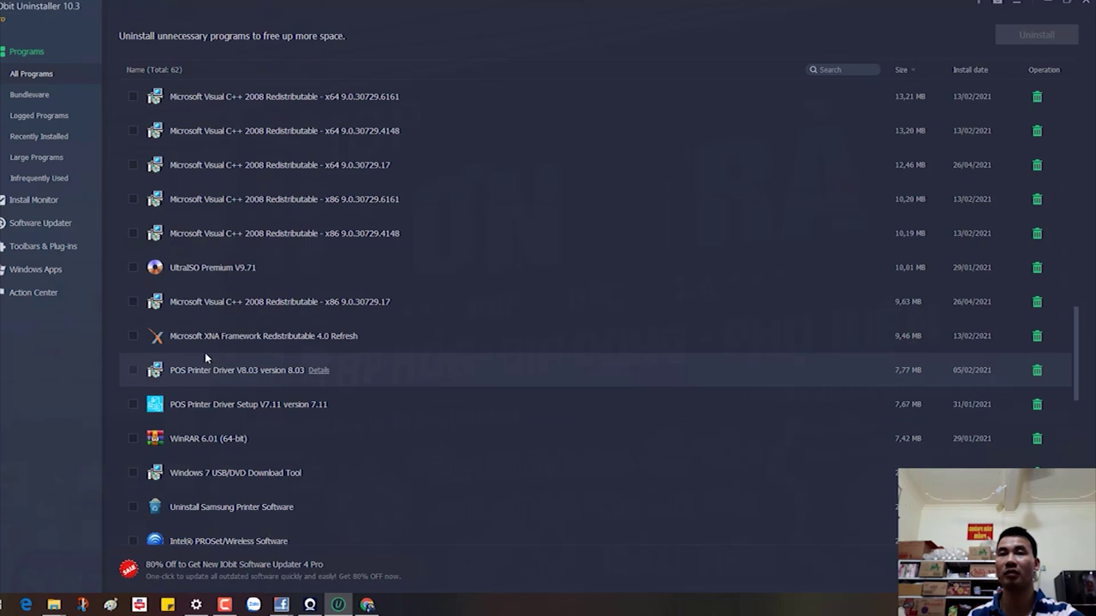
pyautogui.scroll(-1, 254, 441)
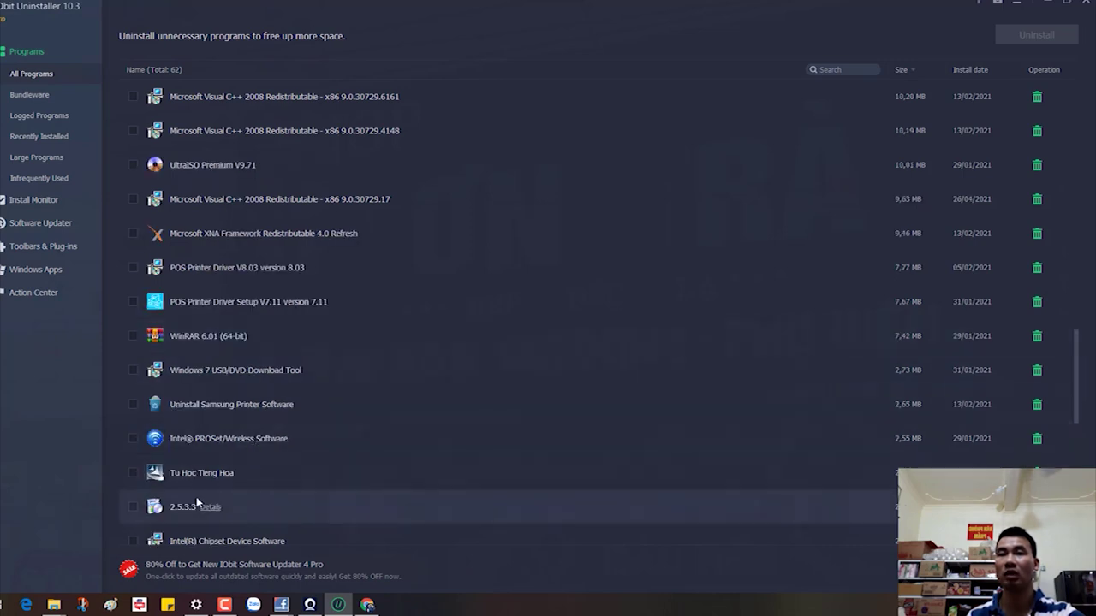
pyautogui.scroll(-3, 256, 479)
pyautogui.scroll(-3, 286, 463)
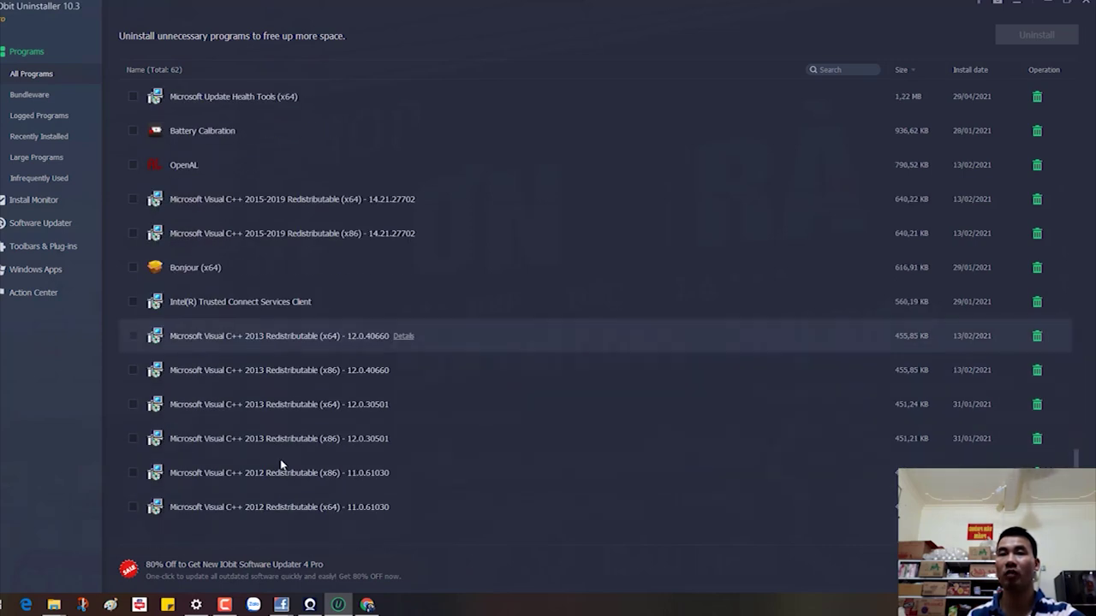
pyautogui.scroll(4, 277, 335)
pyautogui.scroll(10, 276, 334)
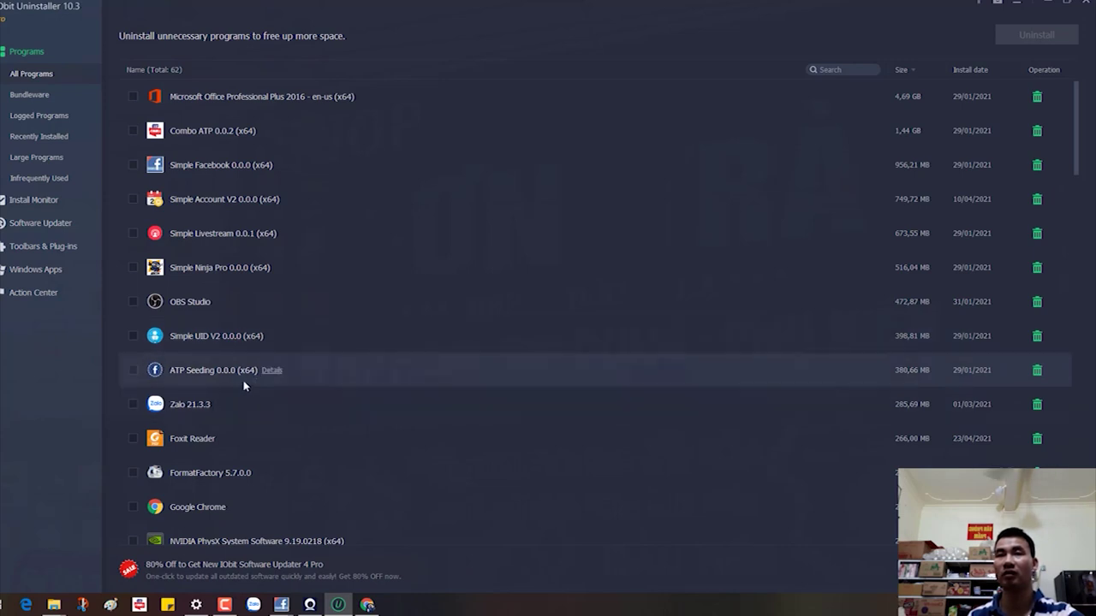
pyautogui.click(132, 371)
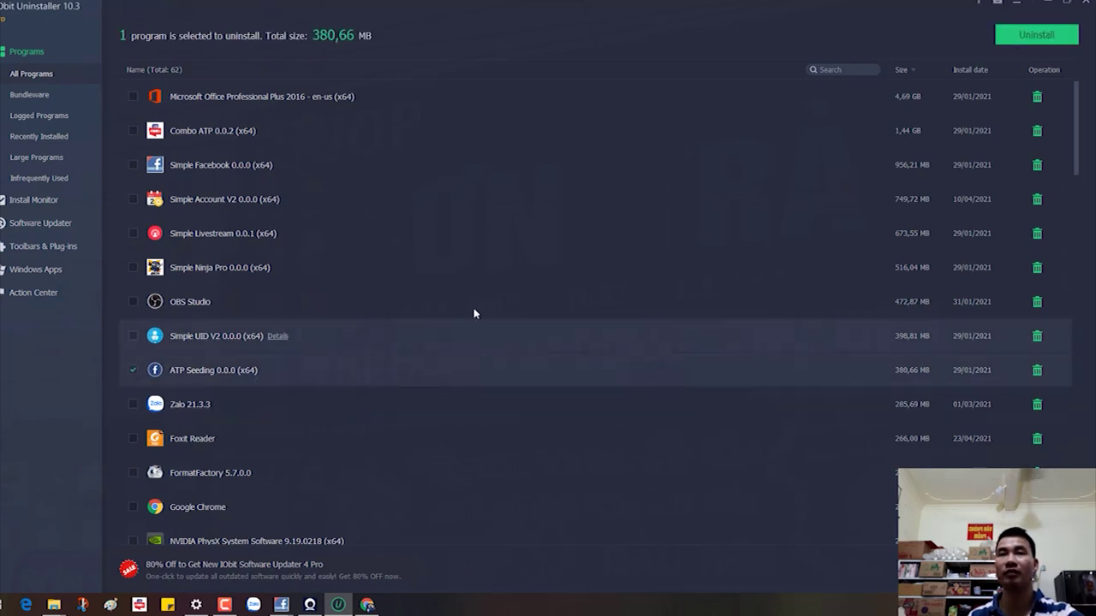
pyautogui.click(1051, 40)
pyautogui.click(599, 394)
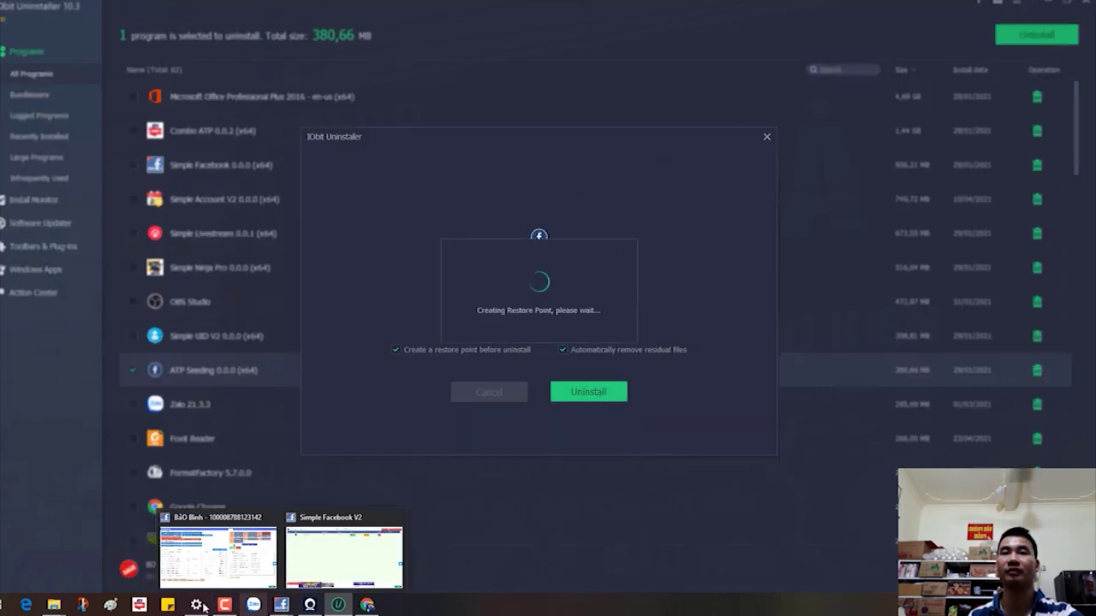
pyautogui.moveTo(60, 593)
pyautogui.click(51, 565)
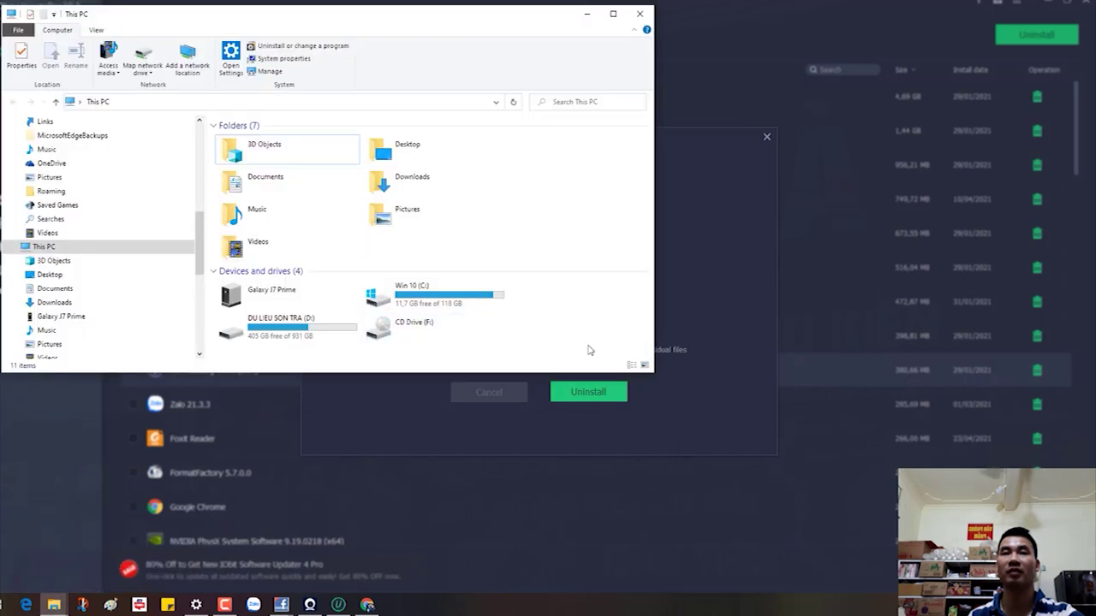
# Step: Open Disk Cleanup from the Win 10 (C:) drive's properties and rescan including system files
pyautogui.rightClick(525, 324)
pyautogui.press('Escape')
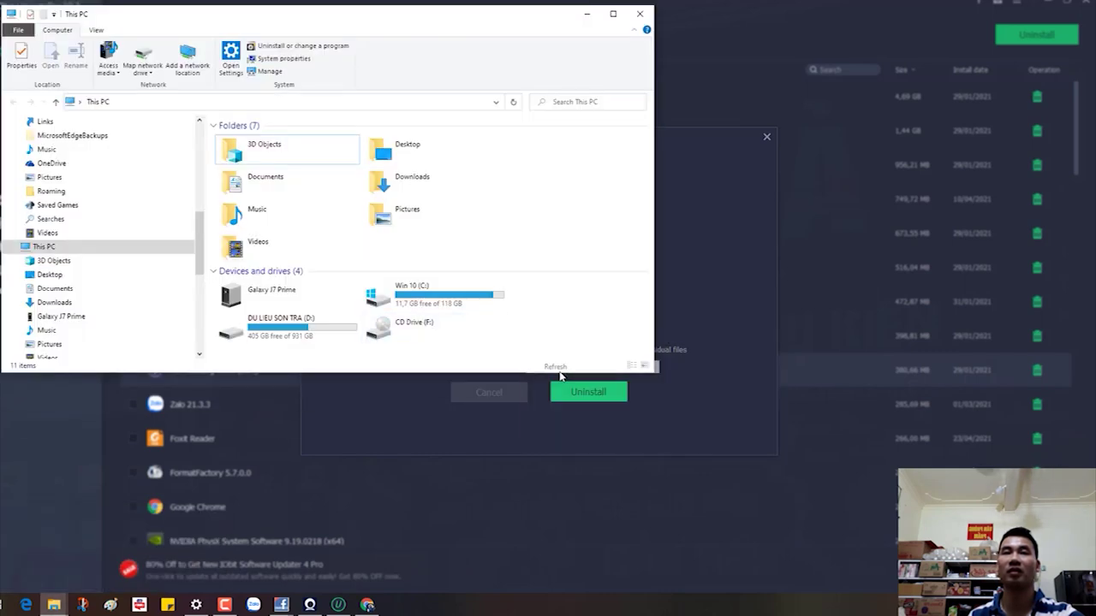
pyautogui.click(613, 14)
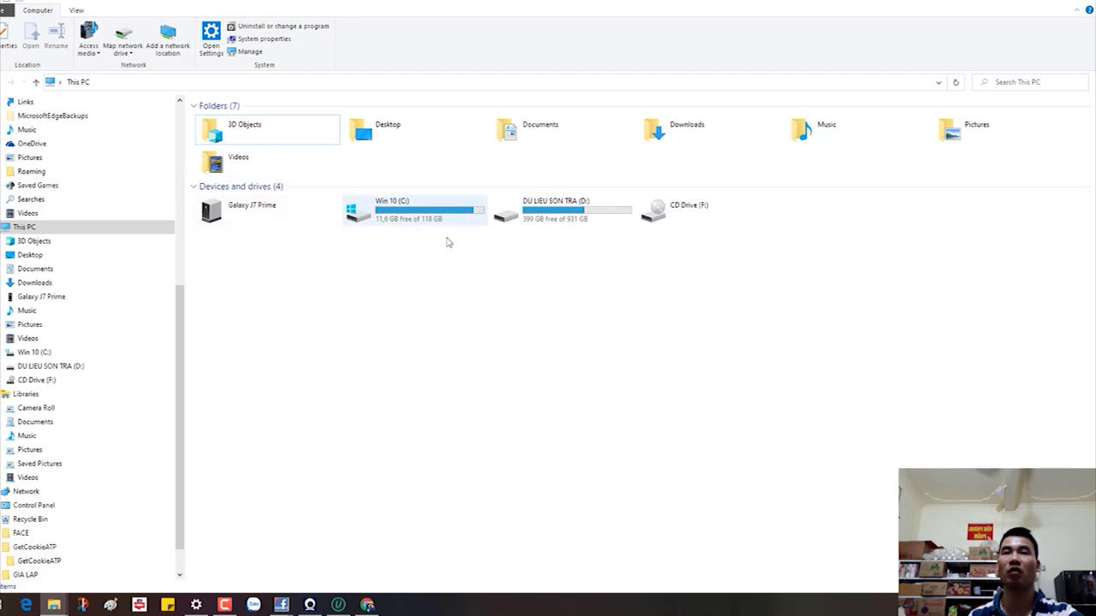
pyautogui.click(401, 214)
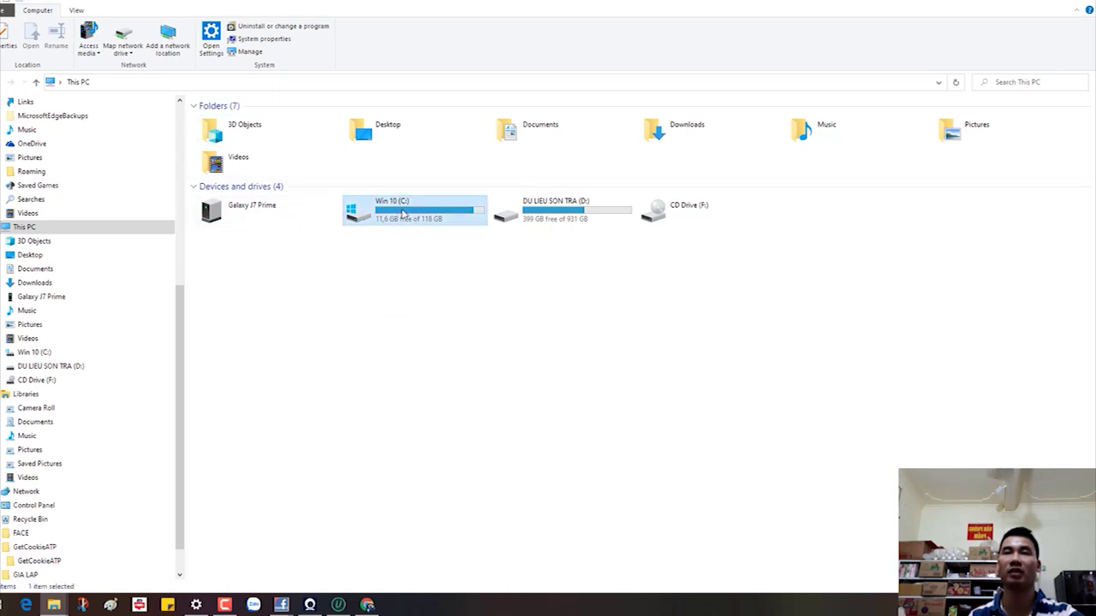
pyautogui.hotkey('shift', 'F10')
pyautogui.click(505, 500)
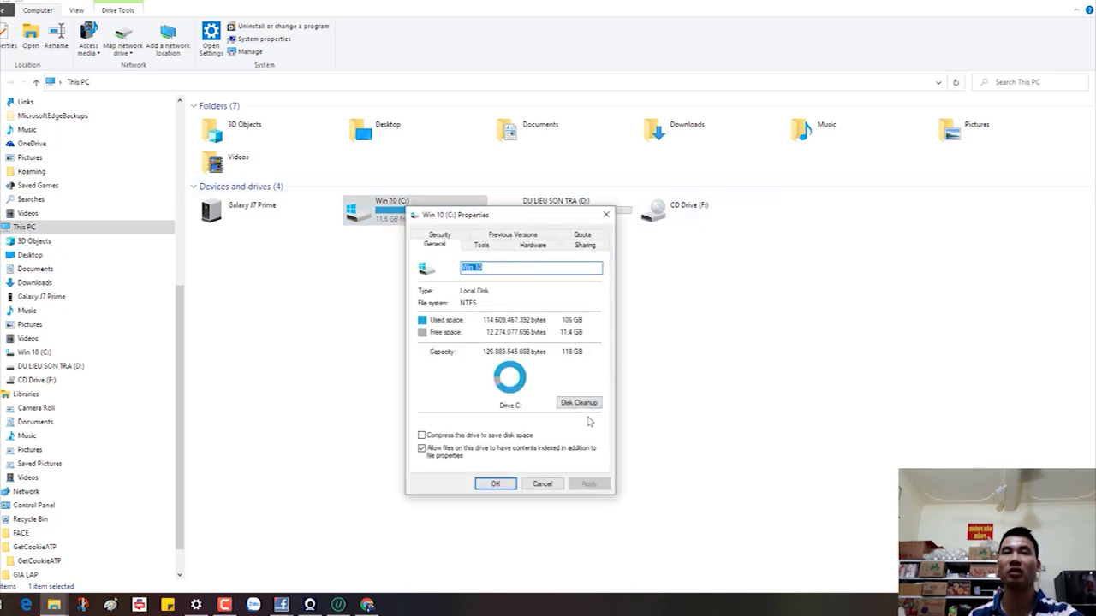
pyautogui.click(578, 404)
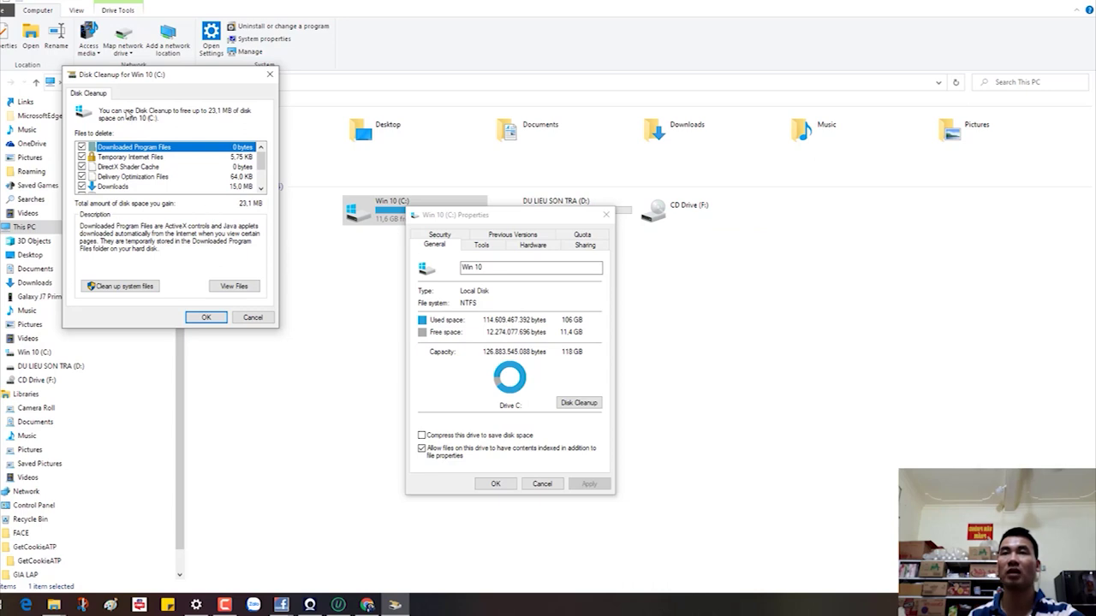
pyautogui.click(119, 287)
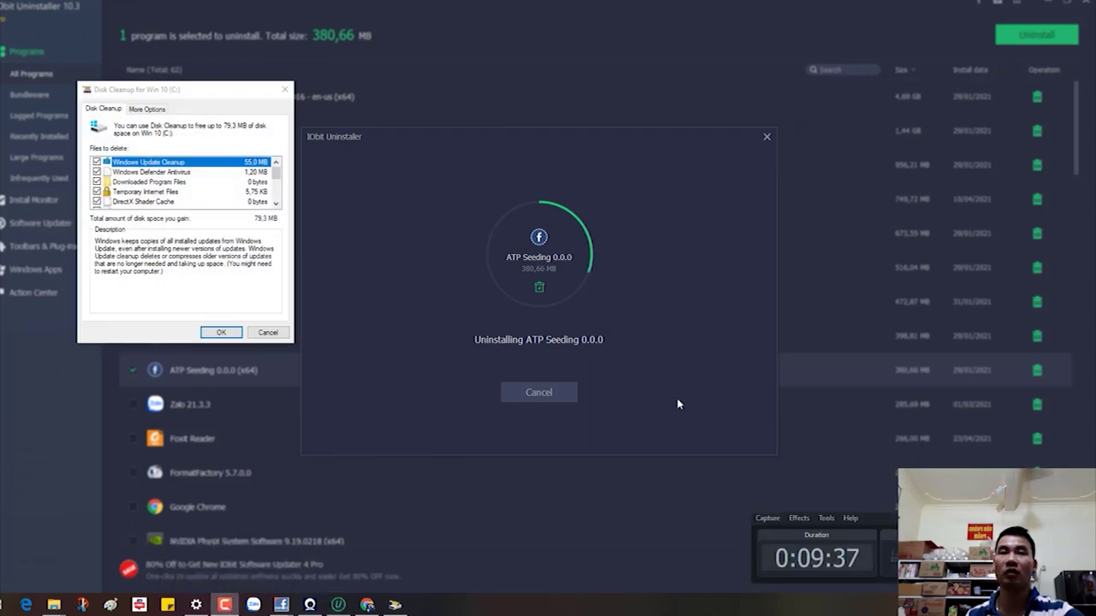
# Step: Delete all but the latest restore point and the selected C: files, then open a new Chrome tab
pyautogui.click(146, 109)
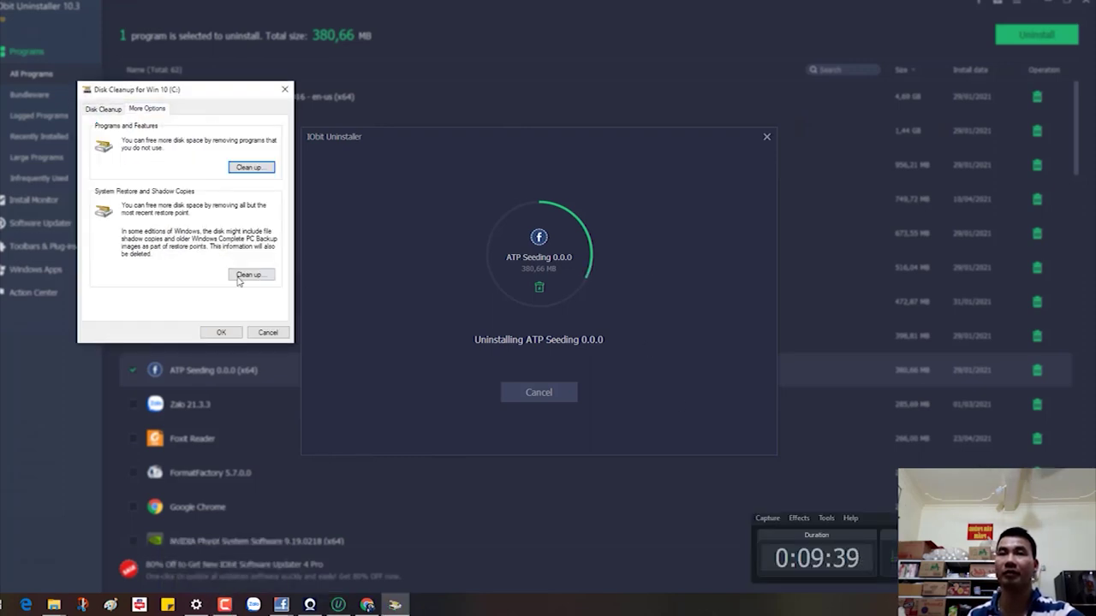
pyautogui.click(247, 275)
pyautogui.click(558, 312)
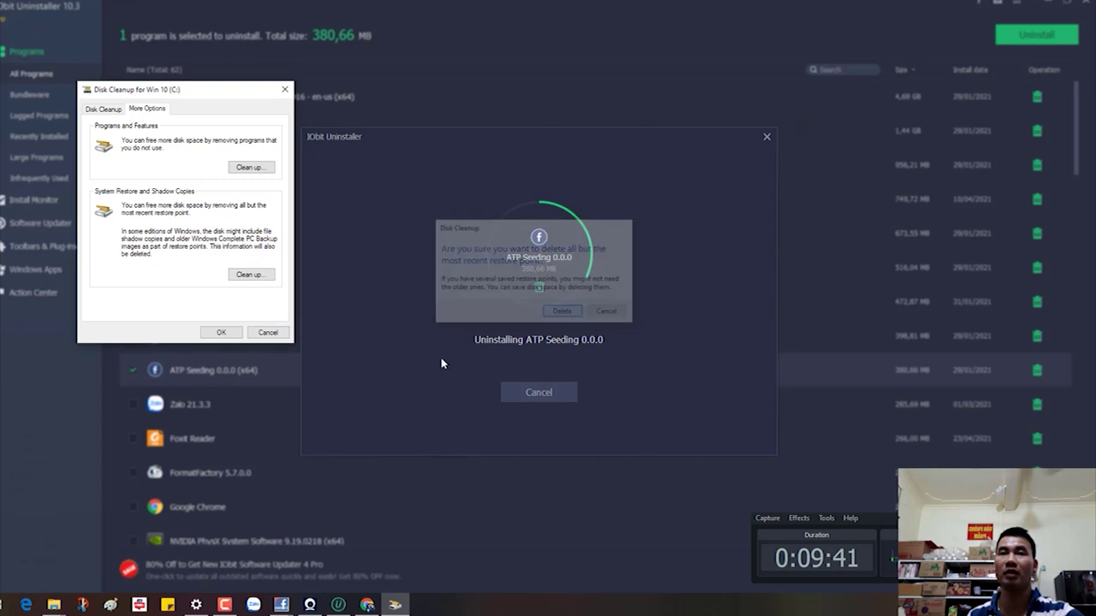
pyautogui.click(221, 333)
pyautogui.click(557, 306)
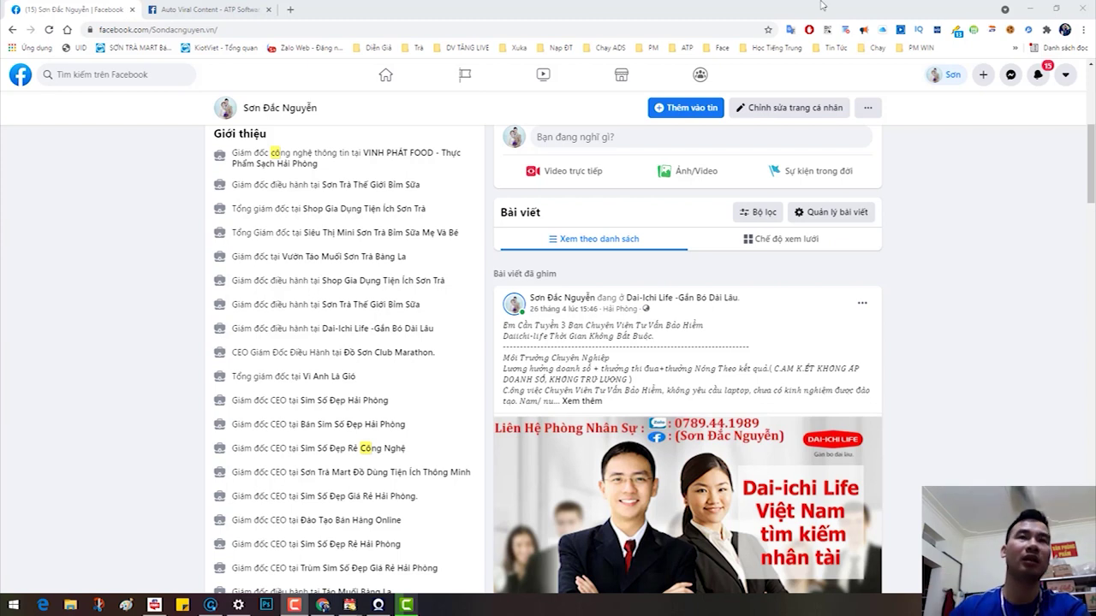
pyautogui.click(292, 9)
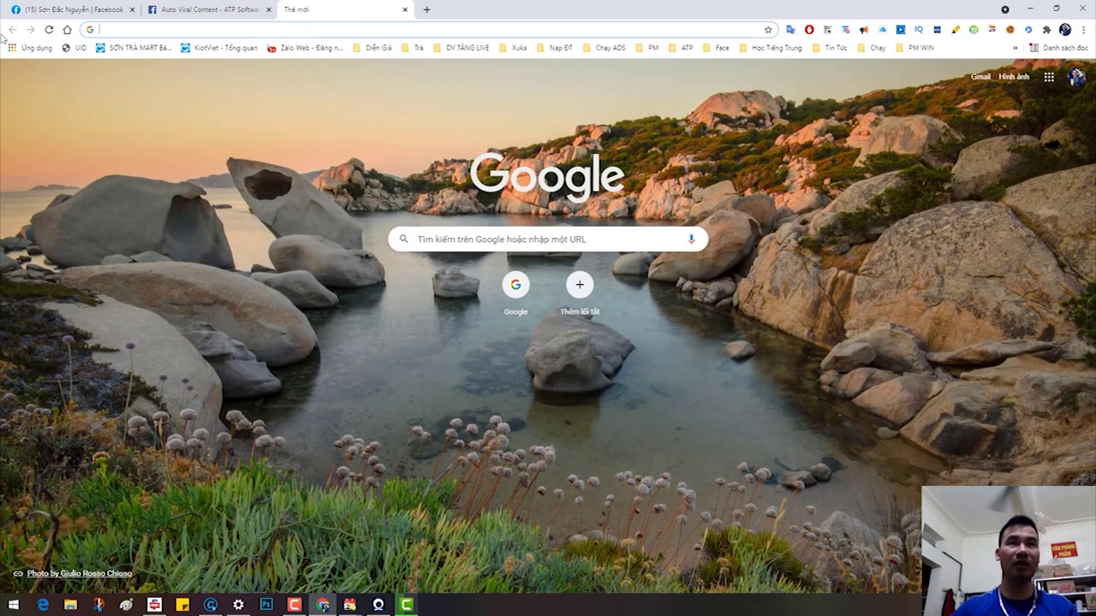
# Step: Go to token.atpsoftware.vn and save Token7.1.zip into Downloads
pyautogui.click(165, 30)
pyautogui.write('token.atpsoftware.vn')
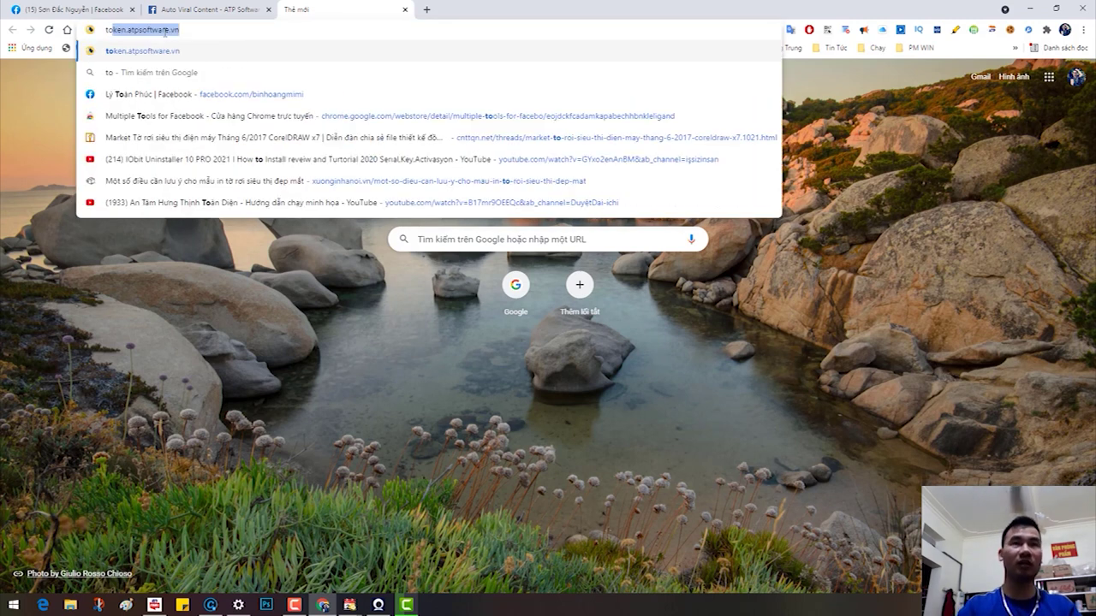
pyautogui.press('Return')
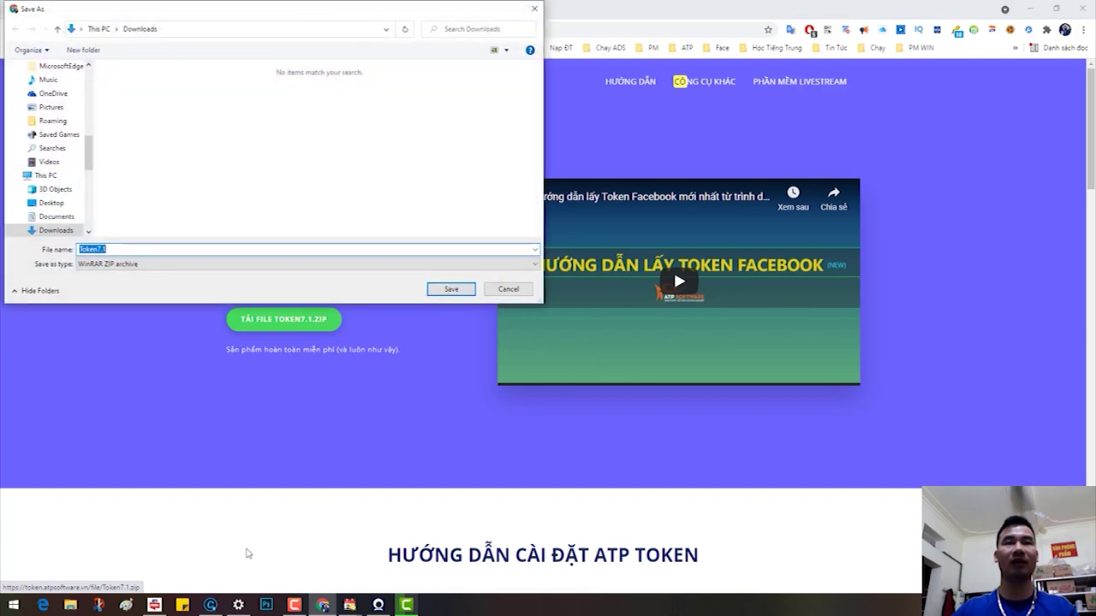
pyautogui.click(447, 291)
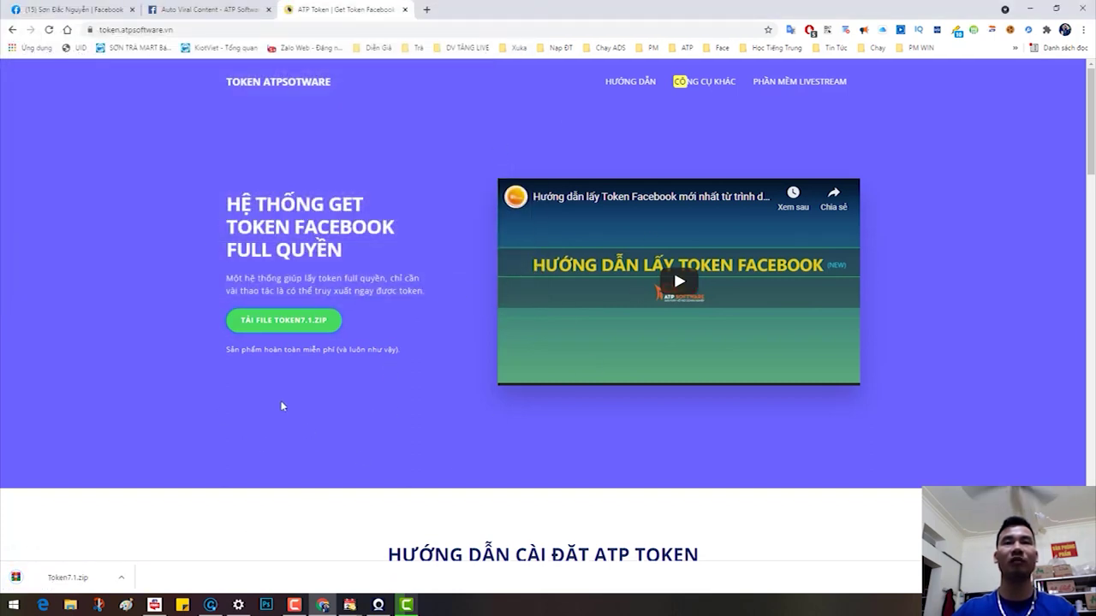
# Step: Unpin TOKEN 5.5 from the Chrome toolbar and minimize the browser
pyautogui.click(1046, 30)
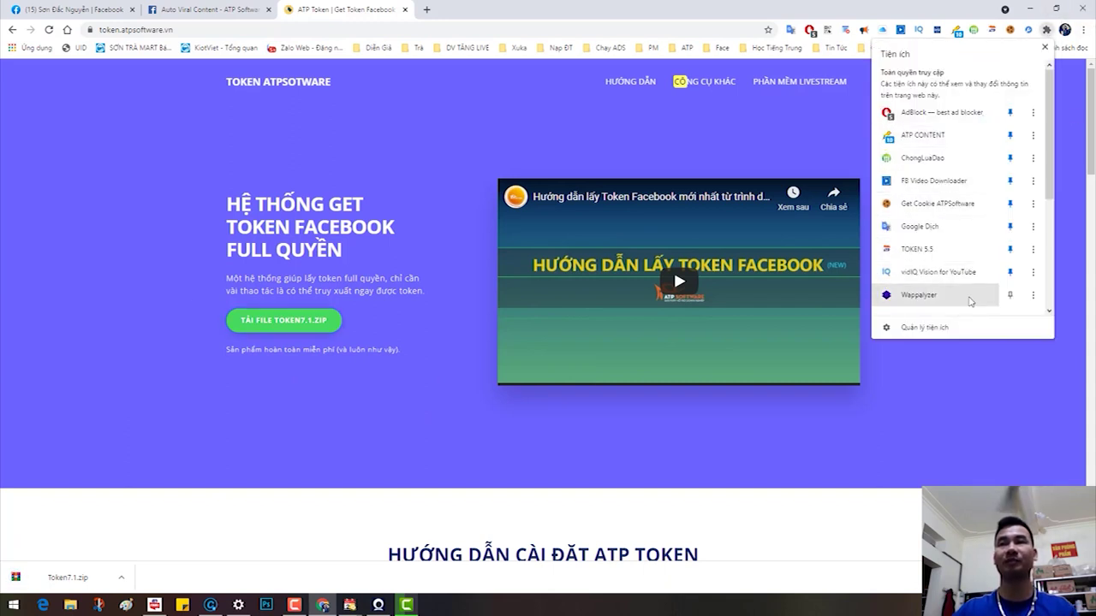
pyautogui.click(1010, 249)
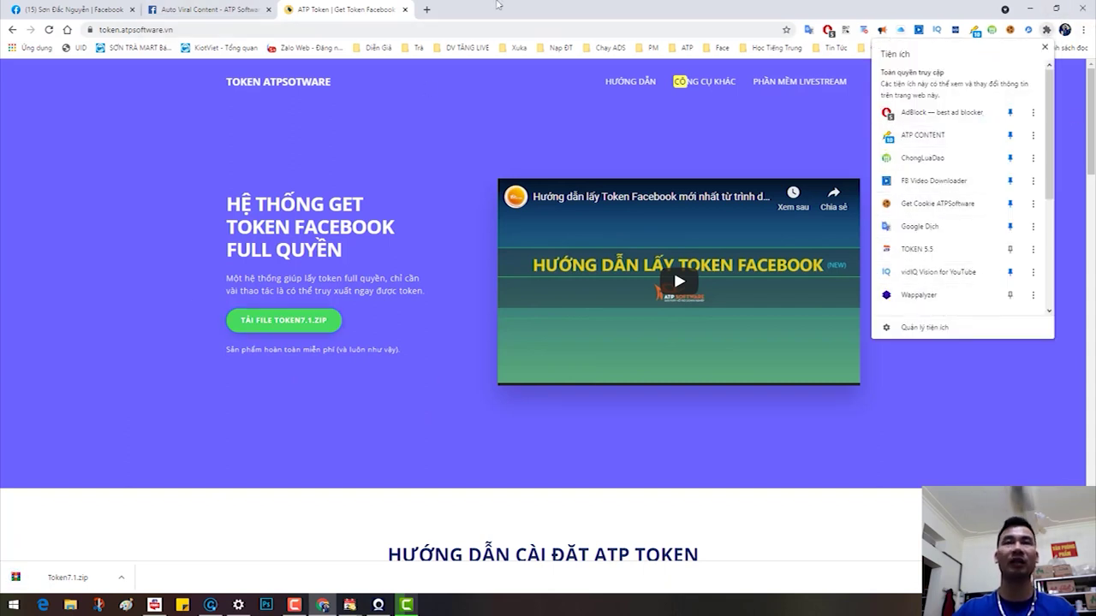
pyautogui.click(1033, 8)
pyautogui.click(1033, 9)
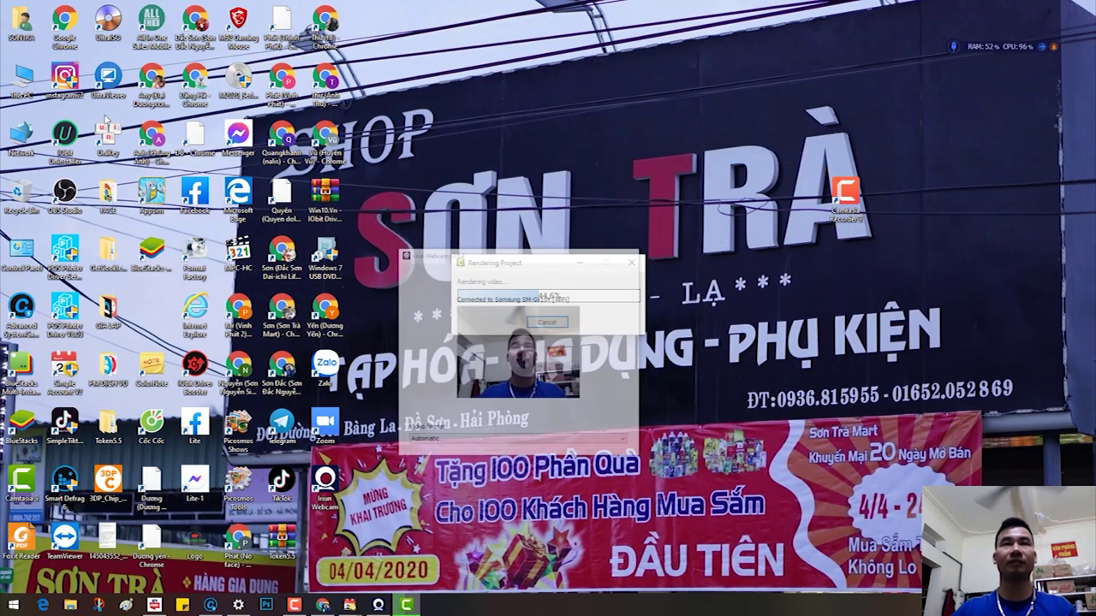
# Step: Extract Token7.1.zip in Downloads into a Token7.1 folder
pyautogui.doubleClick(22, 75)
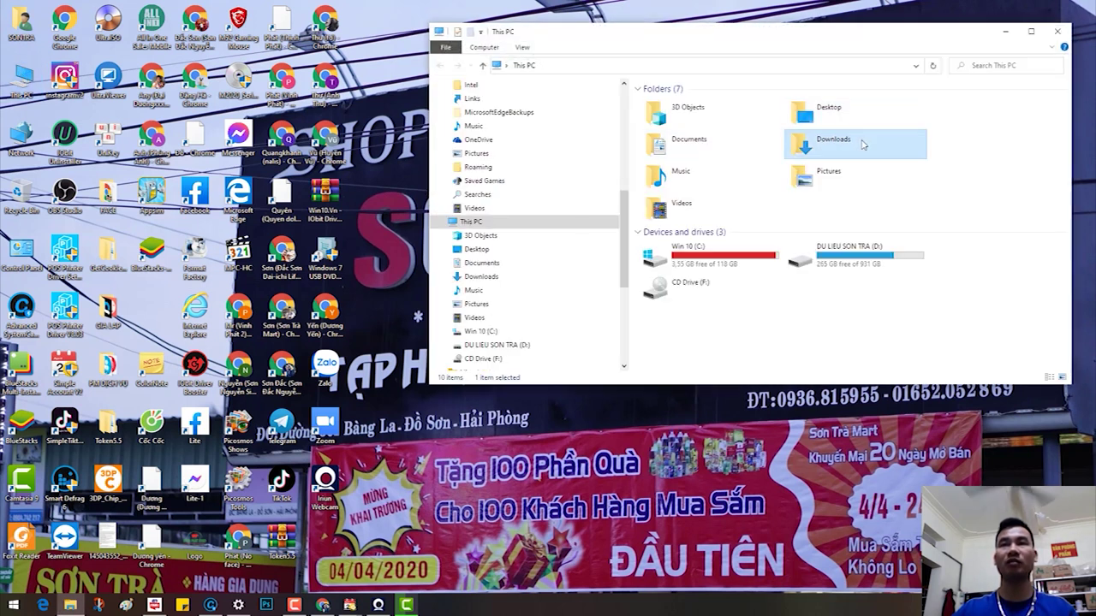
pyautogui.doubleClick(837, 155)
pyautogui.rightClick(696, 160)
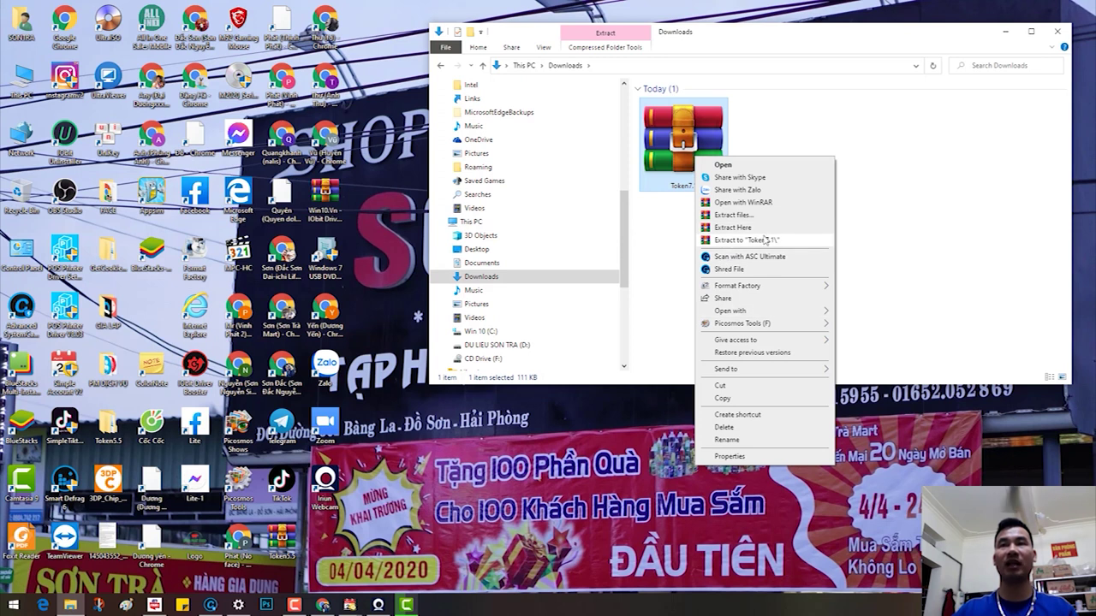
pyautogui.click(766, 242)
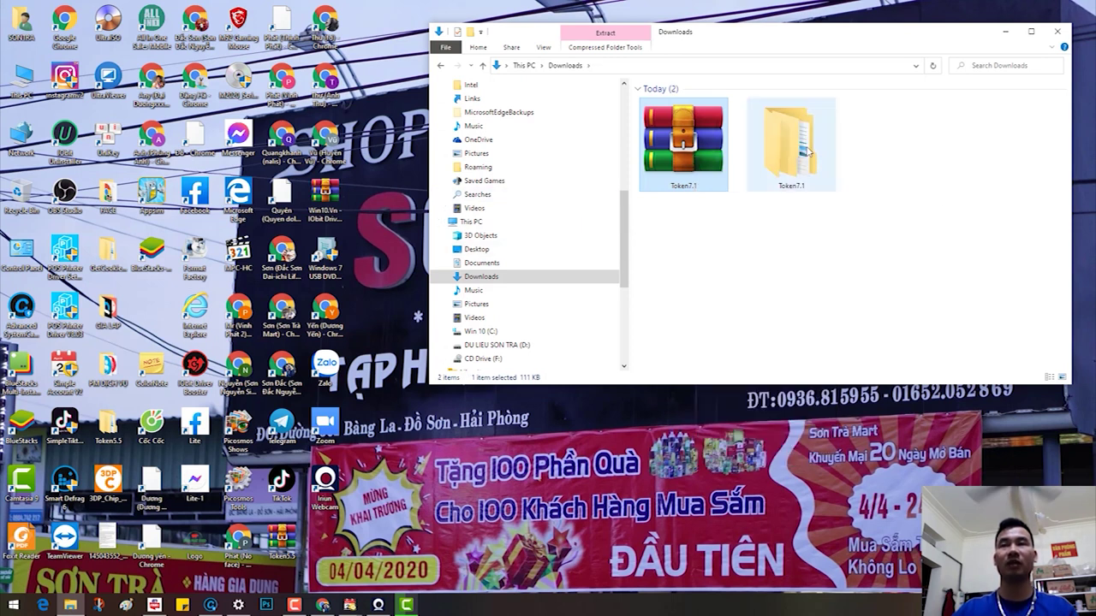
# Step: Open the inner Token7.1 folder with the extension files, then minimize Explorer
pyautogui.doubleClick(808, 152)
pyautogui.click(667, 103)
pyautogui.doubleClick(667, 103)
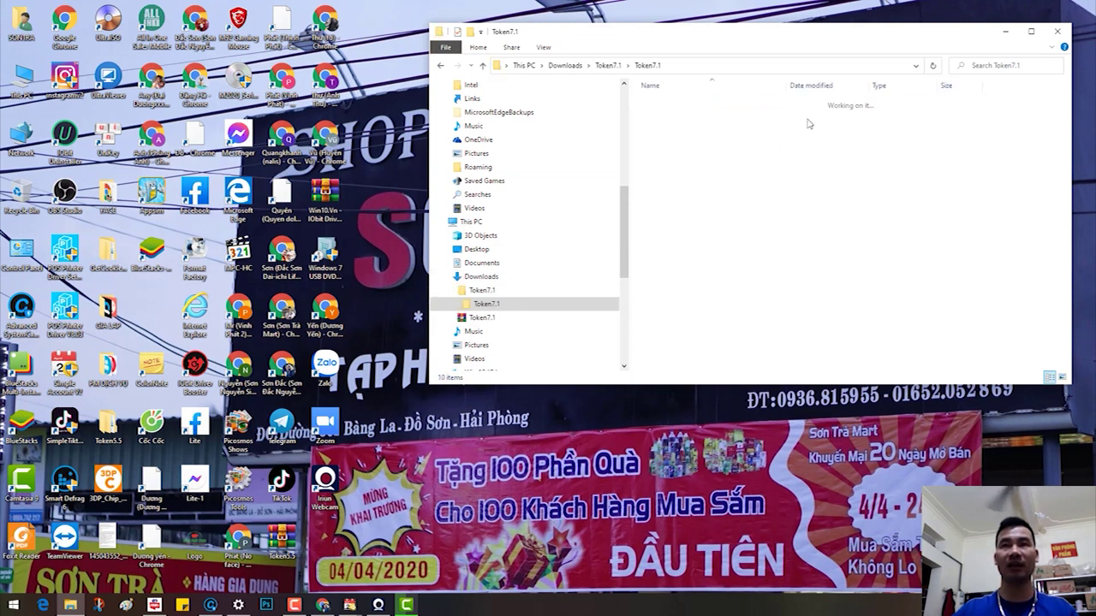
pyautogui.click(1008, 32)
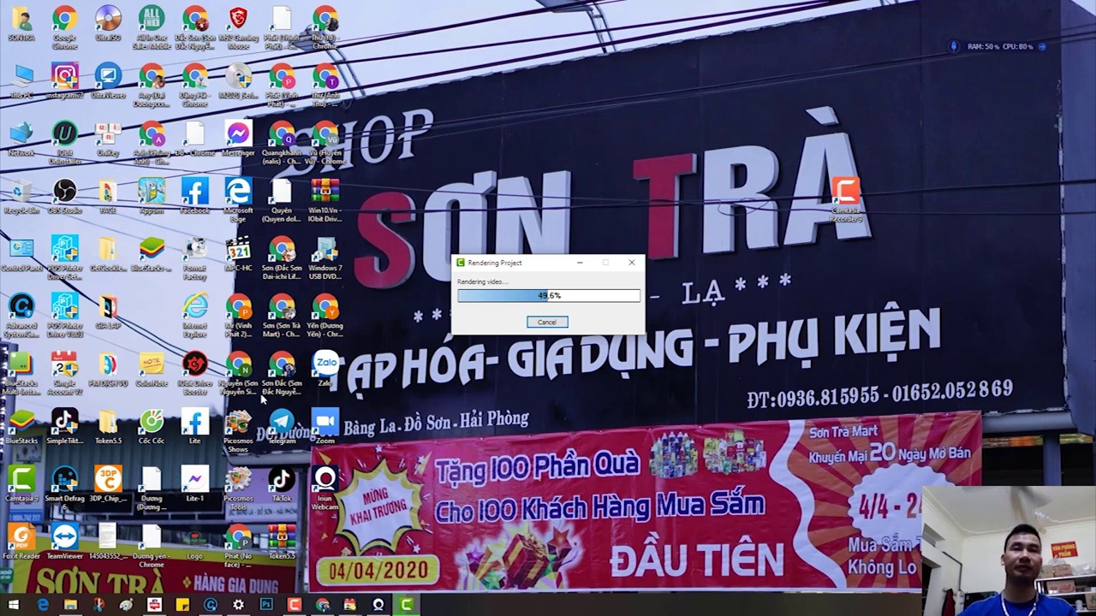
# Step: Open another profile's Chrome window, load the Facebook bookmark, then reach the Manage extensions page
pyautogui.click(332, 604)
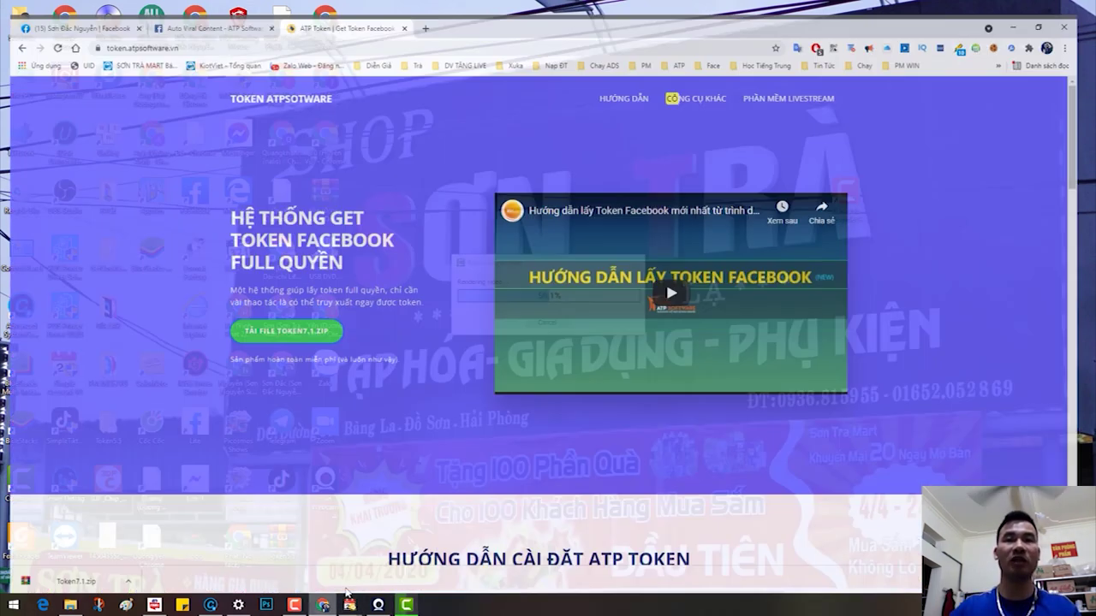
pyautogui.click(1065, 30)
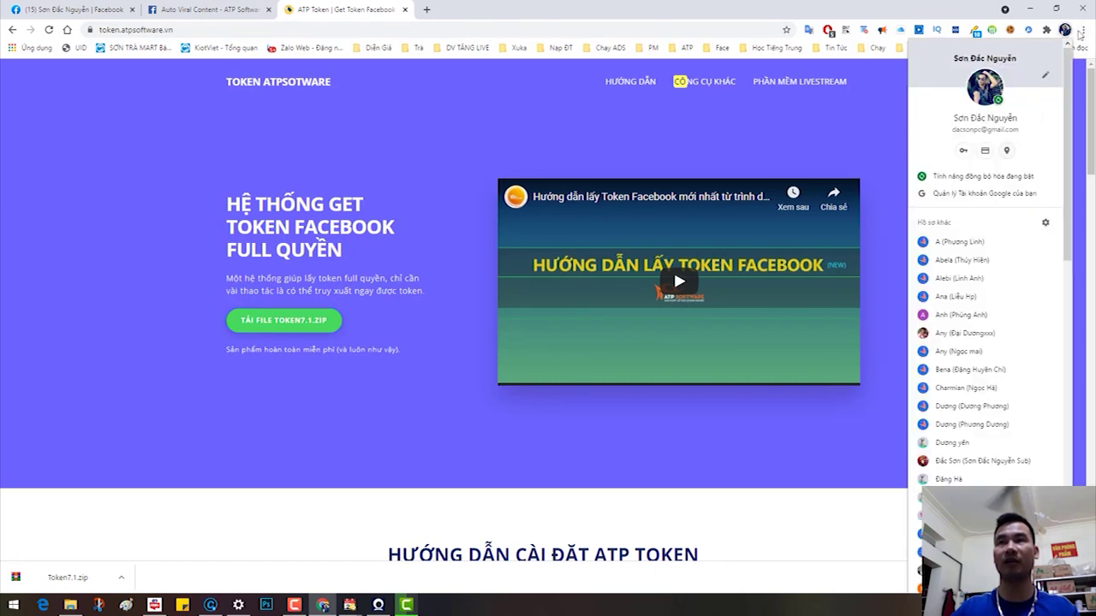
pyautogui.click(957, 241)
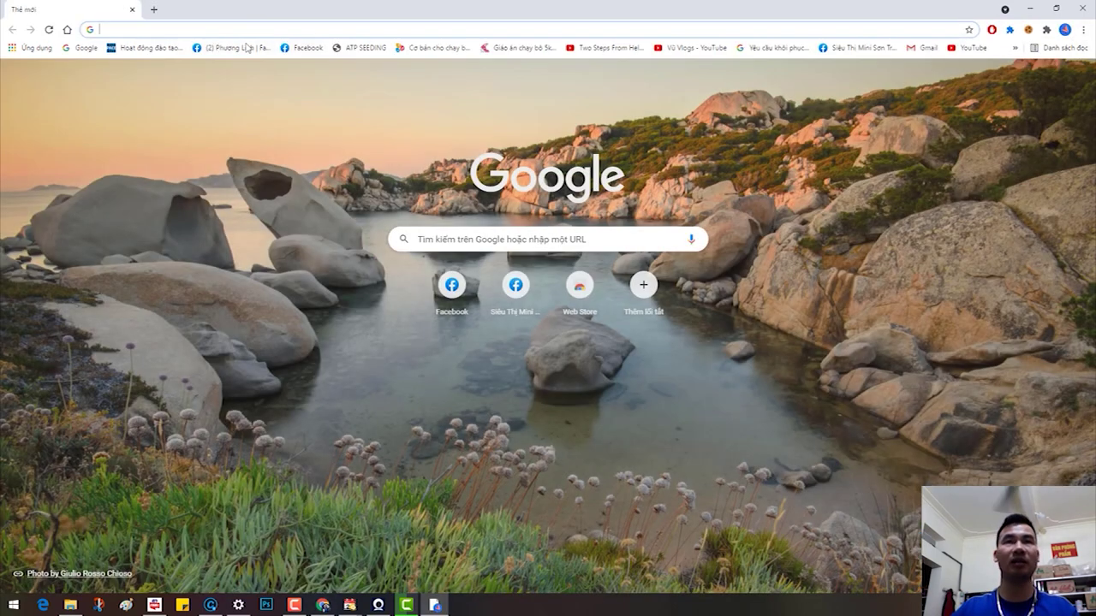
pyautogui.click(224, 47)
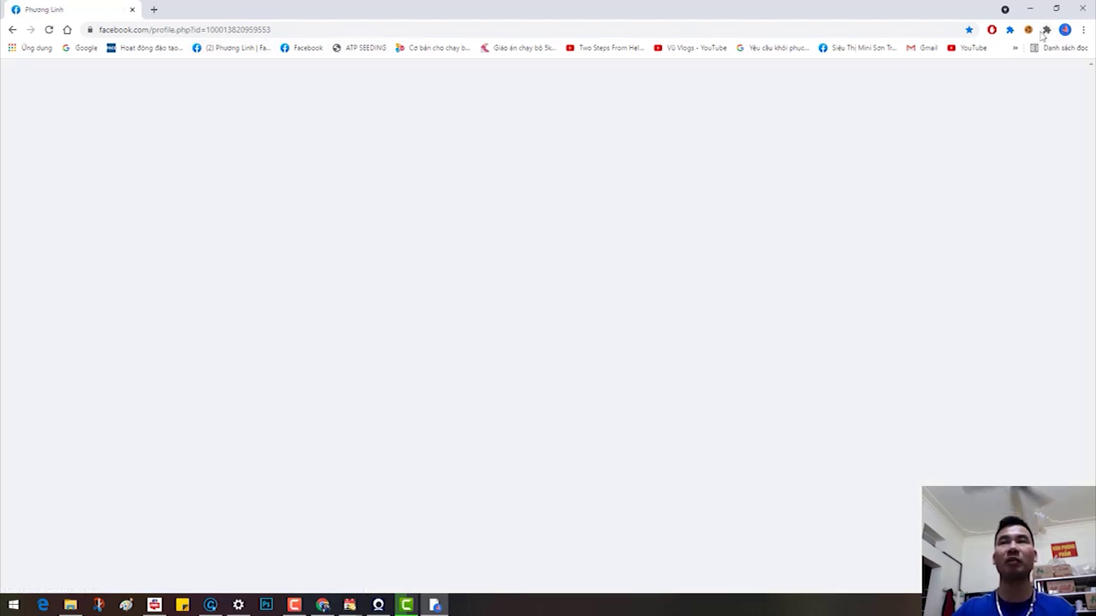
pyautogui.click(1045, 30)
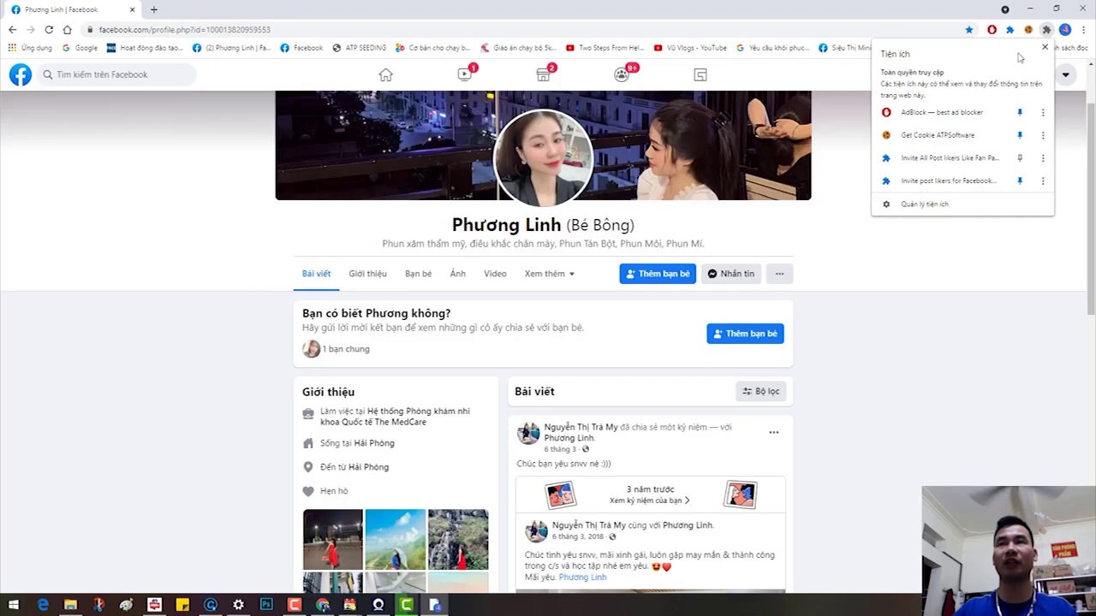
pyautogui.click(945, 206)
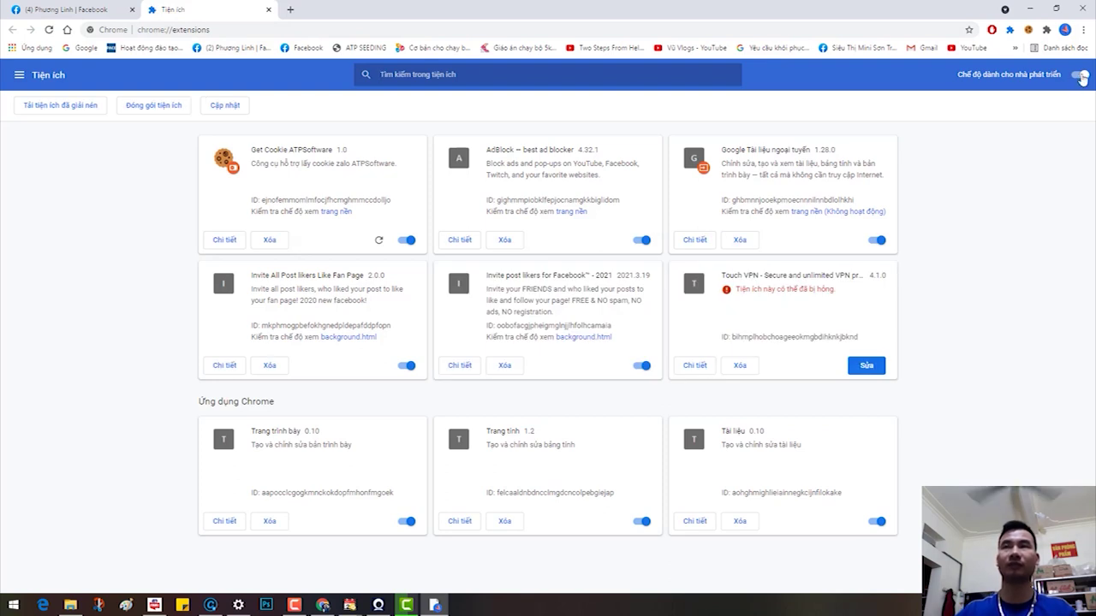
# Step: Toggle developer mode off and on repeatedly, leave it on, and start Load unpacked
pyautogui.click(1081, 76)
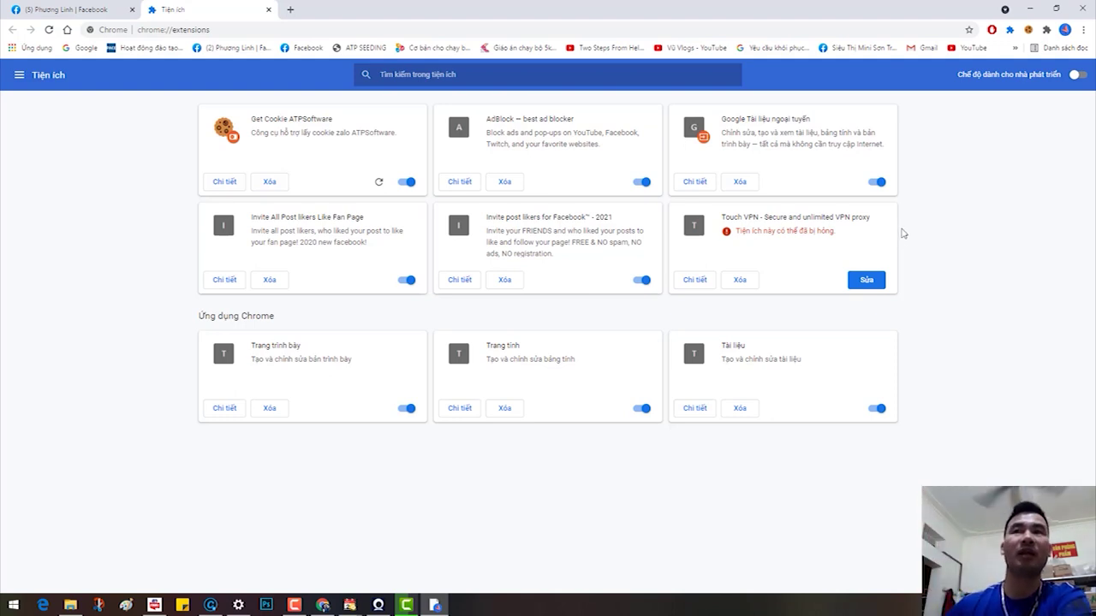
pyautogui.click(1080, 76)
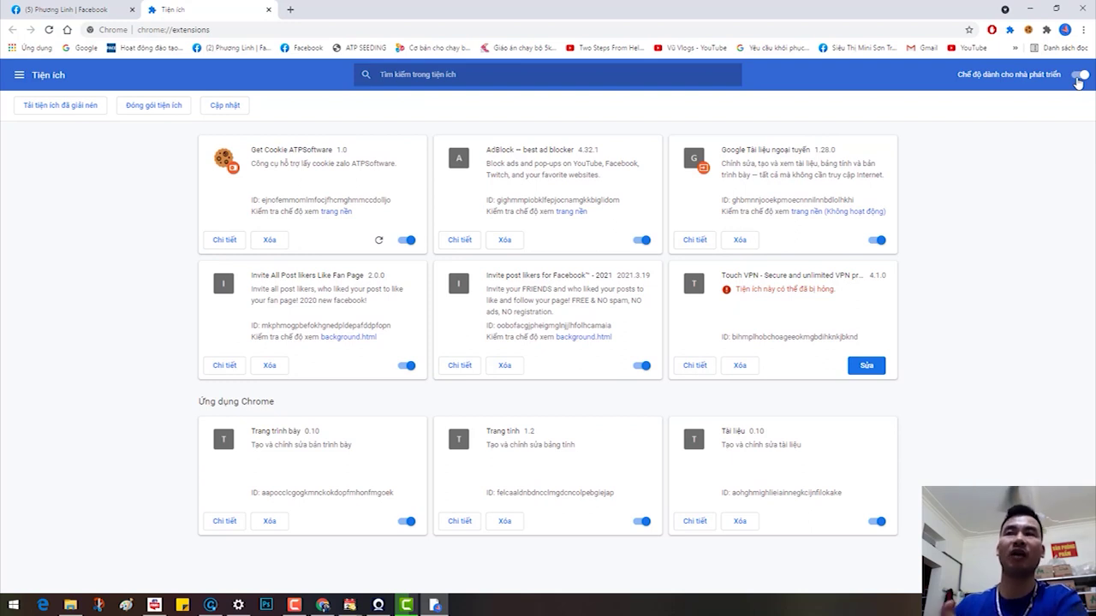
pyautogui.click(1080, 76)
pyautogui.click(1081, 75)
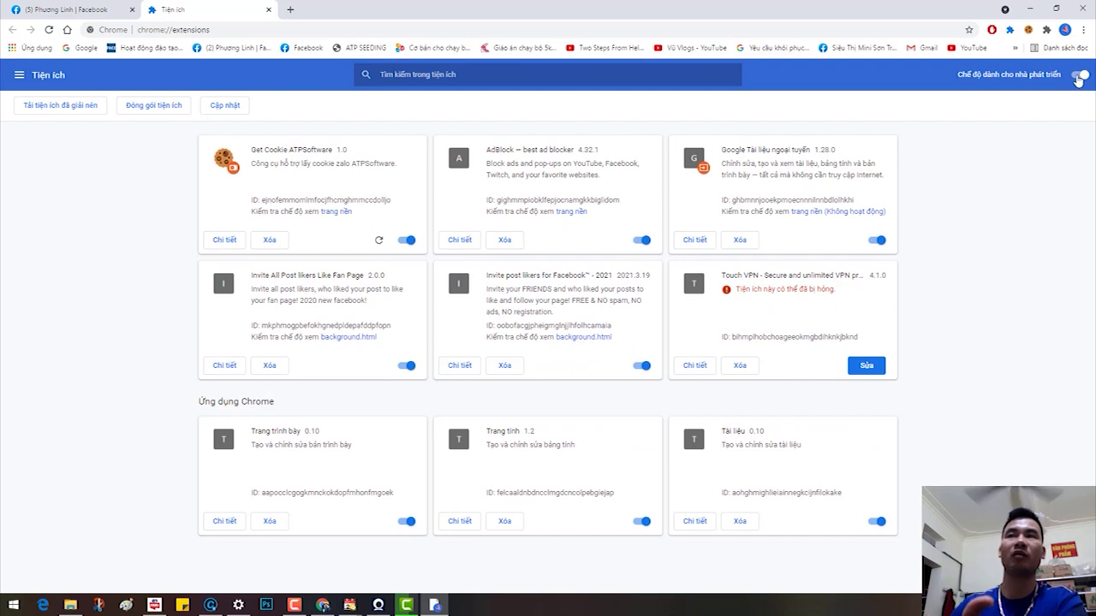
pyautogui.click(1080, 76)
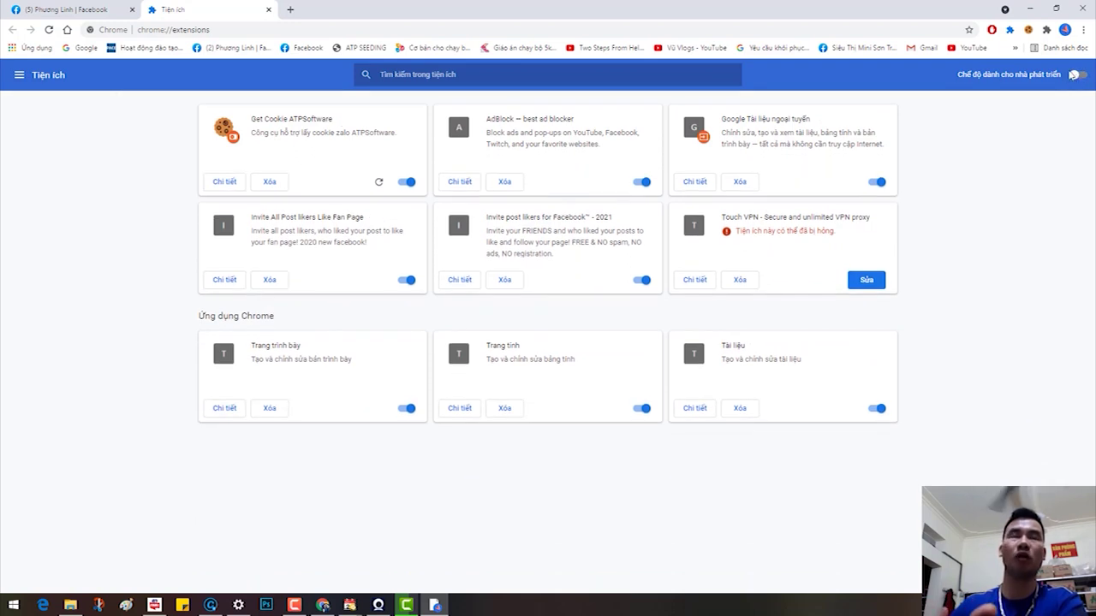
pyautogui.click(1075, 76)
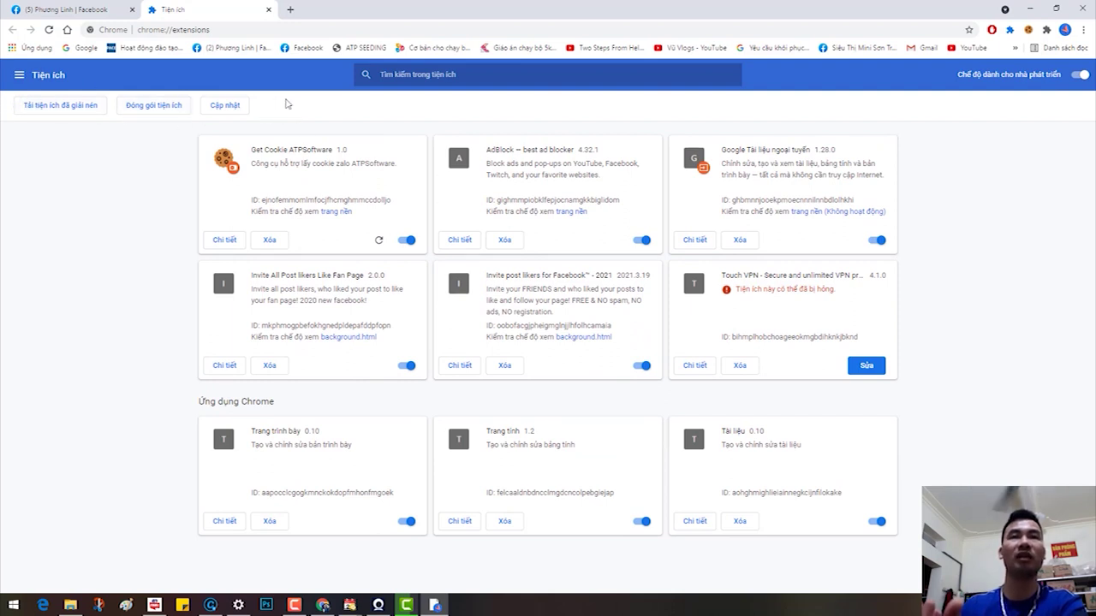
pyautogui.click(62, 112)
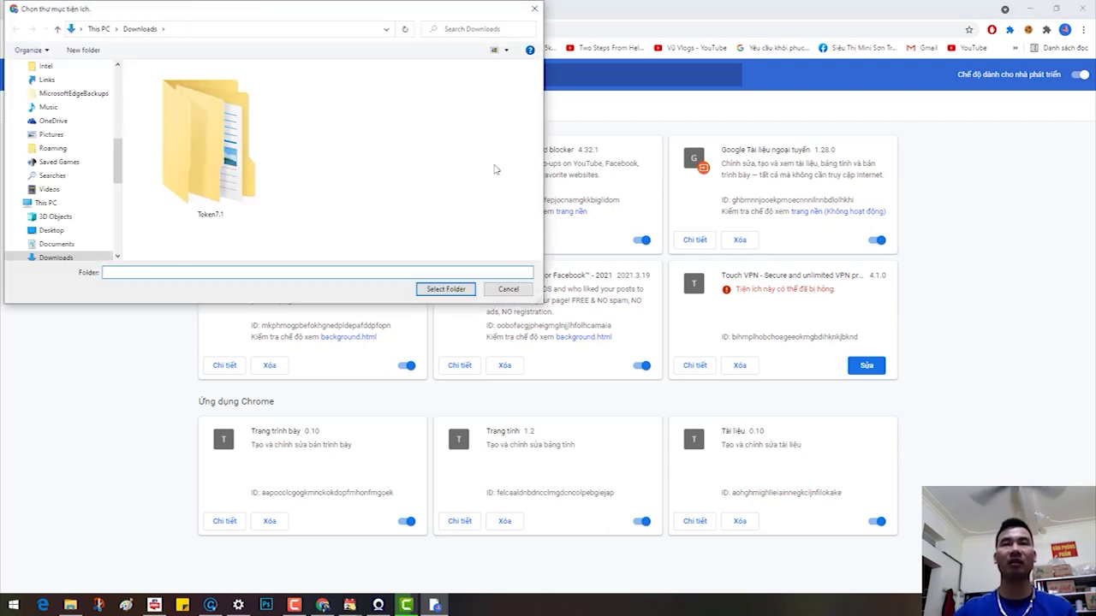
# Step: In the maximized folder chooser, select Downloads > Token7.1 > inner Token7.1 to load TOKEN 7.1
pyautogui.doubleClick(473, 6)
pyautogui.click(55, 258)
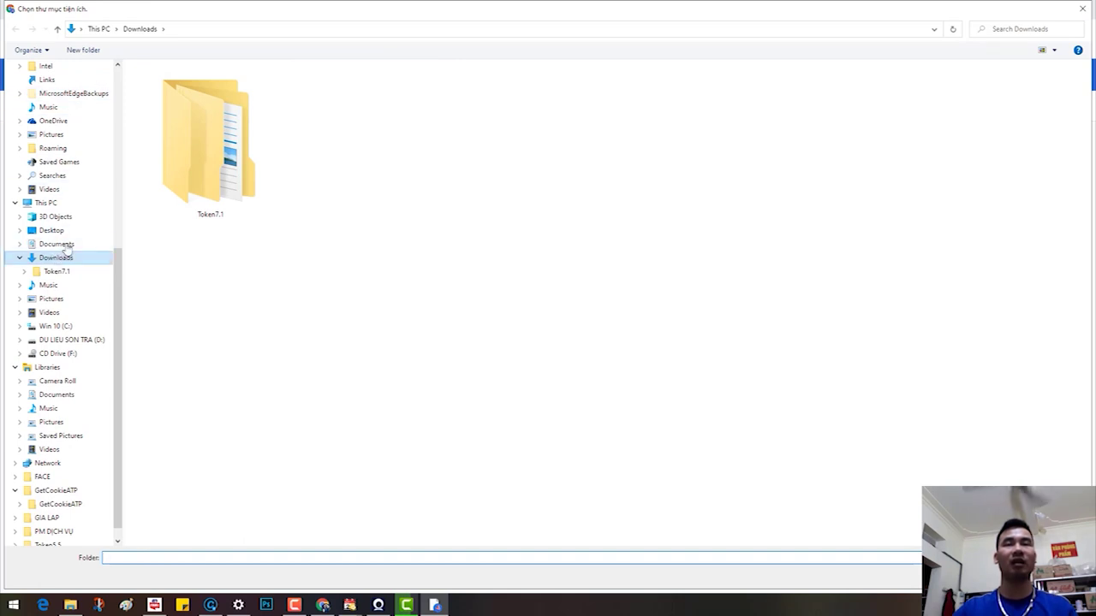
pyautogui.doubleClick(249, 142)
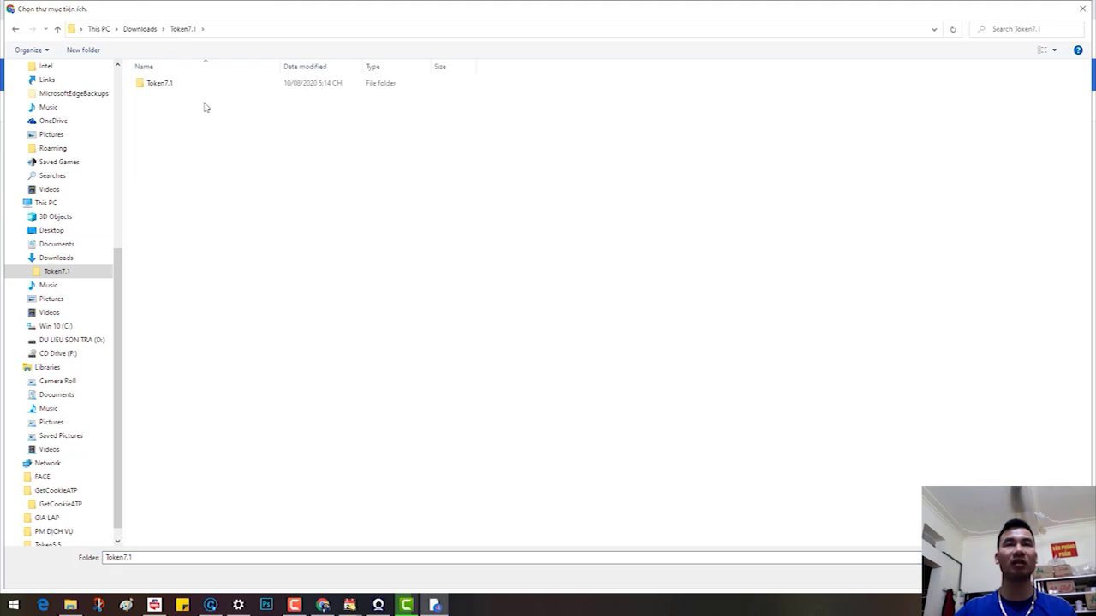
pyautogui.doubleClick(182, 86)
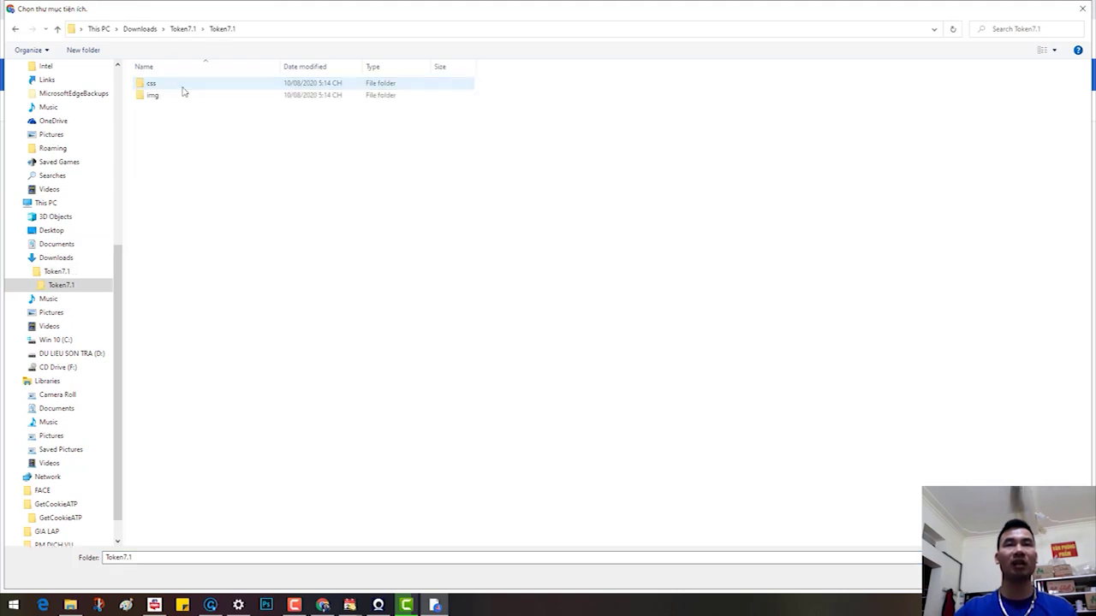
pyautogui.click(15, 30)
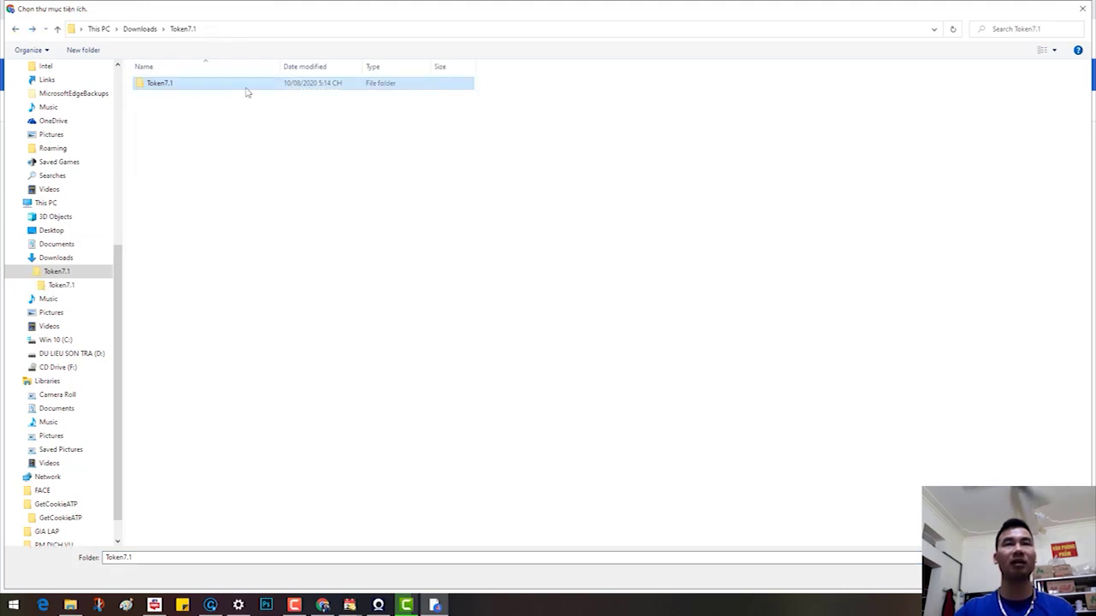
pyautogui.doubleClick(181, 85)
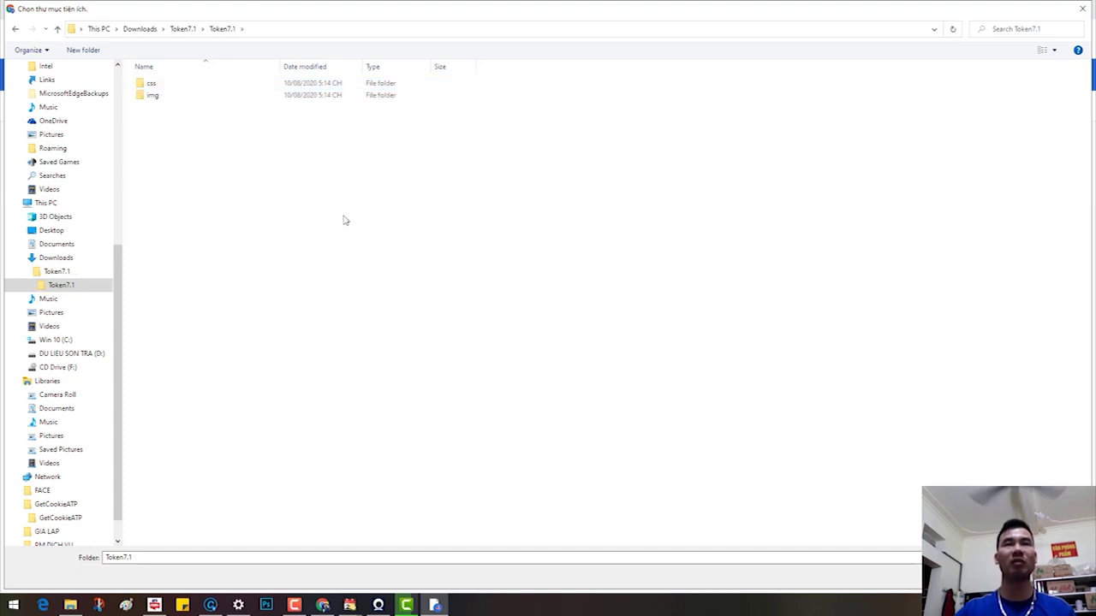
pyautogui.click(180, 31)
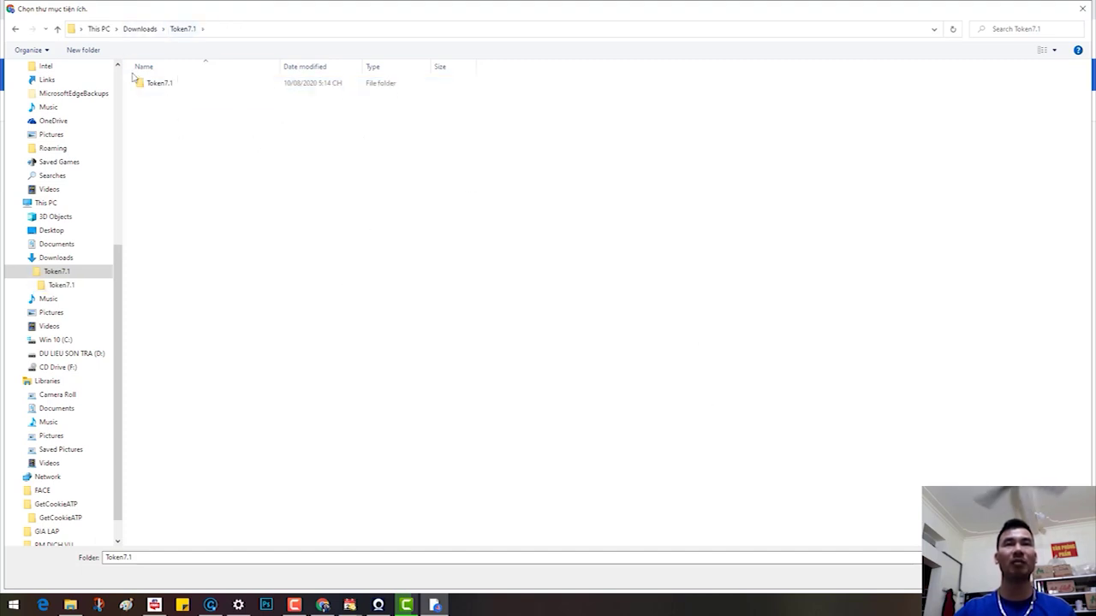
pyautogui.click(147, 31)
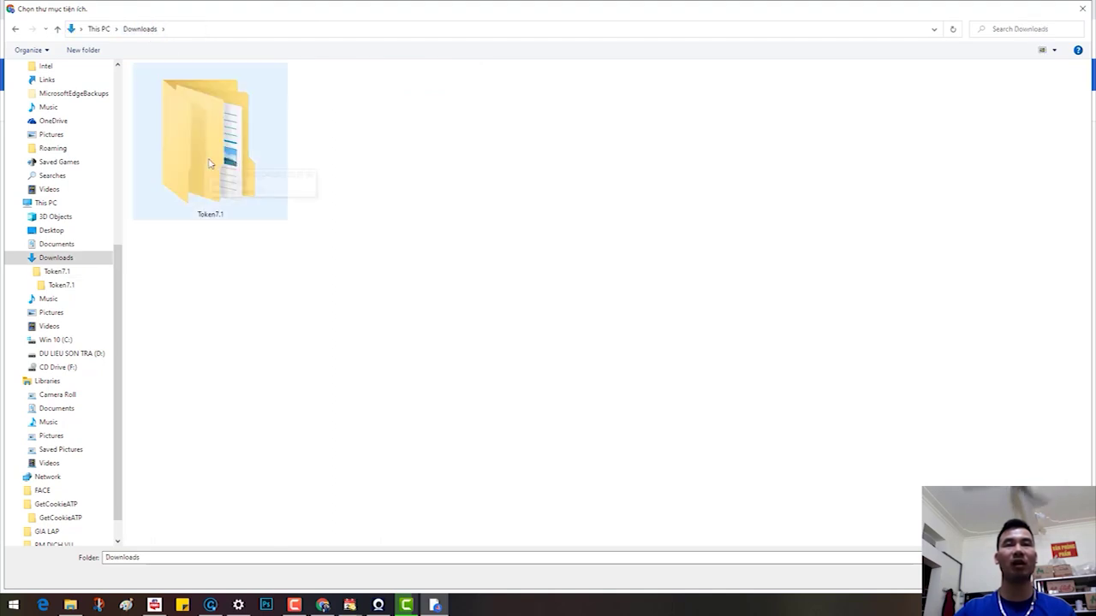
pyautogui.doubleClick(210, 163)
pyautogui.click(172, 83)
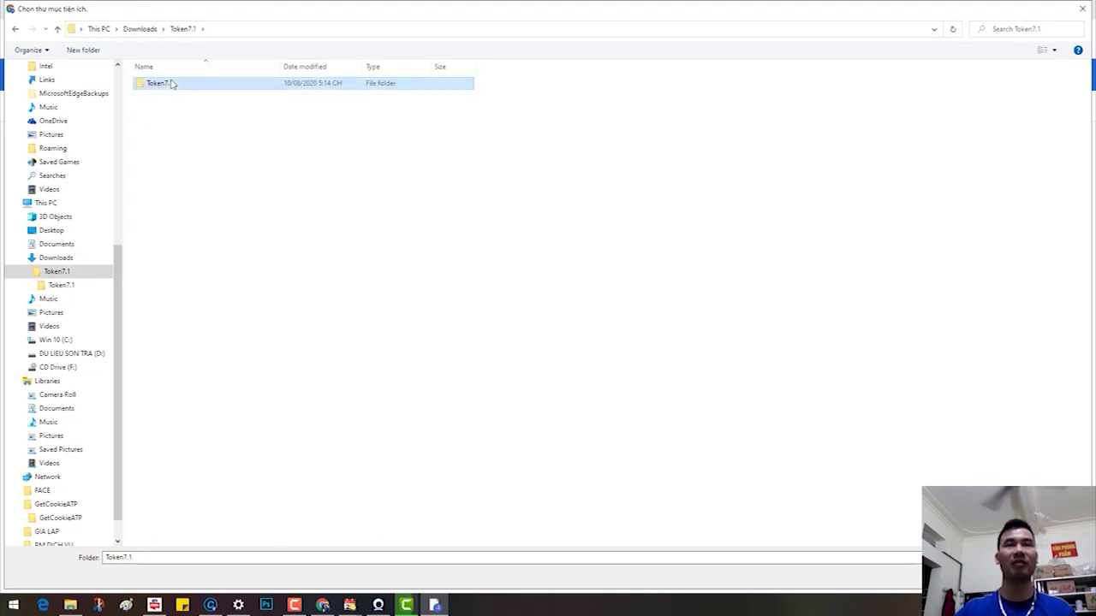
pyautogui.click(968, 583)
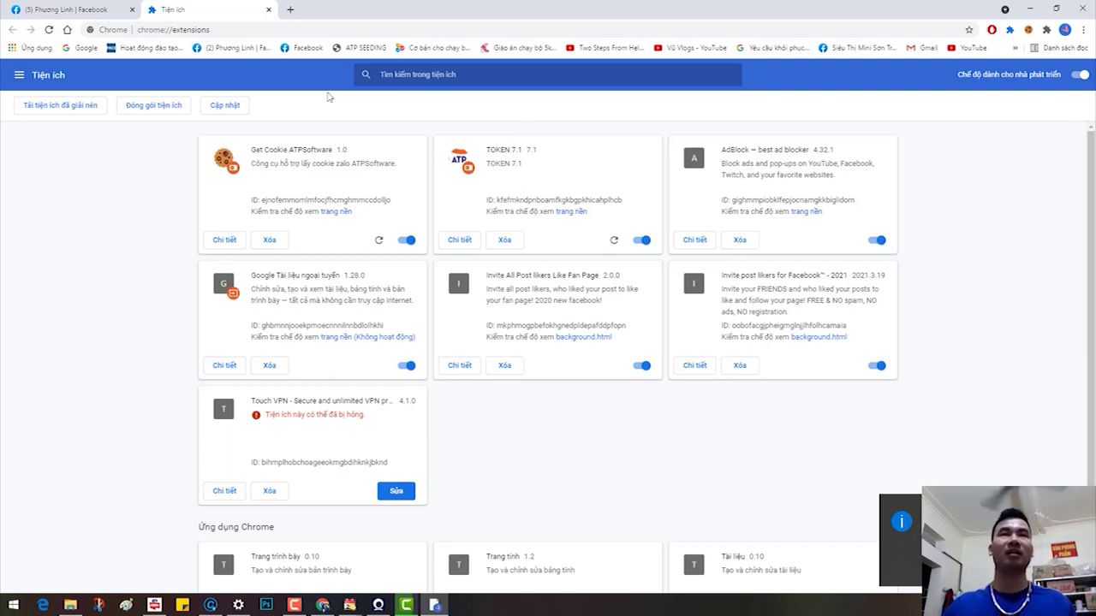
# Step: Return to the Facebook profile tab in Chrome
pyautogui.click(60, 10)
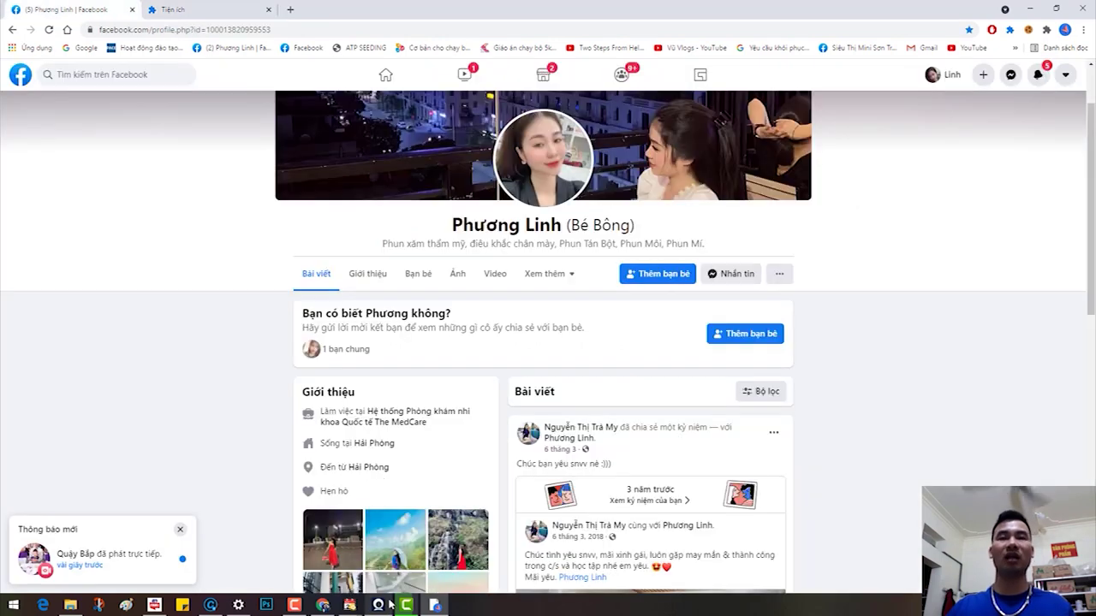
pyautogui.click(305, 605)
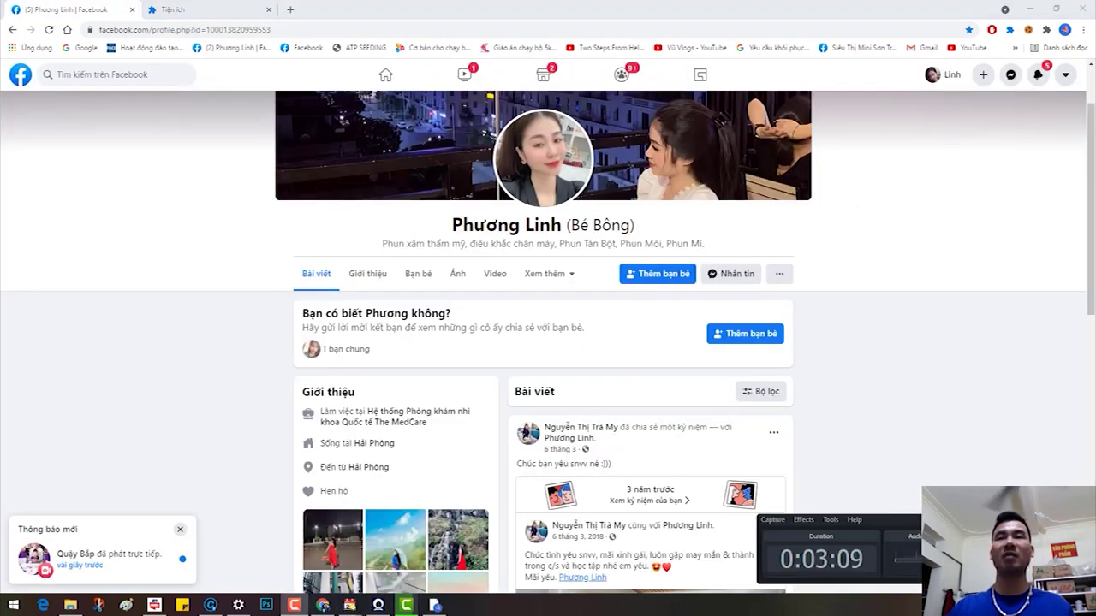
pyautogui.click(514, 282)
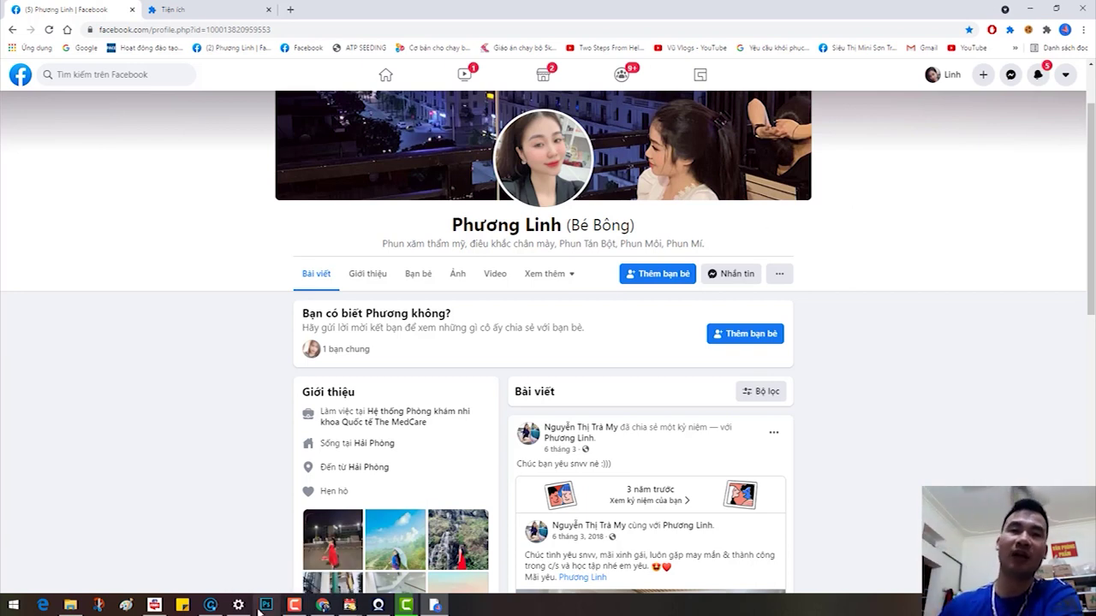
# Step: Launch Simple UID V2 from the Combo ATP window, then bring Chrome back to front
pyautogui.click(154, 606)
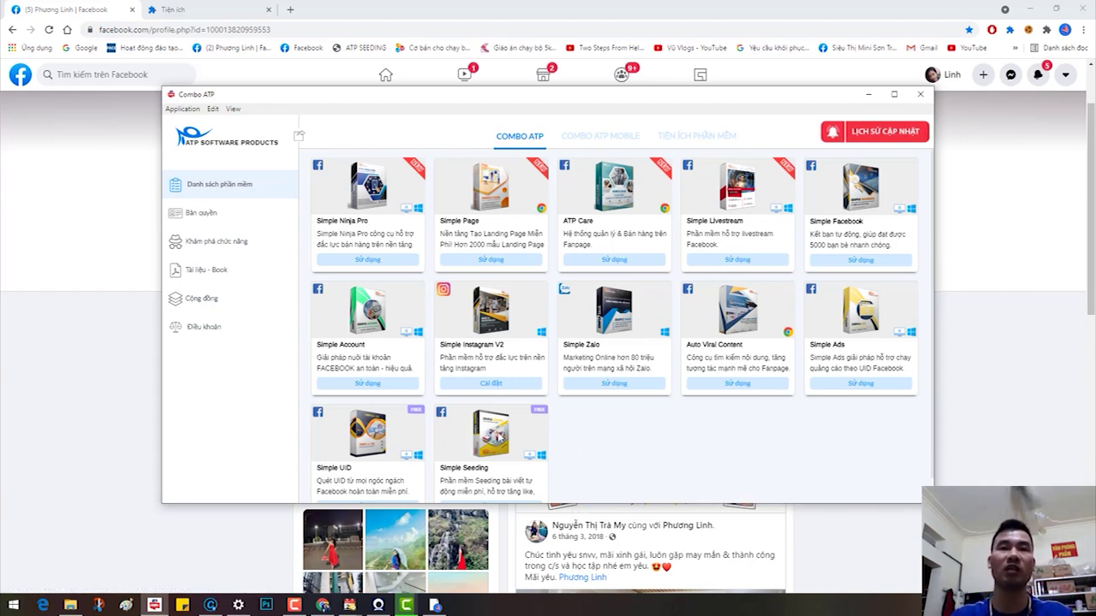
pyautogui.scroll(-1, 717, 436)
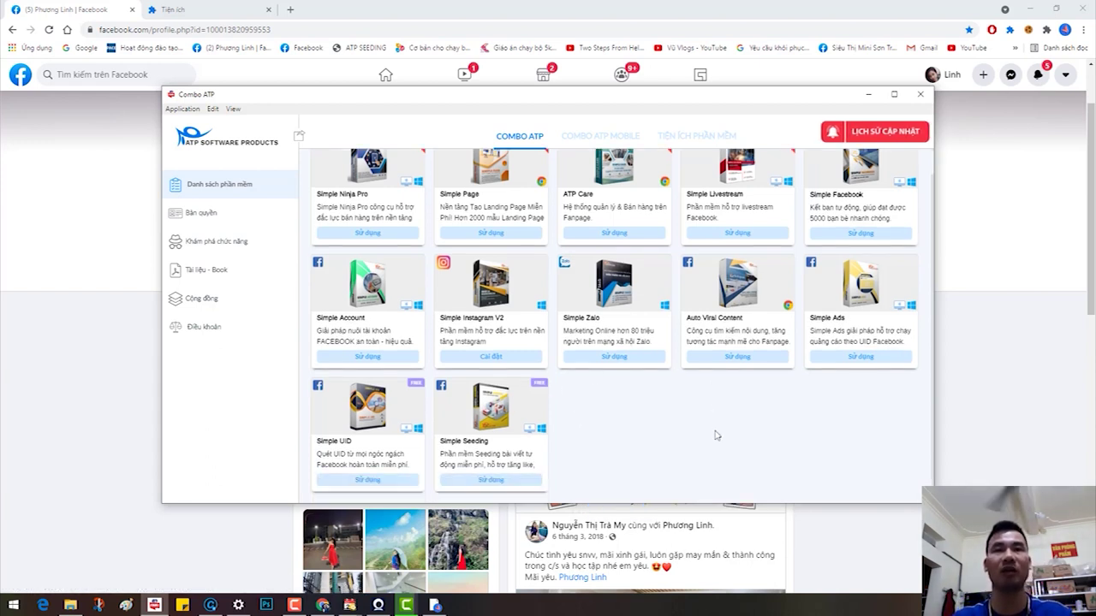
pyautogui.click(368, 482)
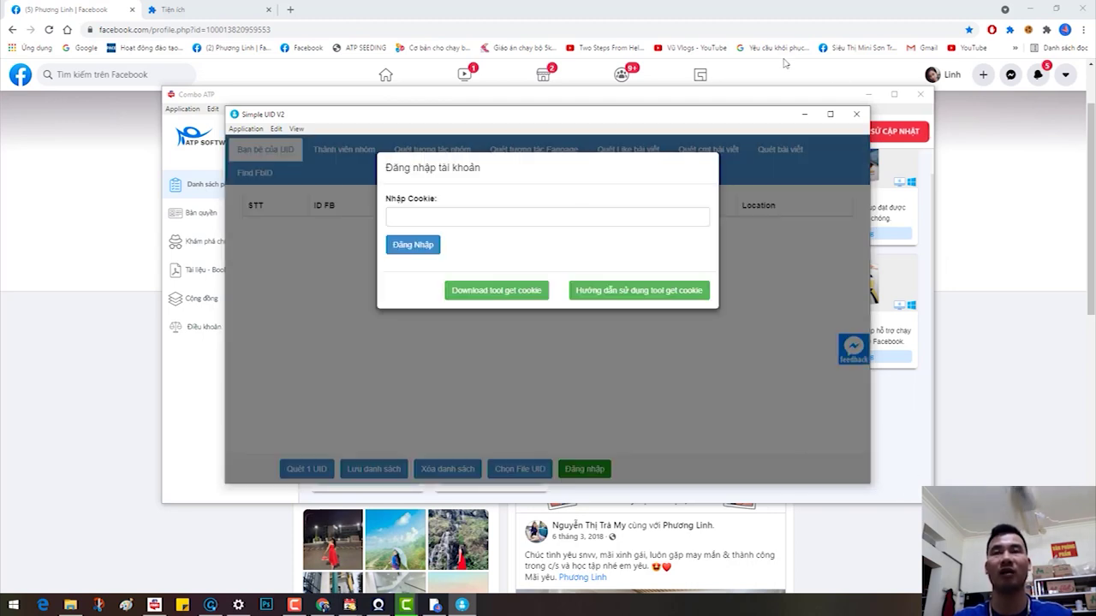
pyautogui.click(1035, 200)
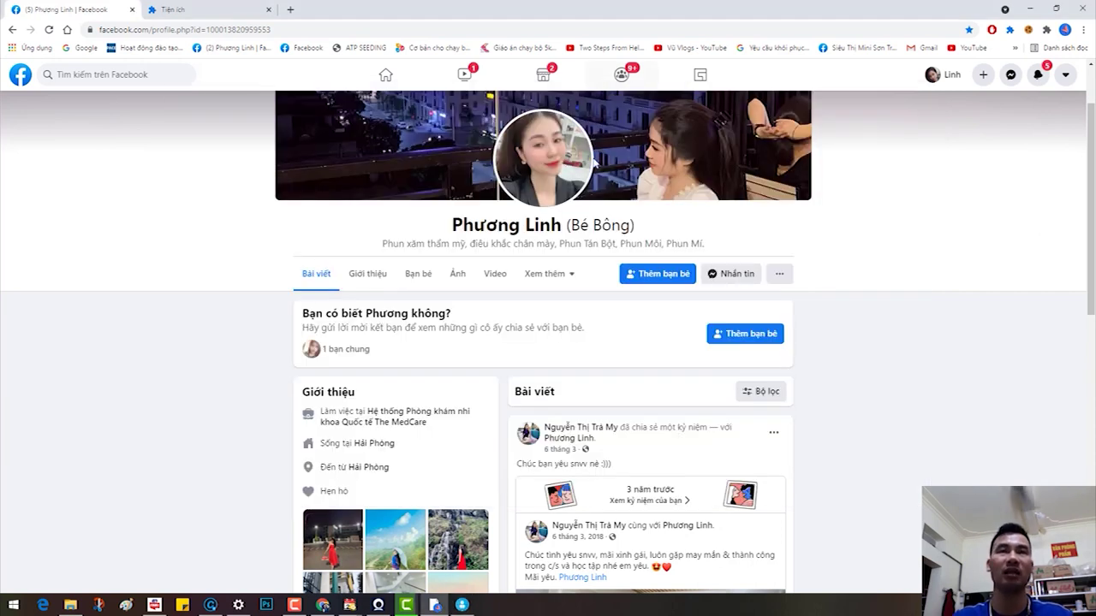
# Step: Search the web for 'coocke atp' in a new Chrome tab
pyautogui.click(174, 8)
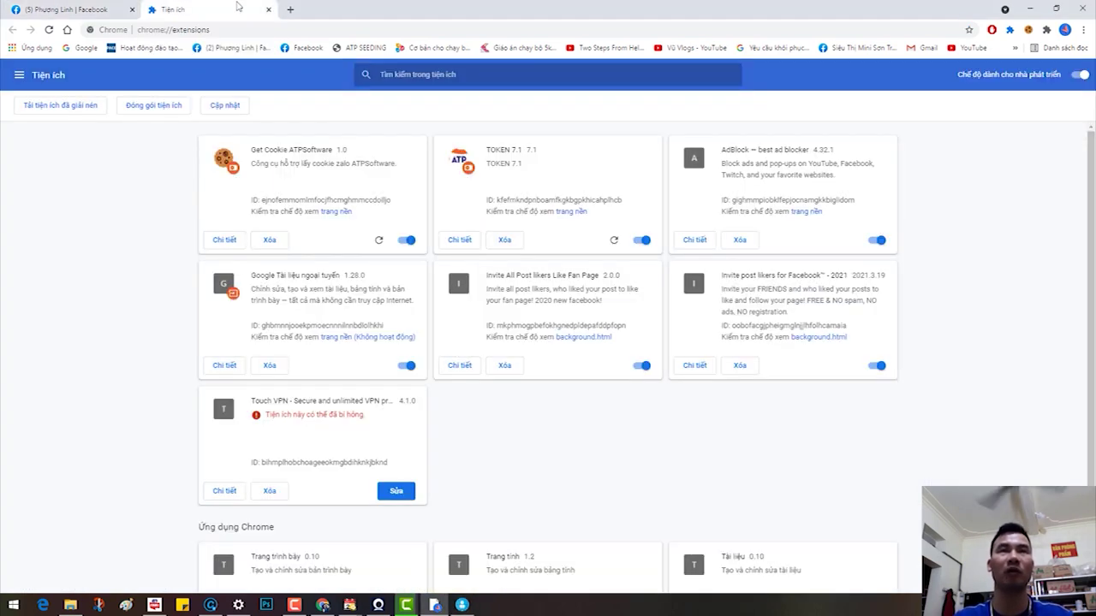
pyautogui.click(291, 8)
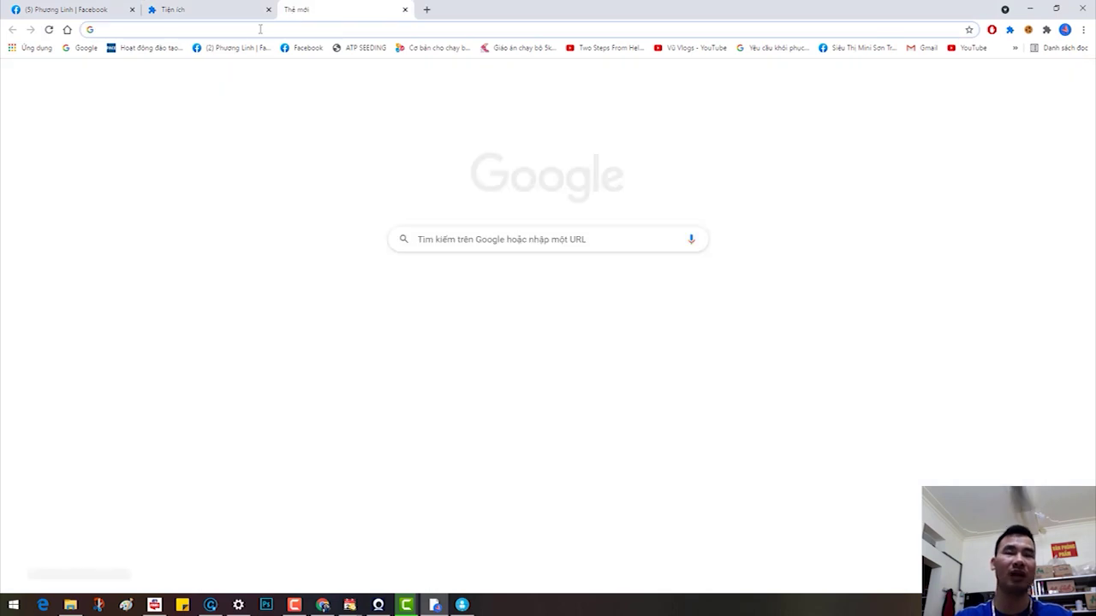
pyautogui.click(259, 29)
pyautogui.write('coo')
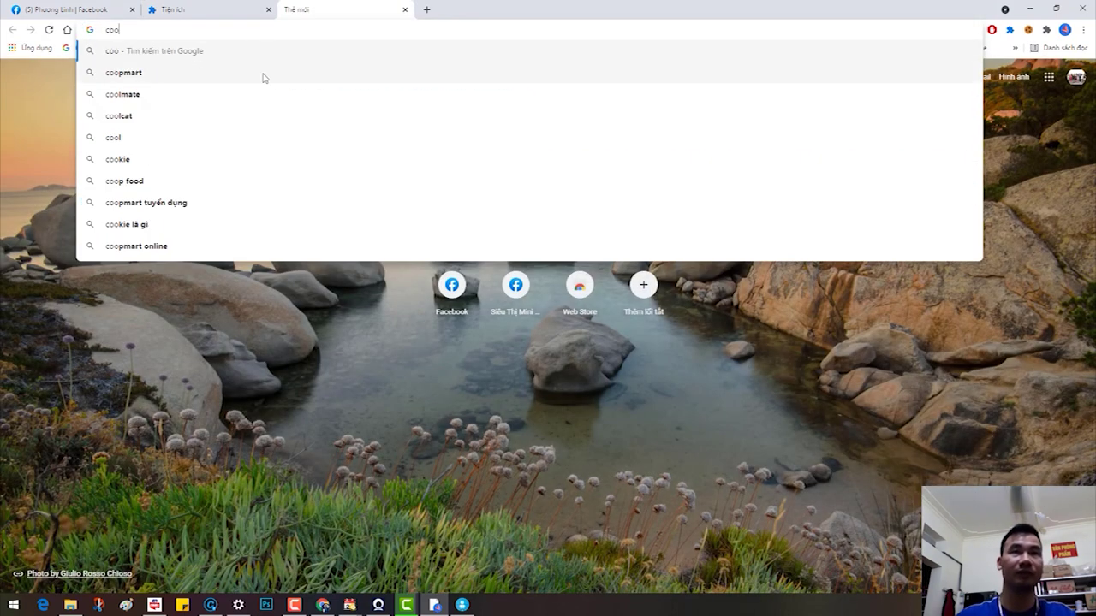
pyautogui.write('c')
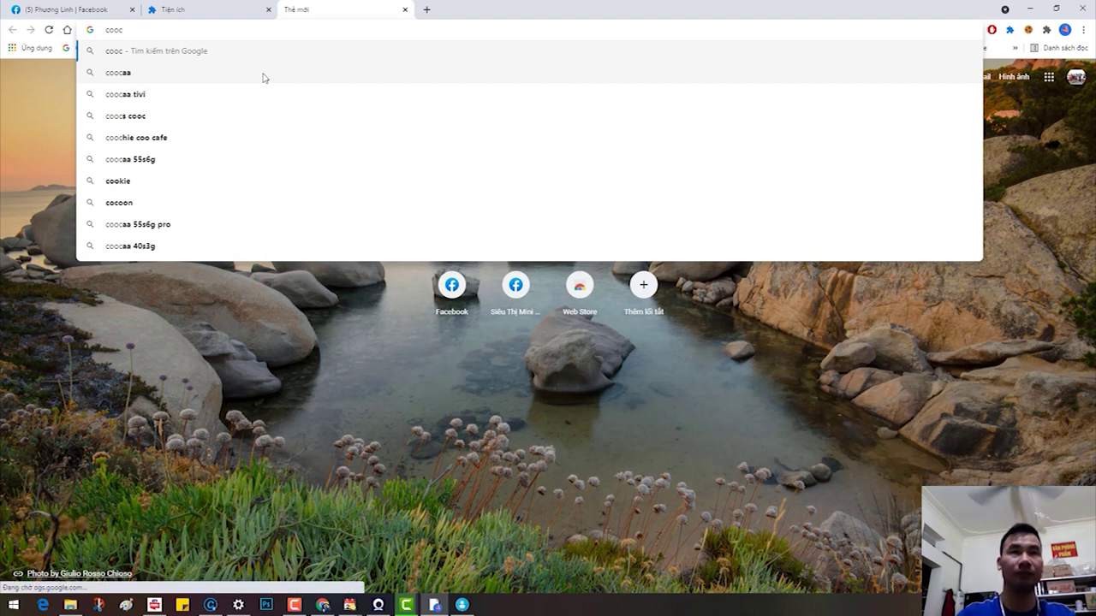
pyautogui.write('ke')
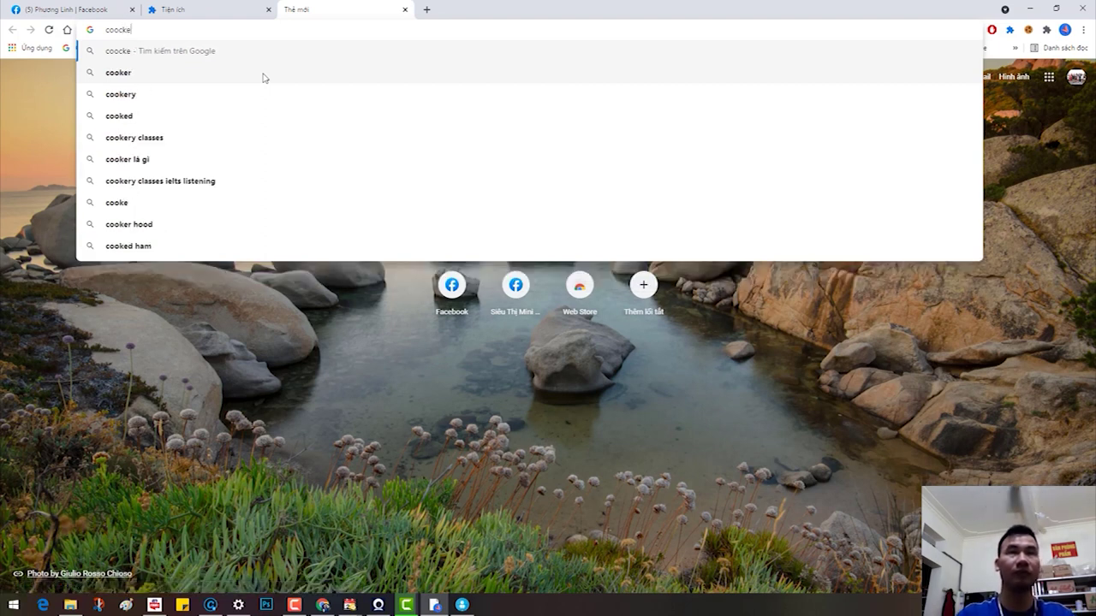
pyautogui.write(' atp')
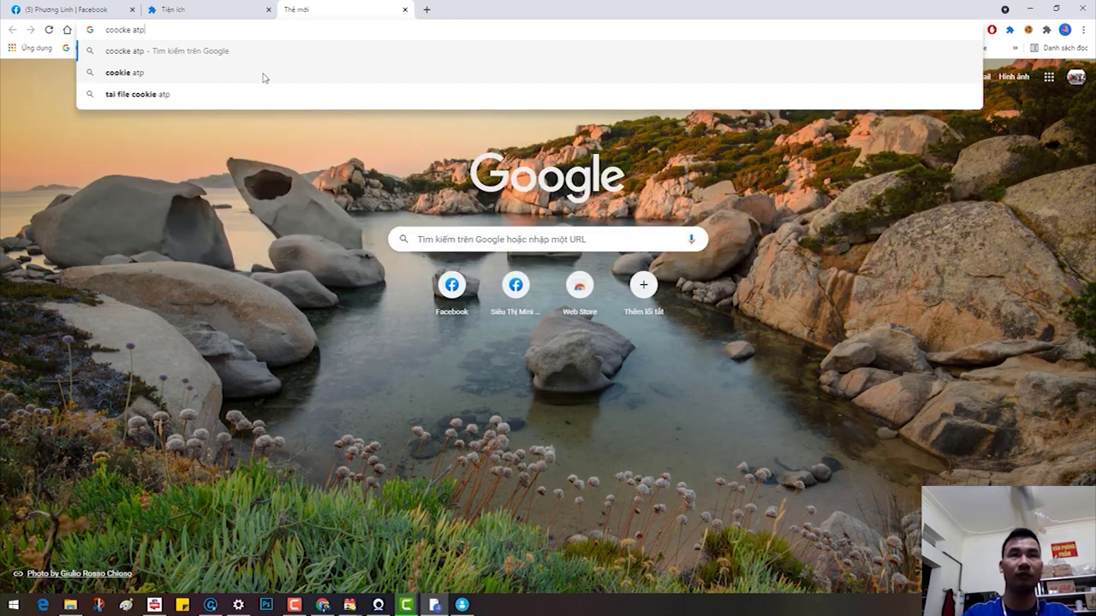
pyautogui.press('Return')
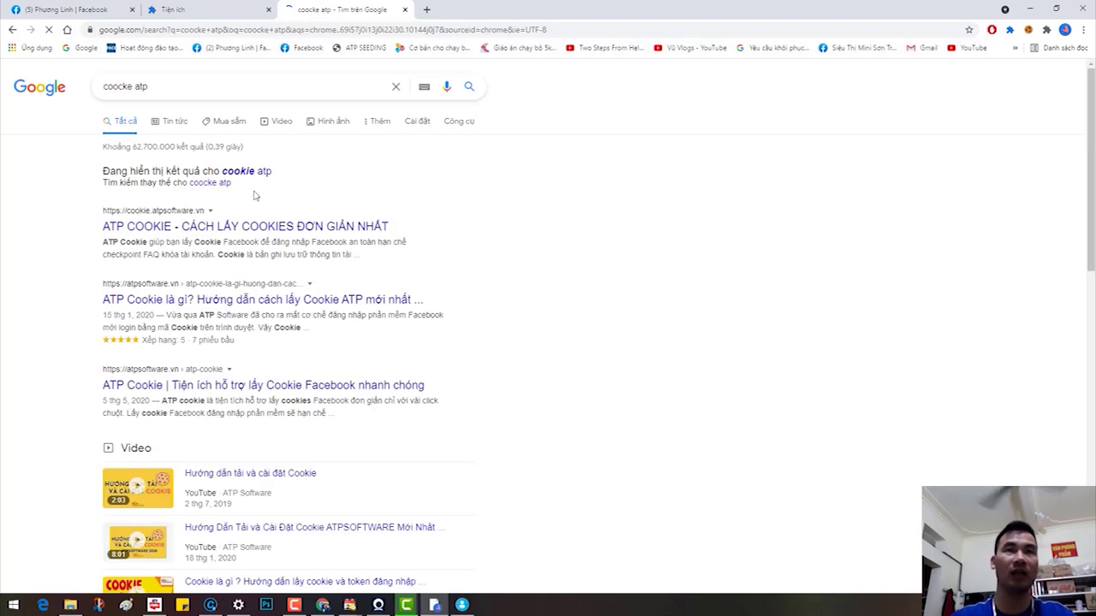
# Step: Download GetCookieATP.zip from cookie.atpsoftware.vn and bring up File Explorer
pyautogui.click(221, 227)
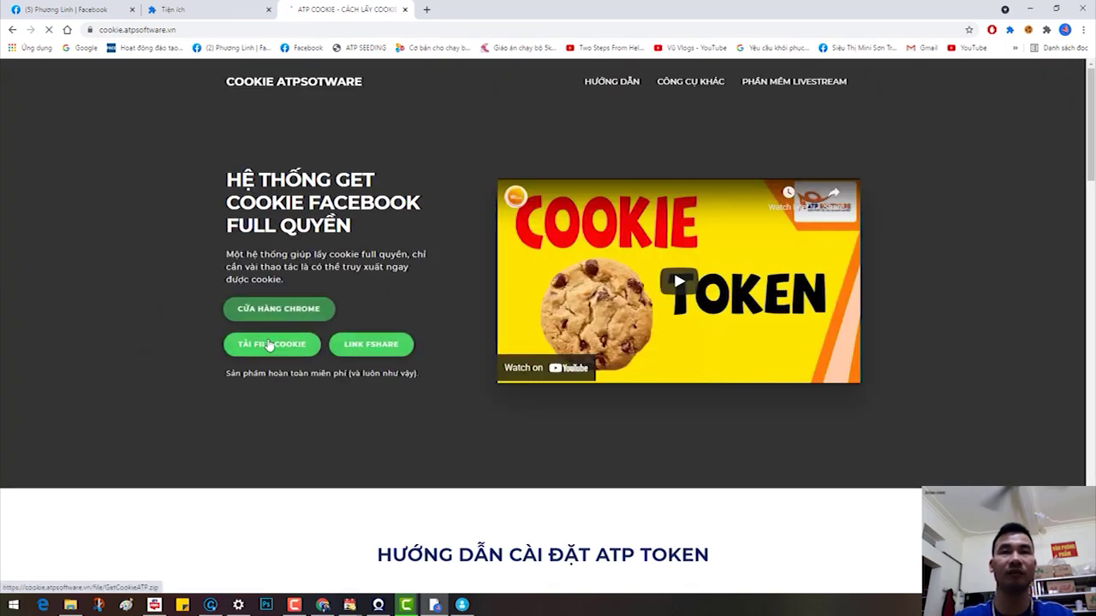
pyautogui.click(269, 344)
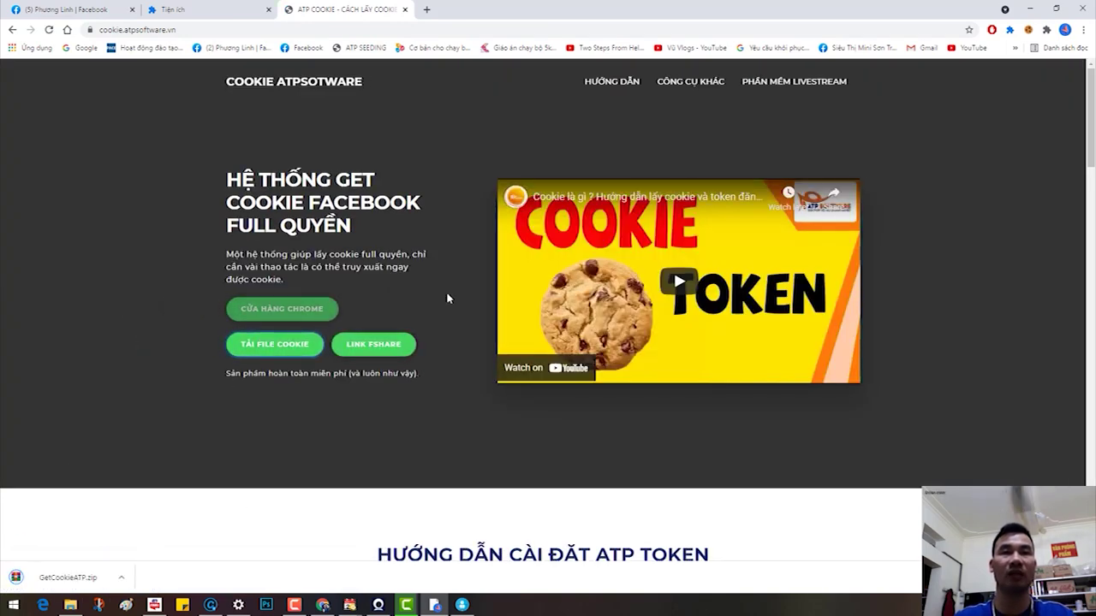
pyautogui.click(71, 605)
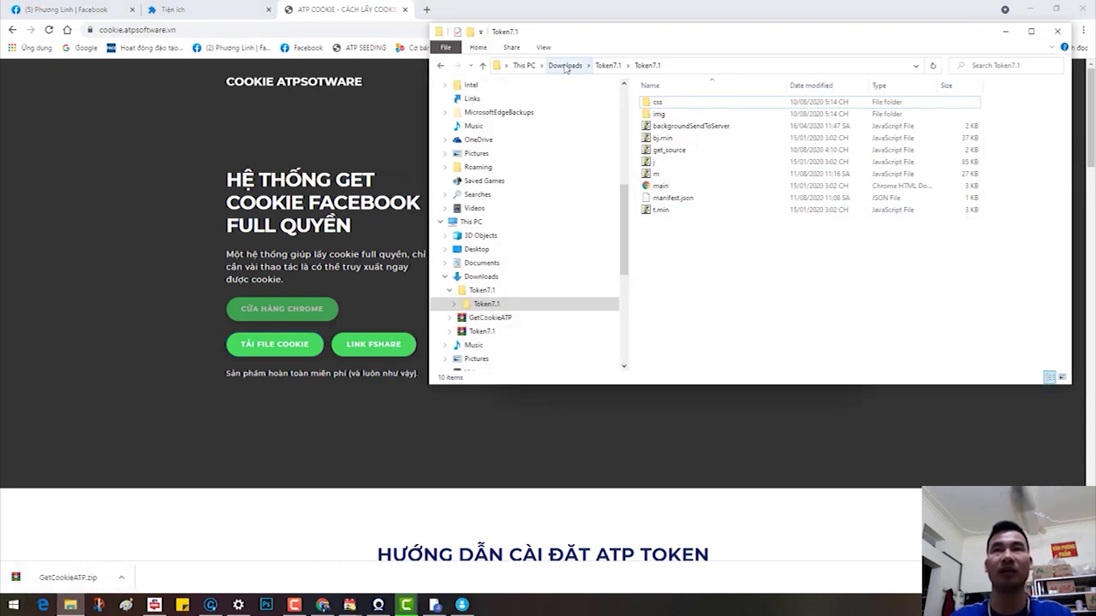
# Step: Extract GetCookieATP.zip in Downloads to a GetCookieATP folder, open it, and minimize Explorer
pyautogui.click(565, 66)
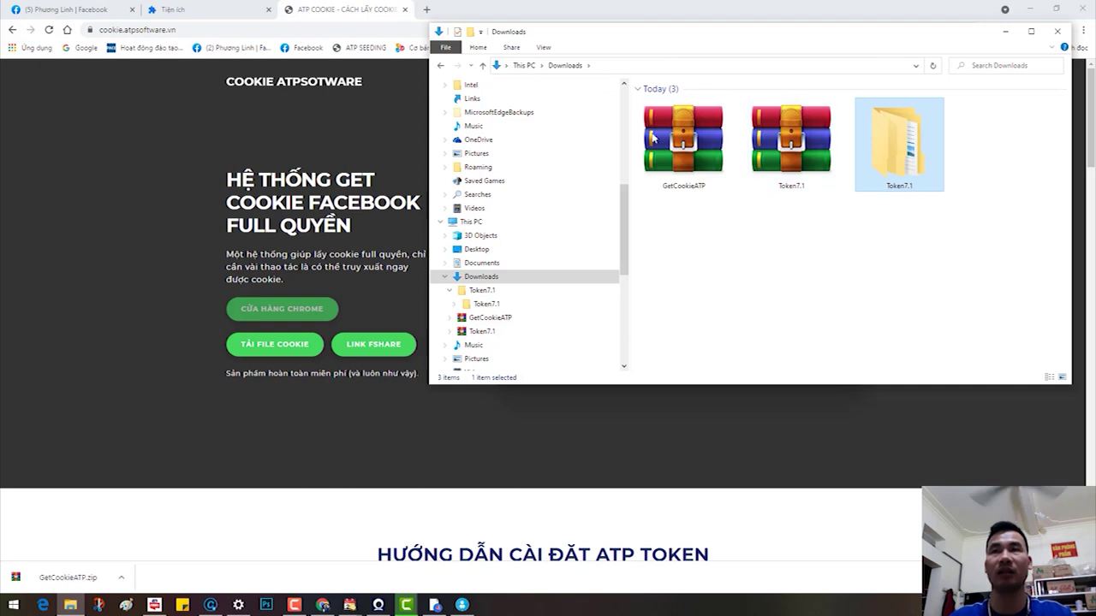
pyautogui.click(677, 141)
pyautogui.rightClick(672, 137)
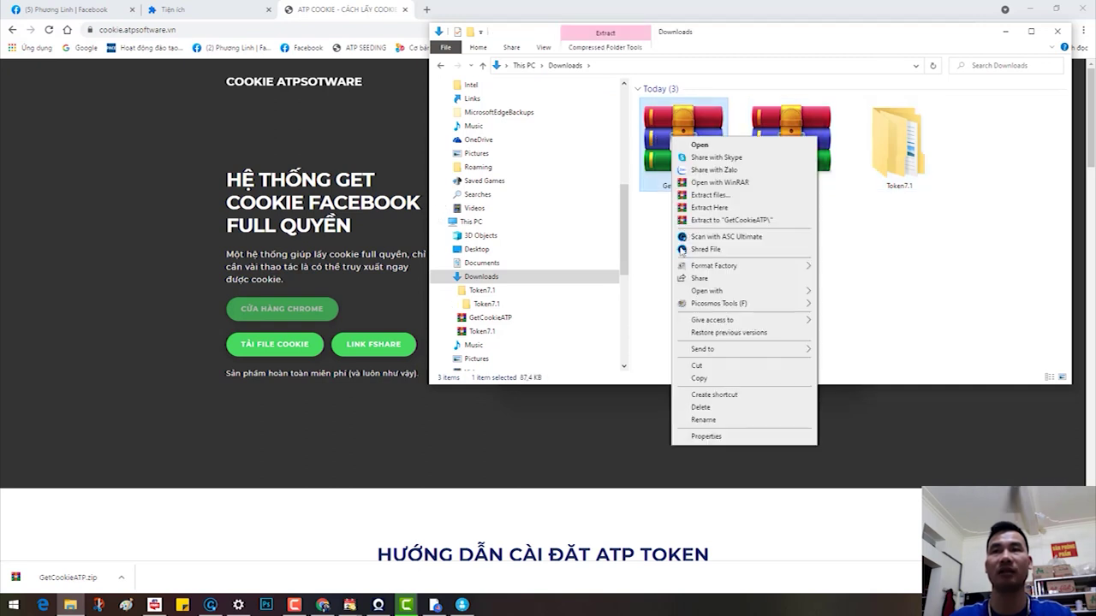
pyautogui.click(743, 220)
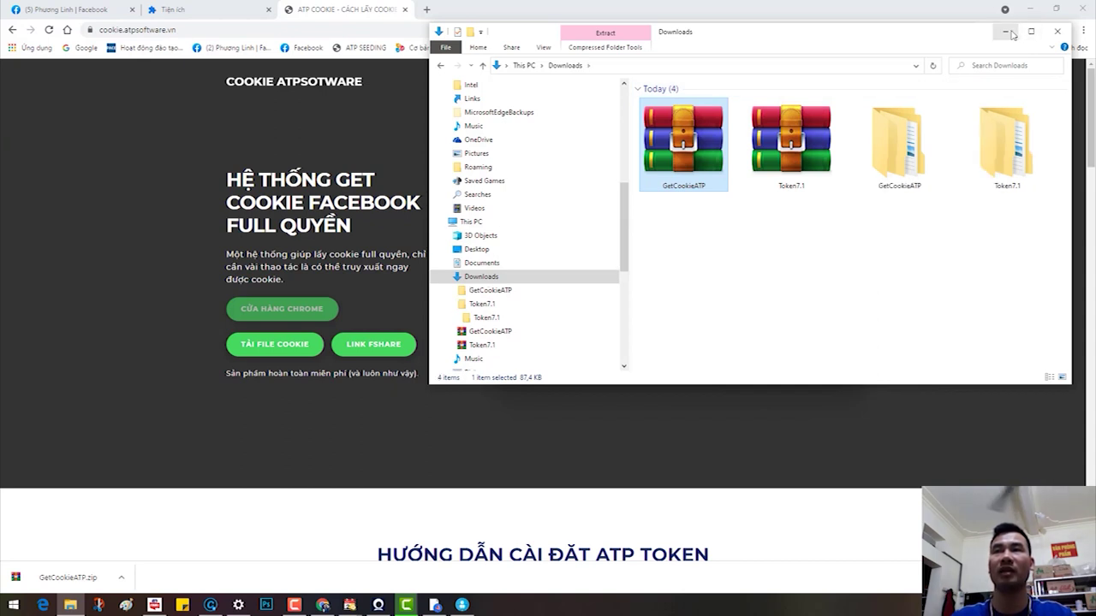
pyautogui.doubleClick(932, 169)
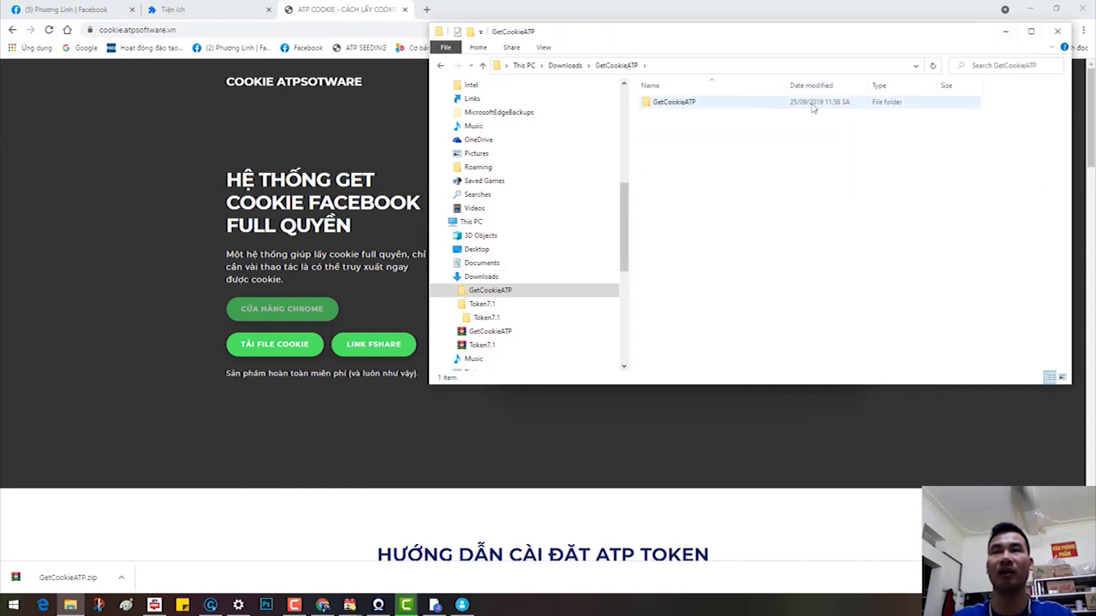
pyautogui.click(1006, 31)
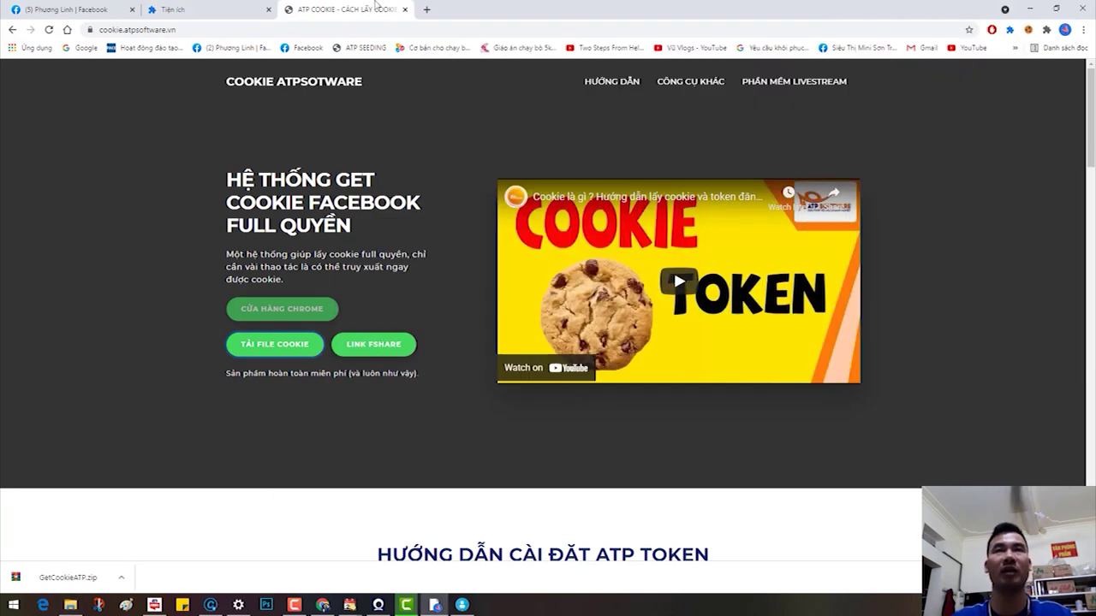
# Step: Close the ATP Cookie and Camtasia tabs and open Chrome's extension management page from the Facebook tab
pyautogui.click(405, 9)
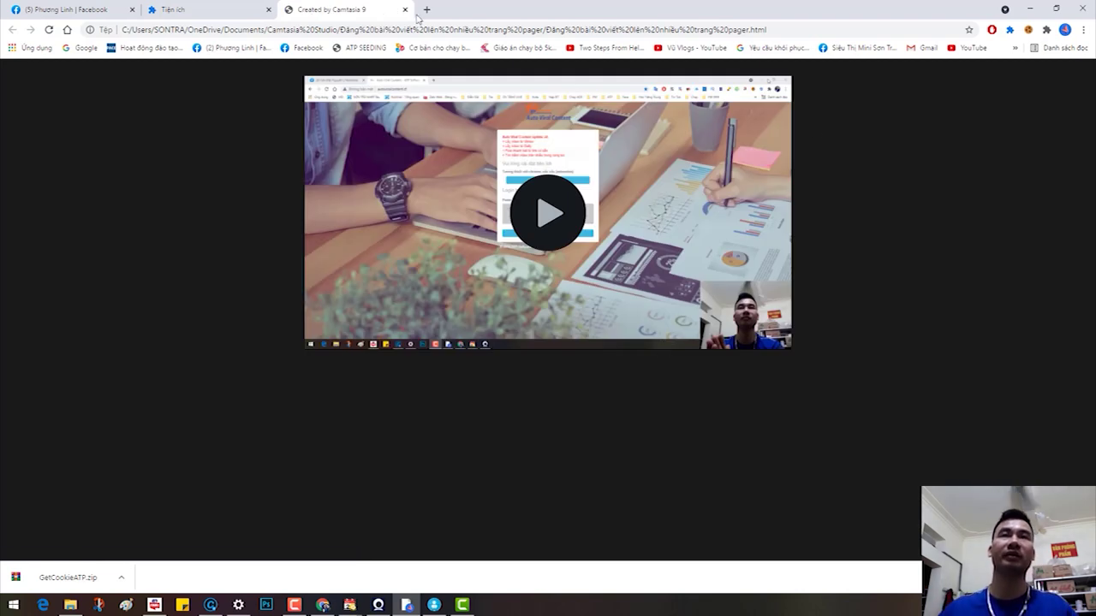
pyautogui.click(405, 10)
pyautogui.click(89, 7)
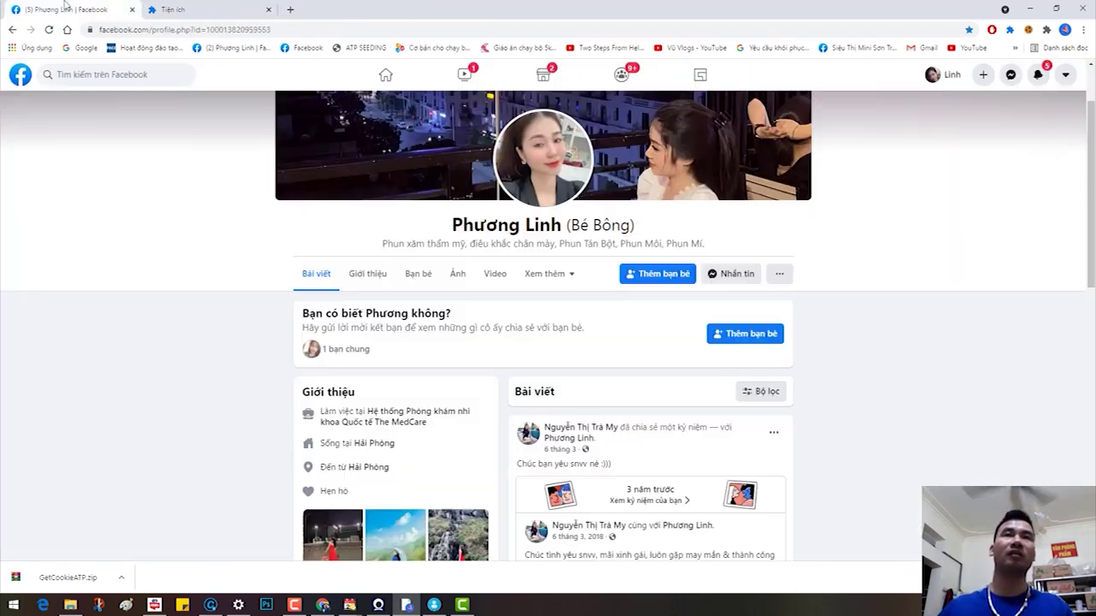
pyautogui.click(1046, 31)
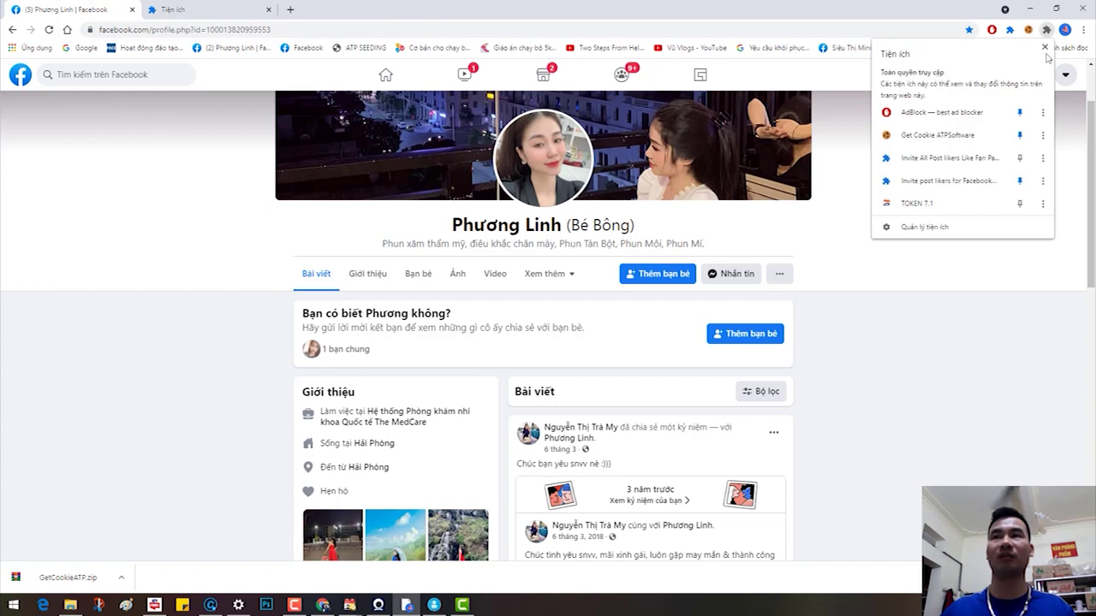
pyautogui.click(907, 230)
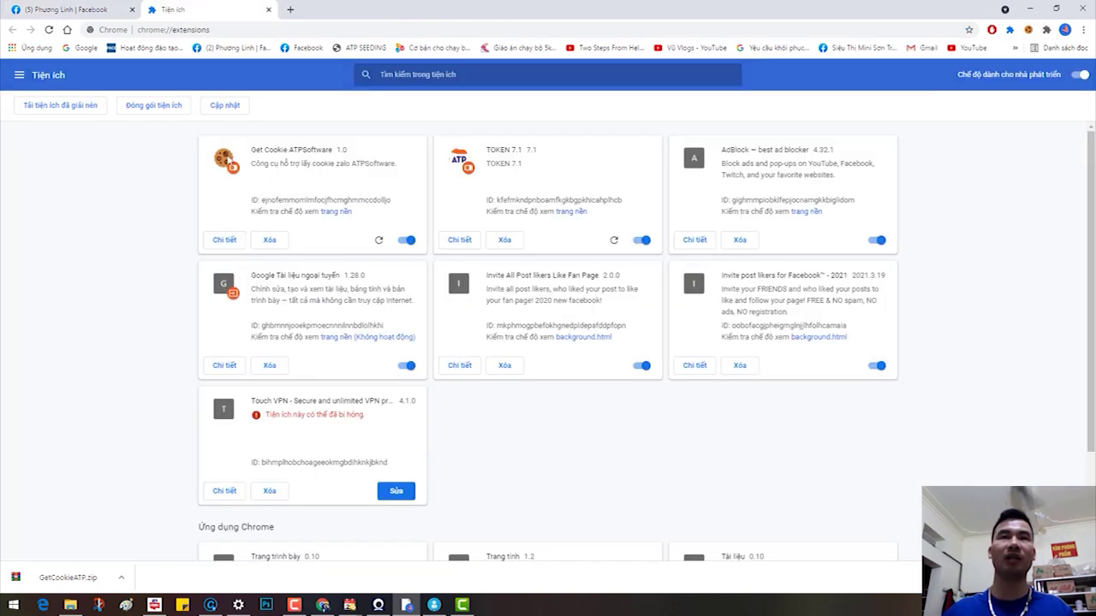
# Step: Load Downloads\GetCookieATP\GetCookieATP as an unpacked extension
pyautogui.click(42, 106)
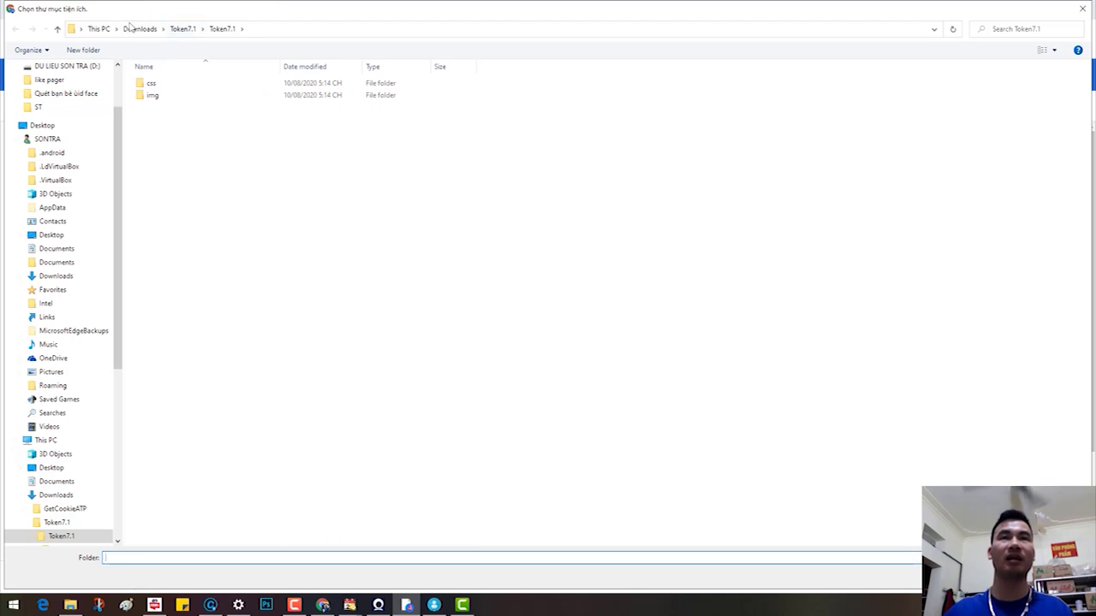
pyautogui.click(135, 28)
pyautogui.doubleClick(243, 177)
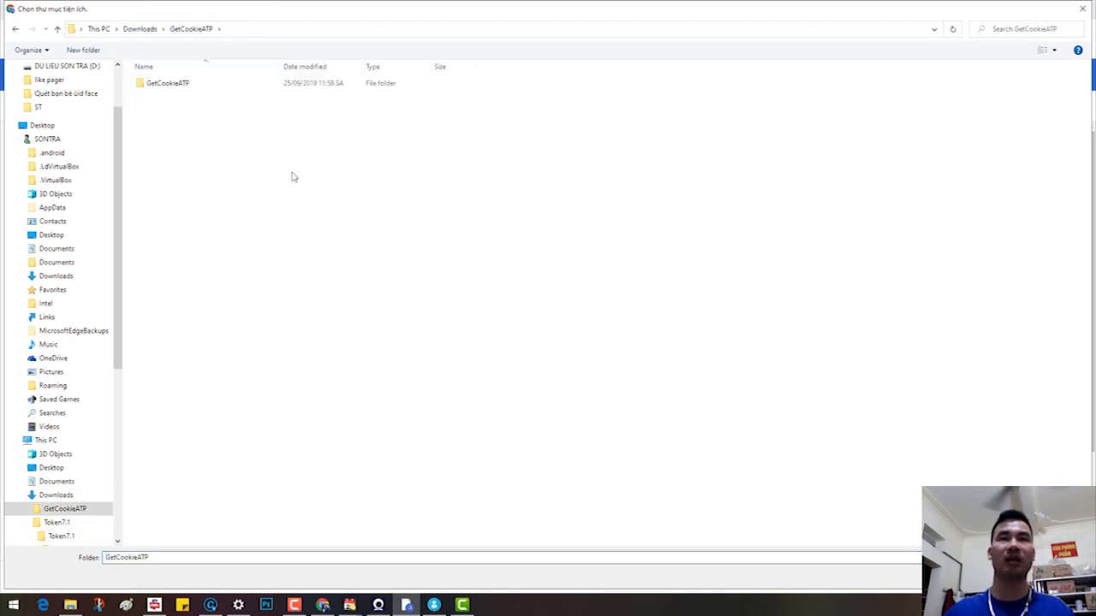
pyautogui.click(176, 83)
pyautogui.click(967, 579)
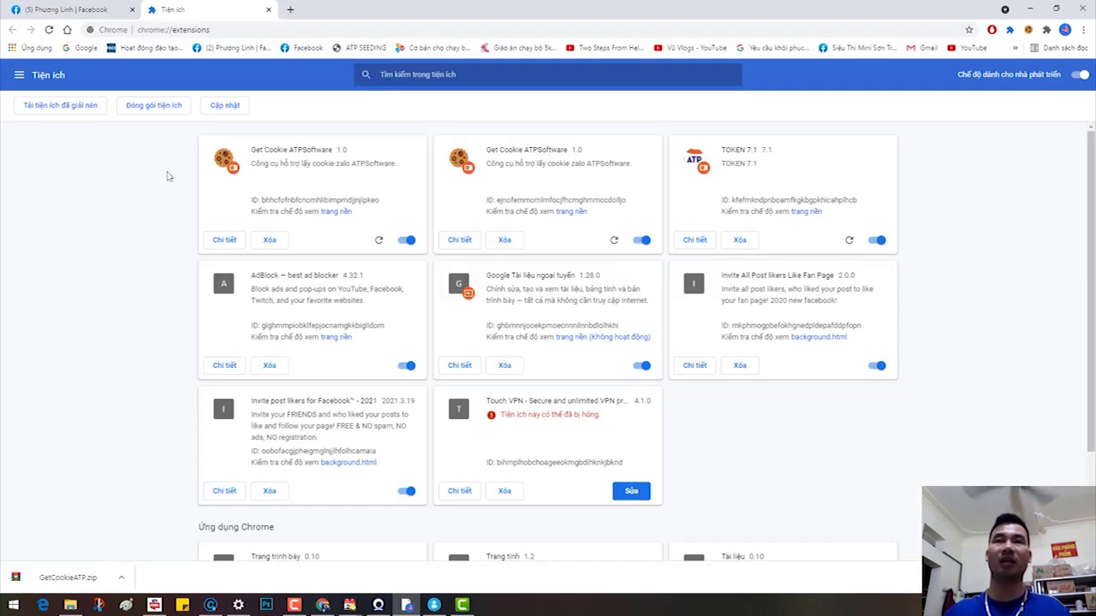
# Step: On the Facebook tab, pin TOKEN 7.1 from Chrome's extensions menu
pyautogui.click(65, 7)
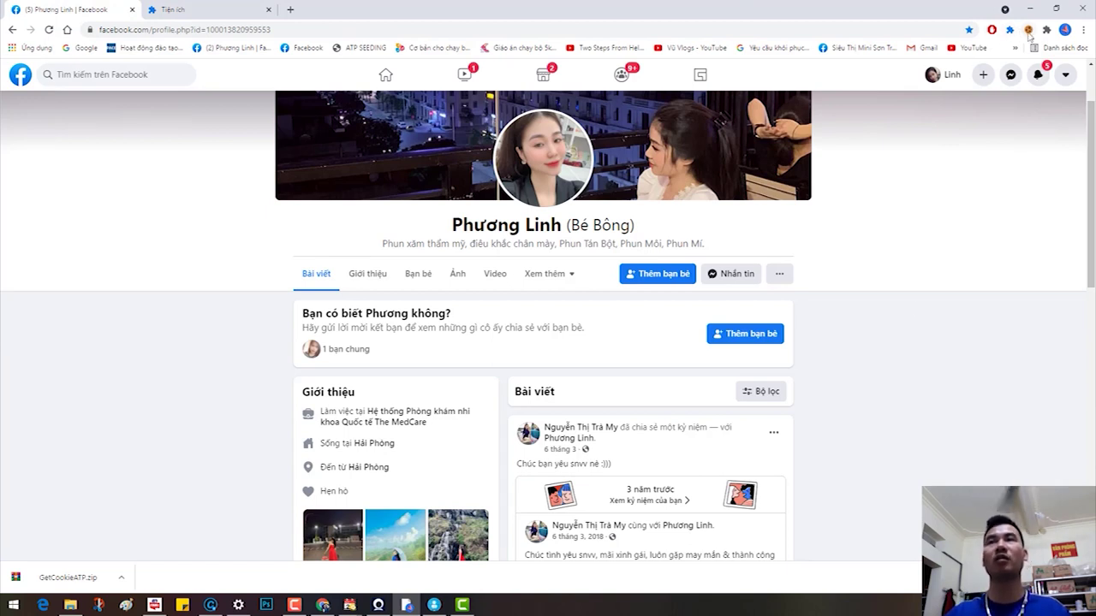
pyautogui.click(1046, 29)
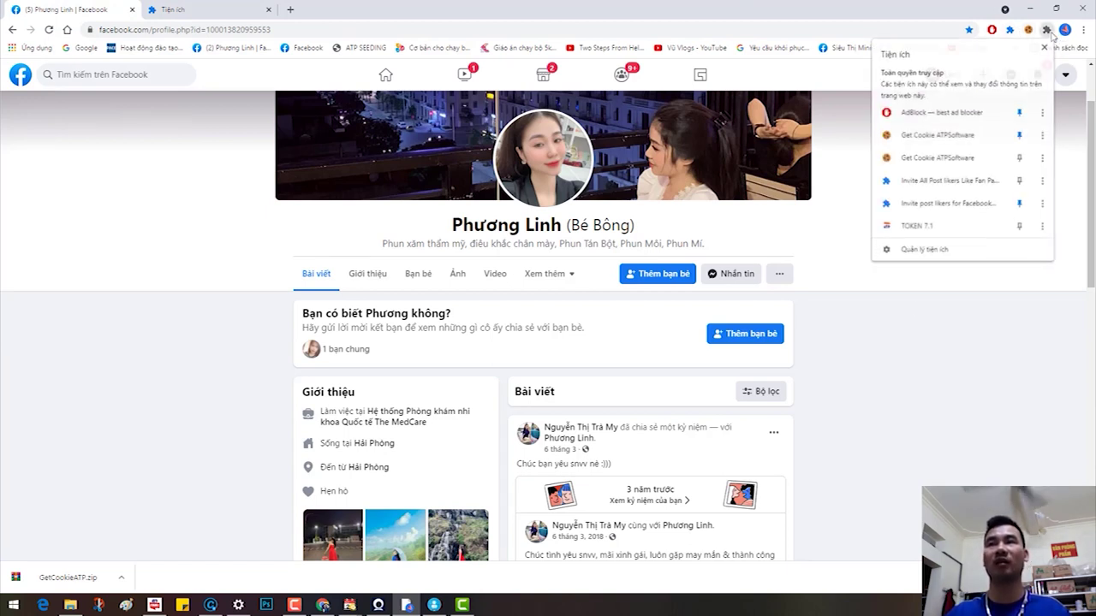
pyautogui.click(1019, 227)
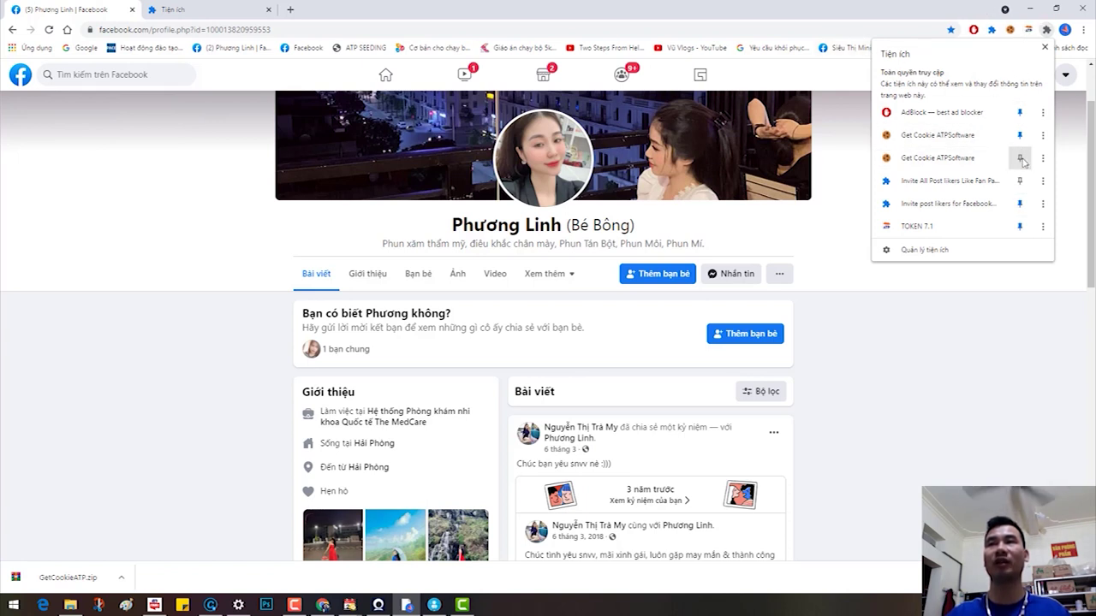
# Step: Adjust the other pins so the duplicate Get Cookie ATPSoftware and Invite All Post likers stay unpinned
pyautogui.click(1020, 157)
pyautogui.click(1020, 181)
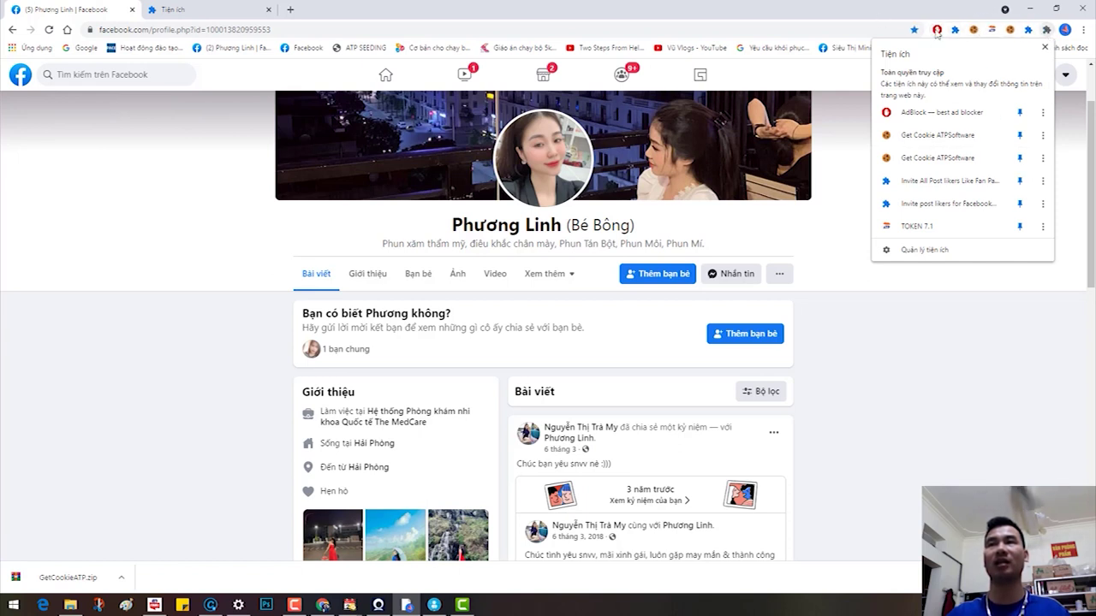
pyautogui.click(1020, 204)
pyautogui.click(1019, 203)
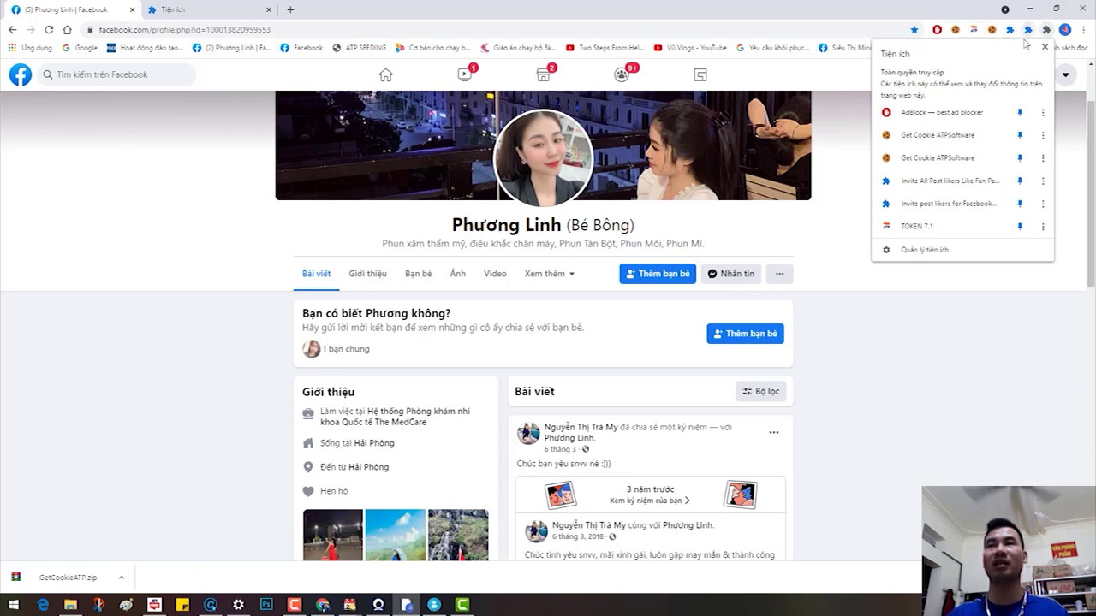
pyautogui.click(1019, 181)
pyautogui.click(1020, 158)
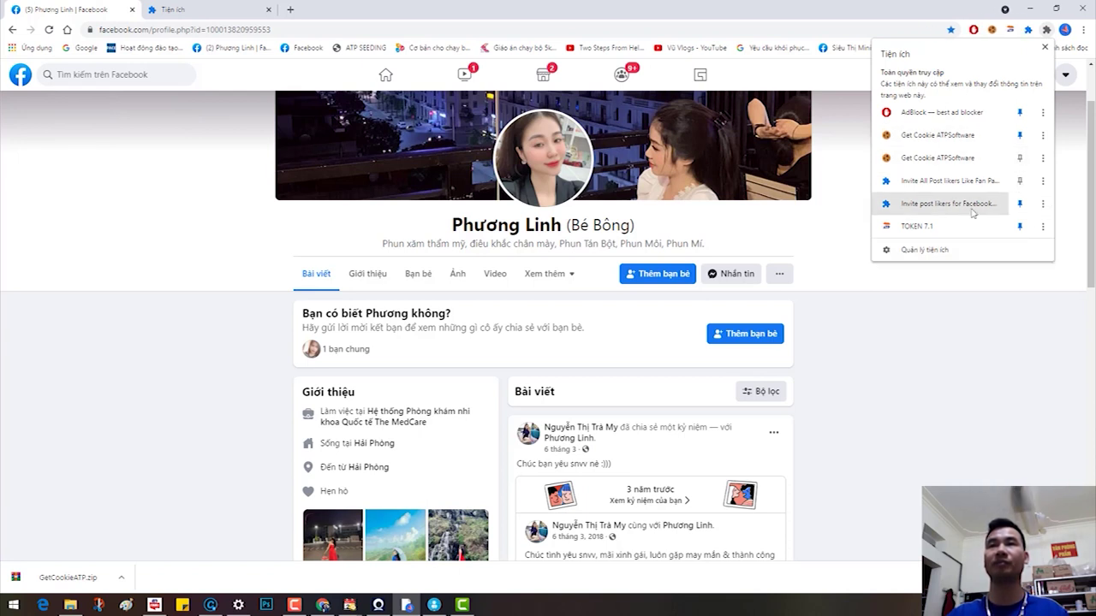
pyautogui.click(354, 7)
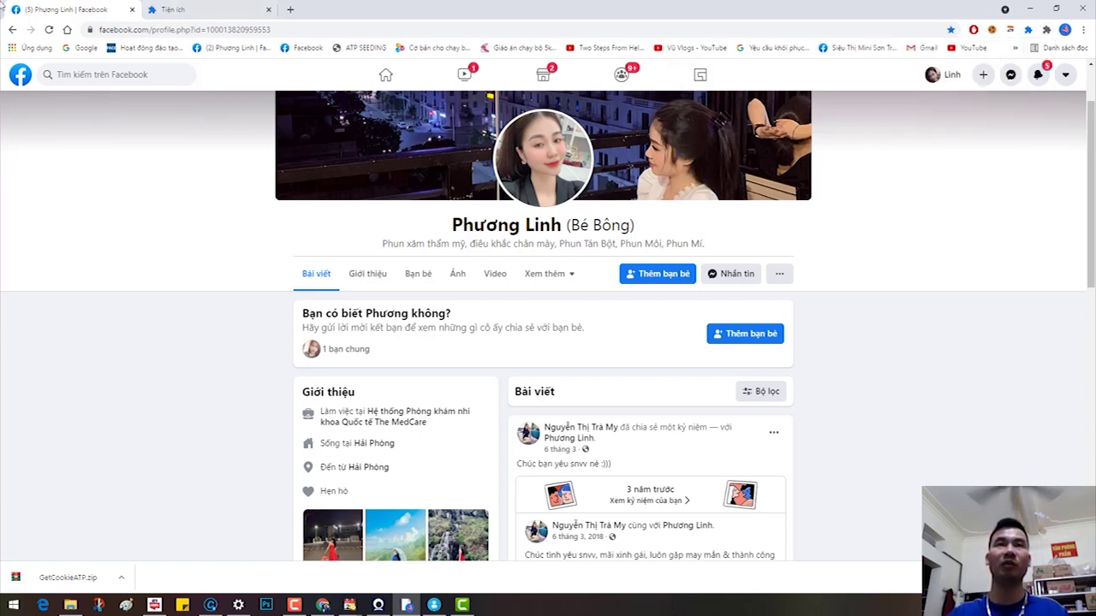
# Step: Show the profile's cookie in Get Cookie ATPSoftware, then focus Simple UID V2's cookie entry field
pyautogui.click(943, 74)
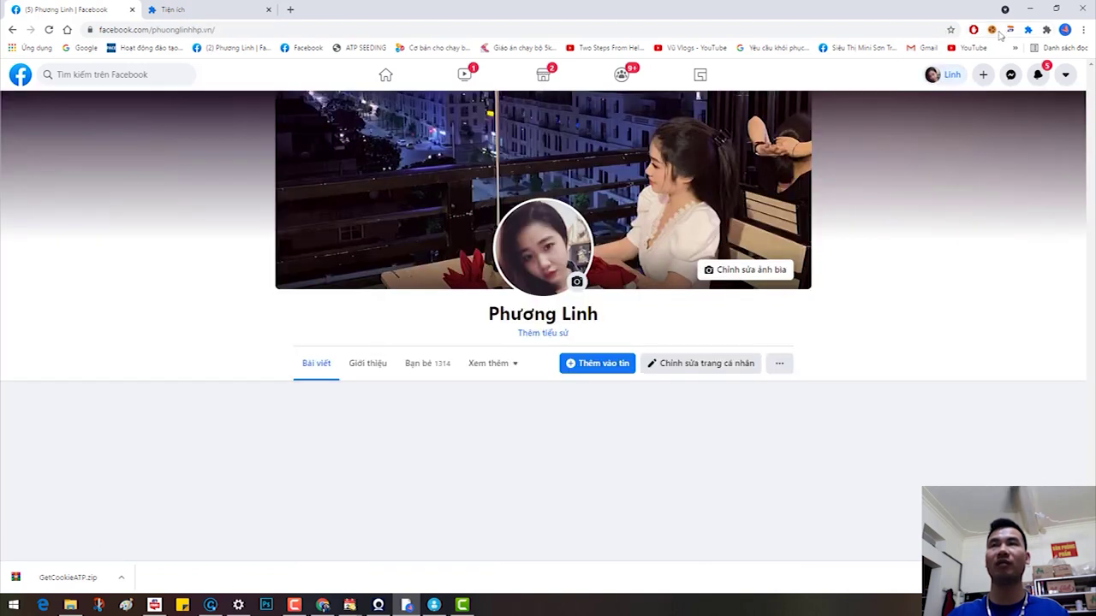
pyautogui.click(991, 30)
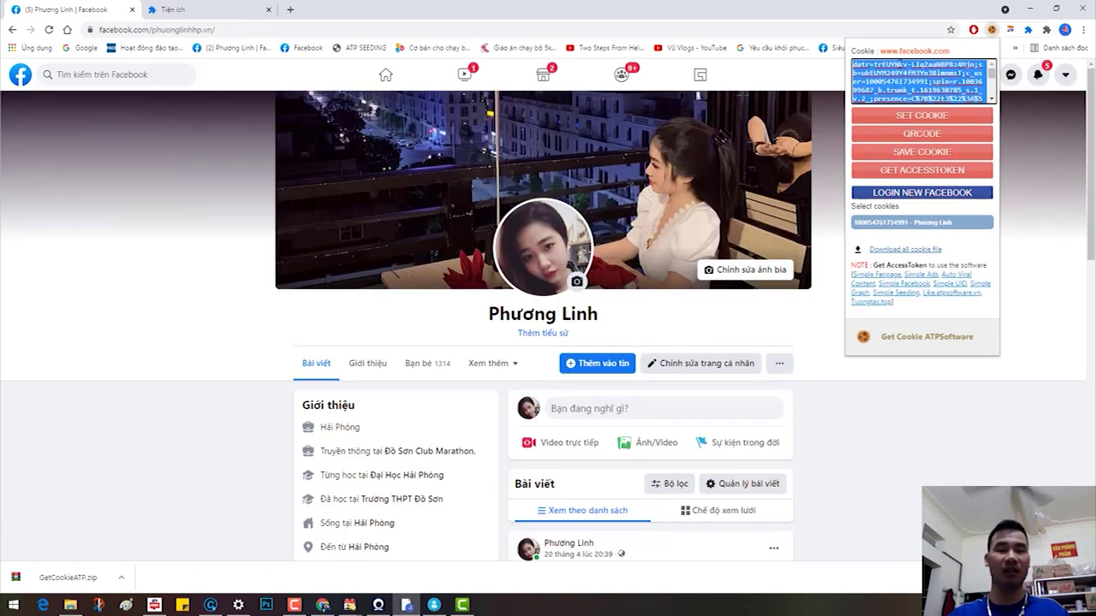
pyautogui.click(434, 606)
pyautogui.click(432, 219)
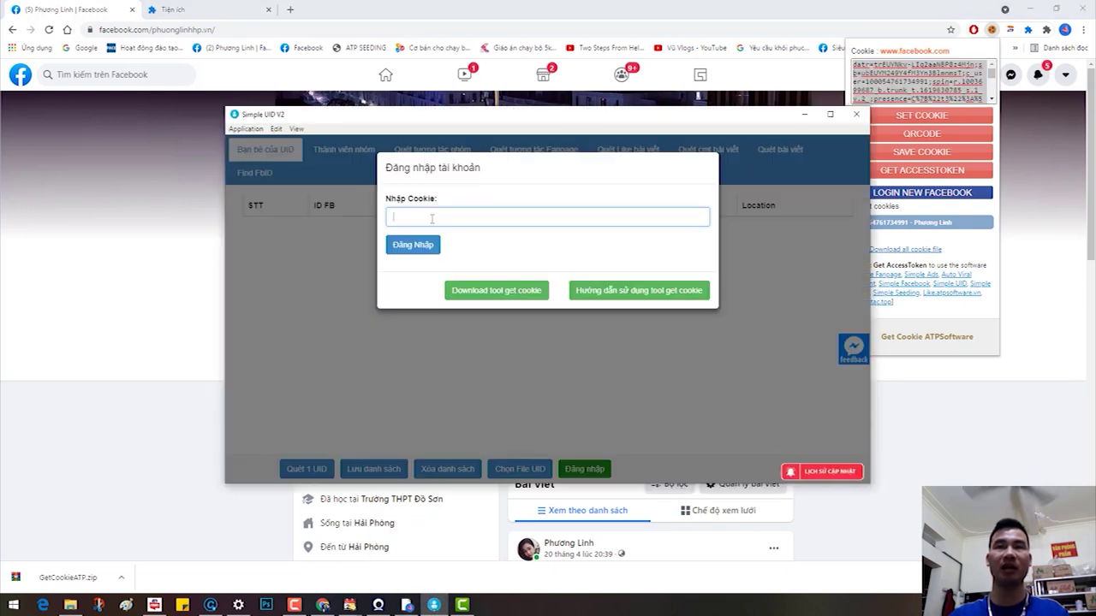
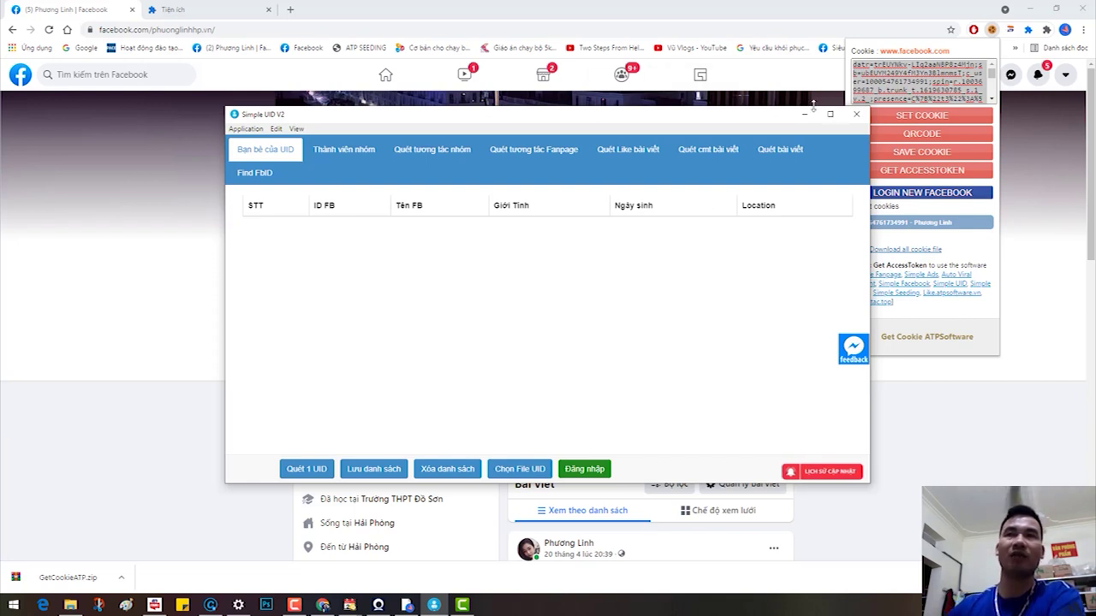
# Step: Minimize Simple UID V2 to reveal the Facebook profile page with the Get Cookie ATPSoftware panel
pyautogui.click(856, 117)
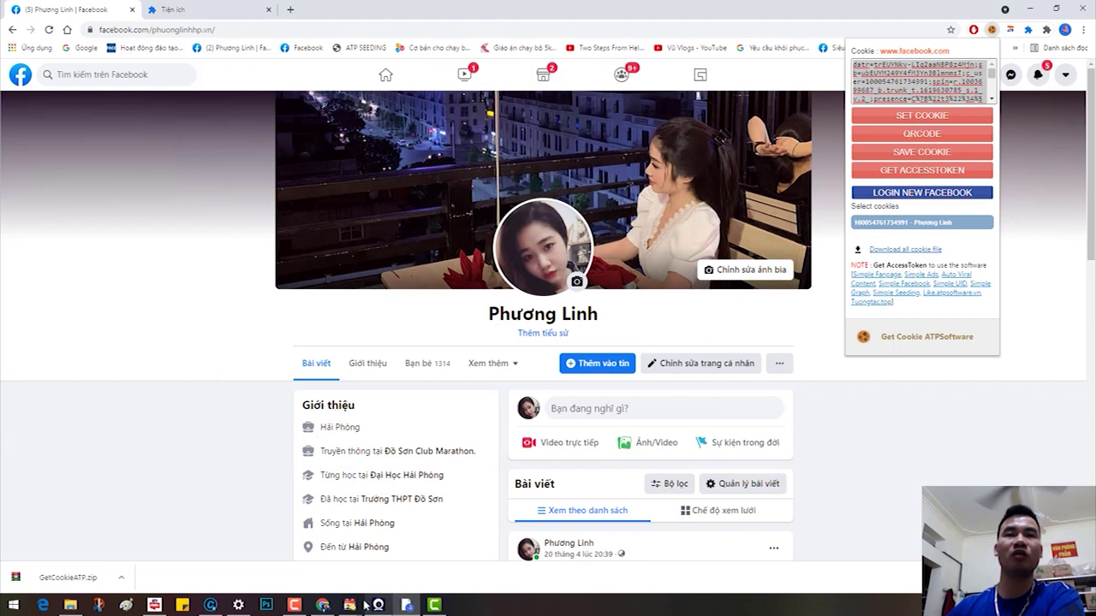
pyautogui.moveTo(350, 605)
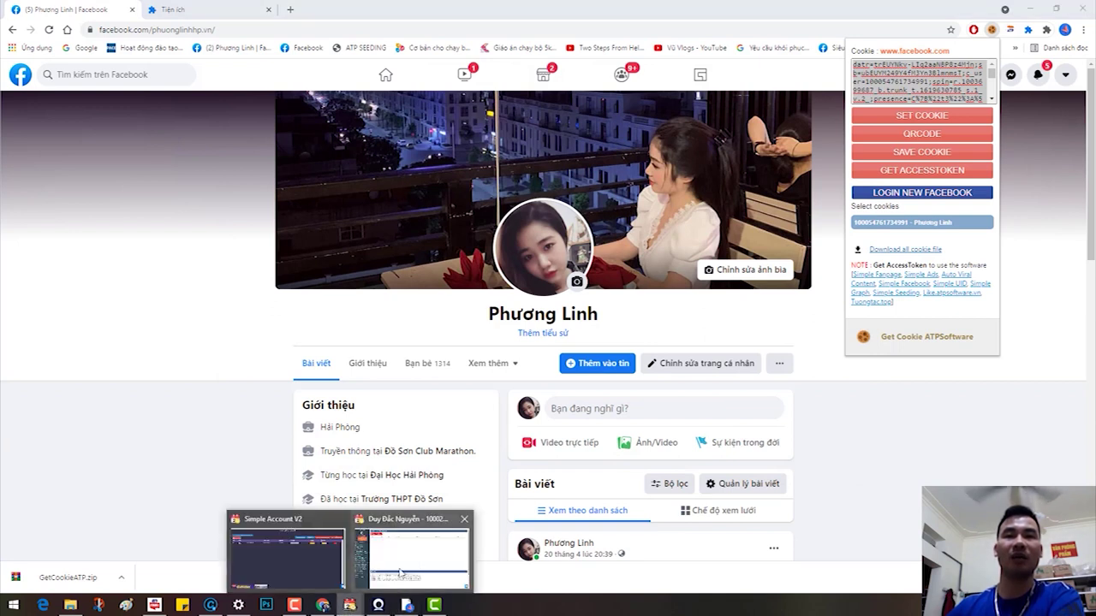
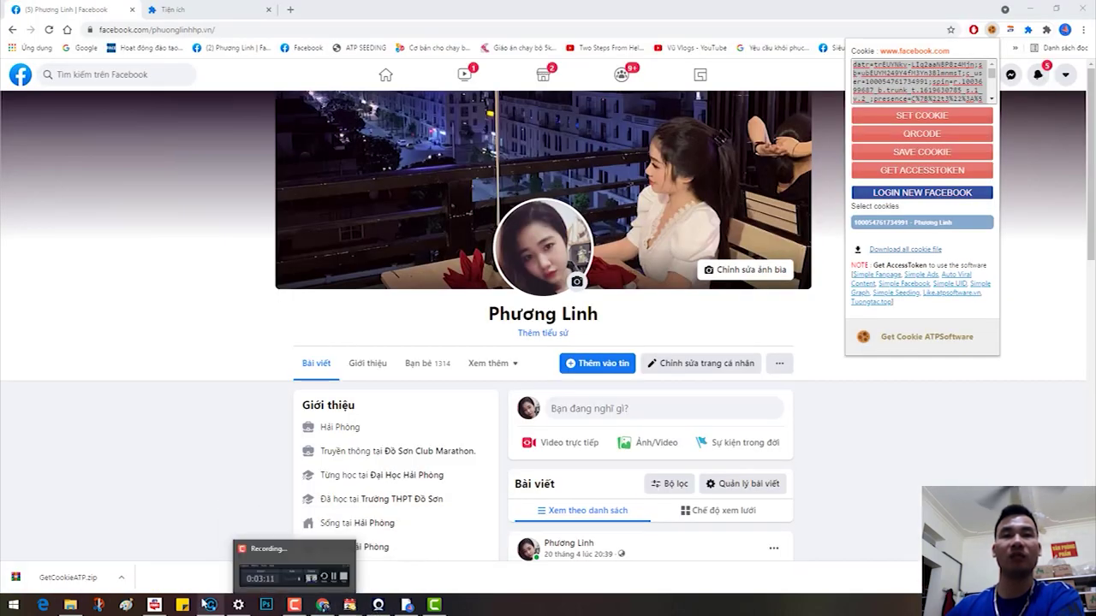
# Step: Launch Auto Viral Content from the Combo ATP catalogue so its token login page opens
pyautogui.click(154, 605)
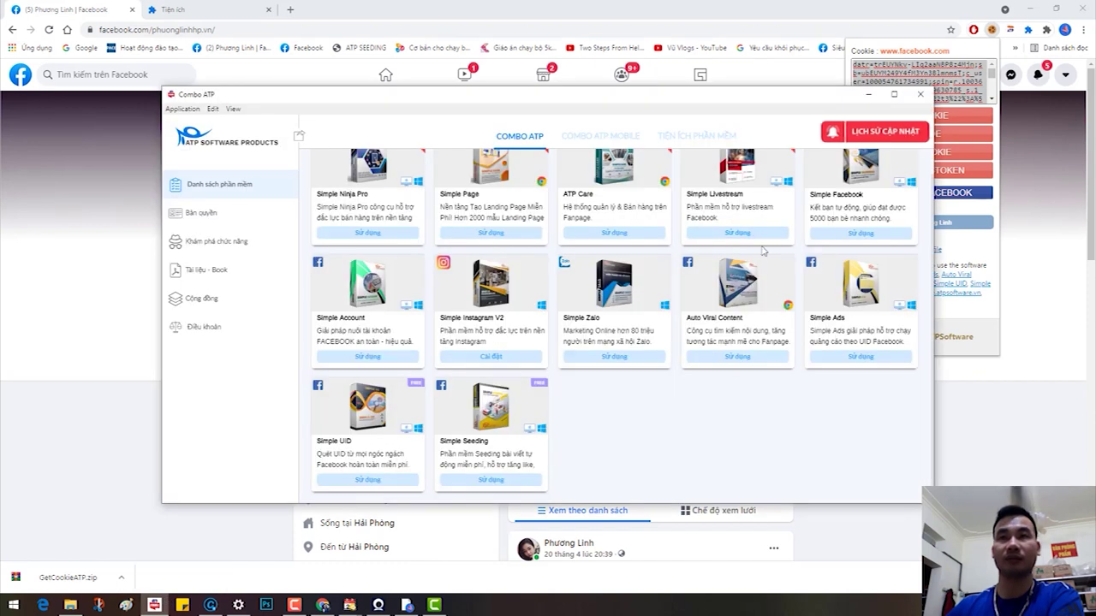
pyautogui.scroll(1, 764, 250)
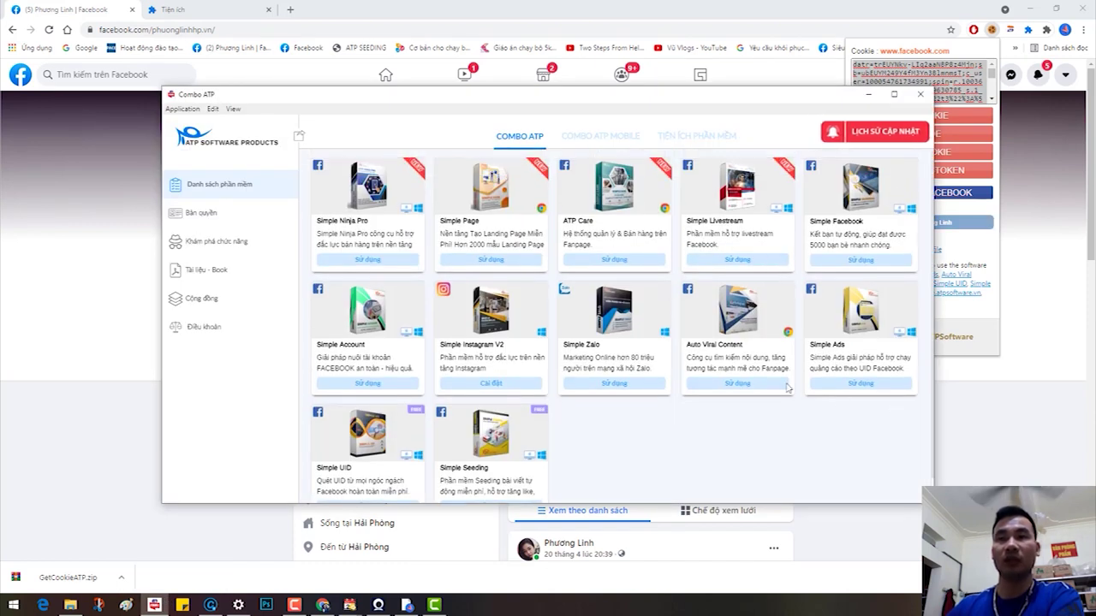
pyautogui.click(736, 384)
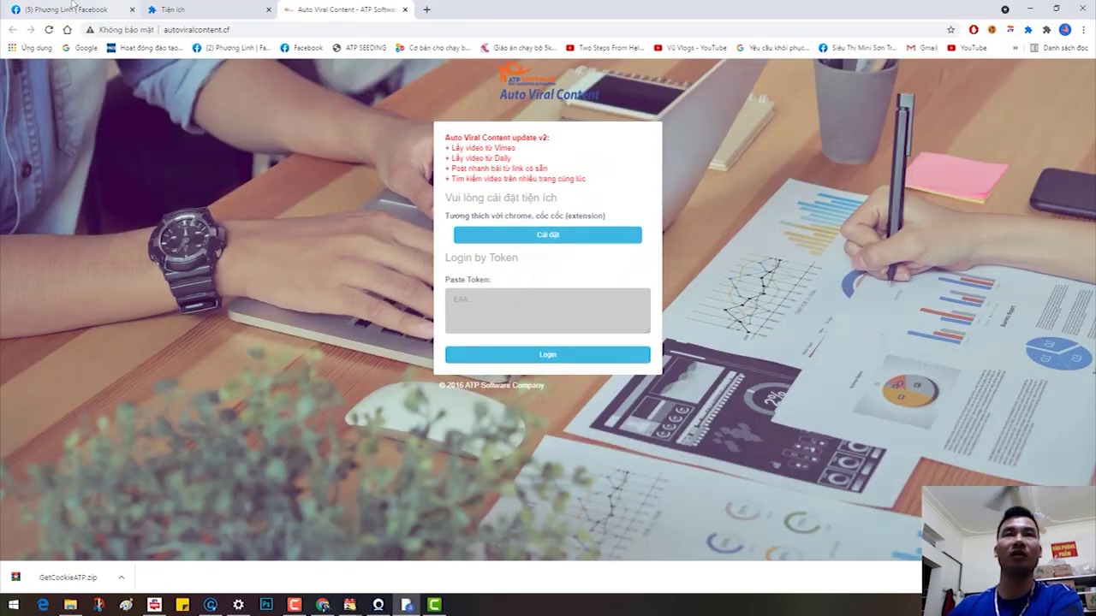
# Step: Close the Ads Manager tab and open Chrome's extensions management page ('Quản lý tiện ích')
pyautogui.click(82, 9)
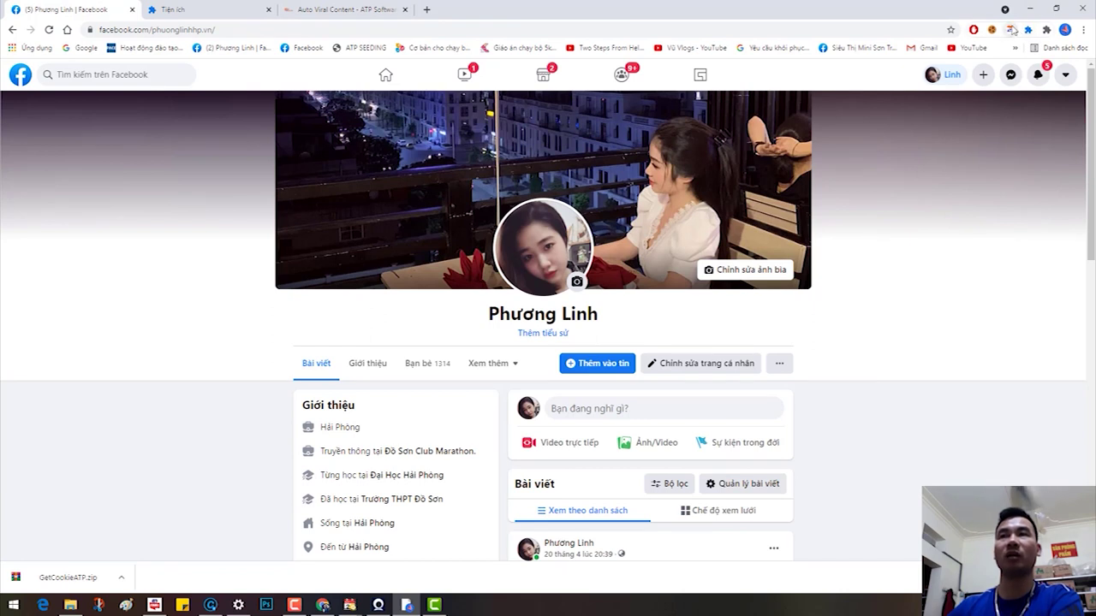
pyautogui.click(1011, 30)
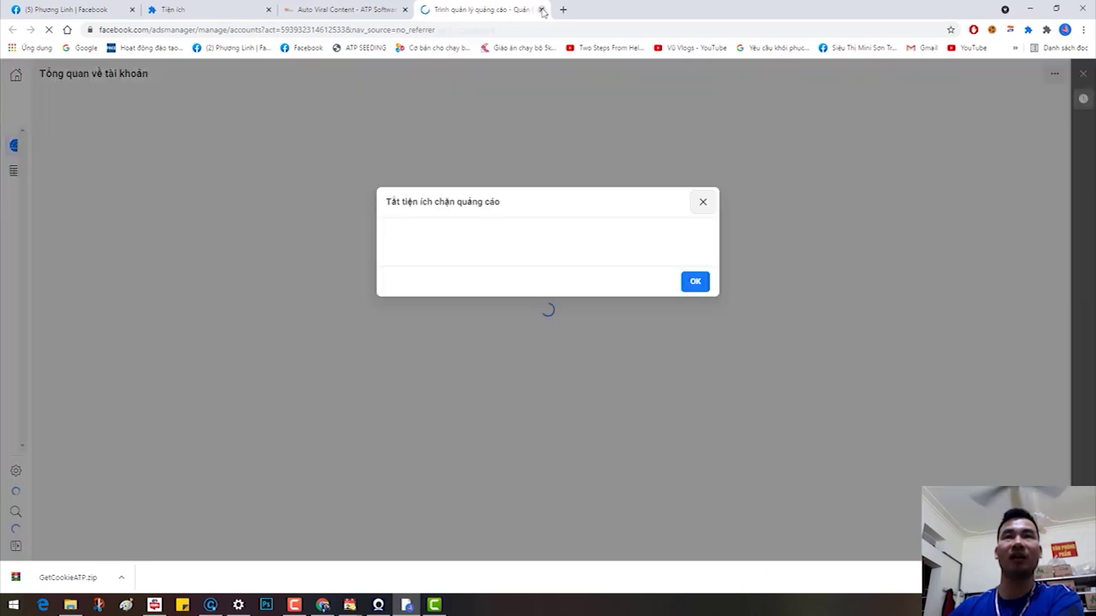
pyautogui.click(541, 9)
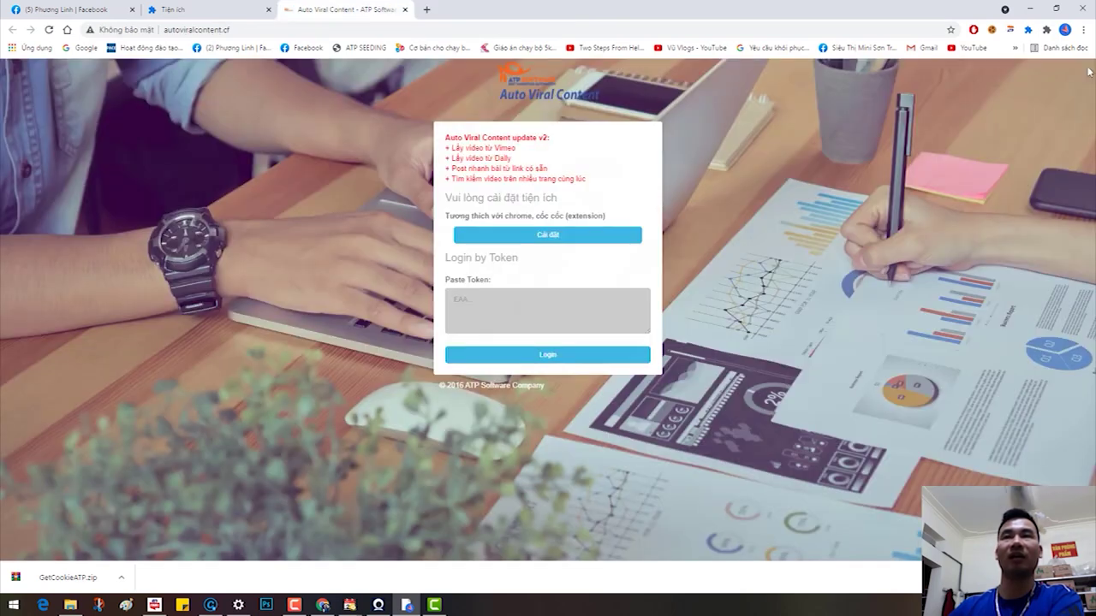
pyautogui.click(1046, 30)
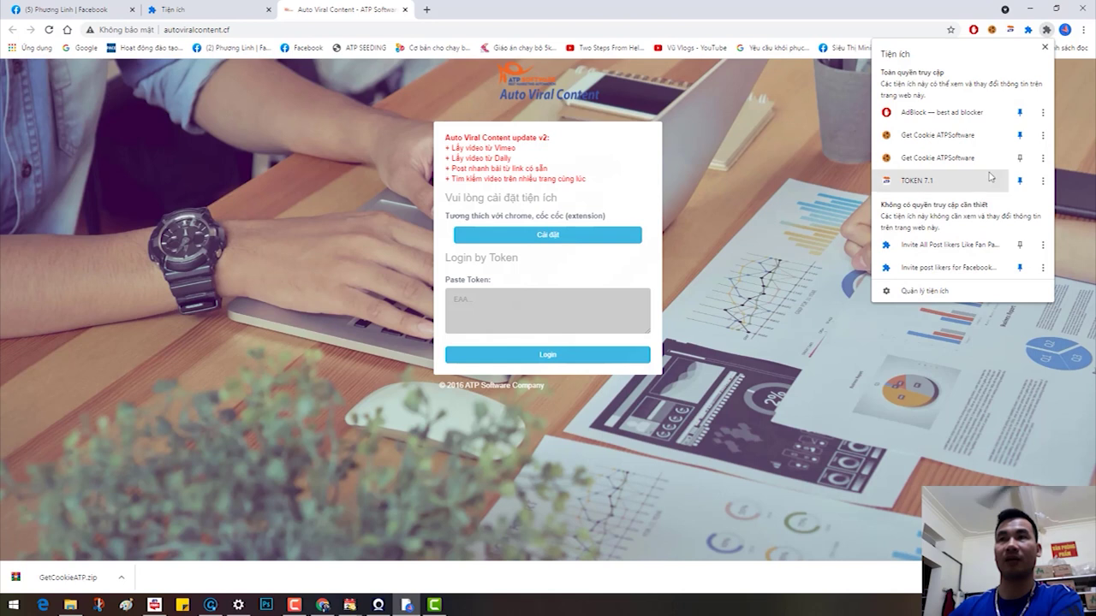
pyautogui.click(911, 291)
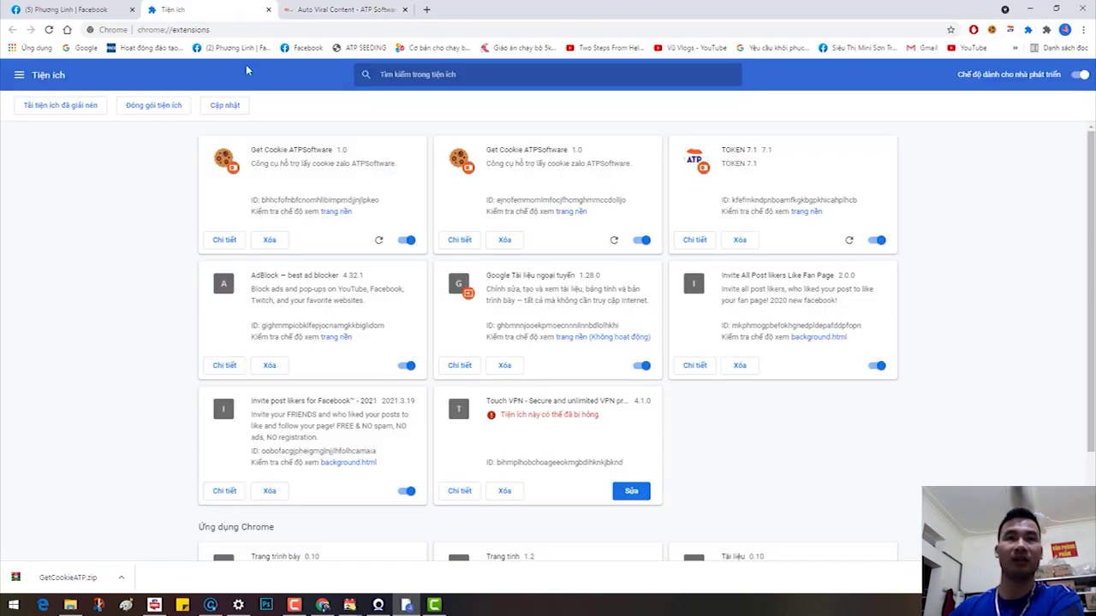
# Step: Load the unpacked extension from the Desktop > Token5.5 > Token5.5 folder
pyautogui.click(29, 110)
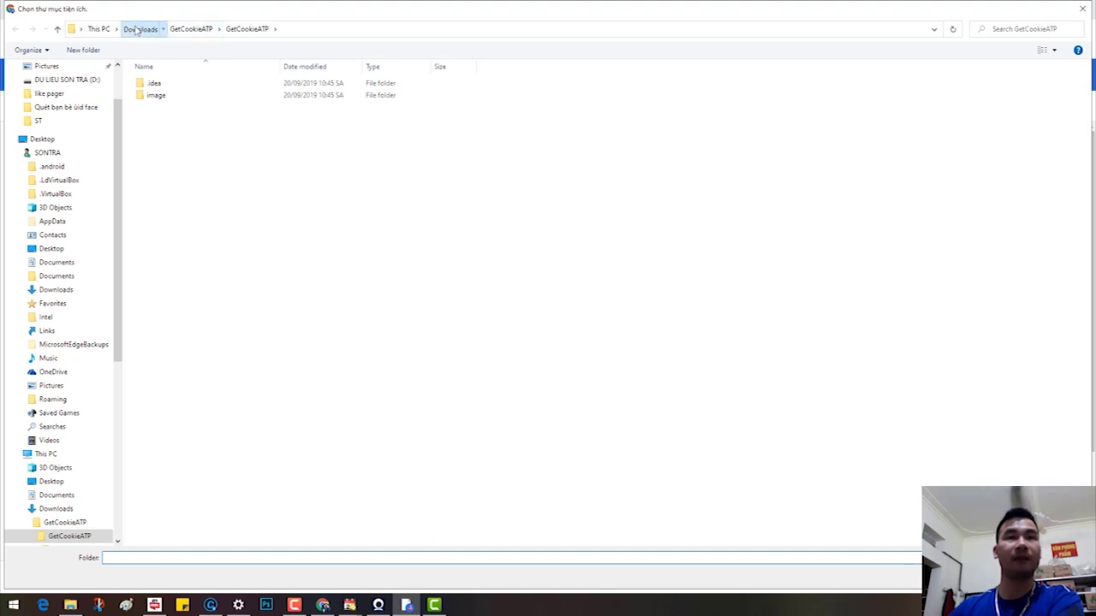
pyautogui.click(139, 28)
pyautogui.click(10, 138)
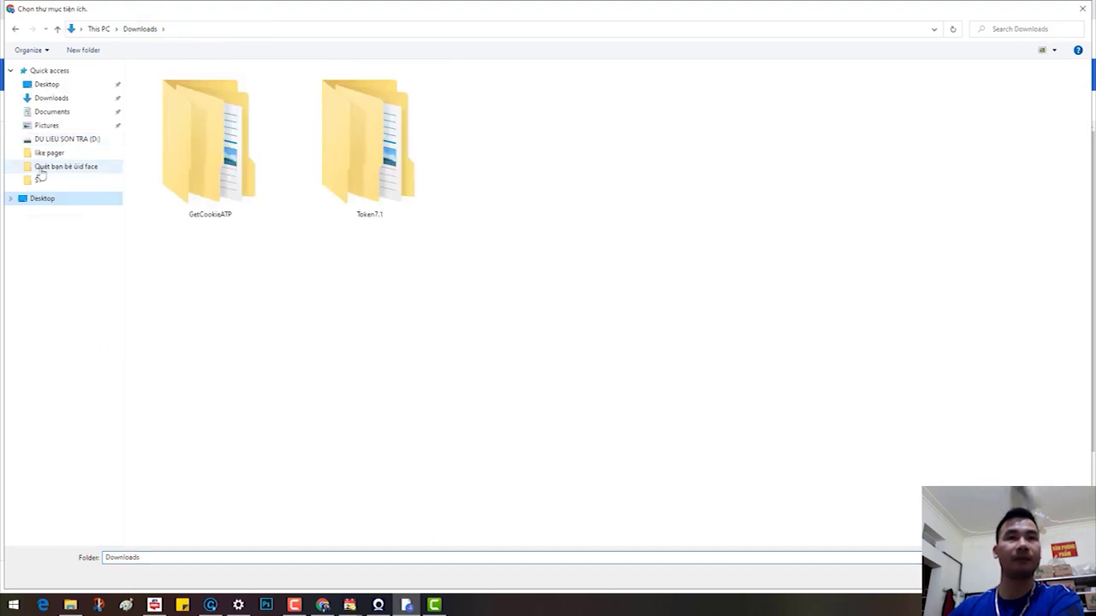
pyautogui.click(60, 126)
pyautogui.scroll(-6, 85, 197)
pyautogui.click(60, 317)
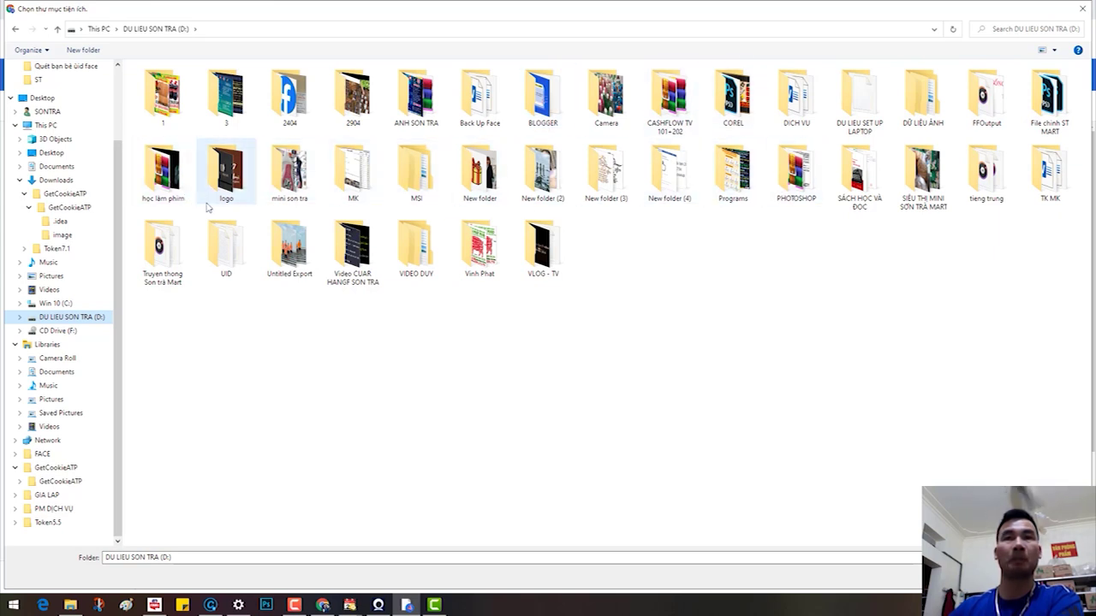
pyautogui.doubleClick(226, 94)
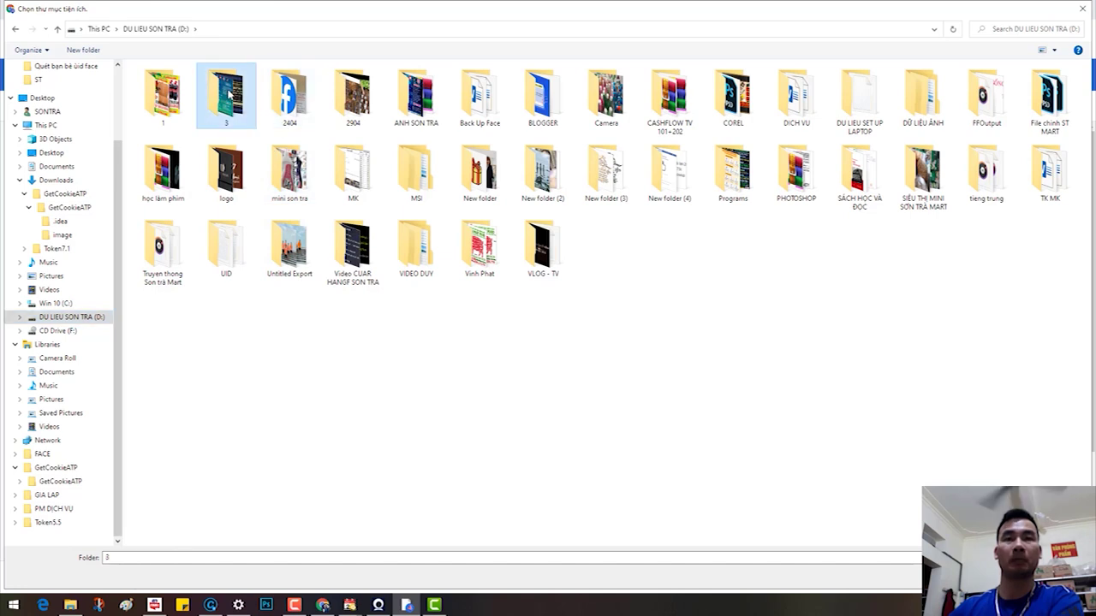
pyautogui.click(16, 29)
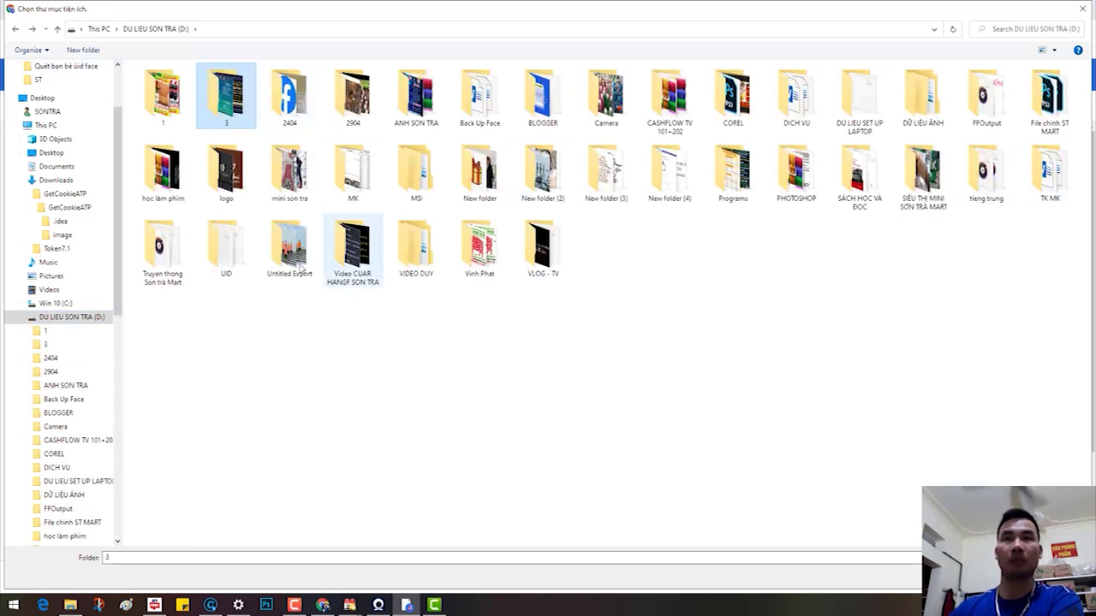
pyautogui.click(40, 151)
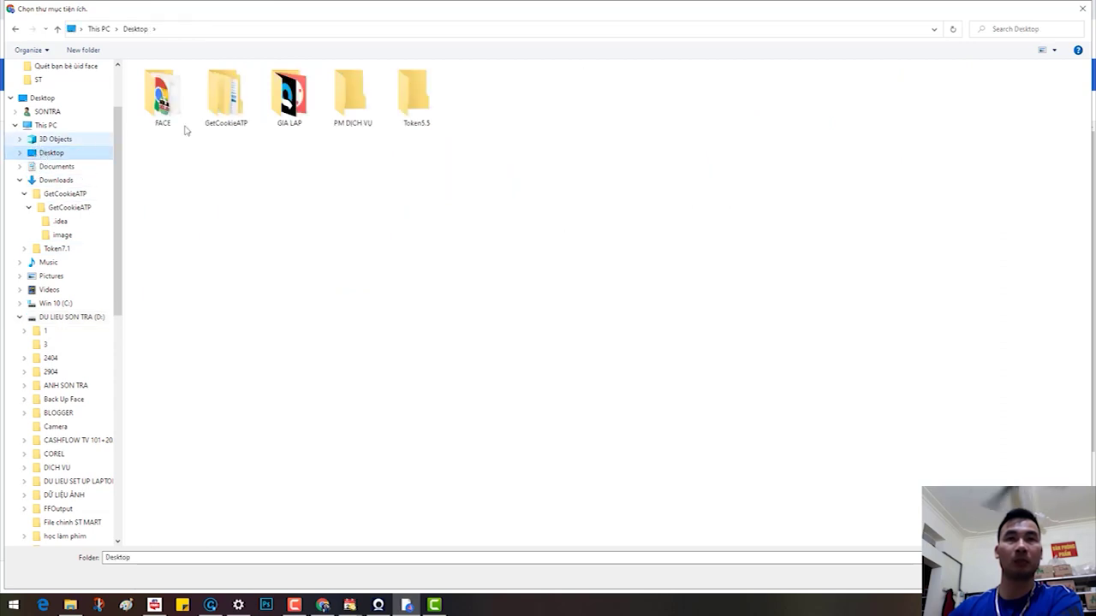
pyautogui.click(429, 110)
pyautogui.doubleClick(429, 110)
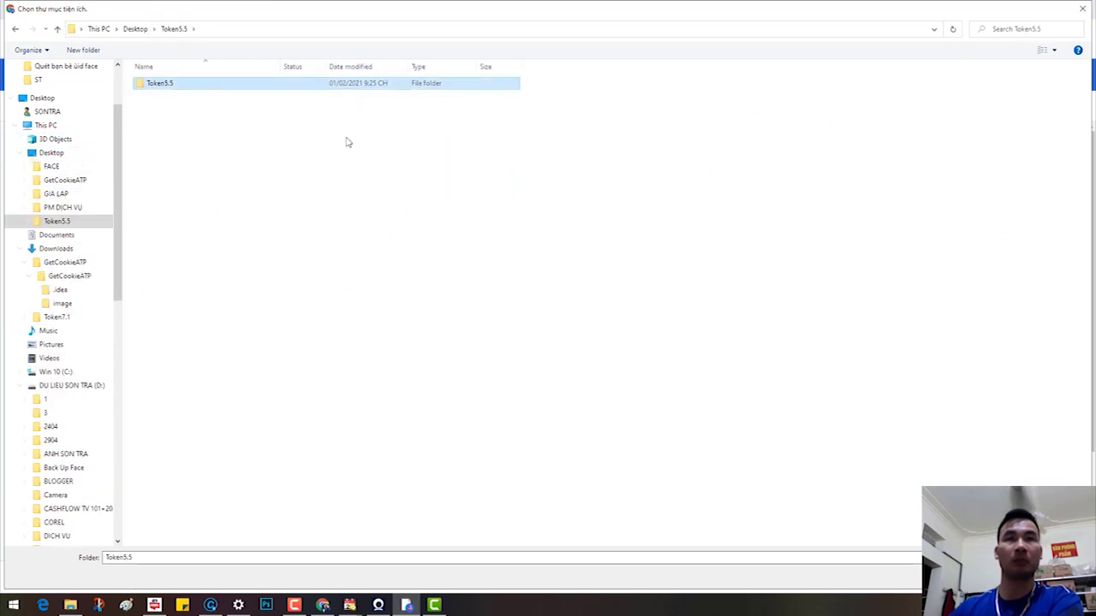
pyautogui.click(984, 580)
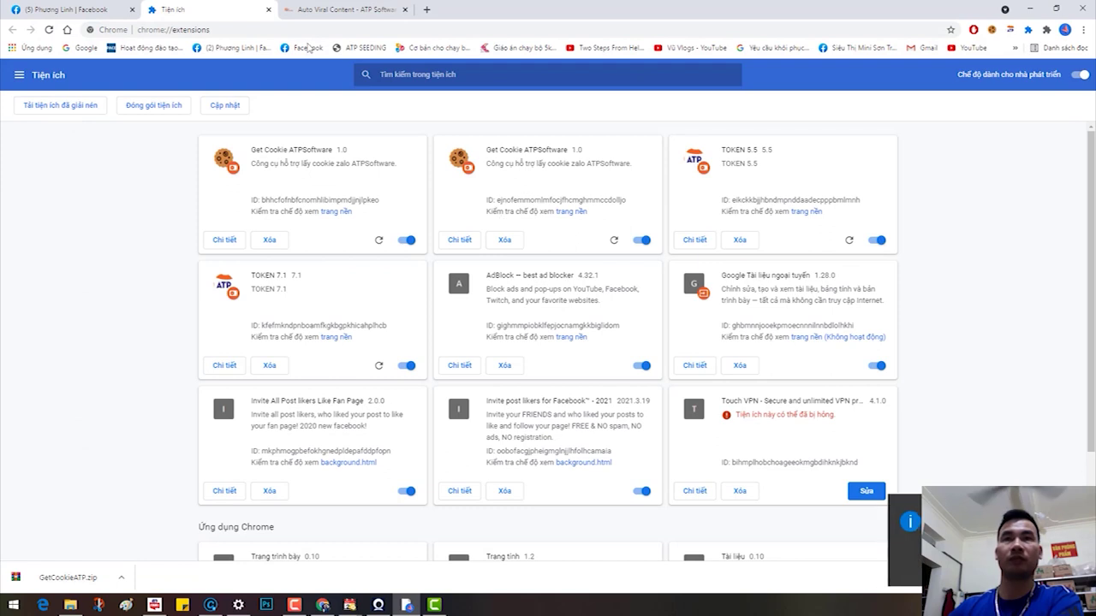
# Step: Pin TOKEN 5.5 to the toolbar, unpin TOKEN 7.1, and return to the Facebook profile tab
pyautogui.click(1046, 29)
pyautogui.click(1020, 227)
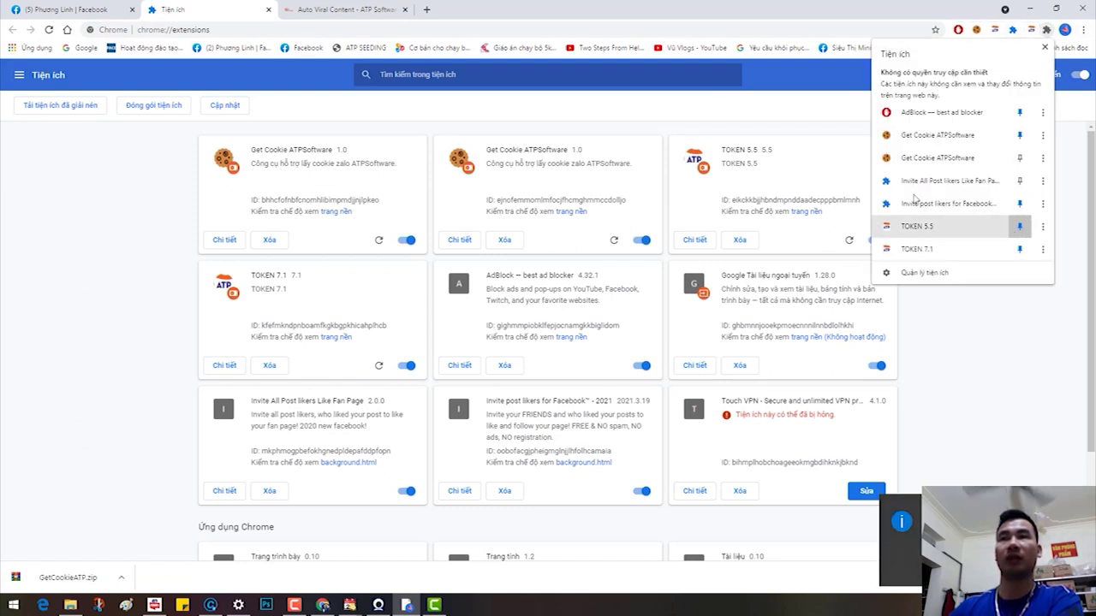
pyautogui.click(1019, 249)
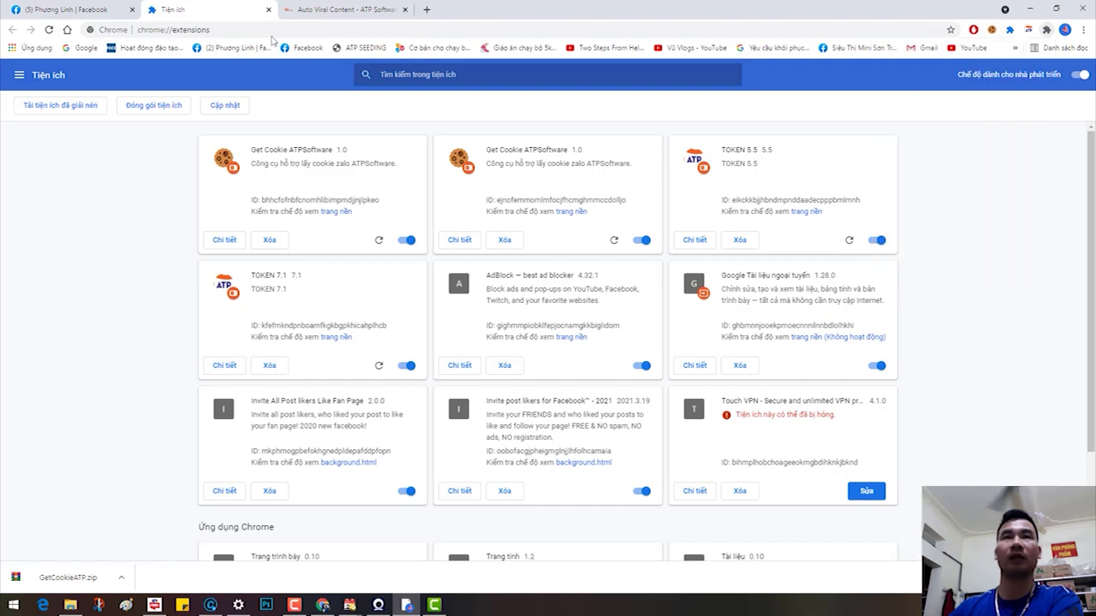
pyautogui.click(68, 9)
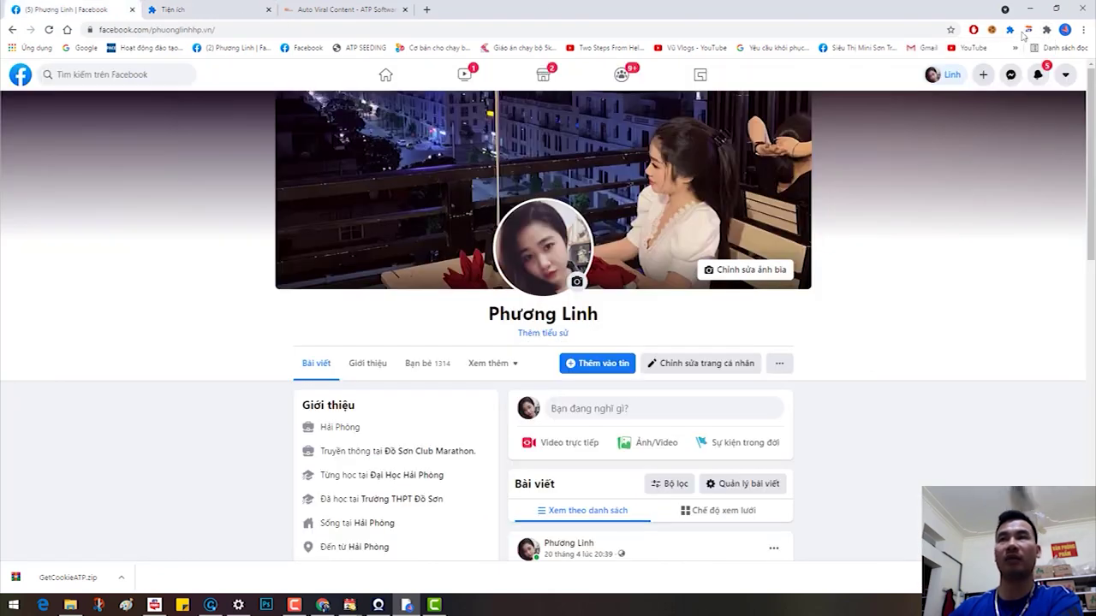
# Step: Generate the Facebook access token with TOKEN 5.5 and copy the full 'Token dòng 1' value
pyautogui.click(1030, 30)
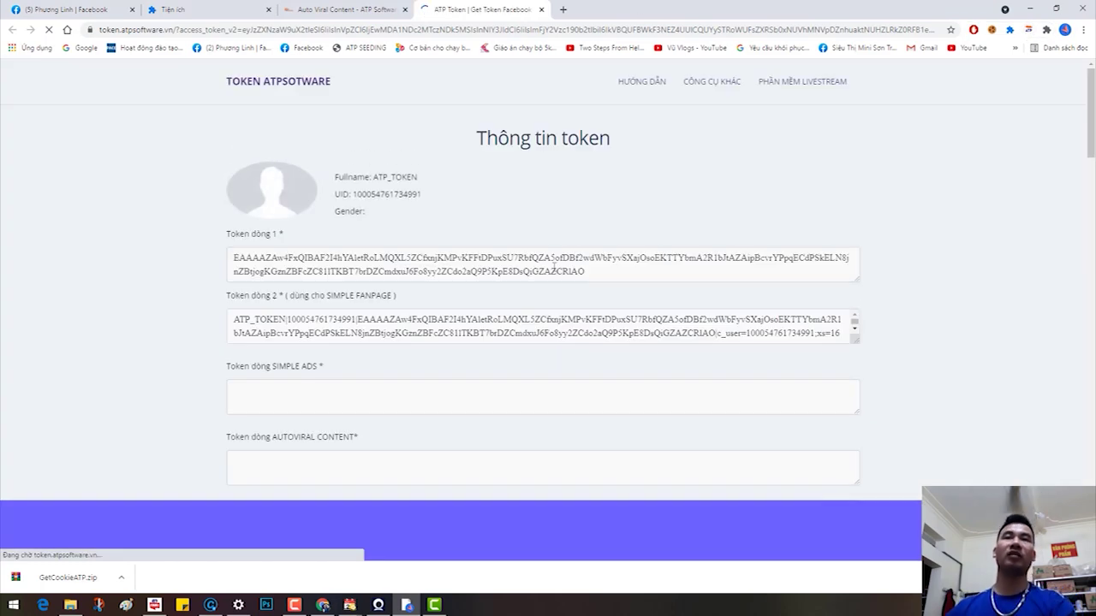
pyautogui.click(553, 269)
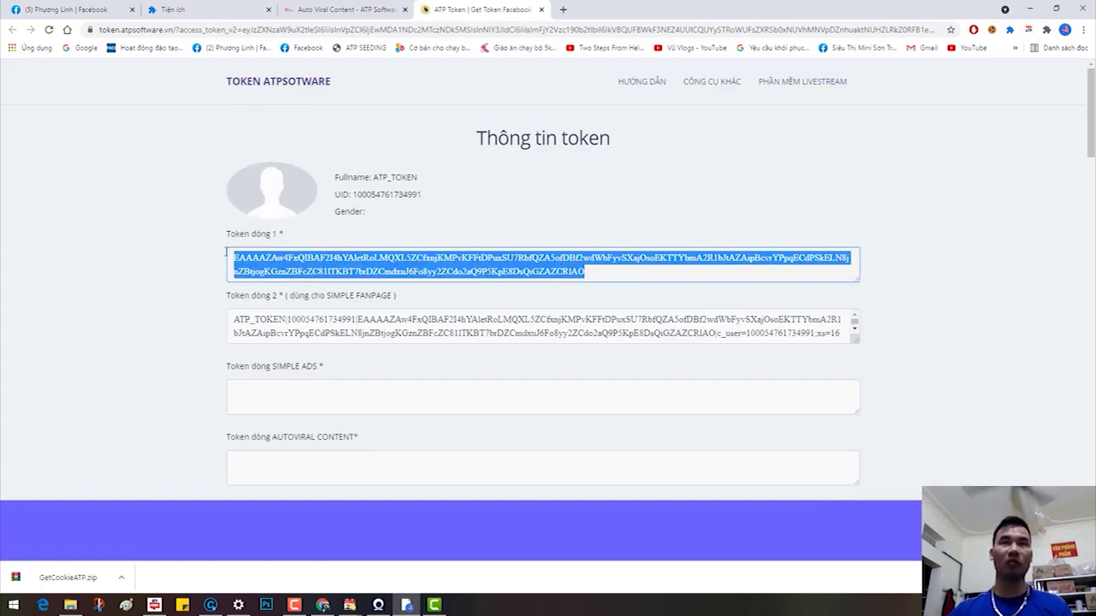
pyautogui.click(347, 10)
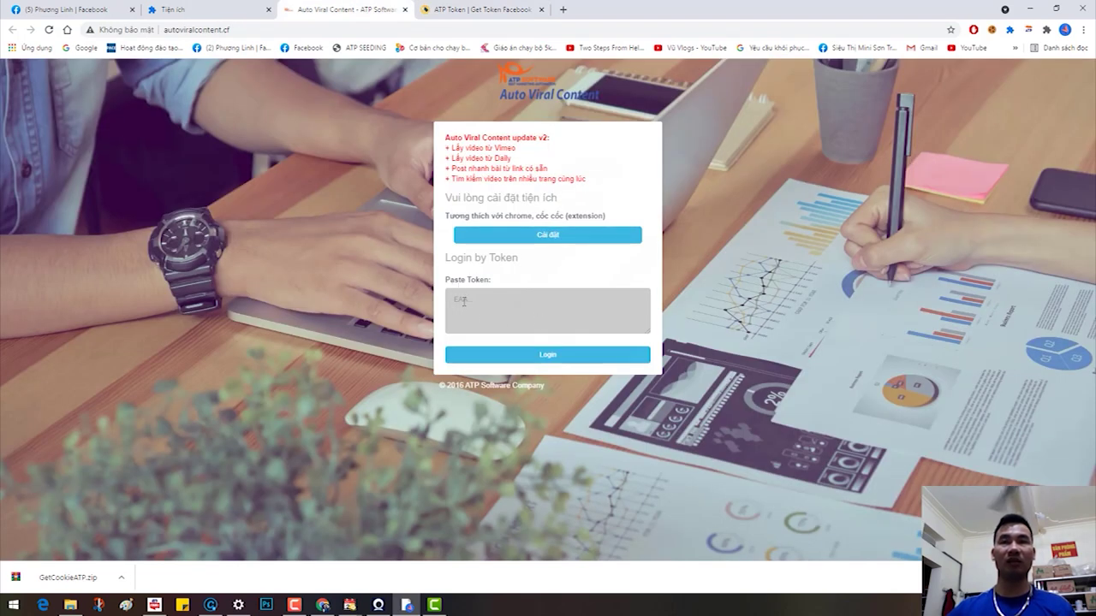
# Step: Paste the token to log in, and translate the Hồ sơ dashboard into Tiếng Việt
pyautogui.hotkey('ctrl', 'v')
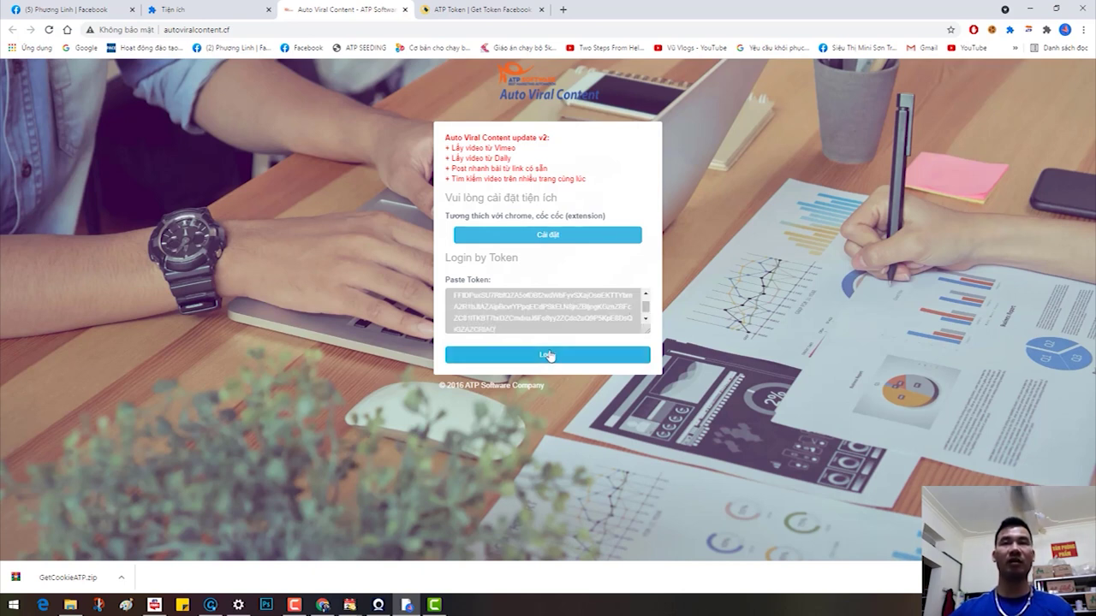
pyautogui.click(549, 355)
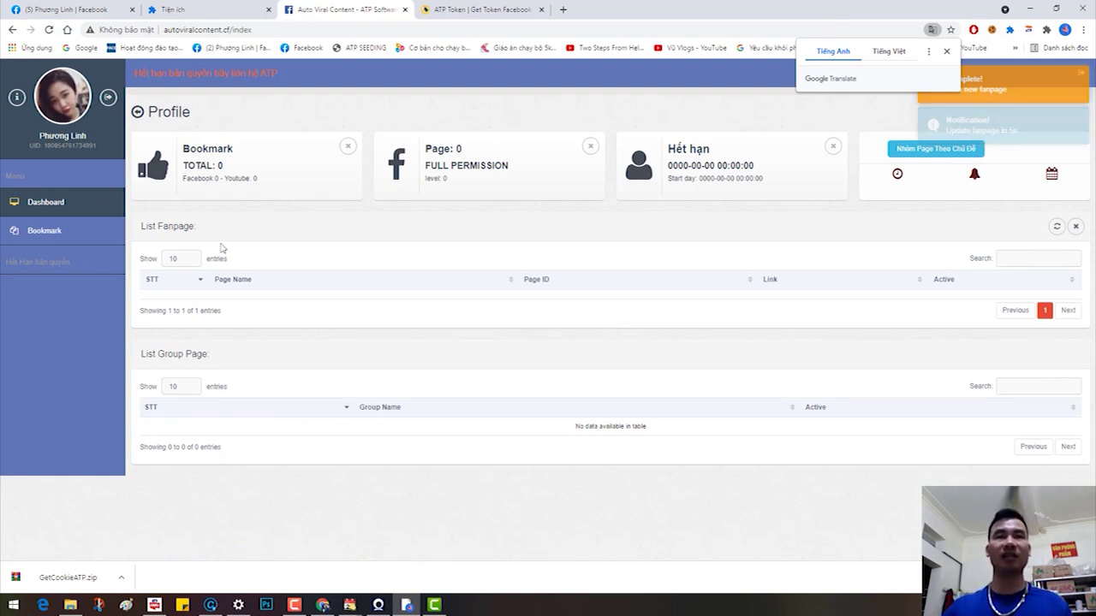
pyautogui.rightClick(36, 307)
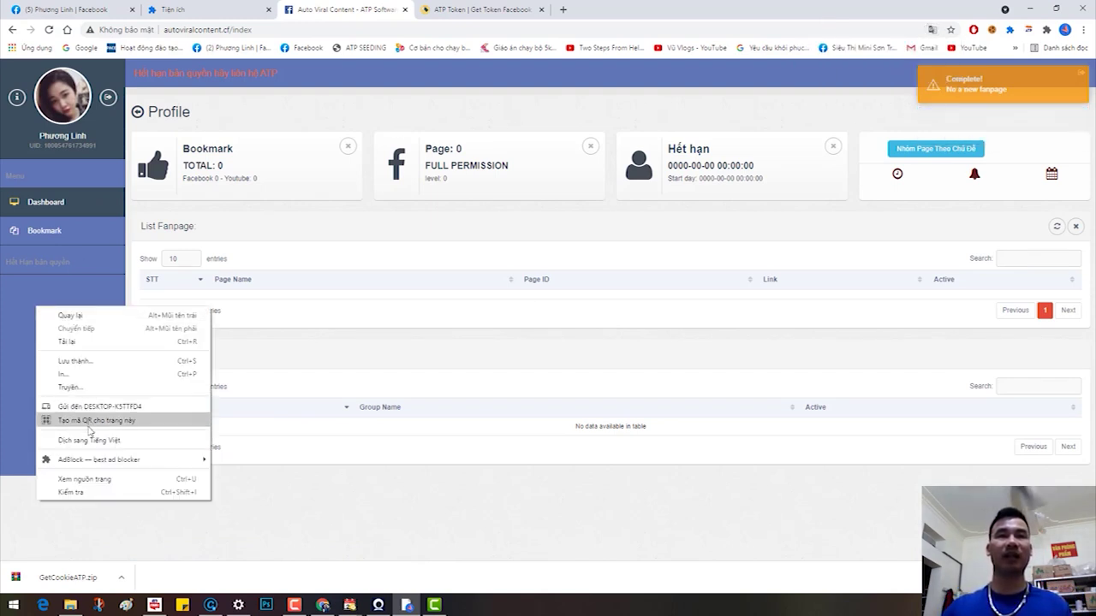
pyautogui.click(86, 440)
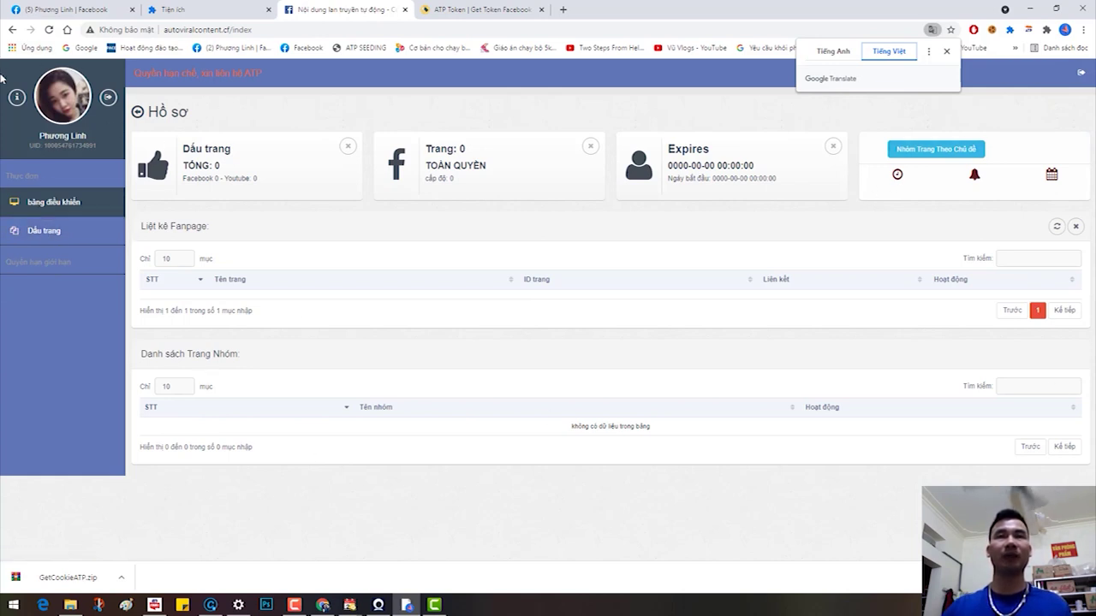
pyautogui.click(719, 536)
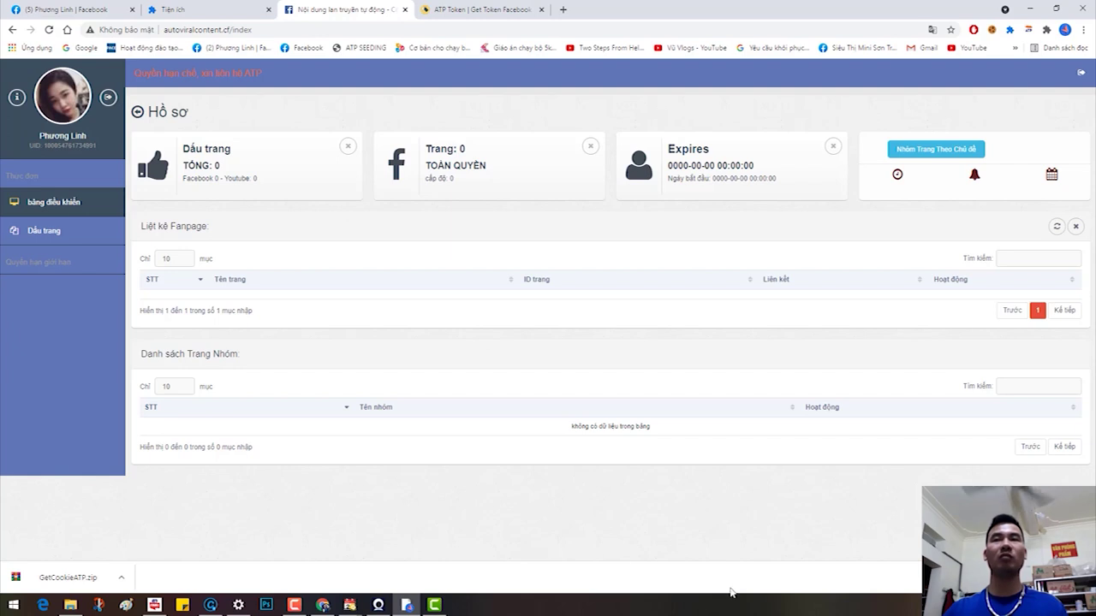
pyautogui.moveTo(360, 609)
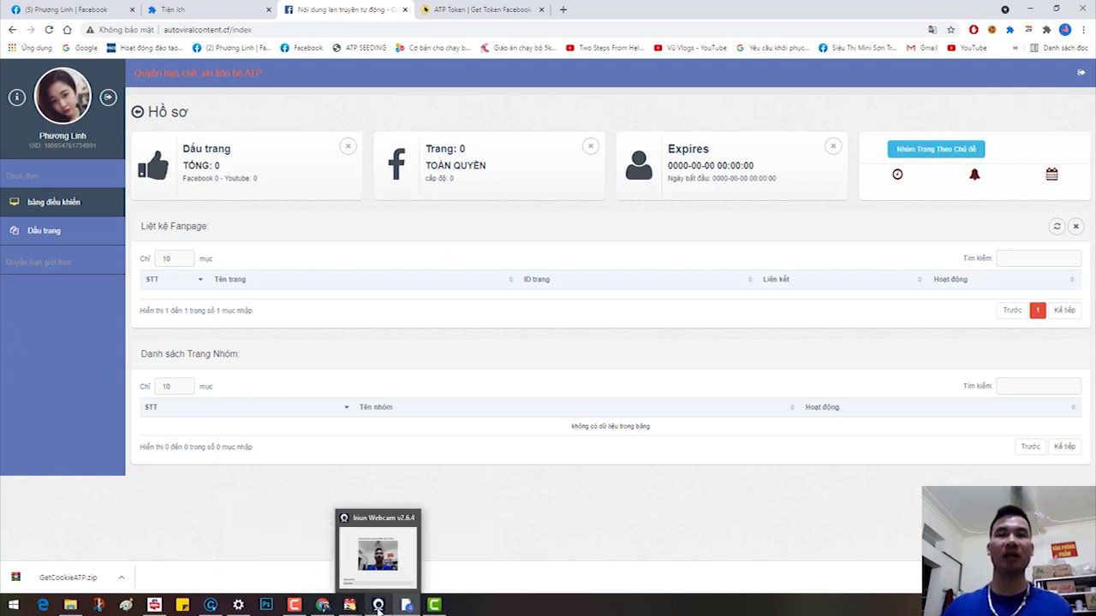
pyautogui.moveTo(286, 608)
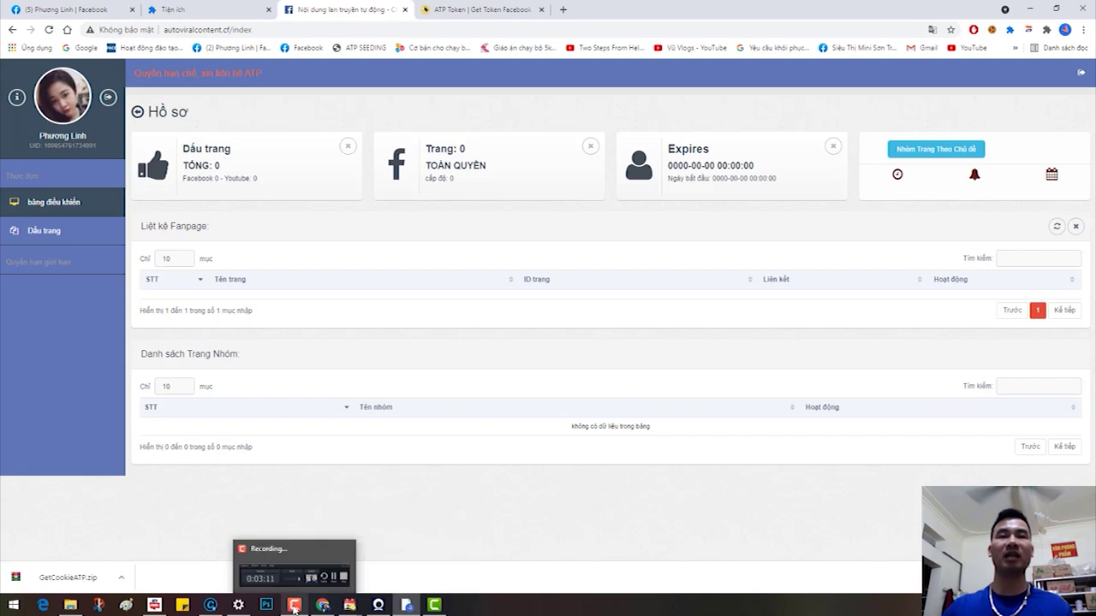
pyautogui.click(294, 606)
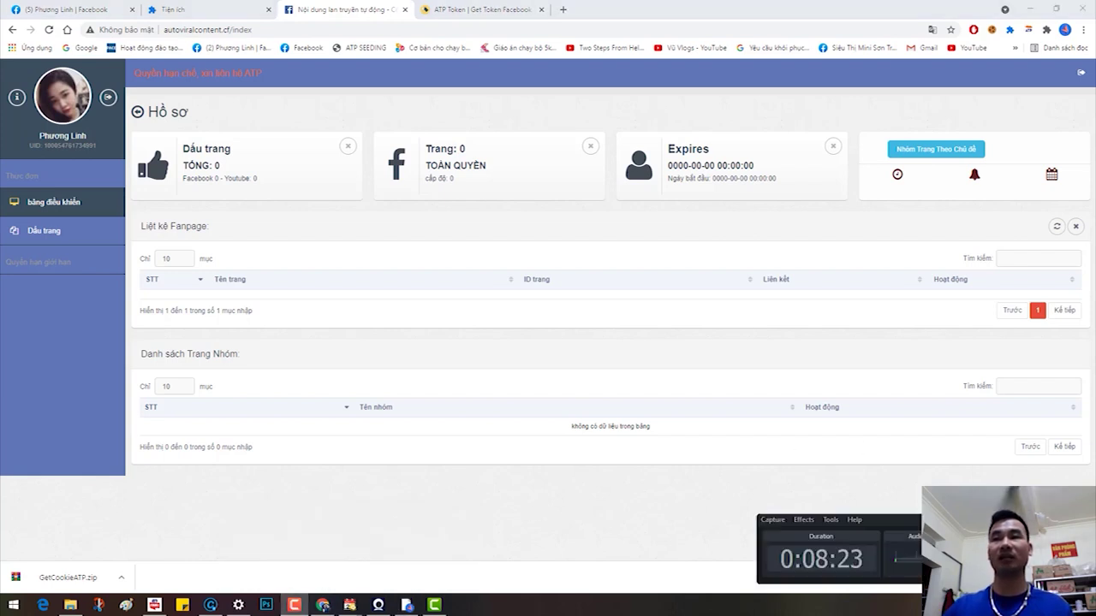
# Step: Switch from Chrome to the Advanced SystemCare Ultimate 14 Toolbox window via the taskbar
pyautogui.click(778, 496)
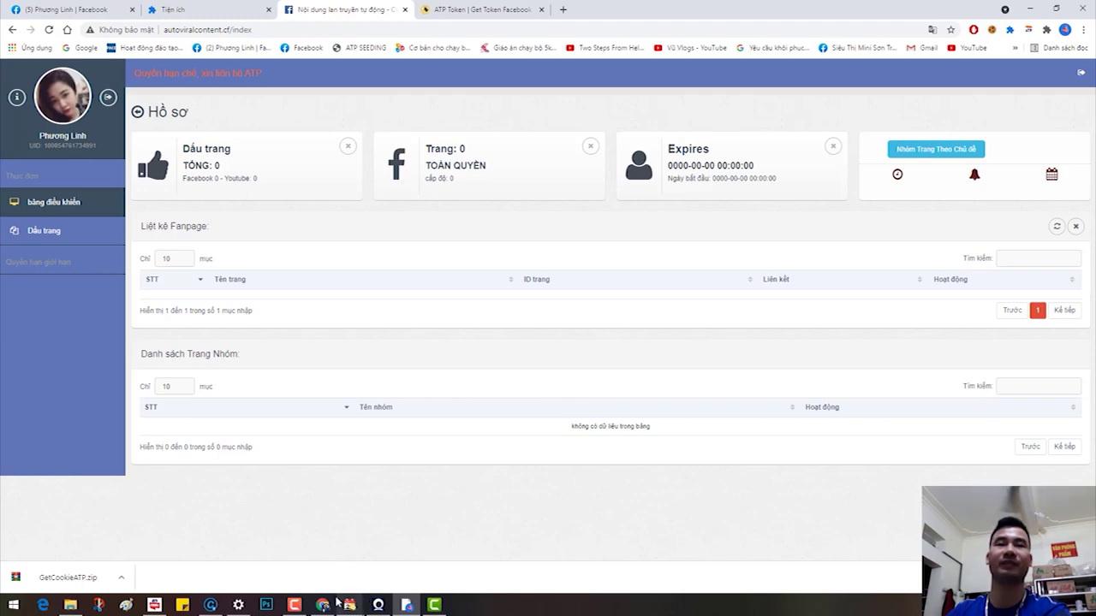
pyautogui.click(293, 606)
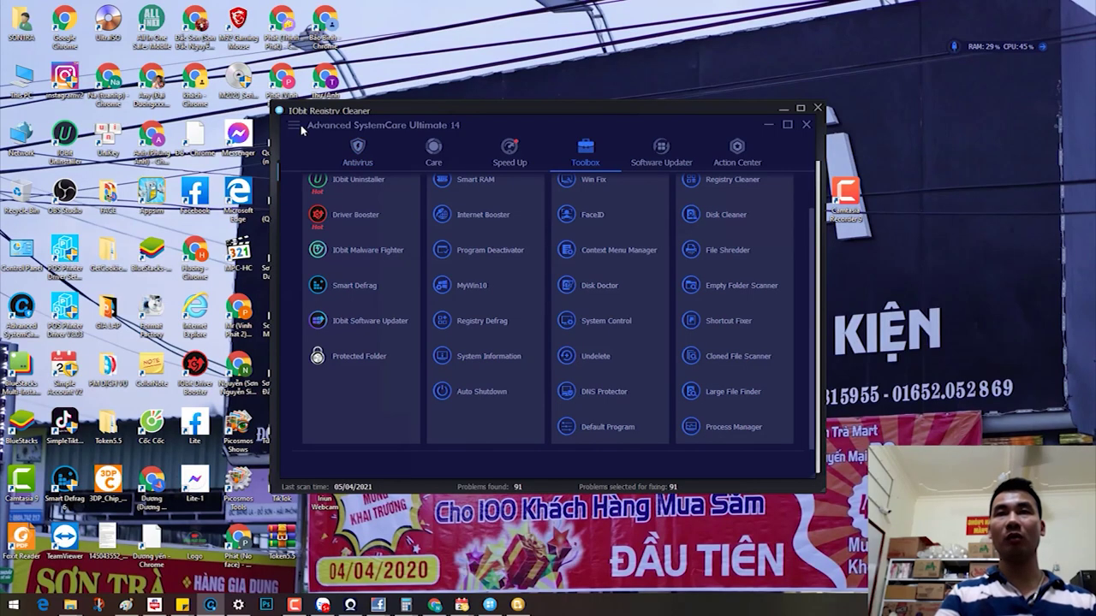
# Step: Set the Language option in the settings panel to Tiếng Việt and close the panel
pyautogui.click(295, 126)
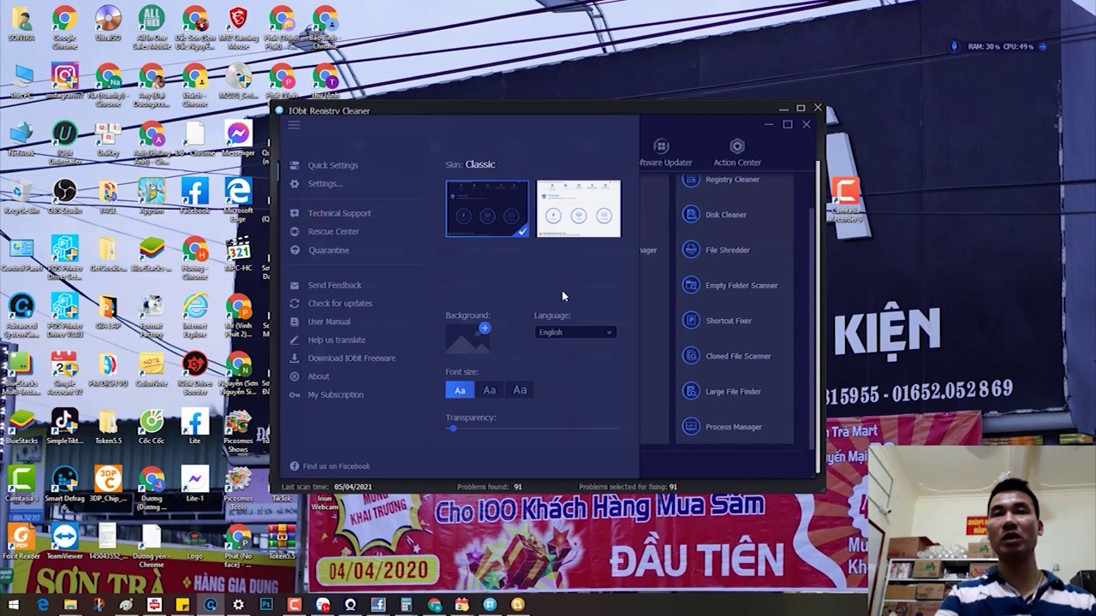
pyautogui.click(596, 331)
pyautogui.scroll(-5, 597, 392)
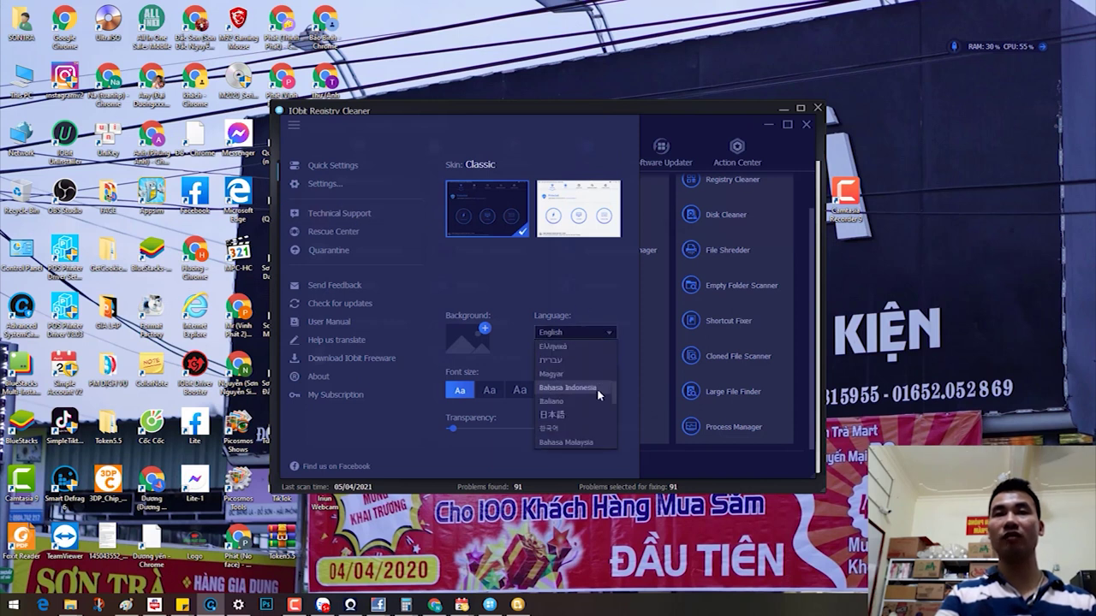
pyautogui.scroll(-4, 598, 391)
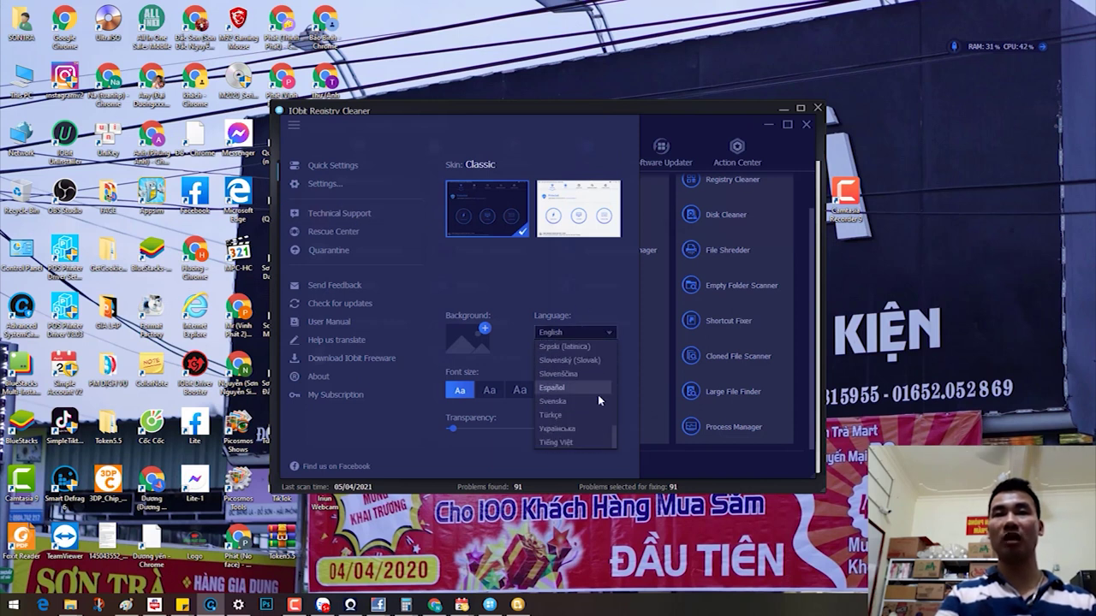
pyautogui.click(584, 444)
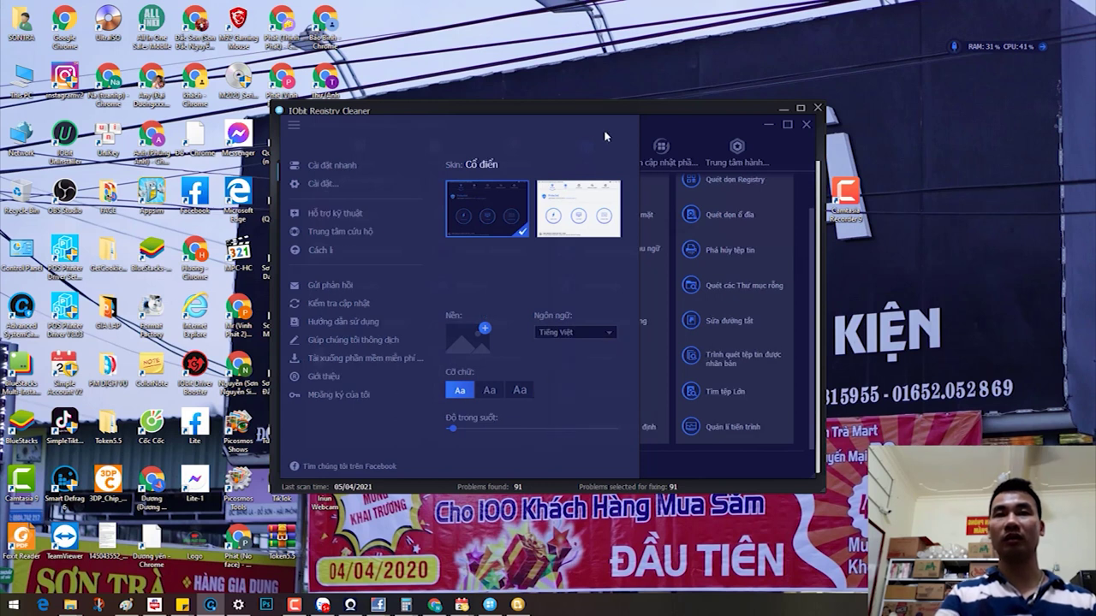
pyautogui.click(689, 127)
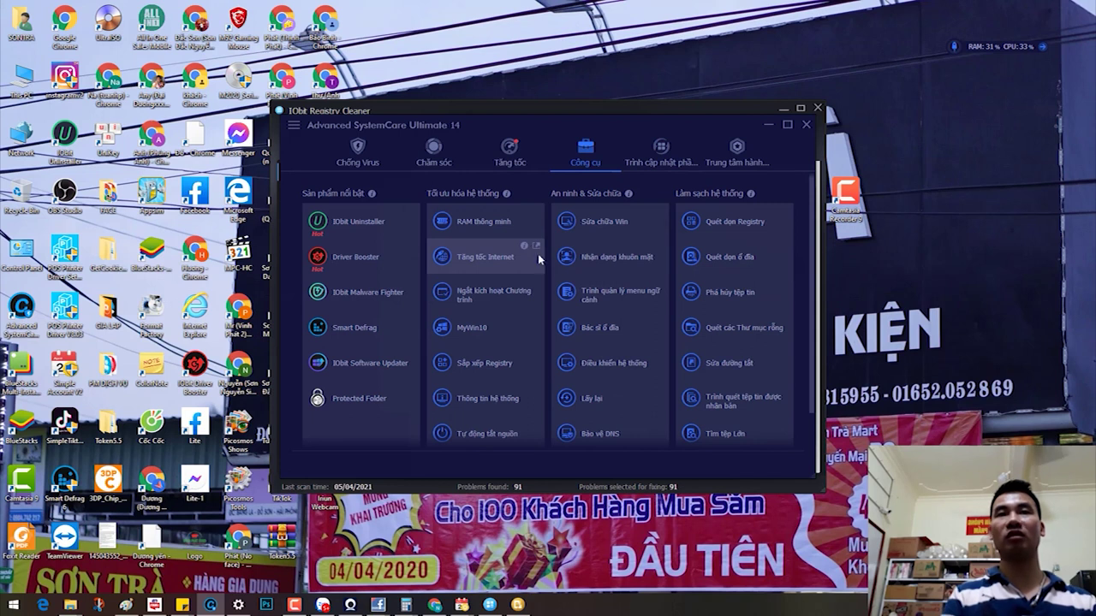
# Step: Run Quét dọn ổ đĩa with 'Delete files directly', finish, then open Lấy lại (Undelete)
pyautogui.click(716, 265)
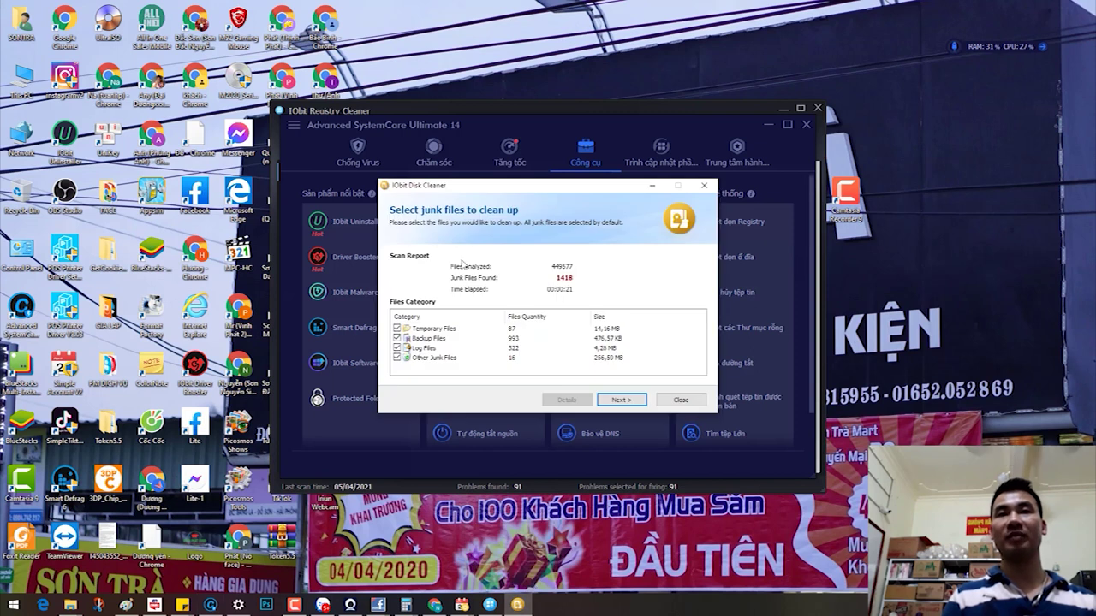
pyautogui.click(620, 399)
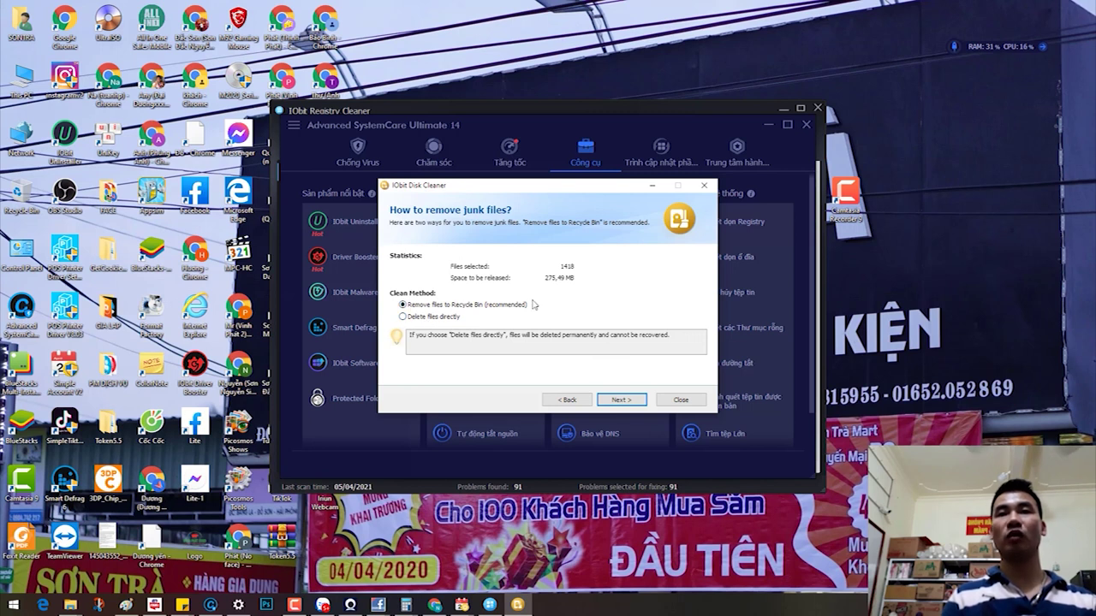
pyautogui.click(433, 317)
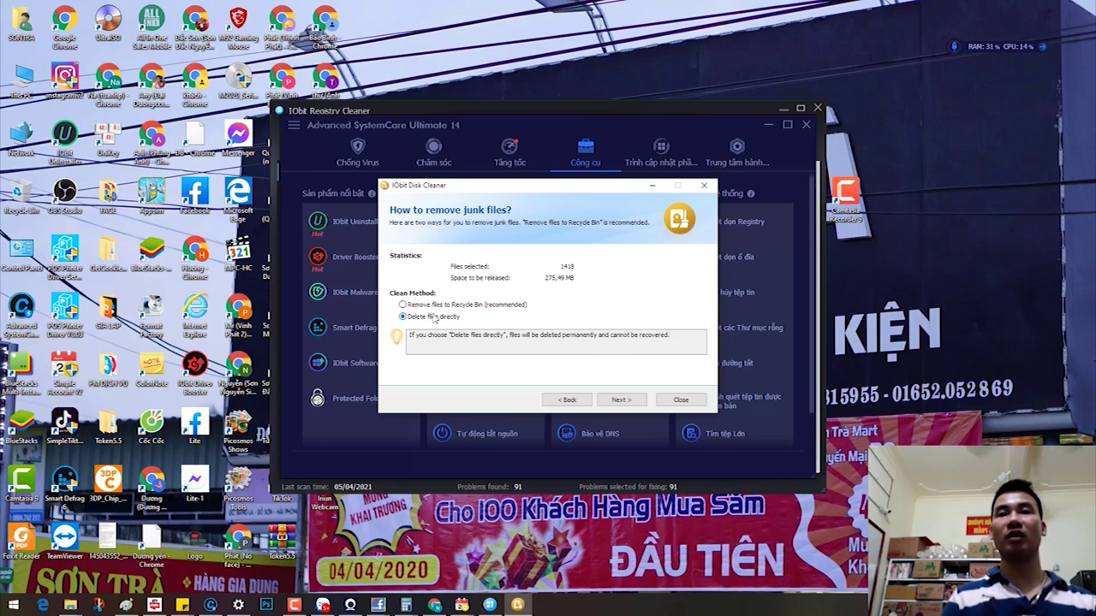
pyautogui.click(621, 400)
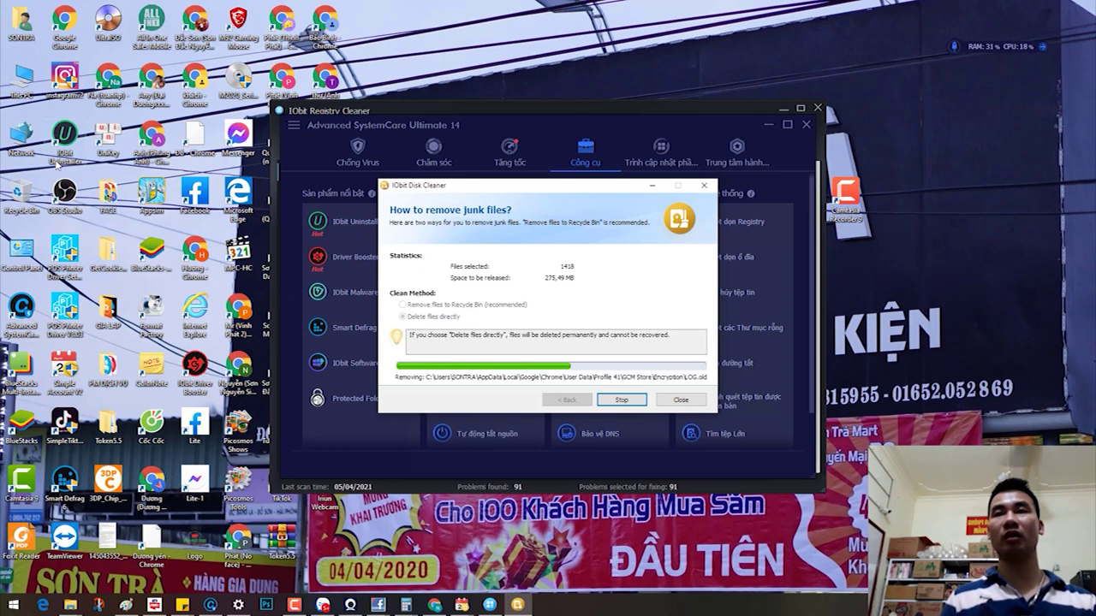
pyautogui.click(622, 400)
pyautogui.click(617, 397)
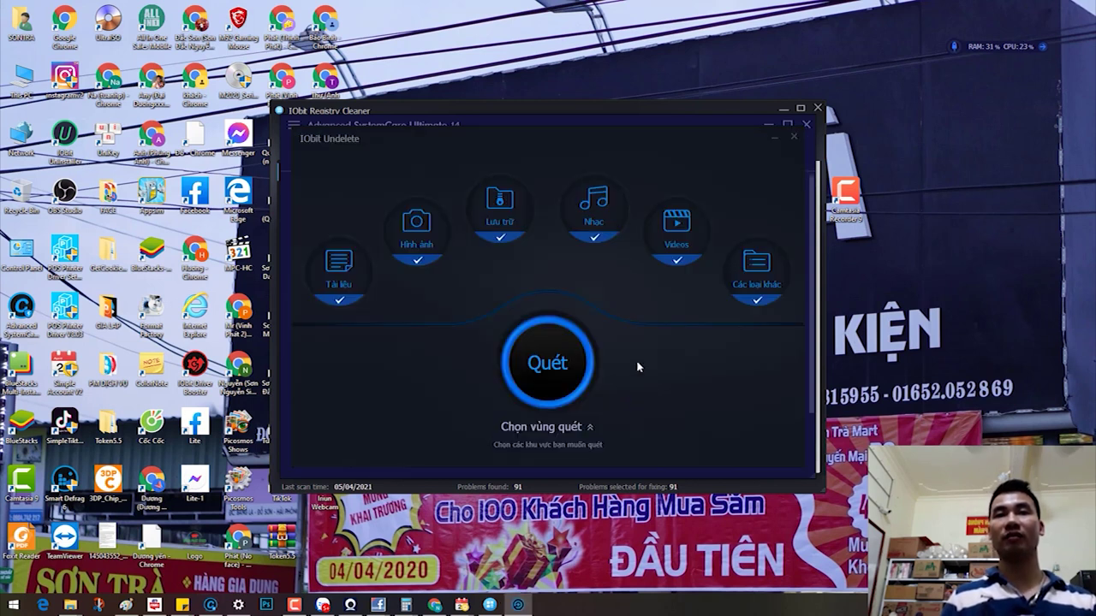
# Step: Close Undelete and start a Sửa đường tắt broken-shortcut scan of drives C and D
pyautogui.click(794, 138)
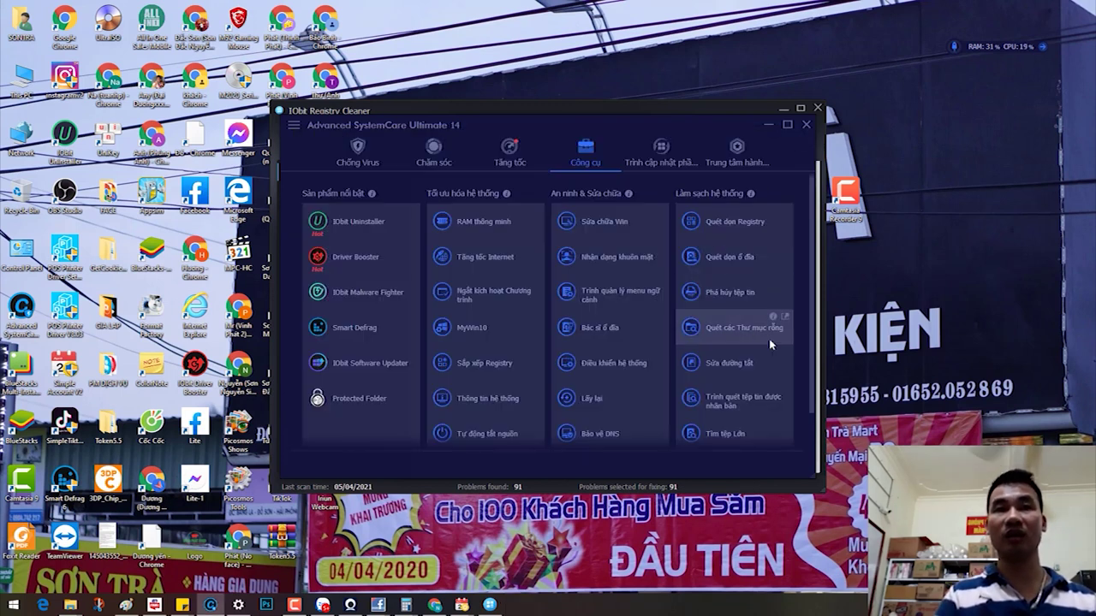
pyautogui.click(737, 367)
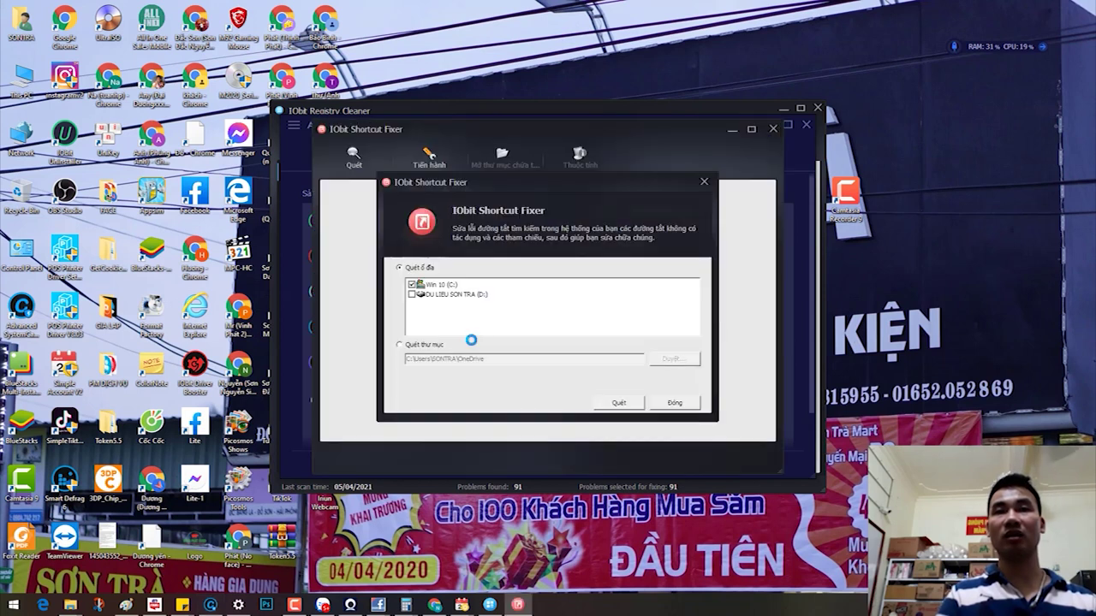
pyautogui.click(616, 402)
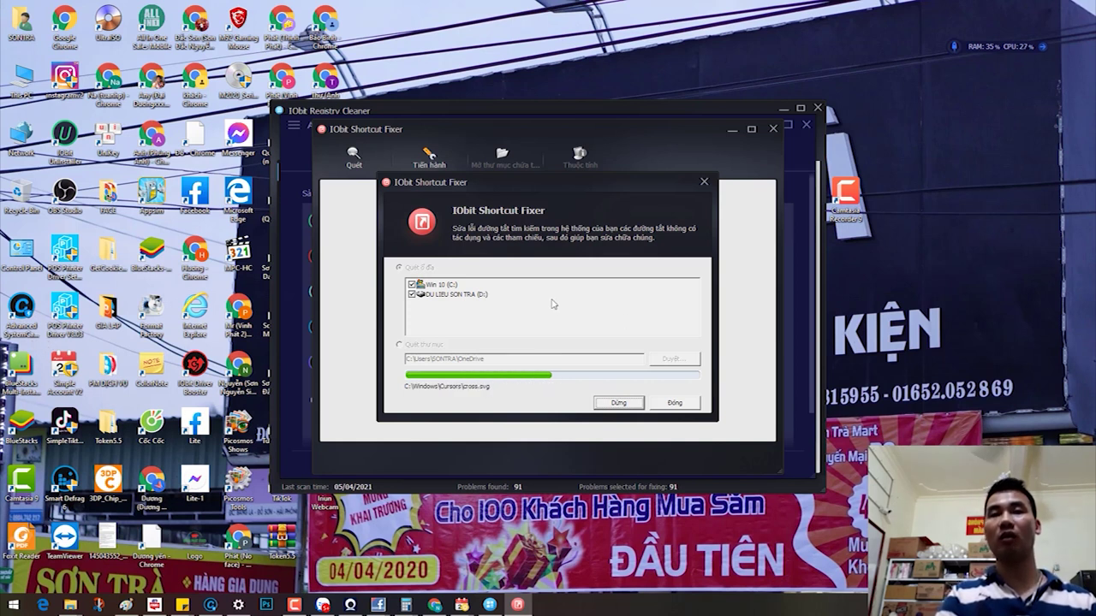
# Step: Fix the 91 registry problems in Registry Cleaner, close it, and return to Advanced SystemCare
pyautogui.click(492, 582)
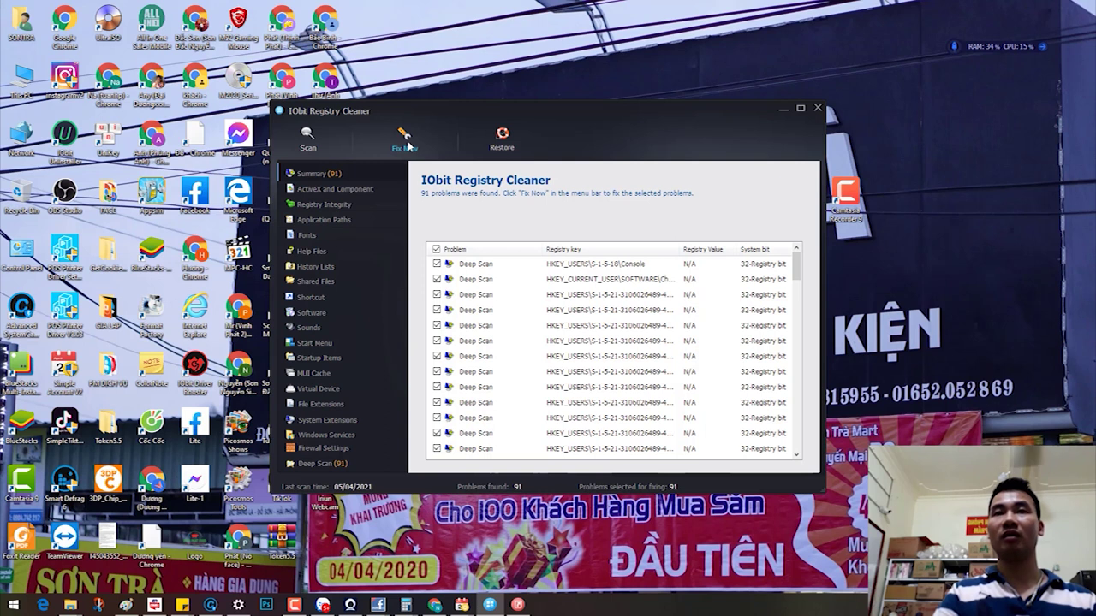
pyautogui.click(404, 139)
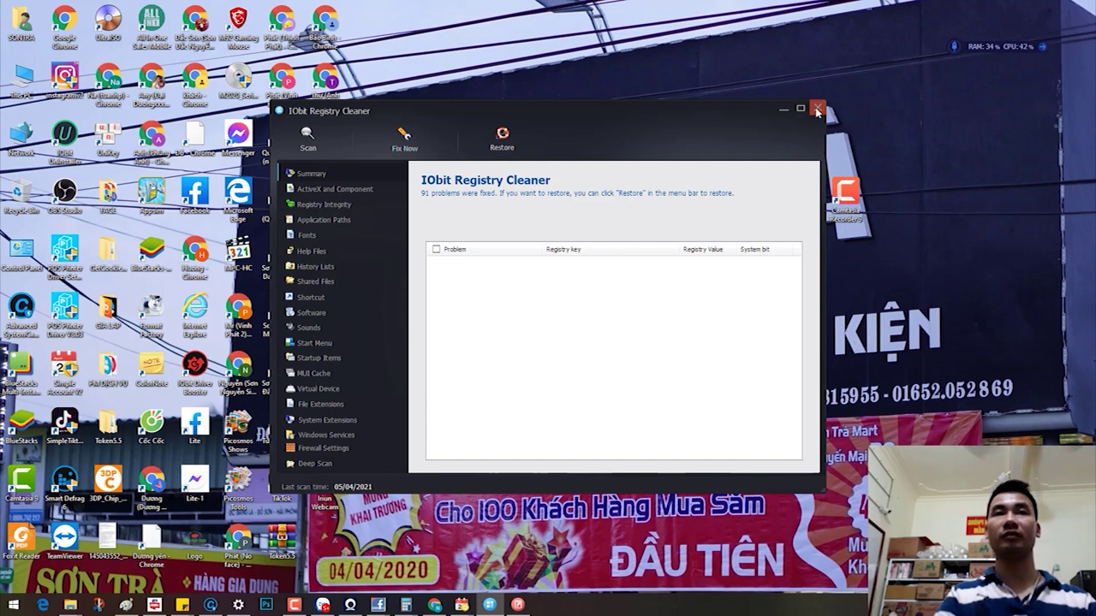
pyautogui.click(818, 107)
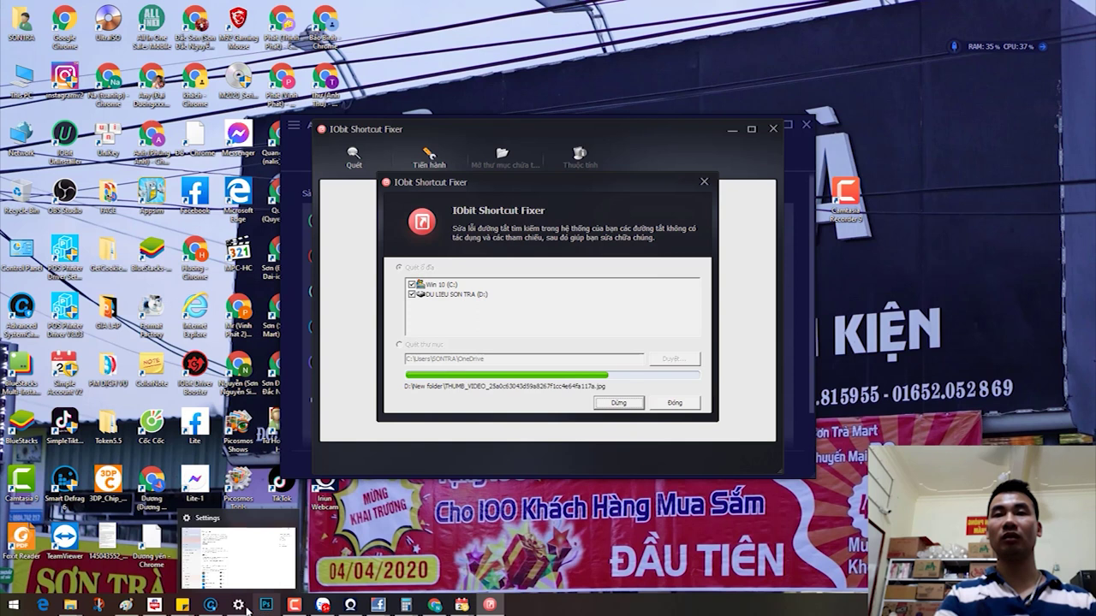
pyautogui.click(210, 605)
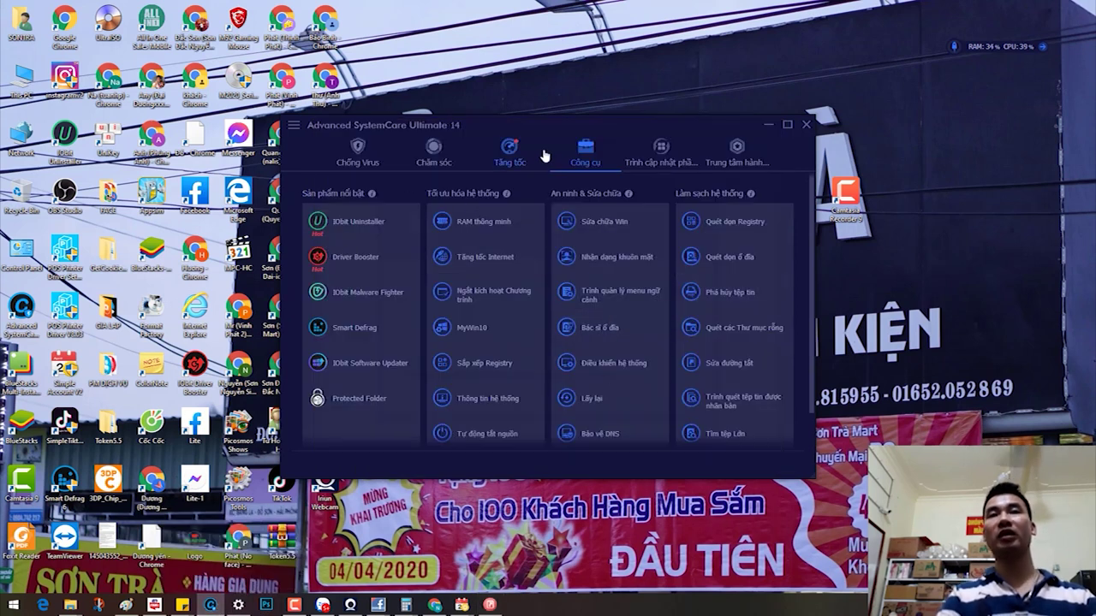
# Step: Browse the Software Updater, Action Center, Speed Up, Care and Antivirus tabs, then launch IObit Uninstaller
pyautogui.click(668, 156)
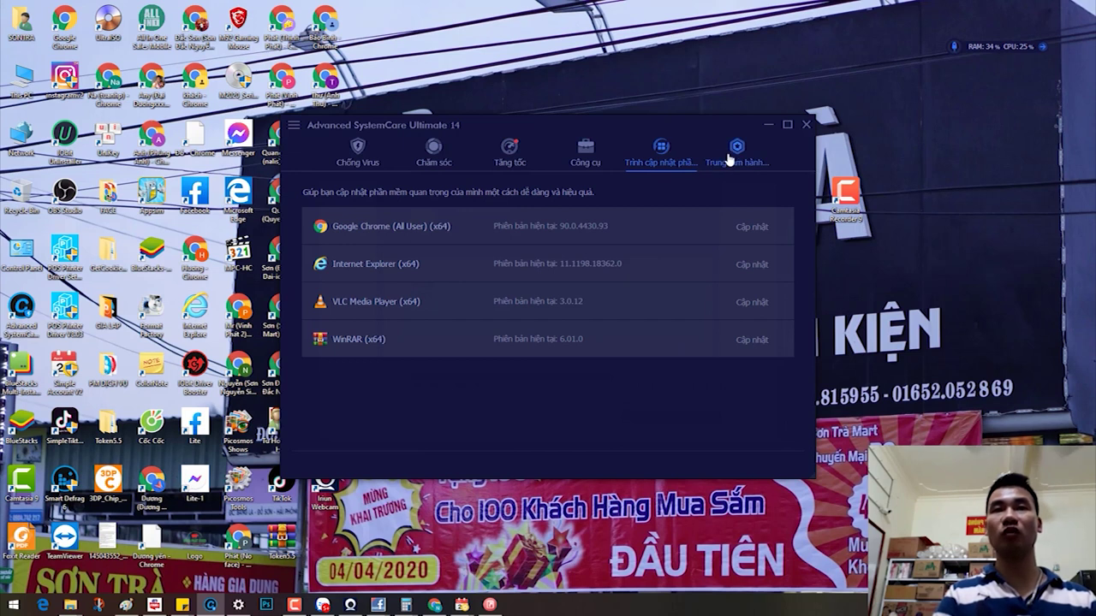
pyautogui.click(733, 152)
pyautogui.click(524, 154)
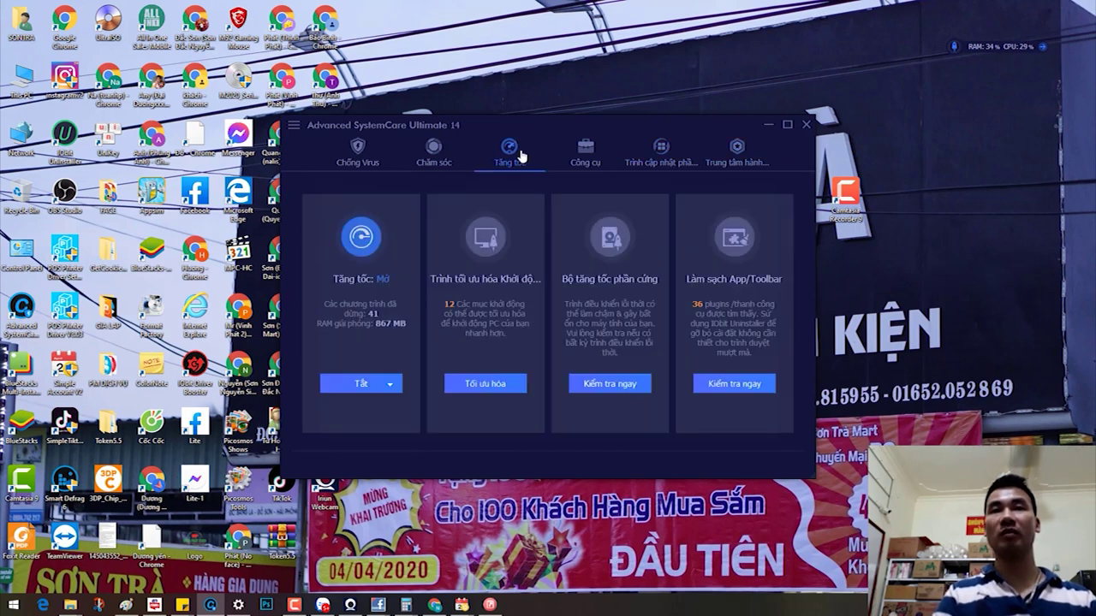
pyautogui.moveTo(349, 398)
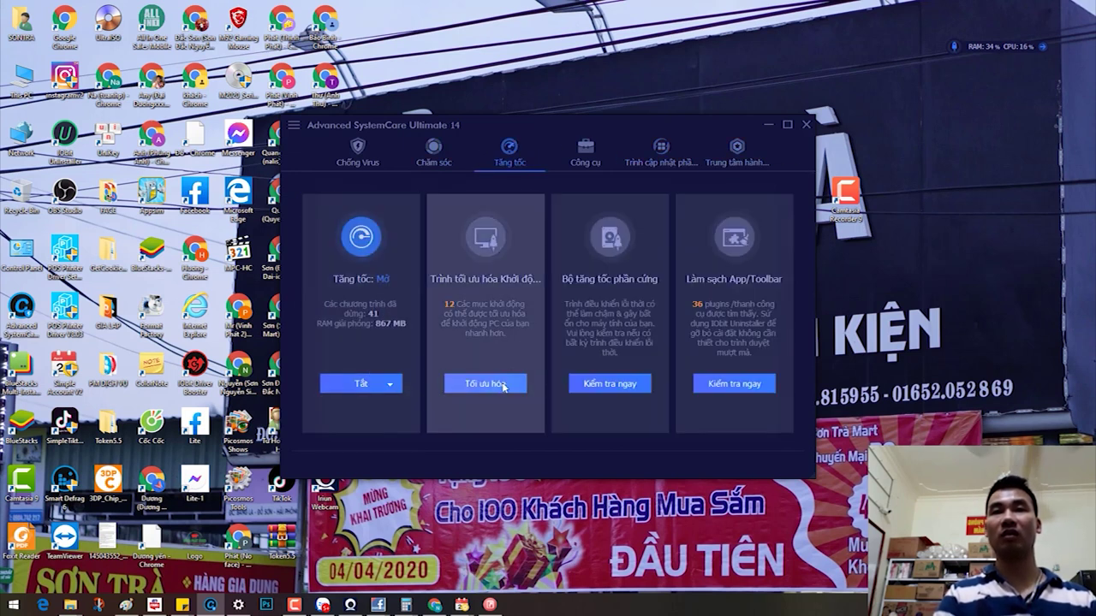
pyautogui.click(441, 156)
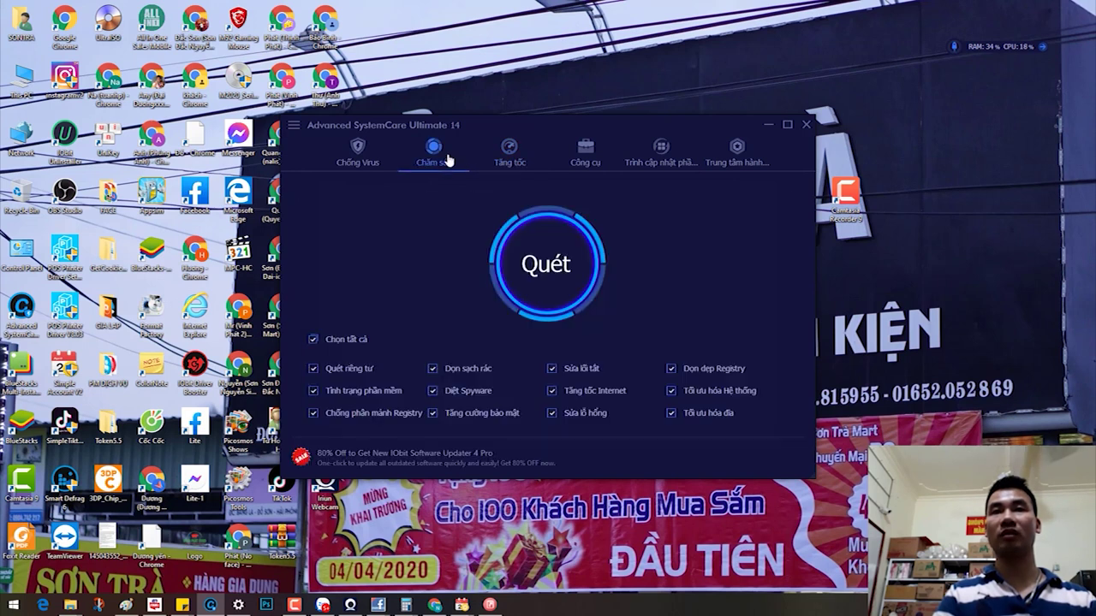
pyautogui.click(360, 153)
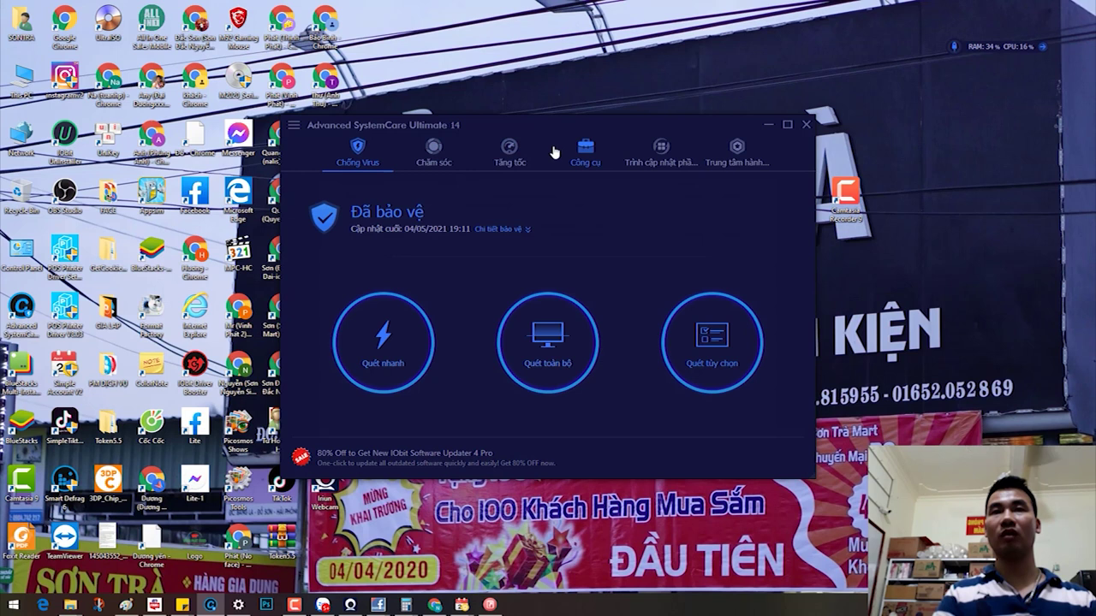
pyautogui.click(580, 156)
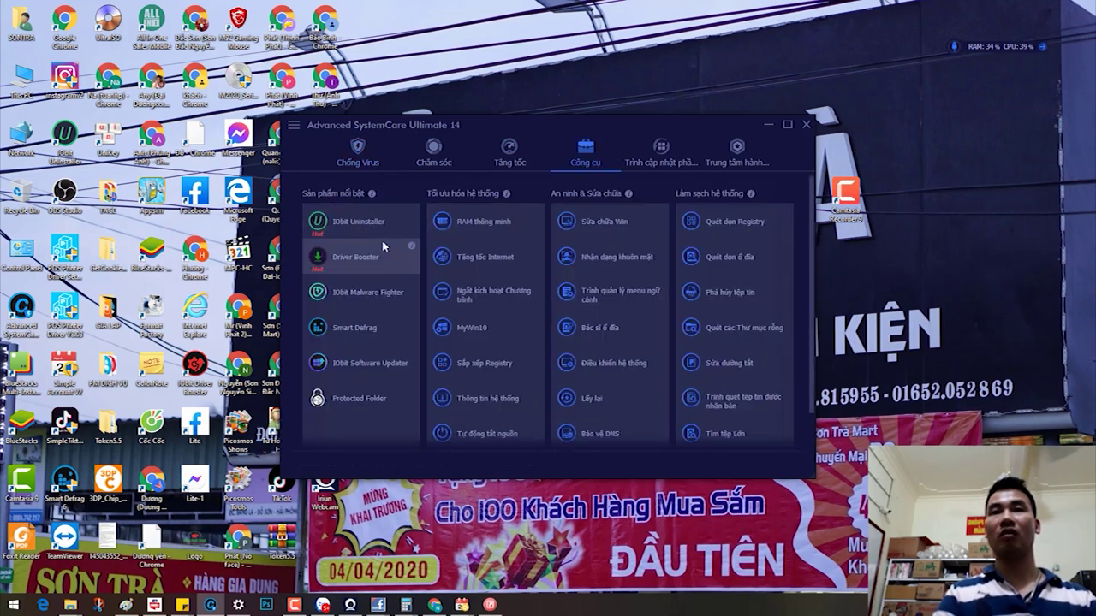
pyautogui.click(375, 223)
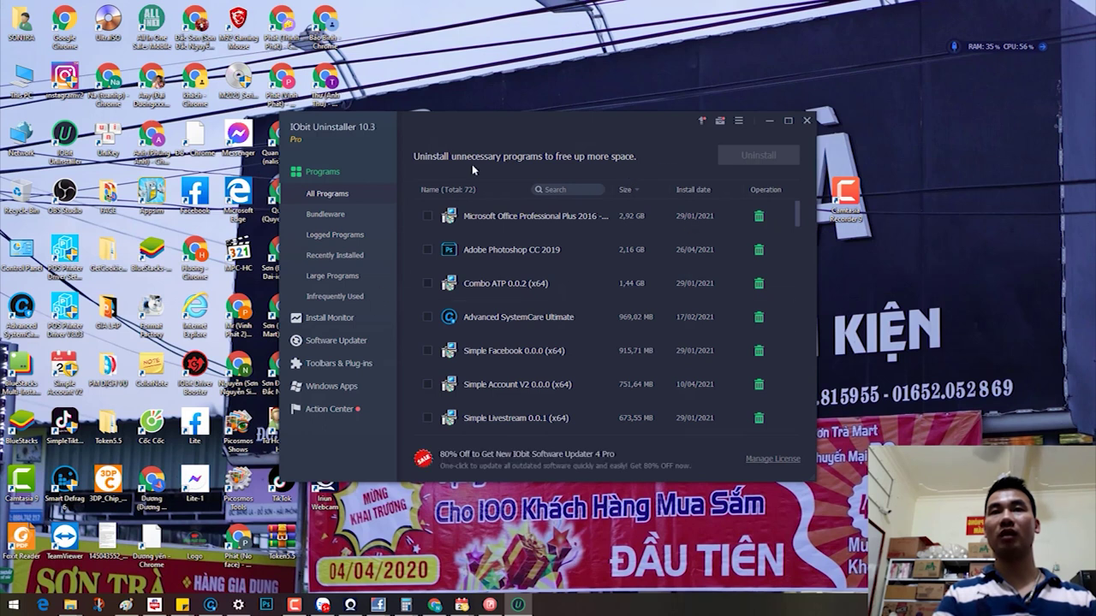
# Step: Move the uninstaller to the upper left, close Advanced SystemCare, and minimize the shortcut fixer
pyautogui.moveTo(471, 122); pyautogui.dragTo(296, 61)
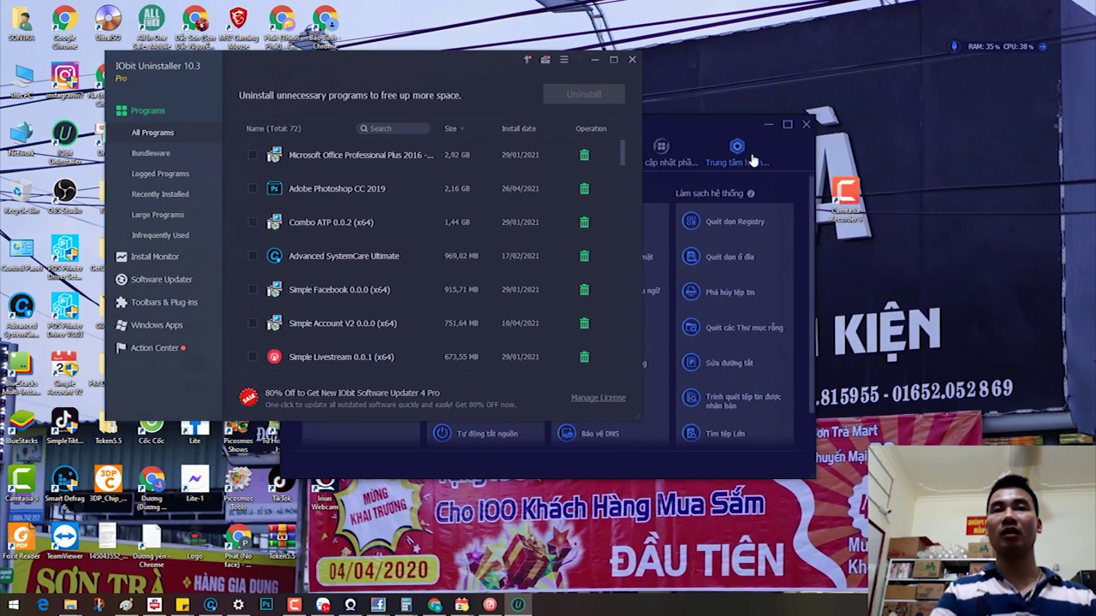
pyautogui.click(806, 126)
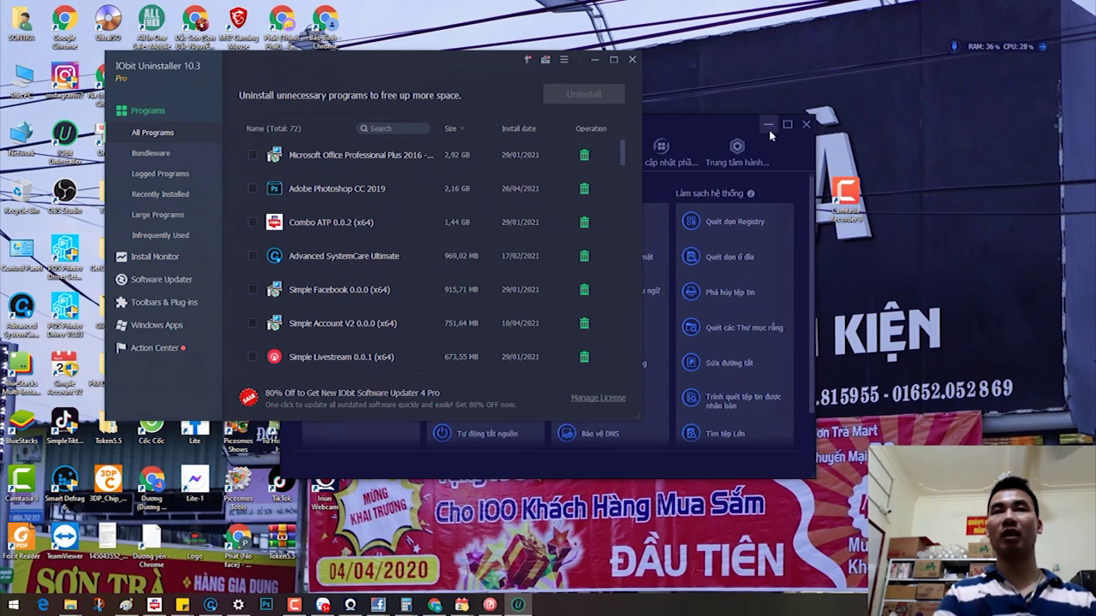
pyautogui.click(700, 320)
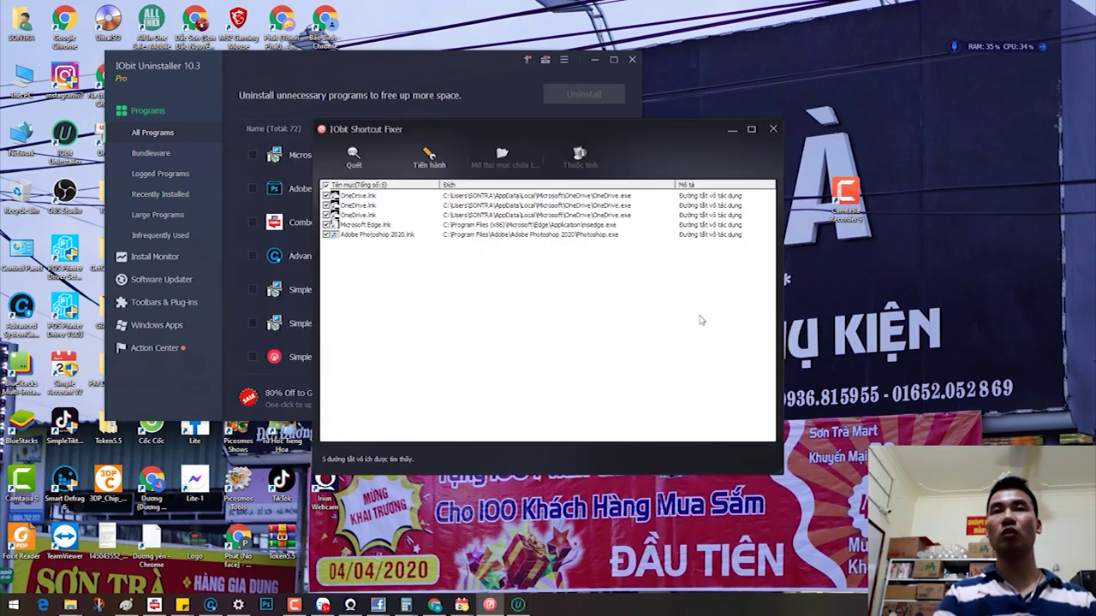
pyautogui.click(733, 130)
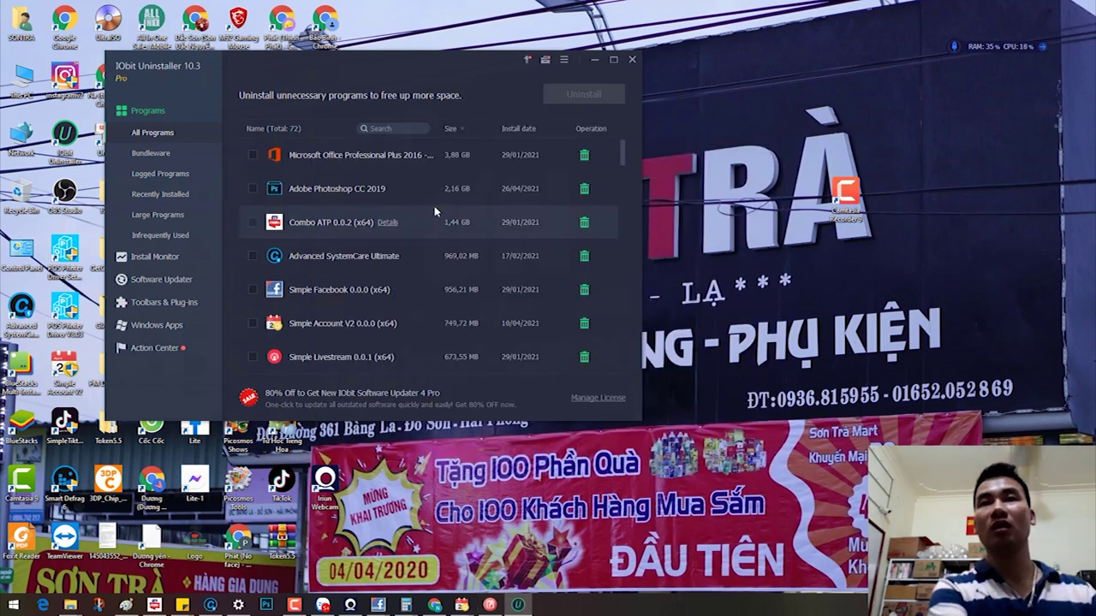
# Step: Sort all programs by size, largest first, scroll the list, then open This PC
pyautogui.click(460, 131)
pyautogui.click(460, 131)
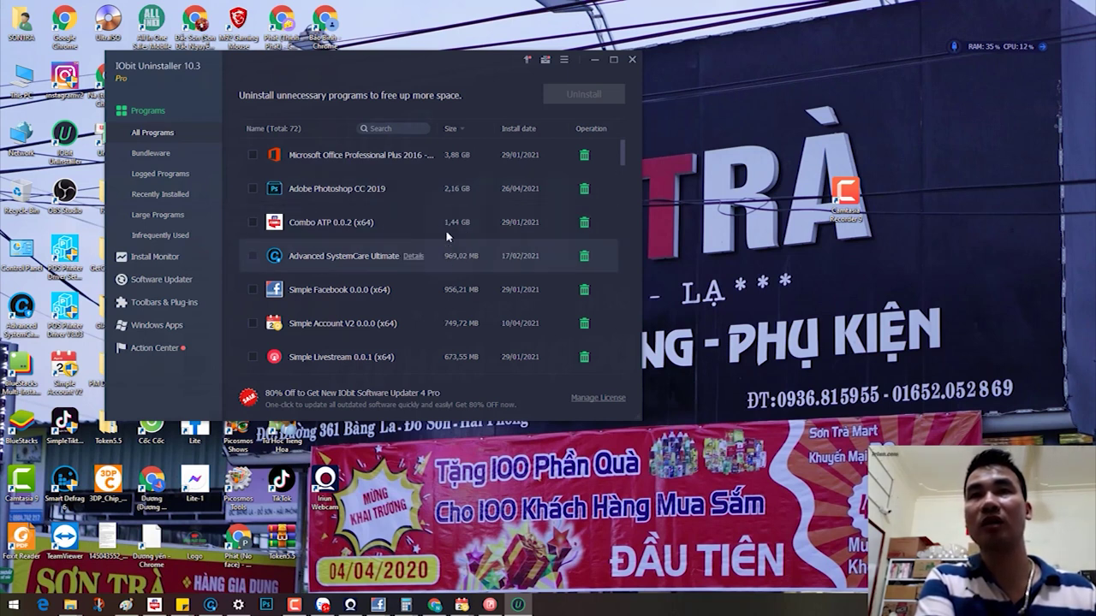
pyautogui.scroll(-10, 462, 324)
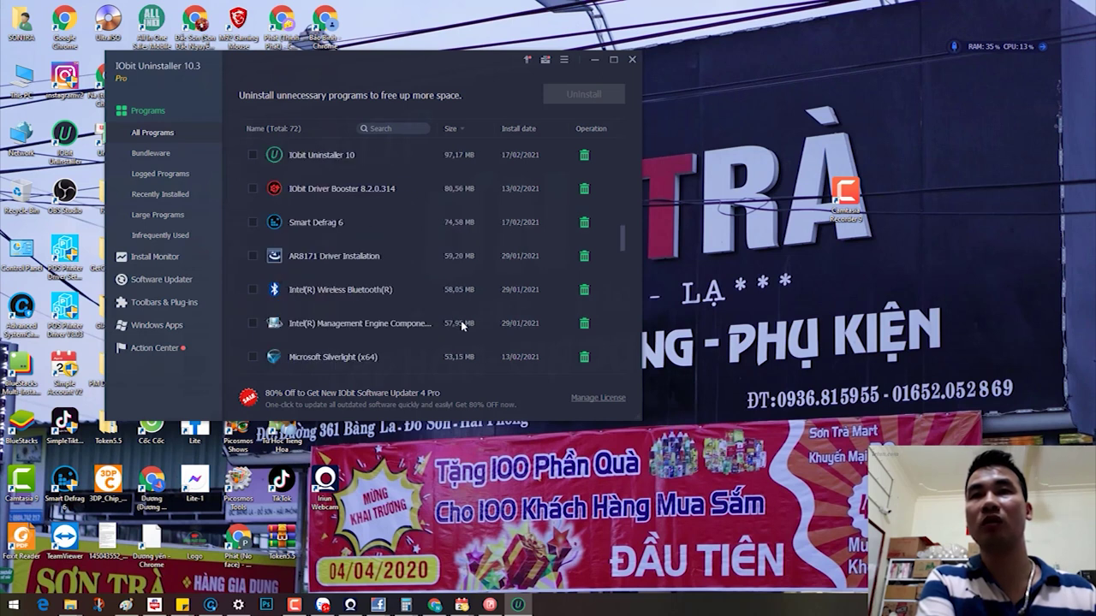
pyautogui.scroll(-2, 463, 324)
pyautogui.scroll(-1, 463, 324)
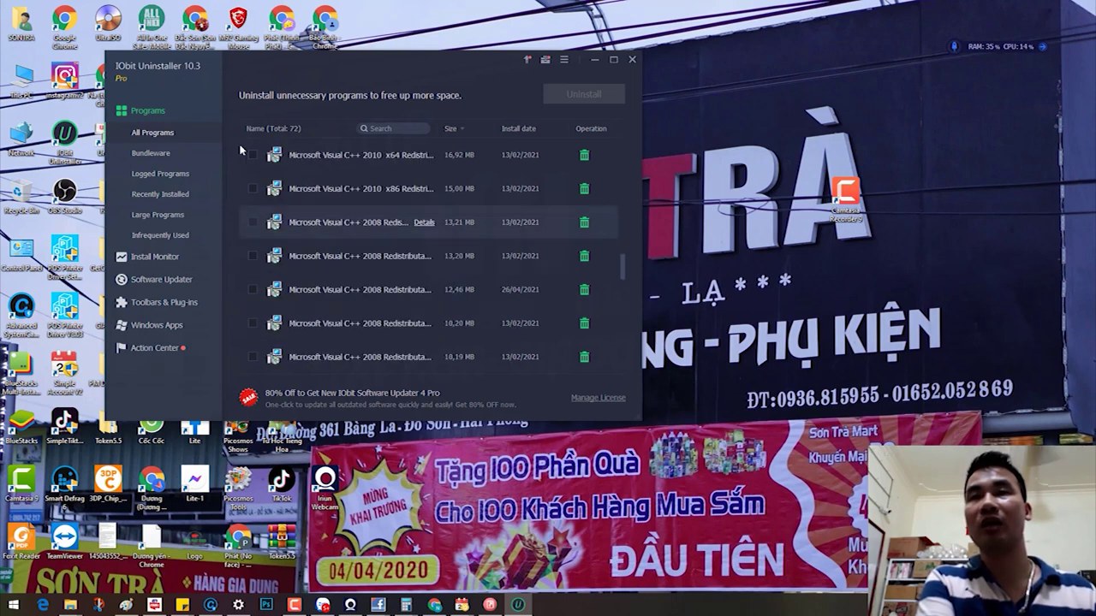
pyautogui.press('super+e')
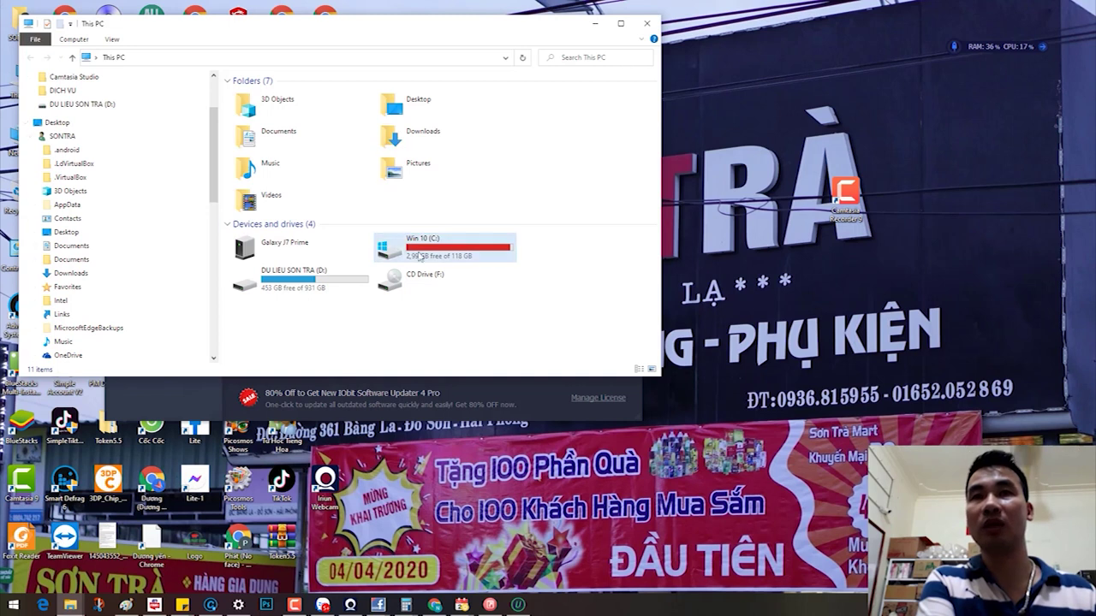
# Step: Open Win 10 (C:) properties and run Disk Cleanup including system files
pyautogui.rightClick(515, 288)
pyautogui.click(552, 496)
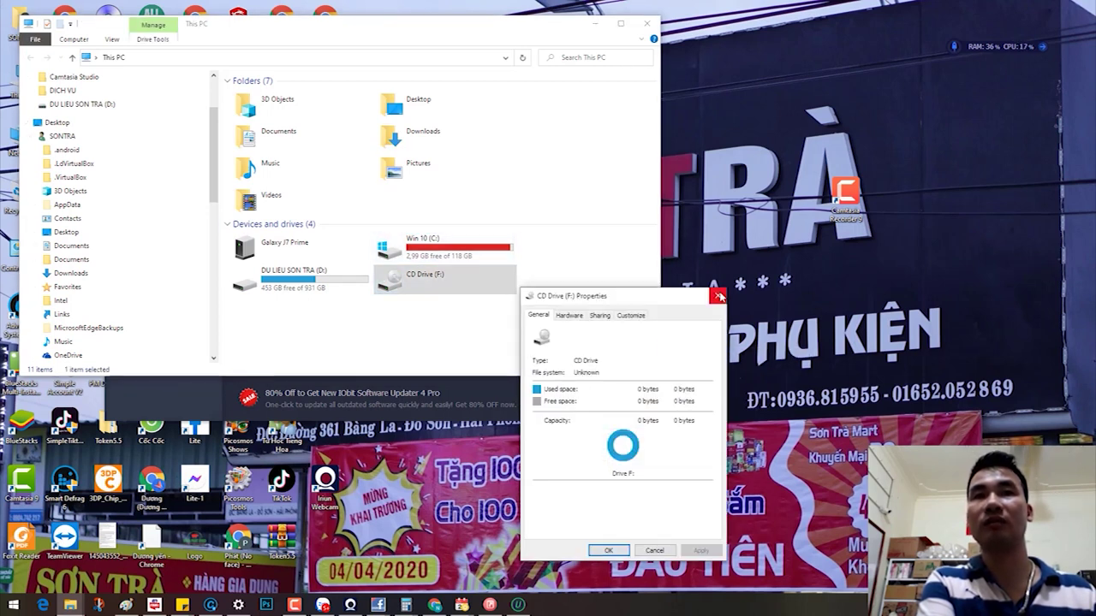
pyautogui.click(717, 296)
pyautogui.rightClick(438, 250)
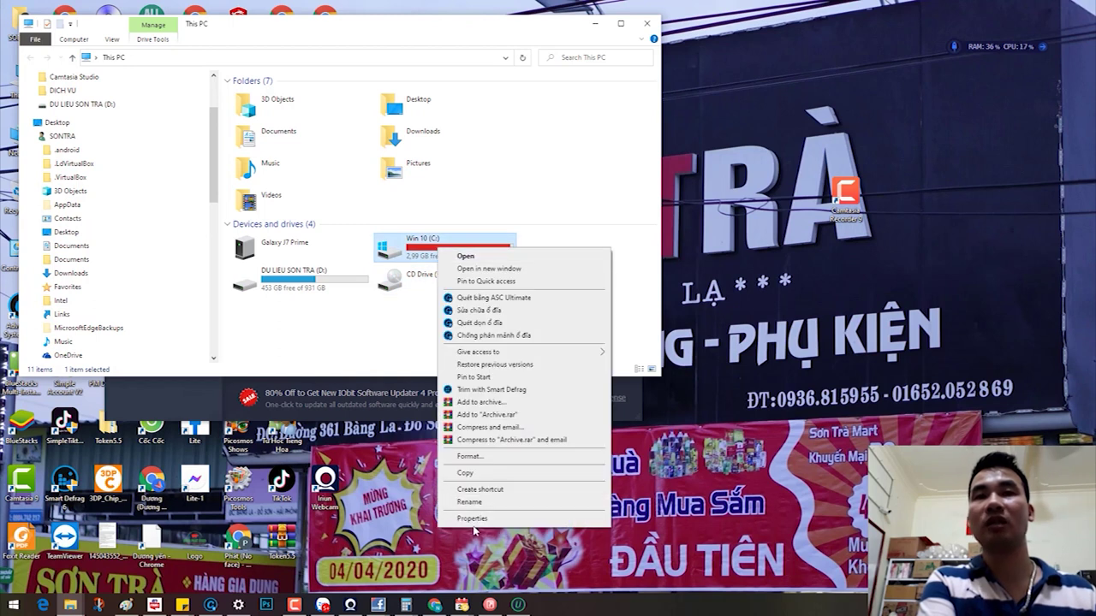
pyautogui.click(473, 519)
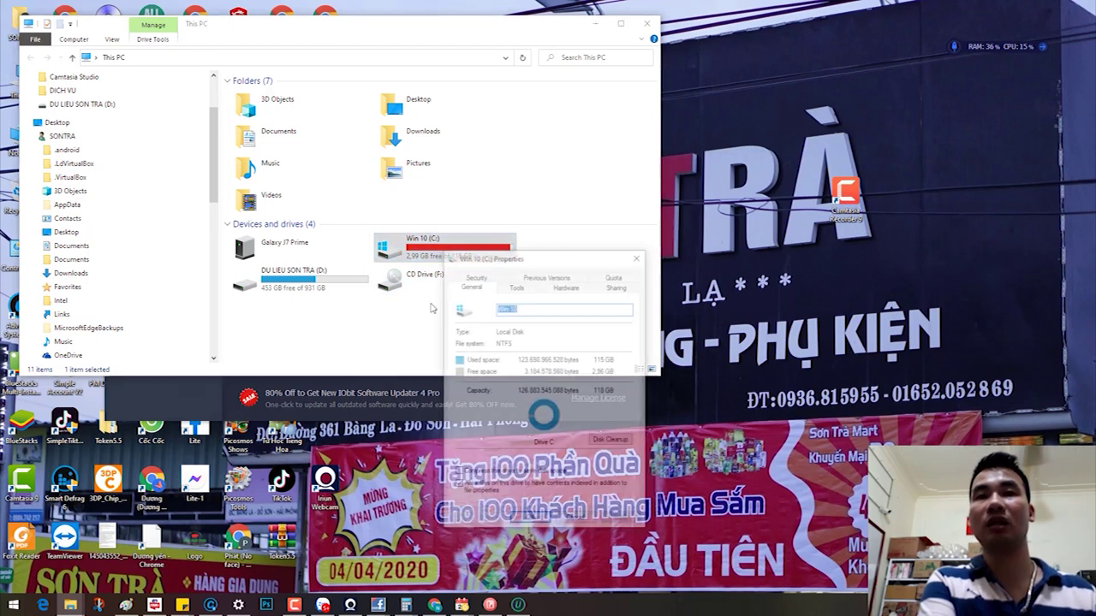
pyautogui.click(610, 441)
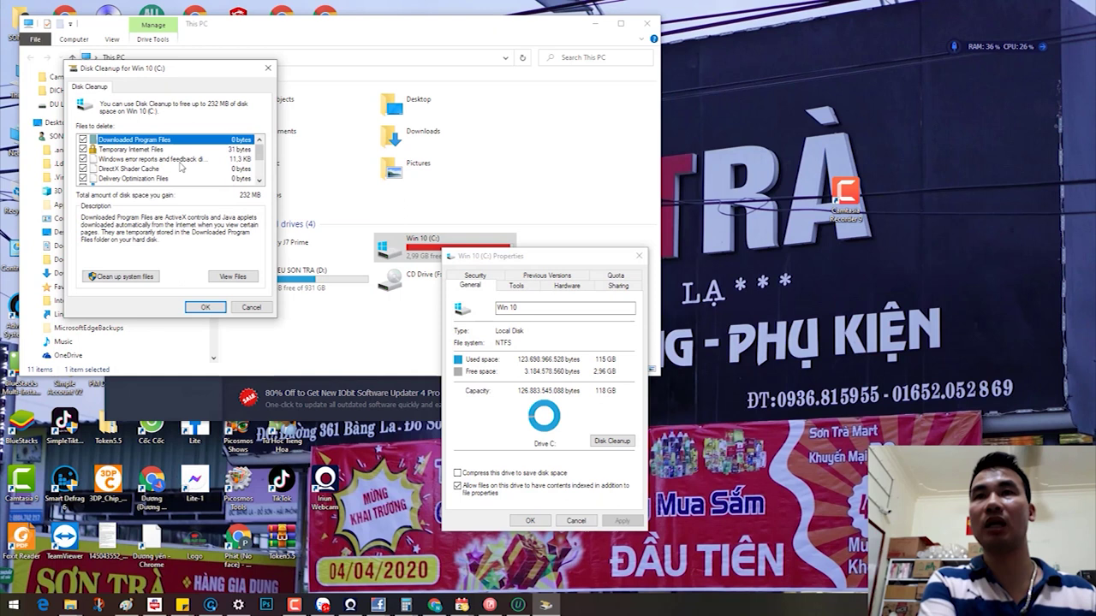
pyautogui.scroll(-2, 180, 168)
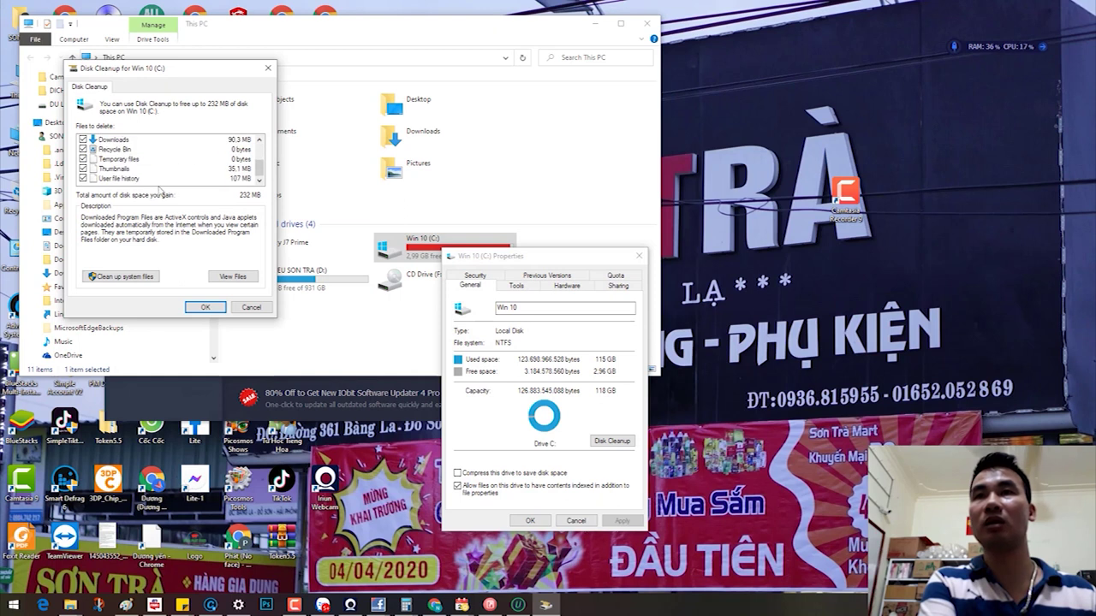
pyautogui.click(120, 276)
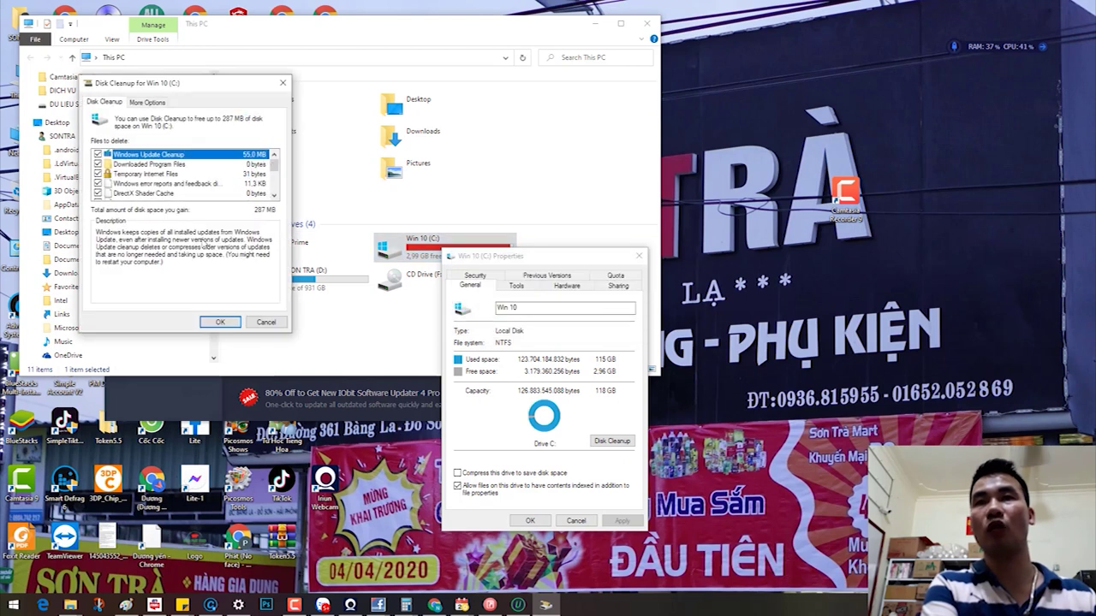
# Step: Delete all but the latest restore point and the cleanup files, then return to IObit Uninstaller
pyautogui.click(146, 102)
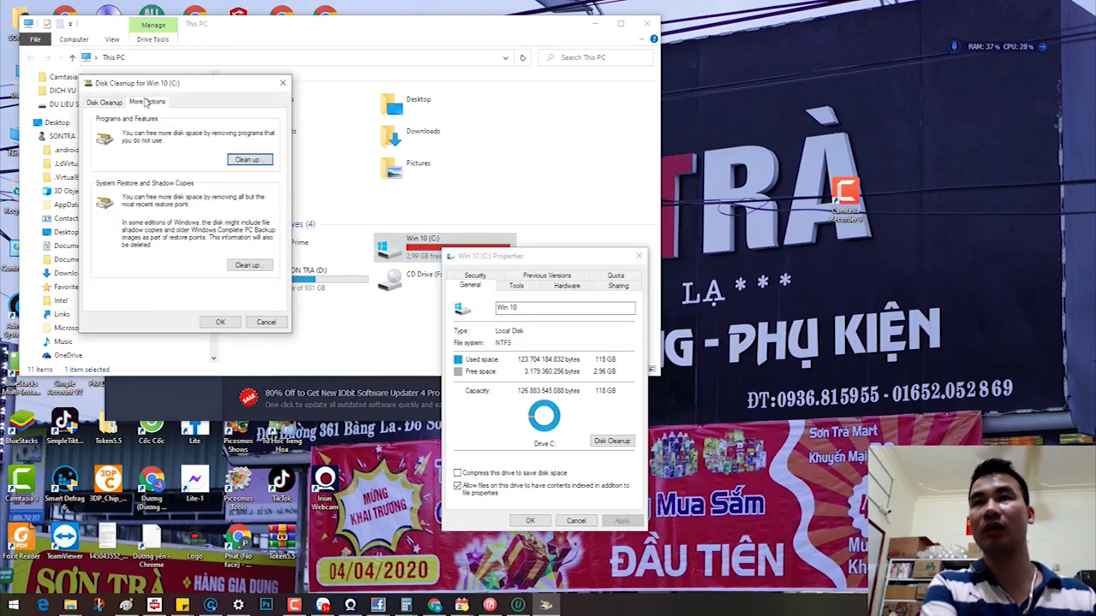
pyautogui.click(247, 264)
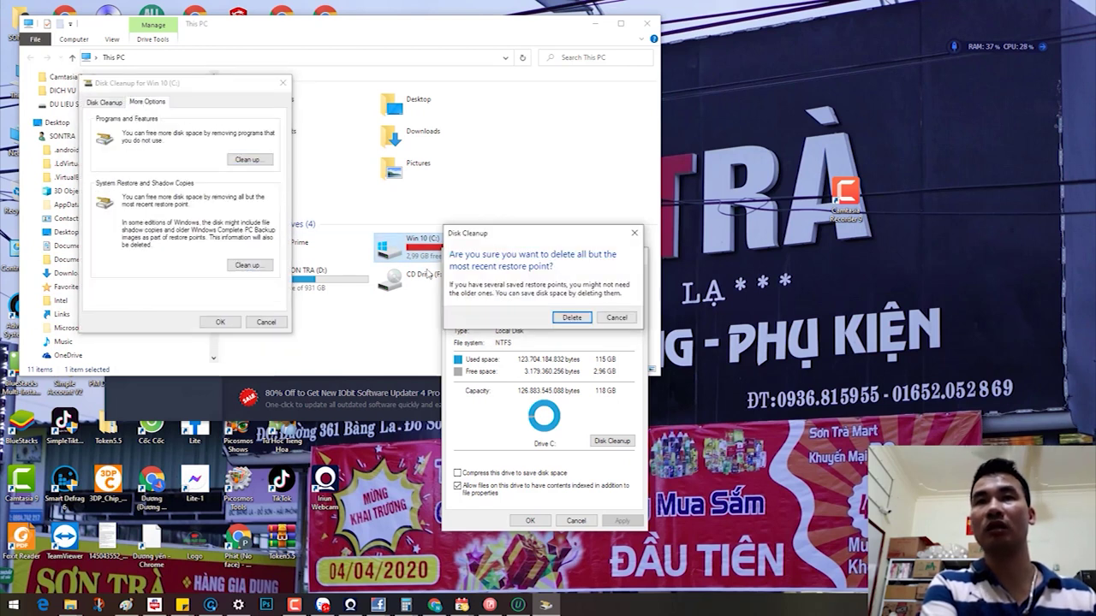
pyautogui.click(565, 318)
pyautogui.click(220, 322)
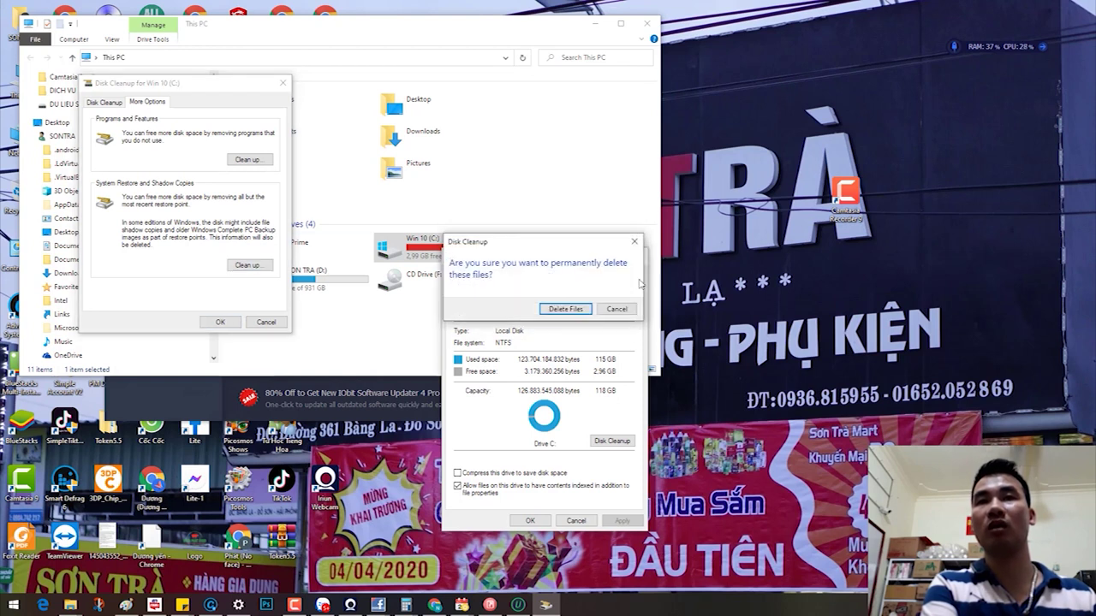
pyautogui.click(565, 308)
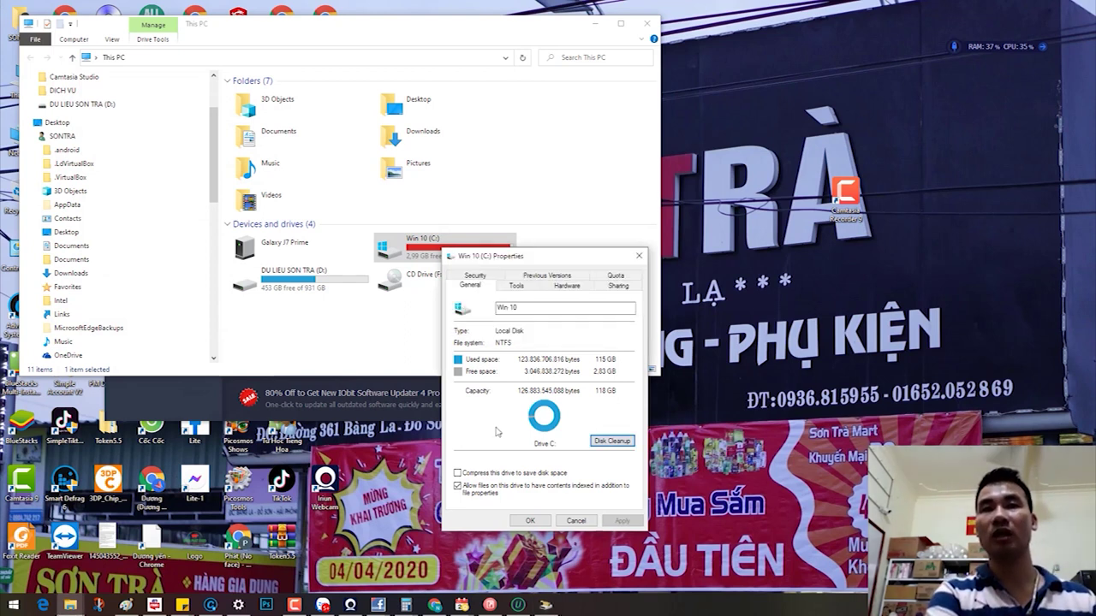
pyautogui.click(518, 605)
pyautogui.scroll(3, 306, 287)
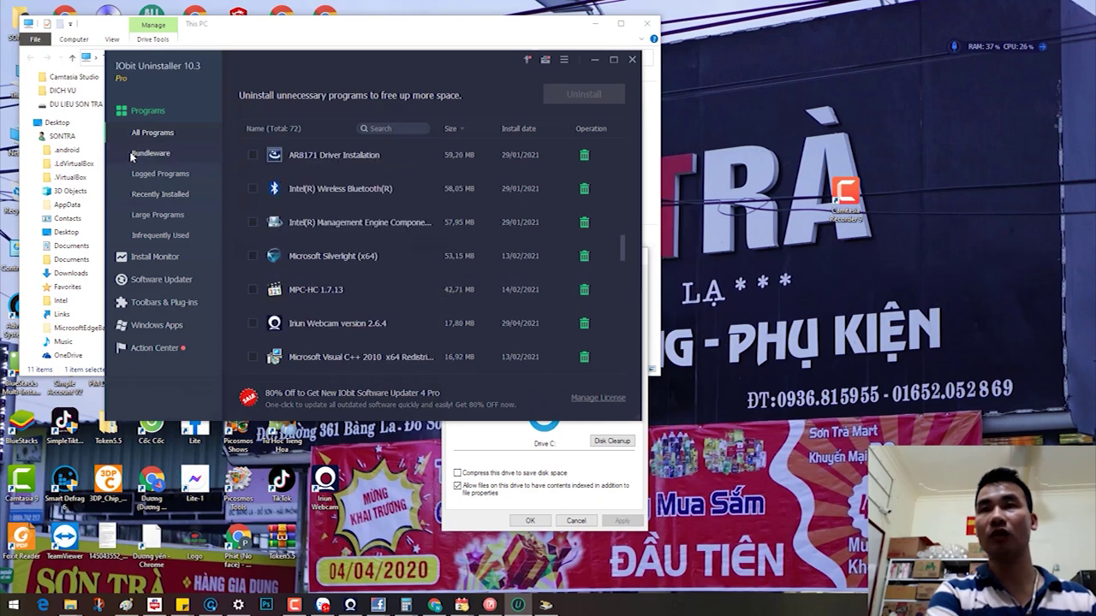
# Step: Find Adobe Photoshop CC 2019 under Recently Installed and confirm uninstalling it
pyautogui.click(146, 153)
pyautogui.click(152, 174)
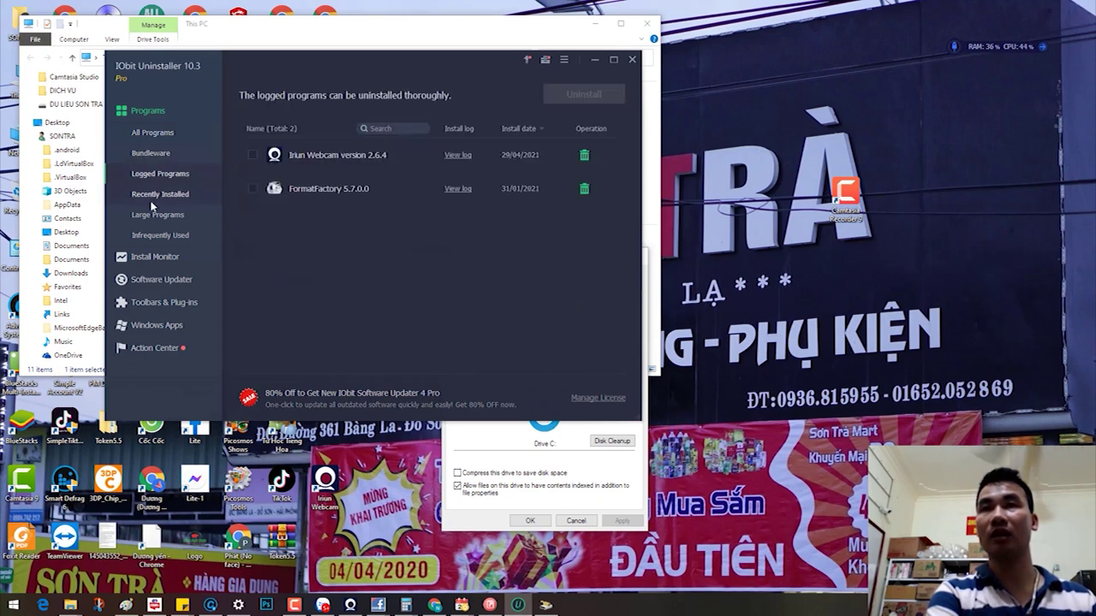
pyautogui.click(143, 202)
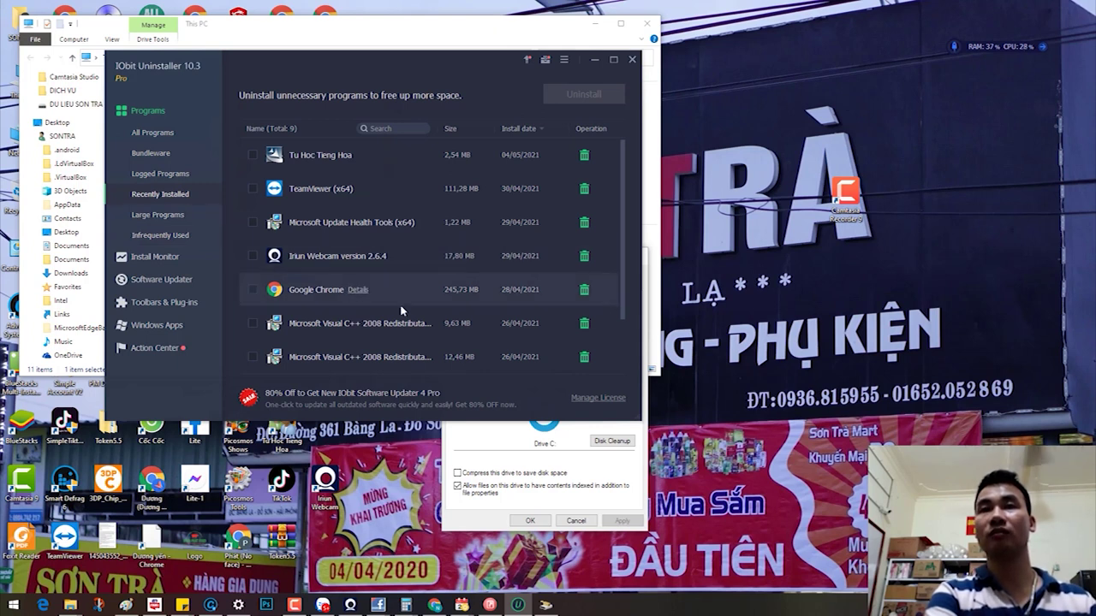
pyautogui.scroll(-2, 402, 311)
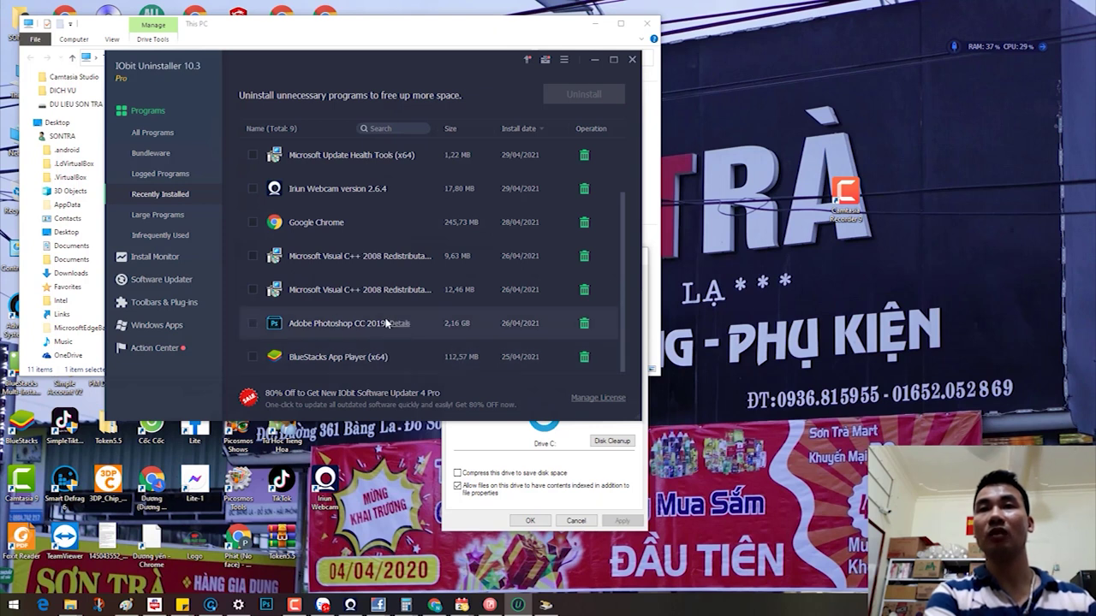
pyautogui.scroll(2, 381, 325)
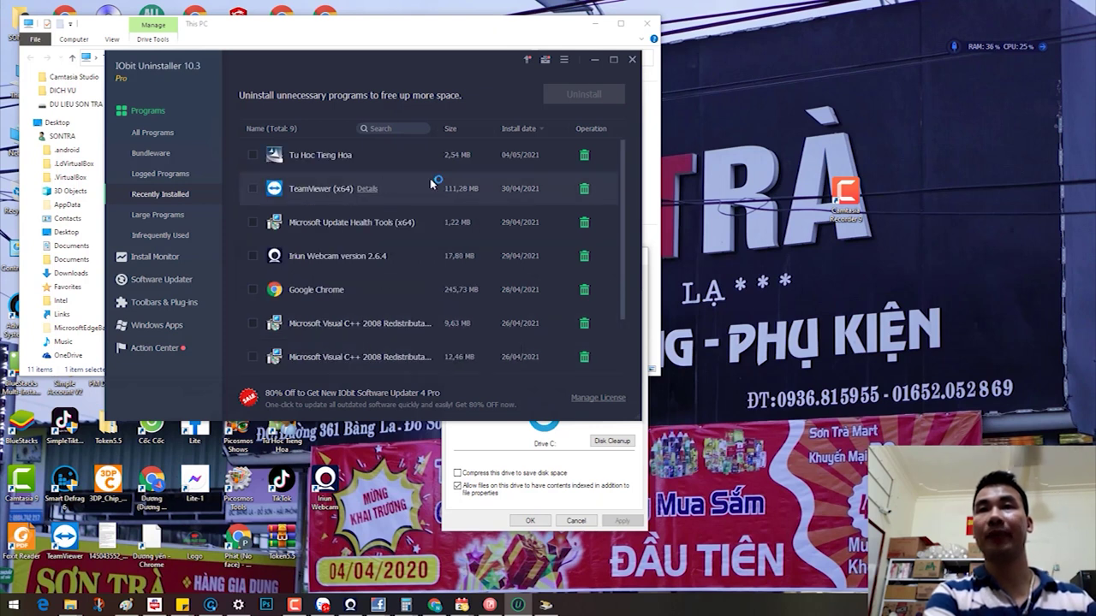
pyautogui.scroll(-1, 446, 214)
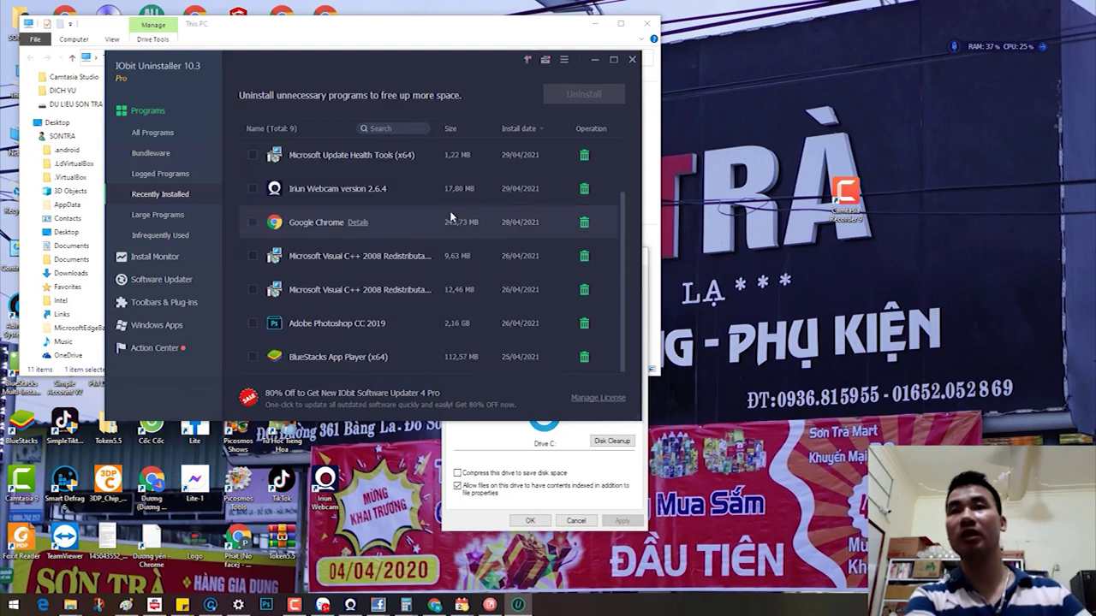
pyautogui.click(252, 322)
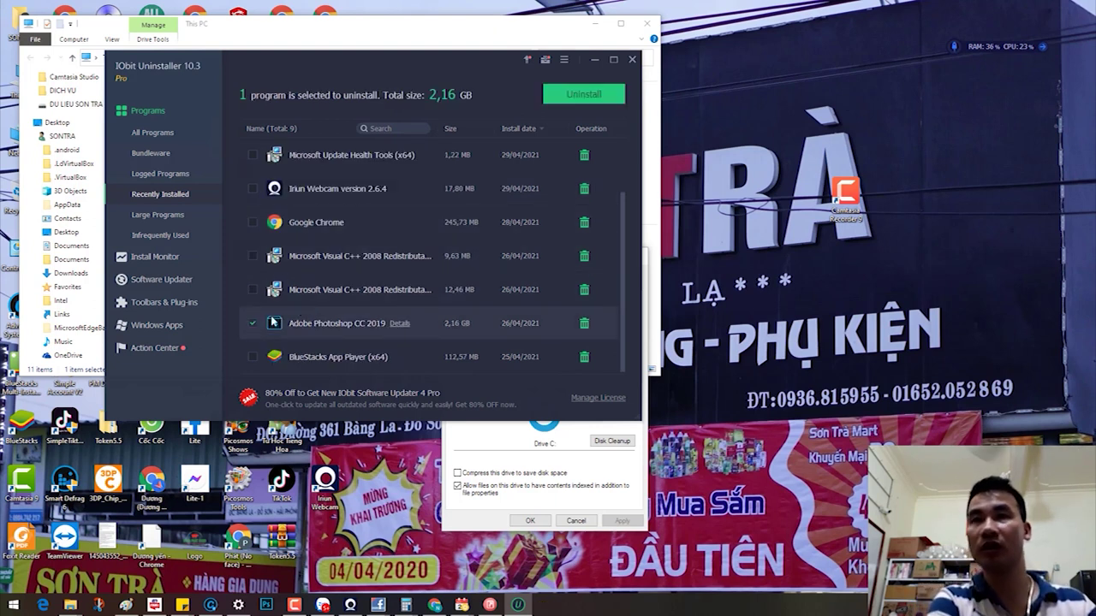
pyautogui.click(585, 324)
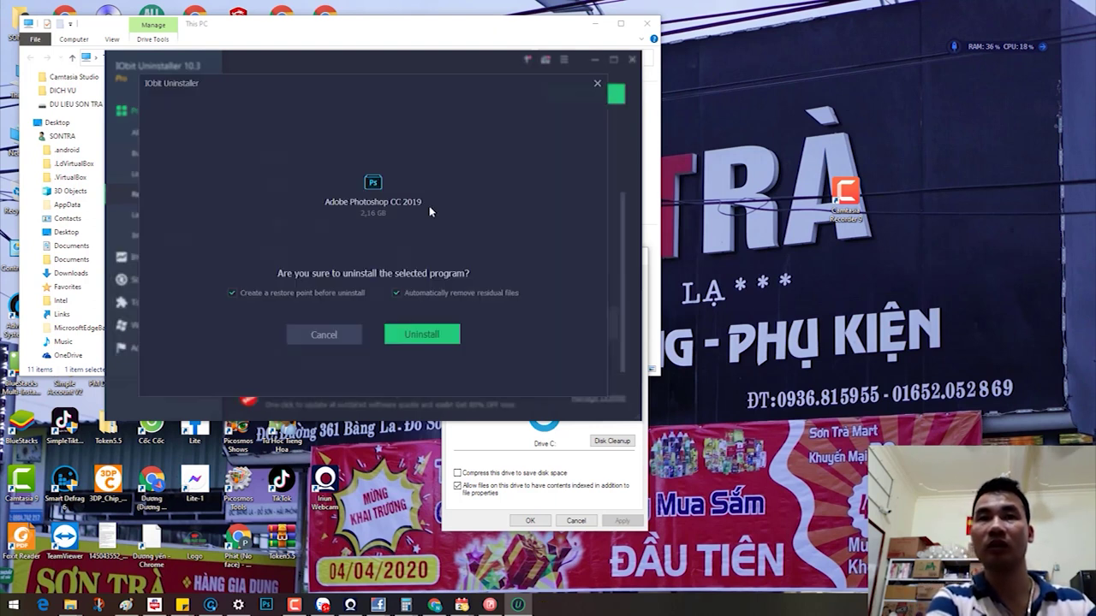
pyautogui.click(433, 334)
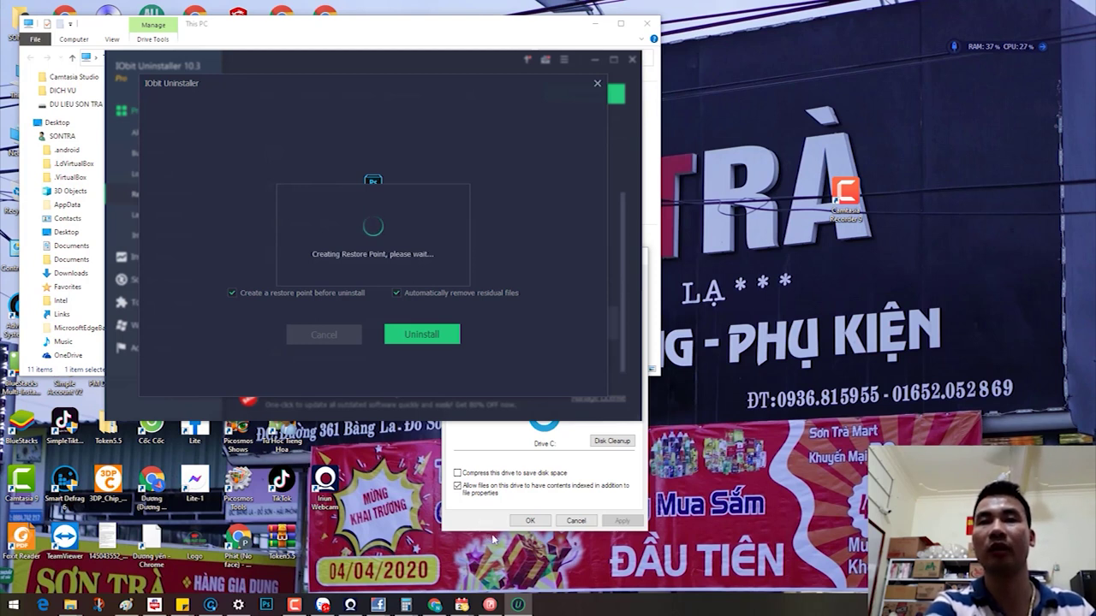
# Step: Close drive C's properties and delete the broken shortcuts found by Shortcut Fixer
pyautogui.moveTo(489, 603)
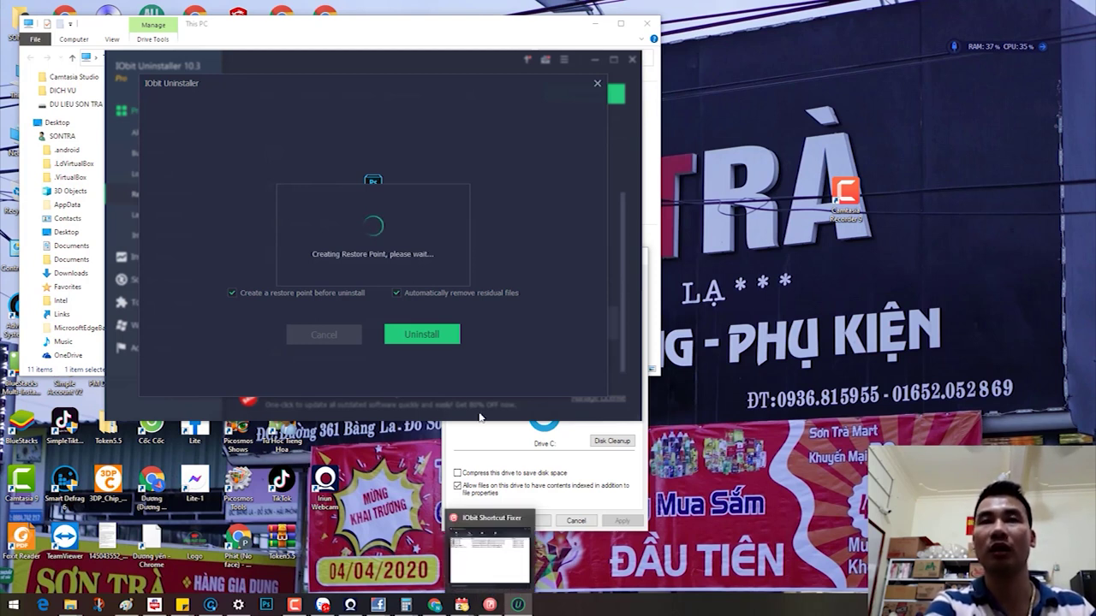
pyautogui.click(496, 460)
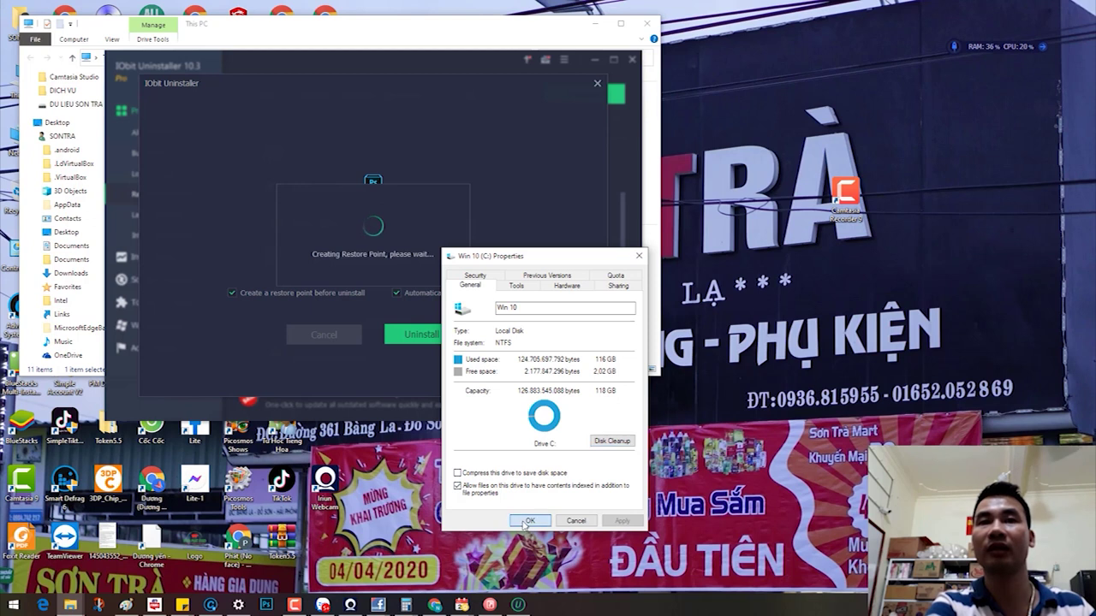
pyautogui.click(529, 520)
pyautogui.click(490, 605)
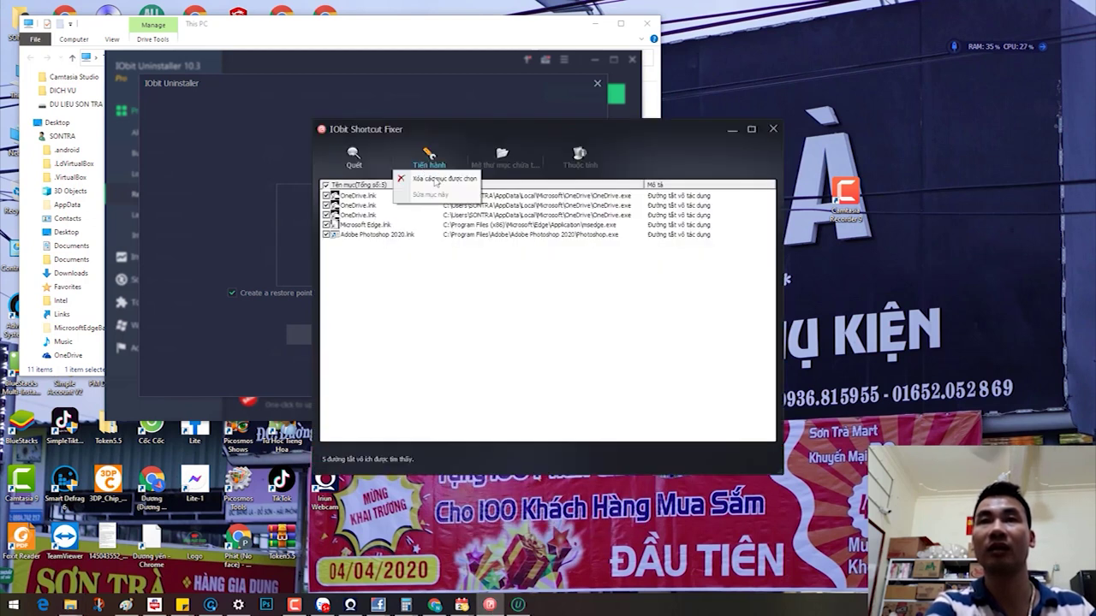
pyautogui.click(436, 172)
pyautogui.click(559, 334)
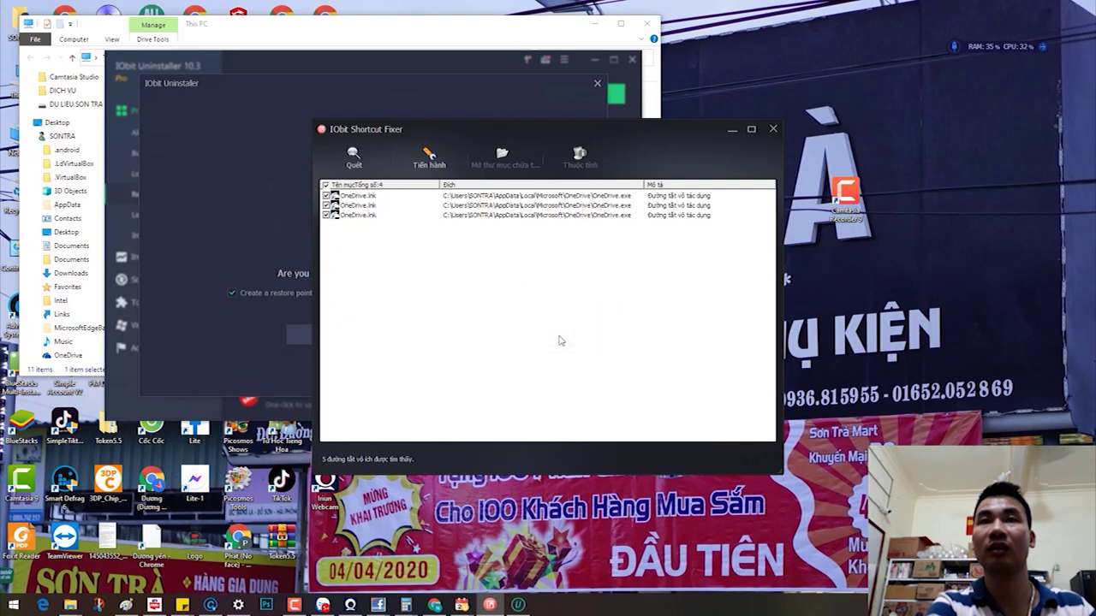
pyautogui.click(774, 131)
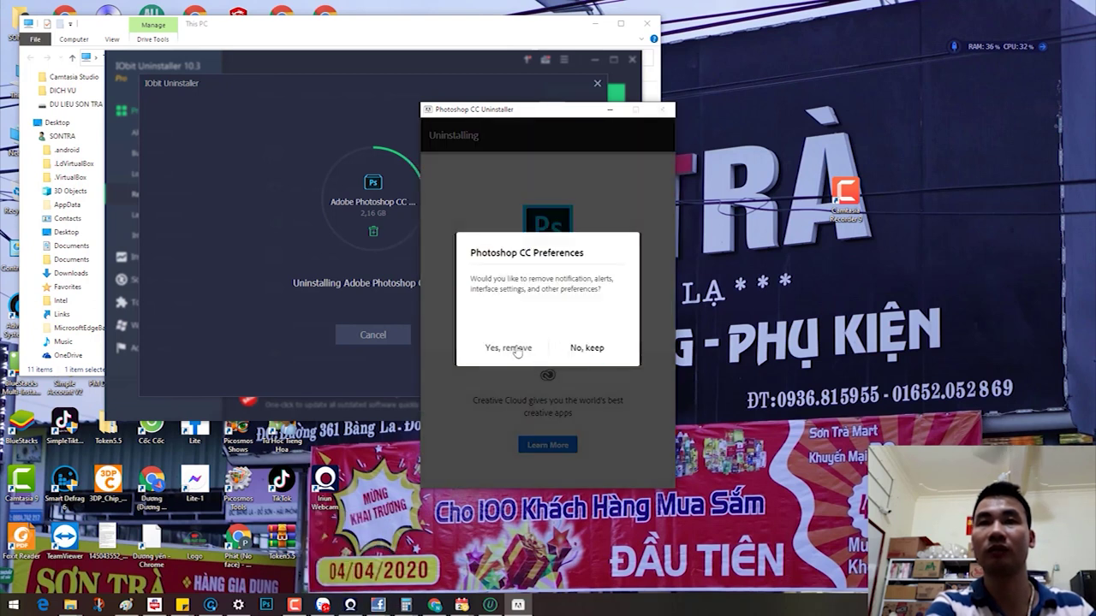
# Step: Have Photoshop's uninstaller also remove preferences and settings, then close it once finished
pyautogui.click(518, 351)
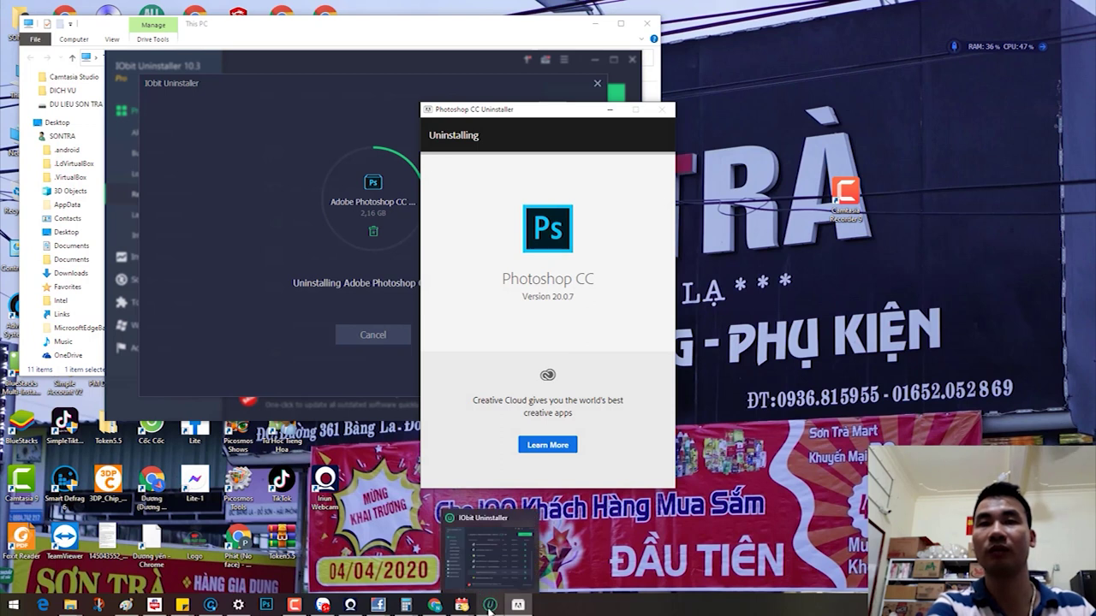
pyautogui.click(490, 604)
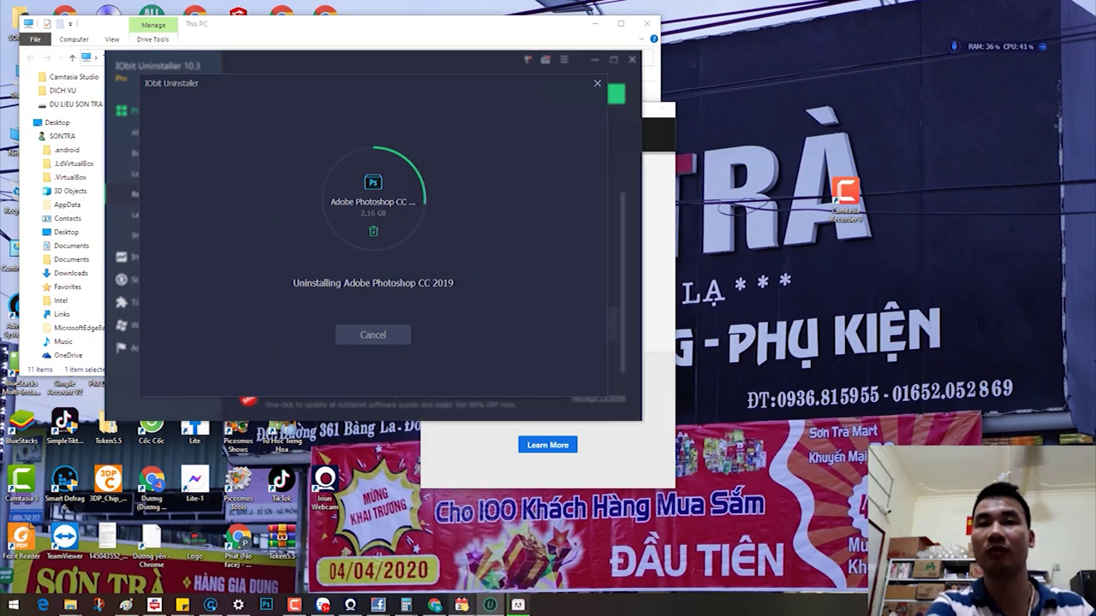
pyautogui.moveTo(490, 599)
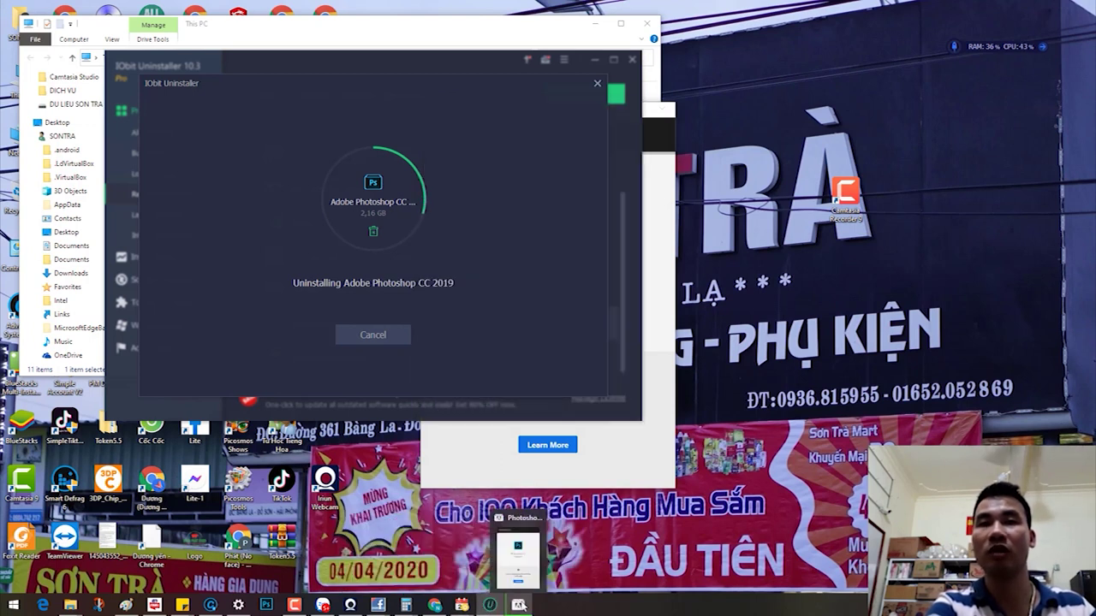
pyautogui.click(294, 605)
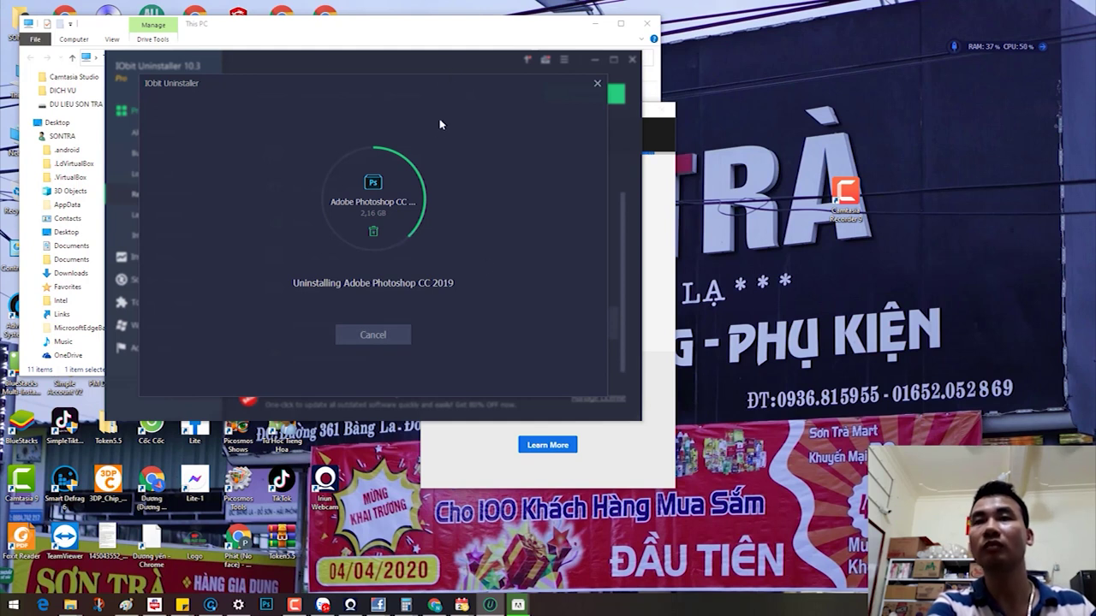
pyautogui.click(506, 462)
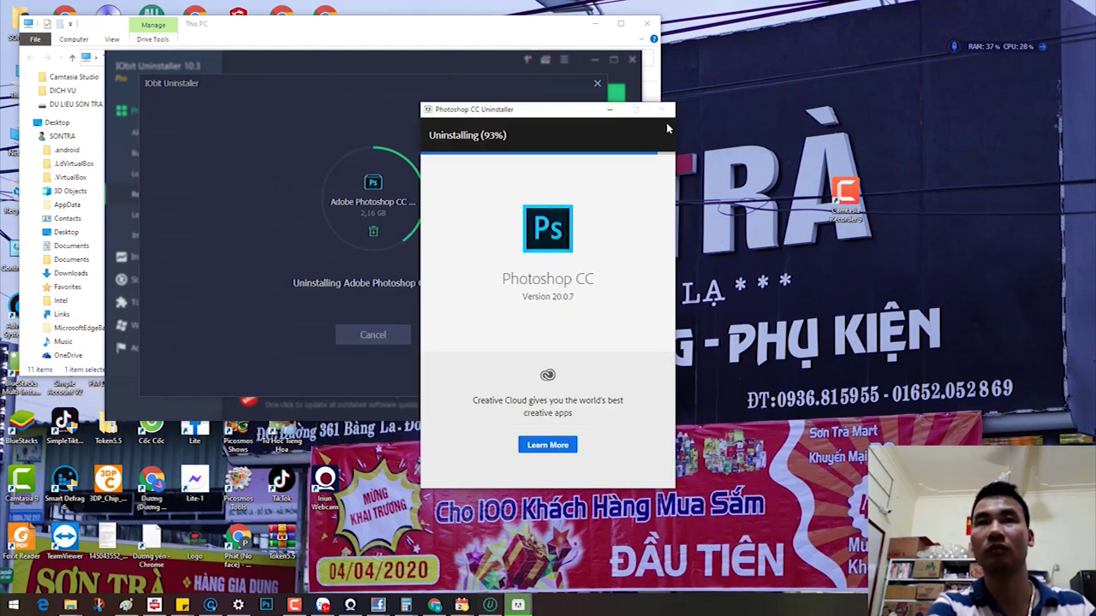
pyautogui.click(548, 348)
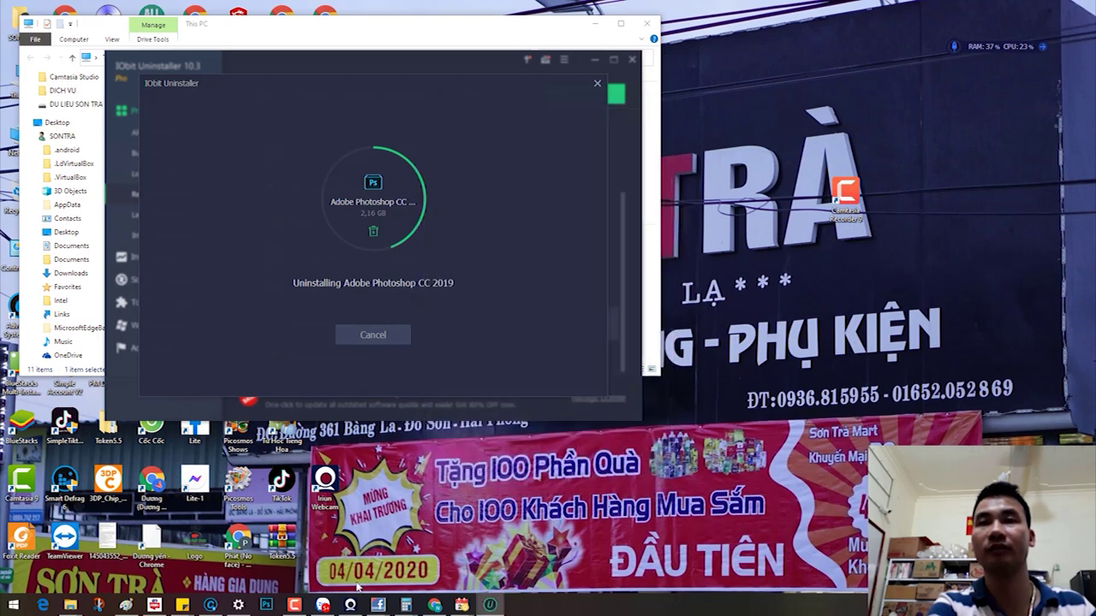
# Step: Refresh the This PC drive list to check freed space, then minimize it
pyautogui.moveTo(71, 606)
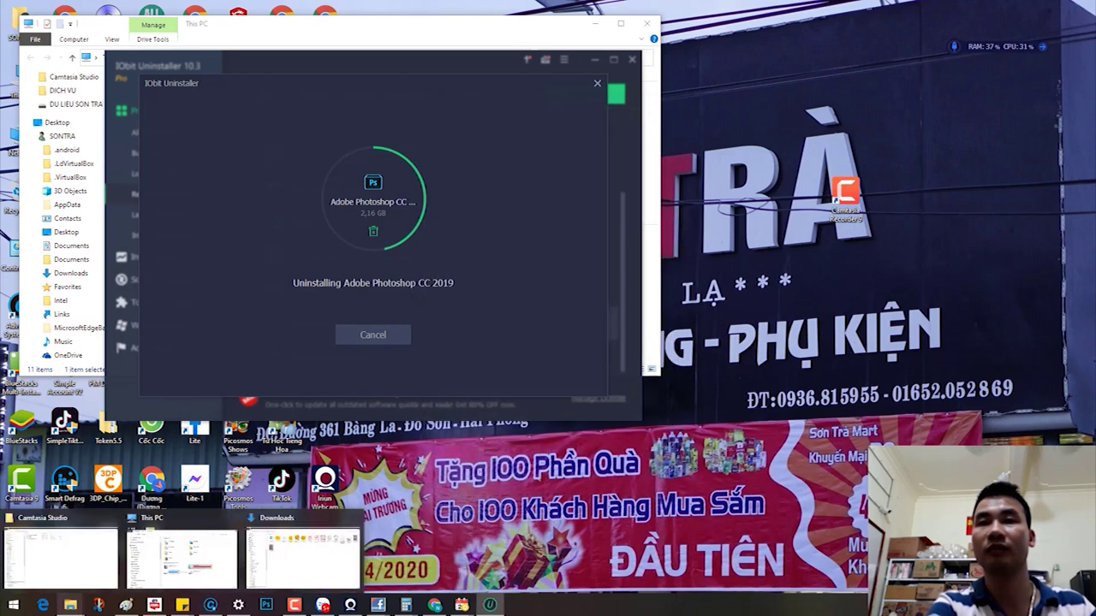
pyautogui.click(204, 552)
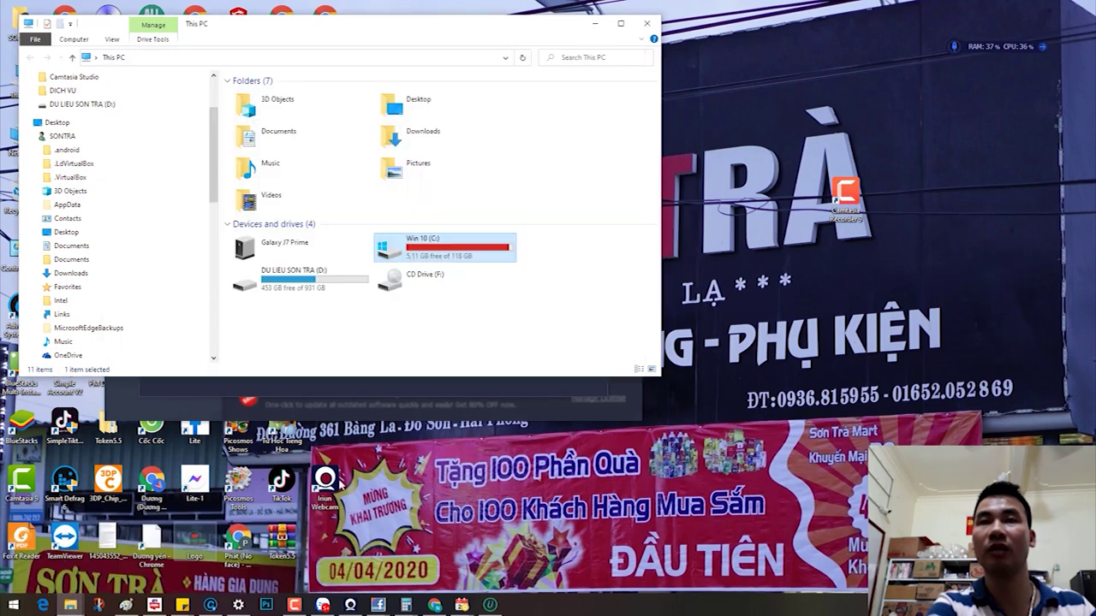
pyautogui.rightClick(477, 341)
pyautogui.click(509, 384)
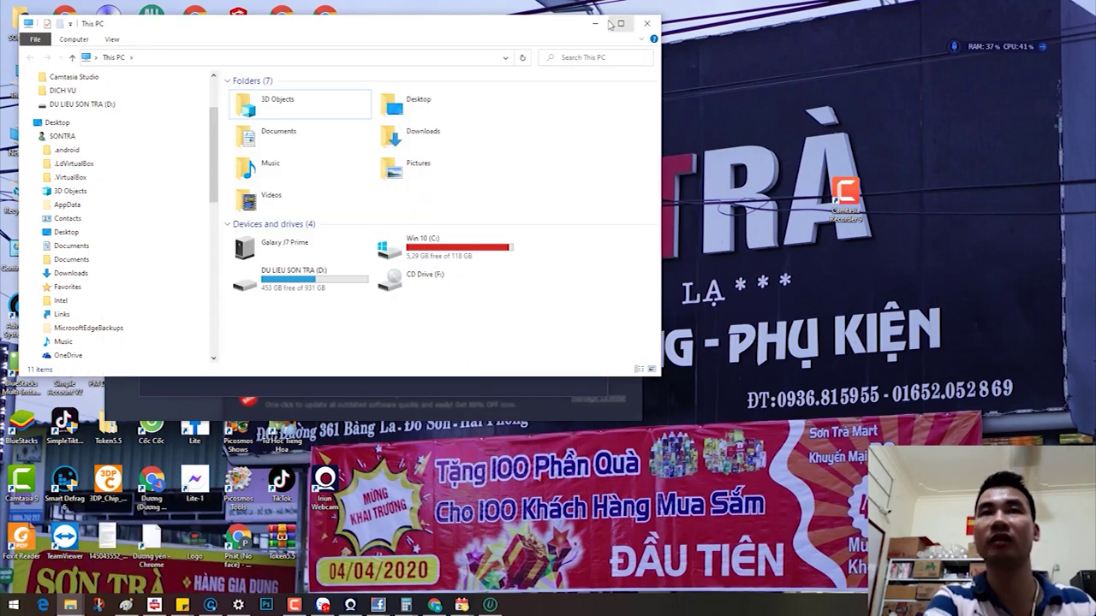
pyautogui.click(646, 23)
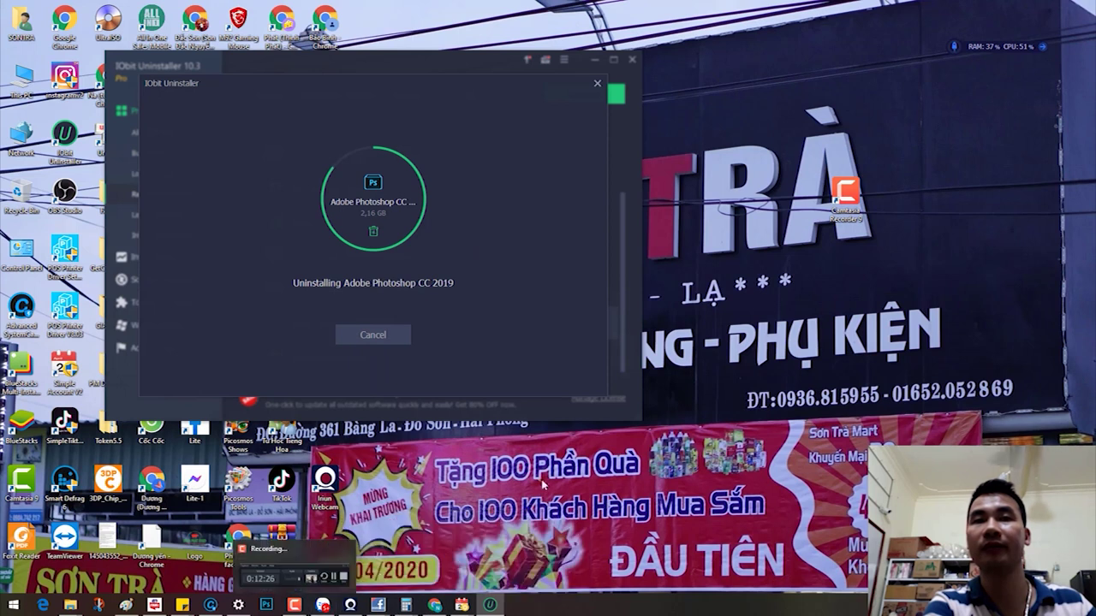
# Step: Delete Photoshop's leftover registry entries and files and acknowledge the completion
pyautogui.click(241, 607)
pyautogui.click(489, 605)
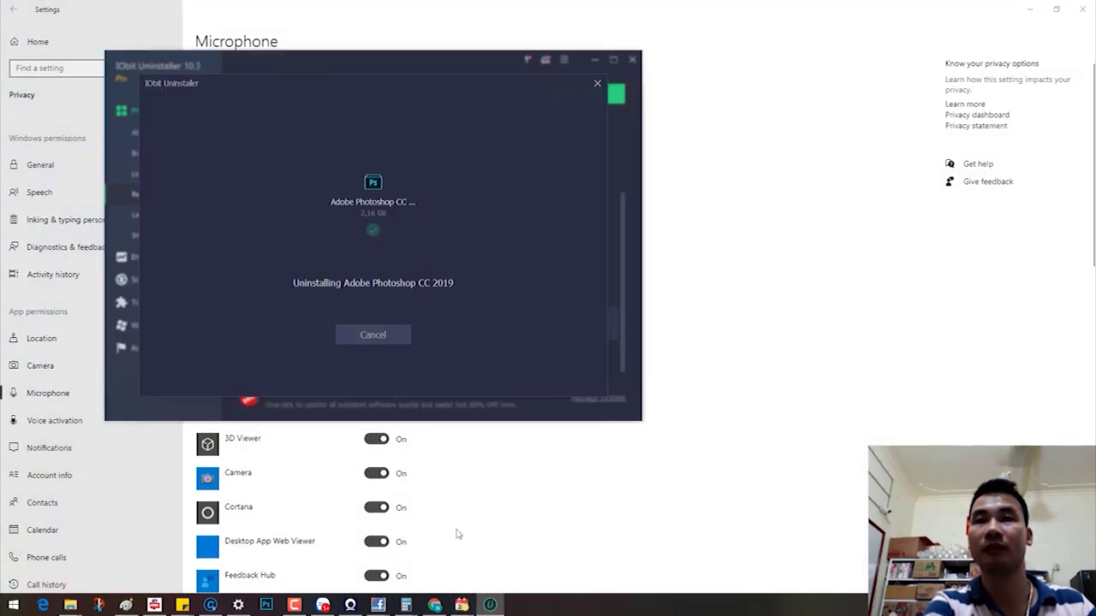
pyautogui.click(417, 365)
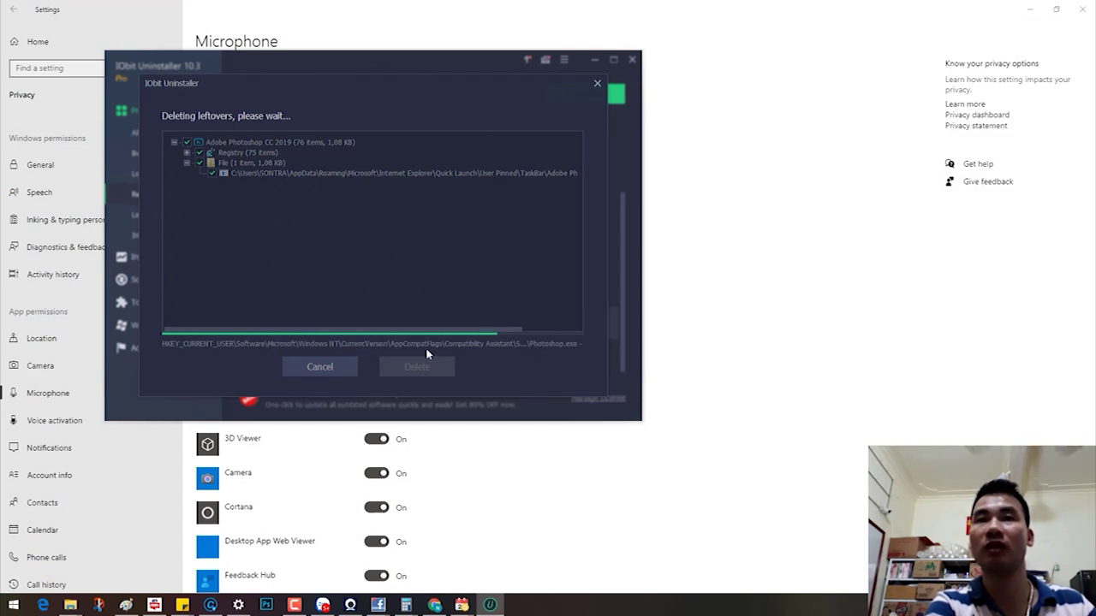
pyautogui.click(368, 321)
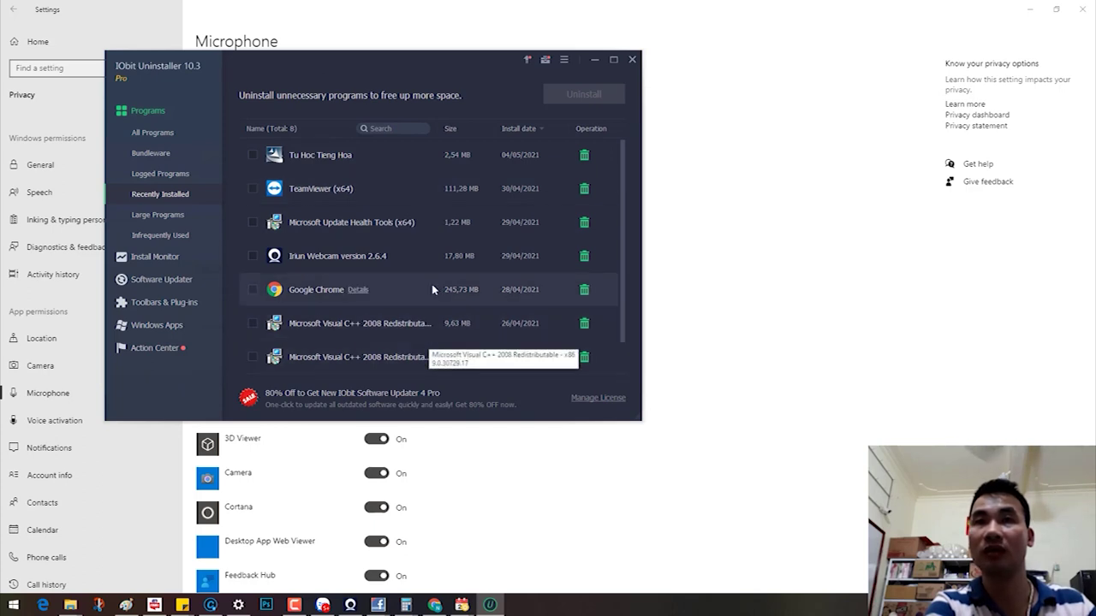
# Step: Show all 71 programs sorted by size with the largest at the top
pyautogui.click(452, 129)
pyautogui.click(453, 129)
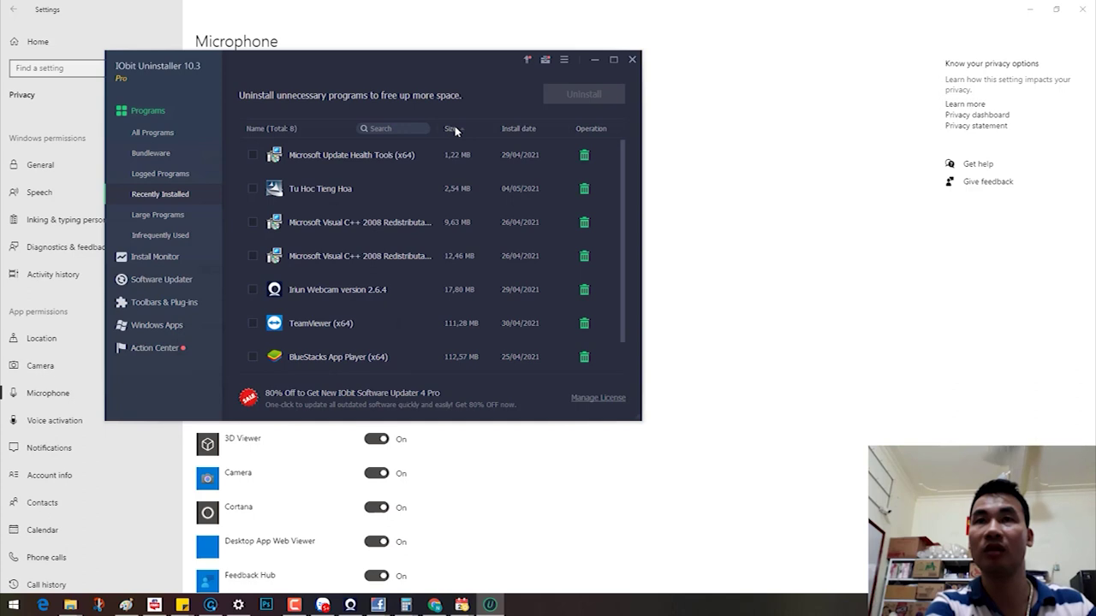
pyautogui.click(454, 129)
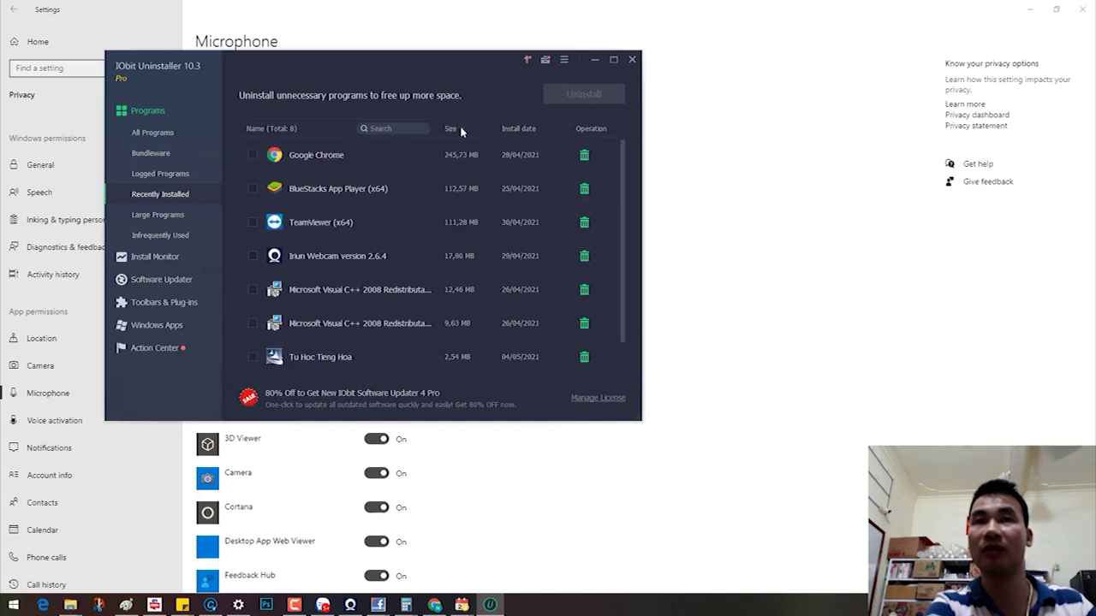
pyautogui.click(151, 152)
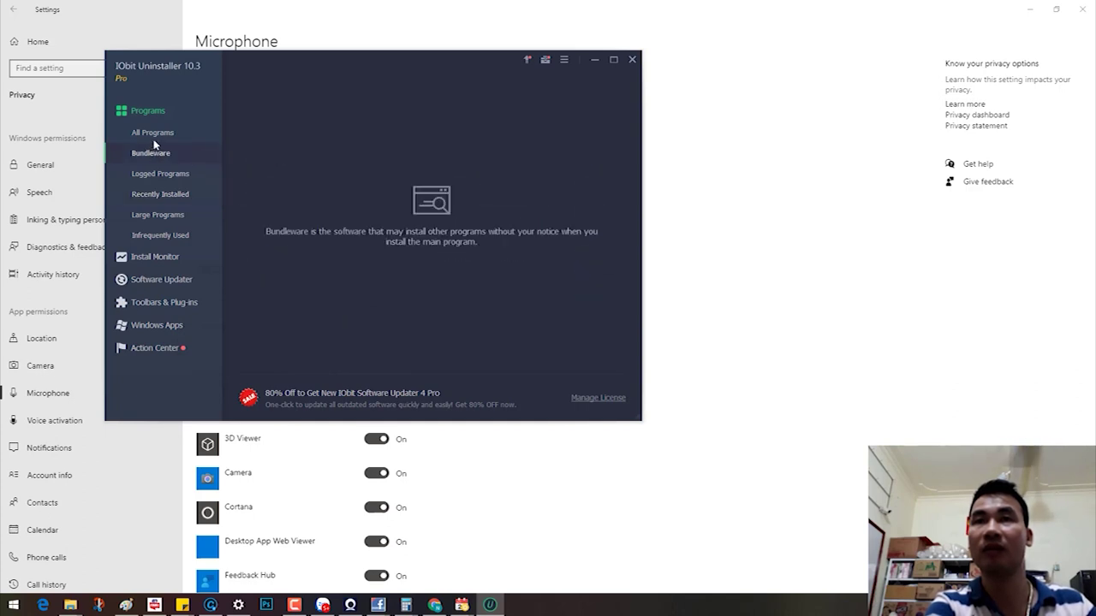
pyautogui.click(157, 133)
pyautogui.click(459, 129)
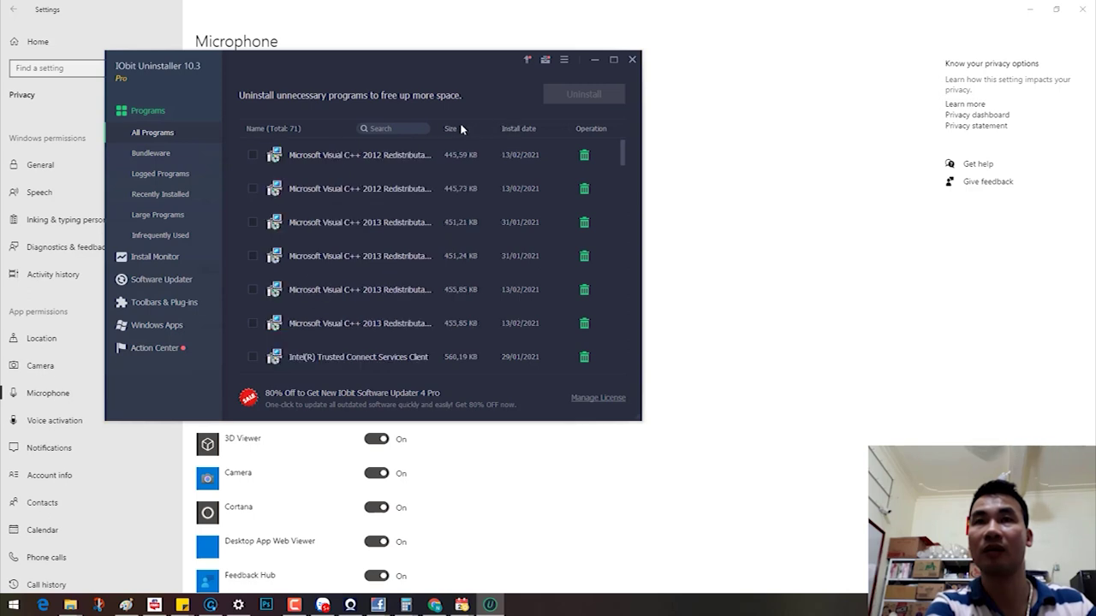
pyautogui.click(455, 130)
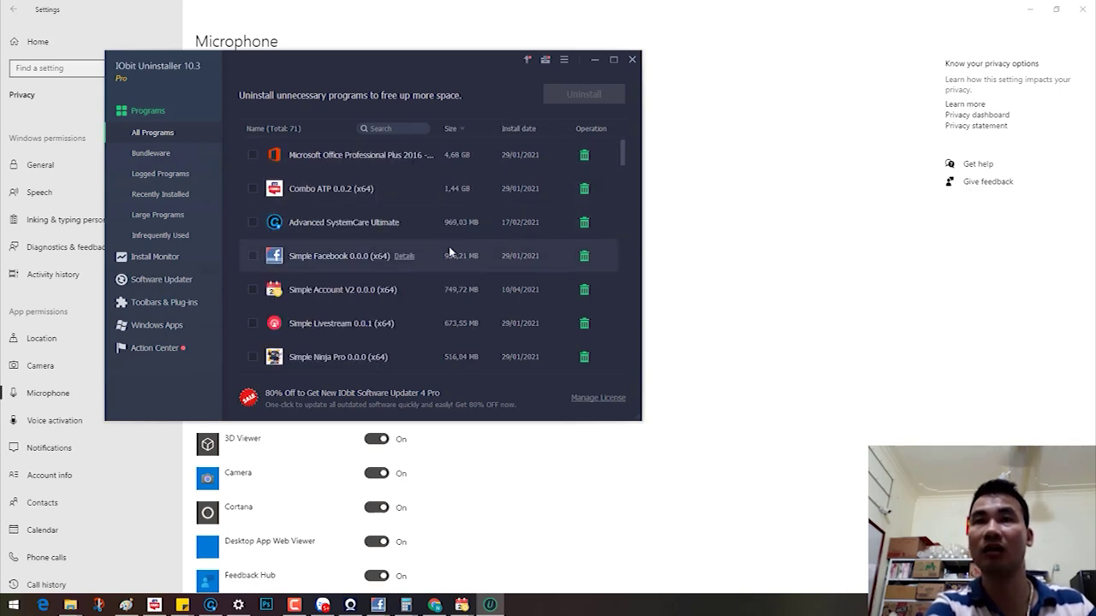
# Step: Confirm uninstalling Cốc Cốc, then open This PC from the desktop
pyautogui.scroll(-1, 471, 342)
pyautogui.click(584, 357)
pyautogui.click(452, 338)
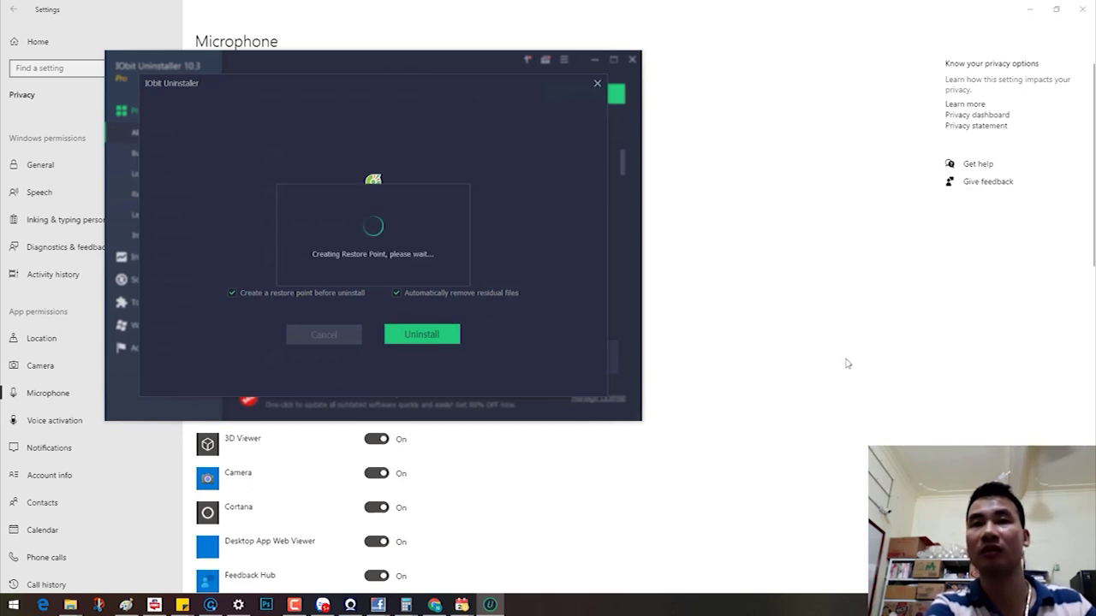
pyautogui.click(966, 195)
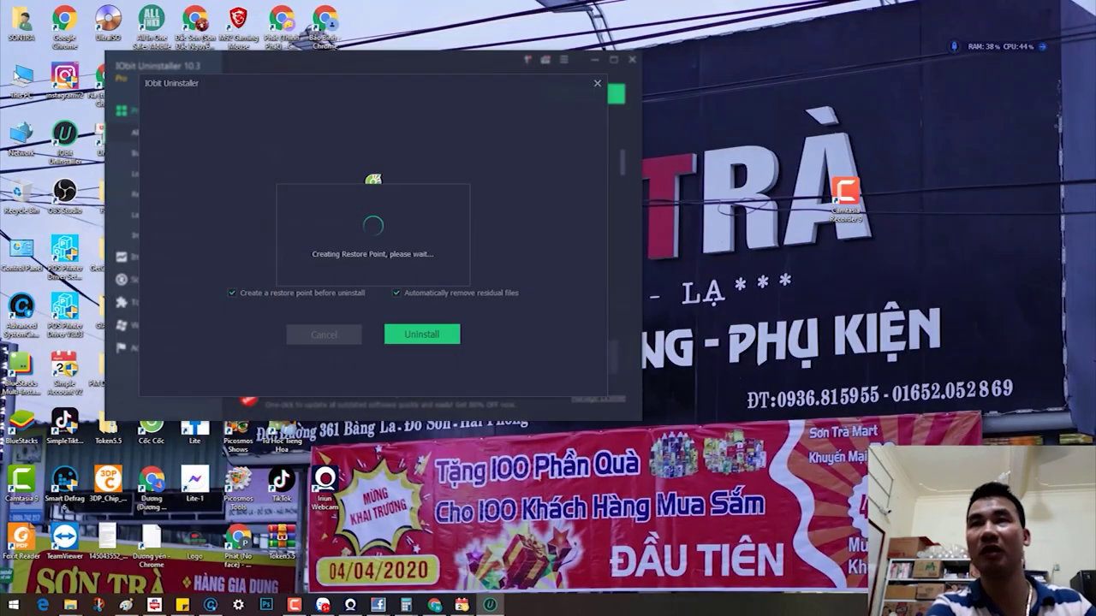
pyautogui.doubleClick(21, 79)
# Step: Refresh This PC and check Win 10 (C:), now at 6,54 GB free
pyautogui.click(497, 285)
pyautogui.rightClick(498, 287)
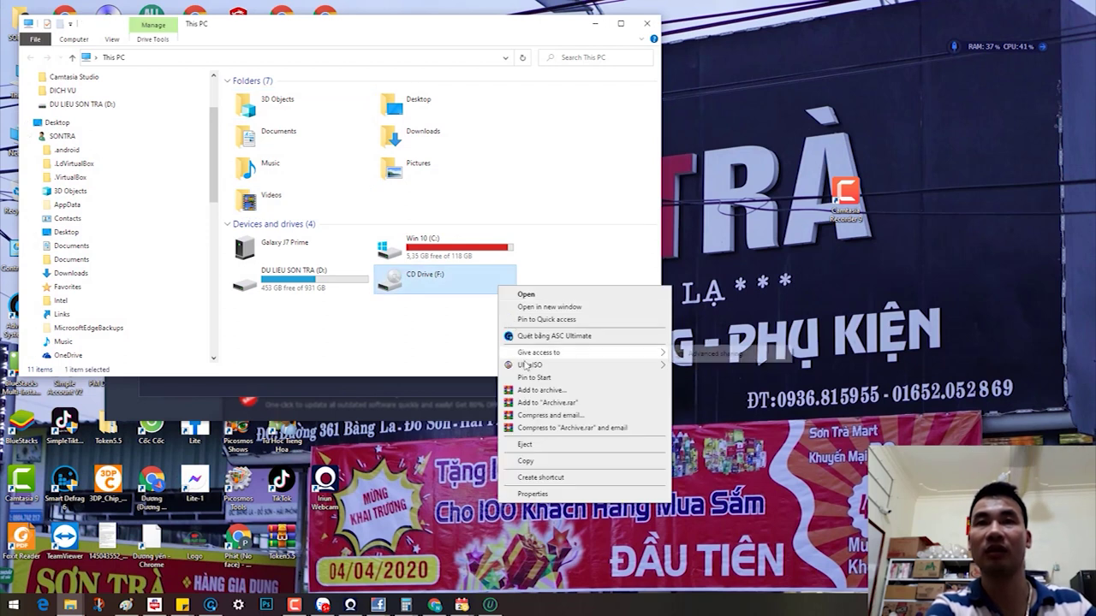
pyautogui.rightClick(436, 352)
pyautogui.click(465, 396)
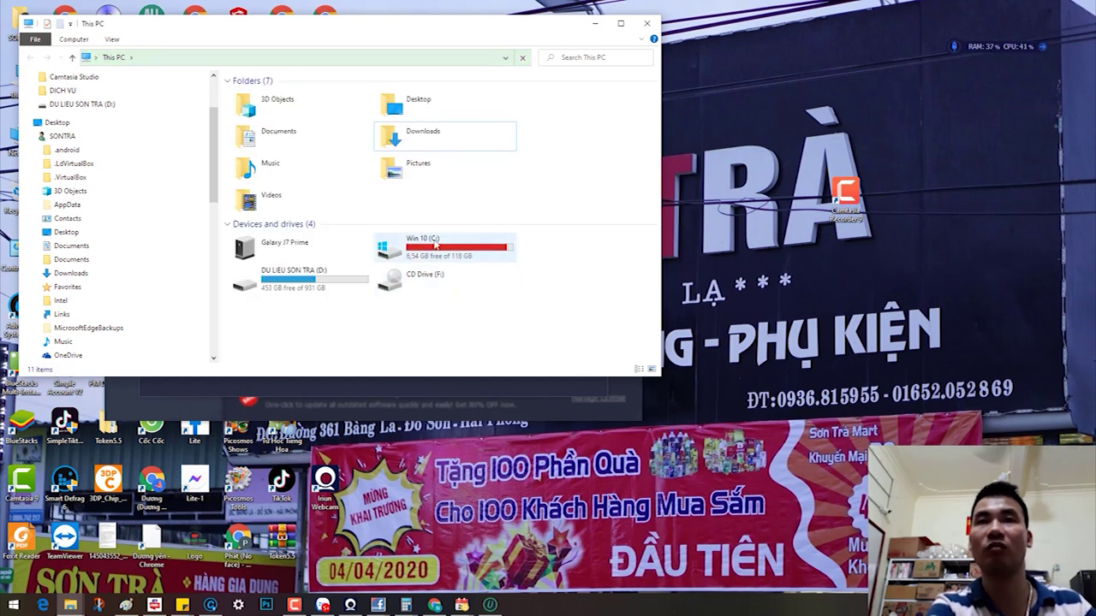
pyautogui.moveTo(452, 250)
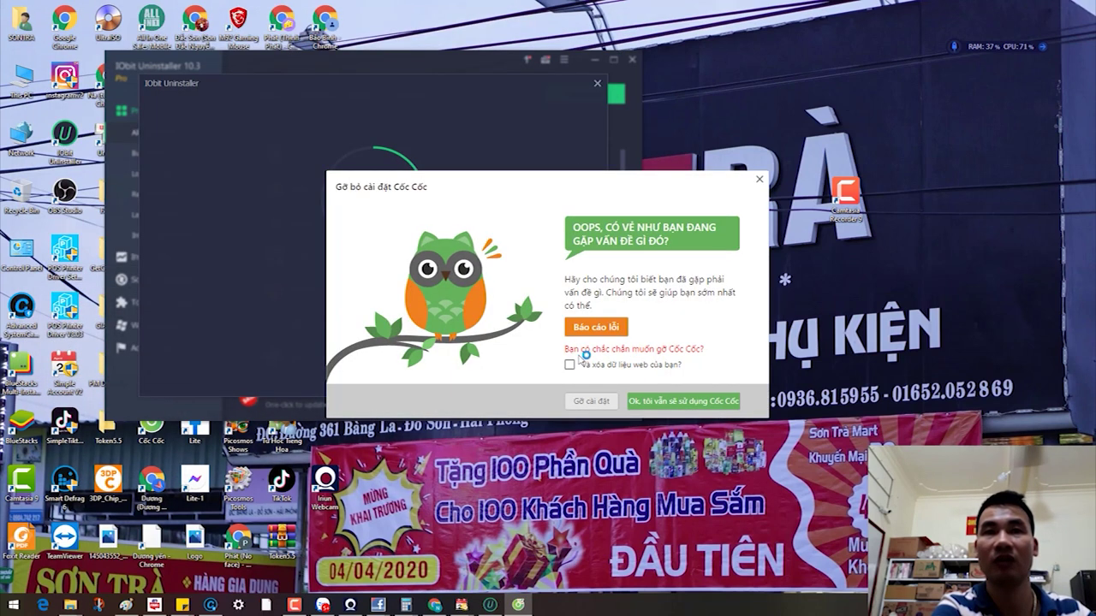
# Step: Tick 'Và xóa dữ liệu web của bạn?', confirm 'Gỡ cài đặt', and close the opened browser page
pyautogui.click(570, 366)
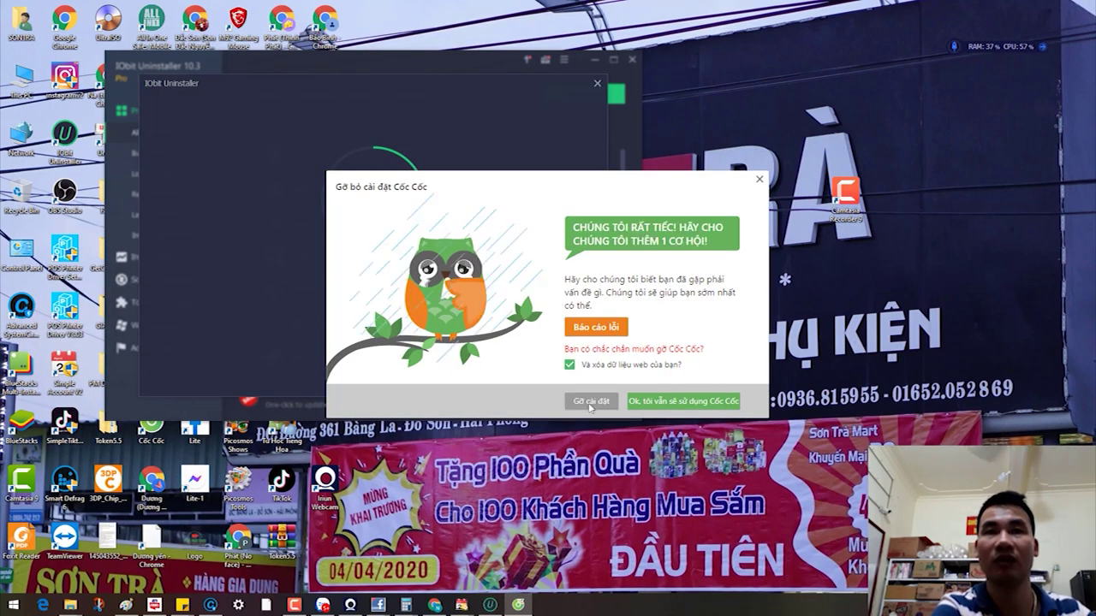
pyautogui.click(589, 402)
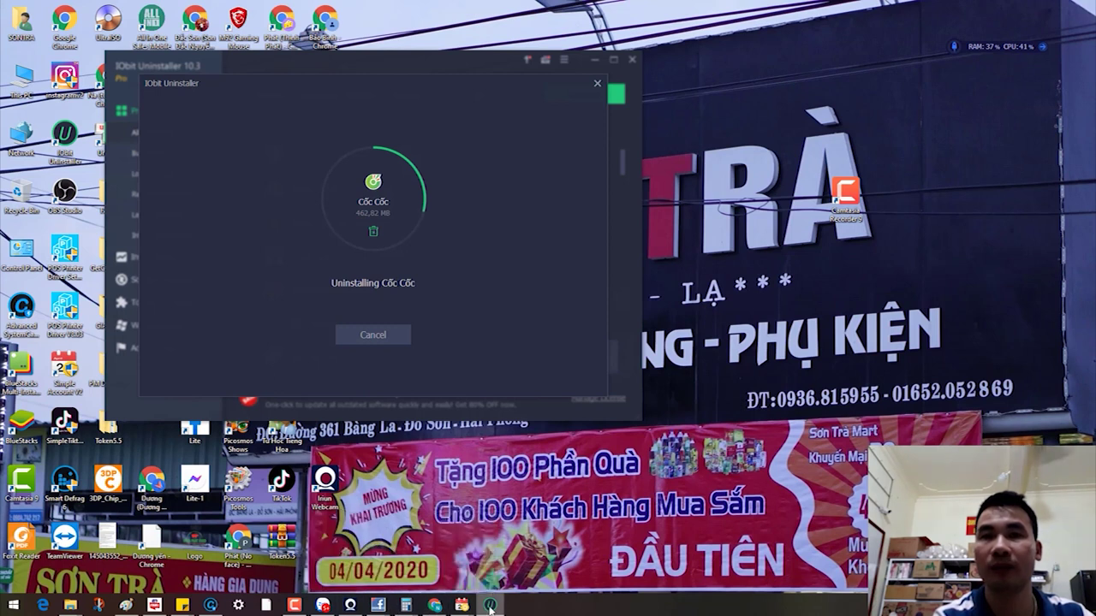
pyautogui.moveTo(489, 606)
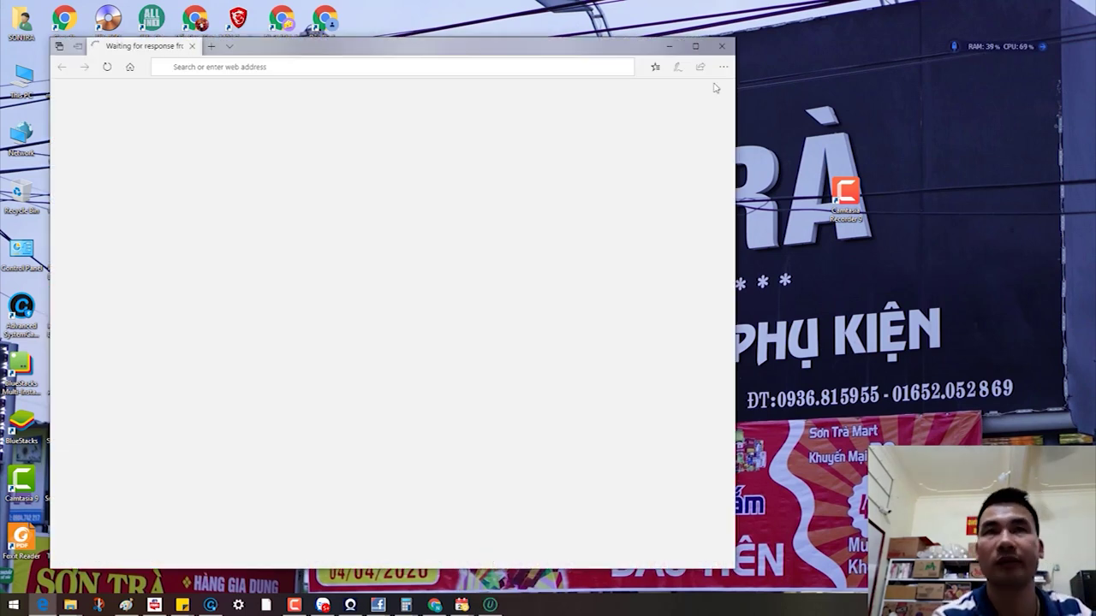
pyautogui.click(722, 45)
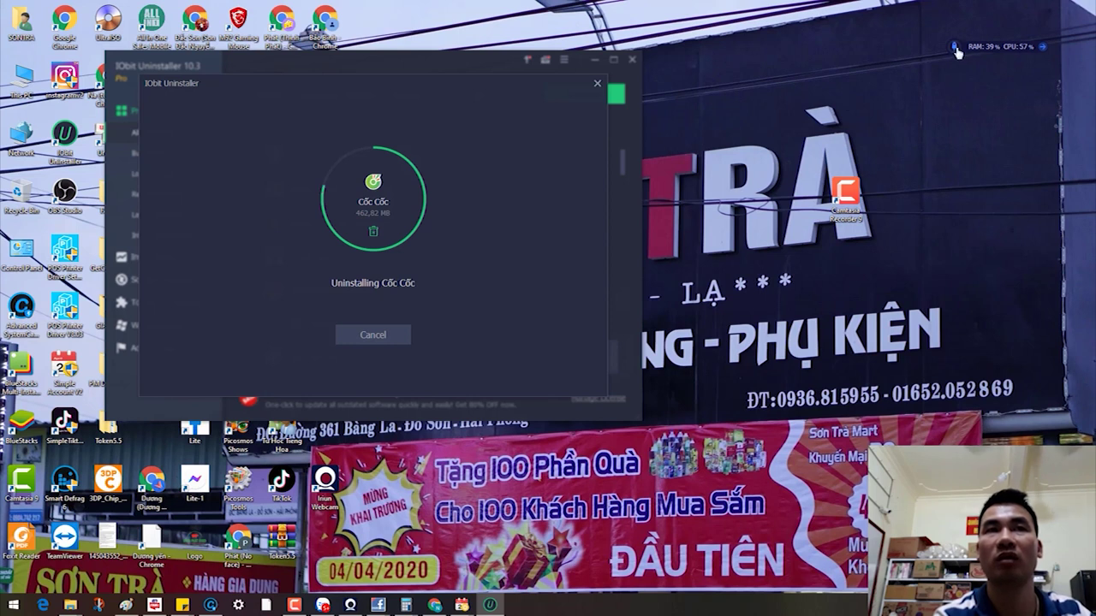
# Step: Start Smart Defrag's Defrag & Prioritize Files (Slow) pass and minimize its progress window
pyautogui.click(209, 604)
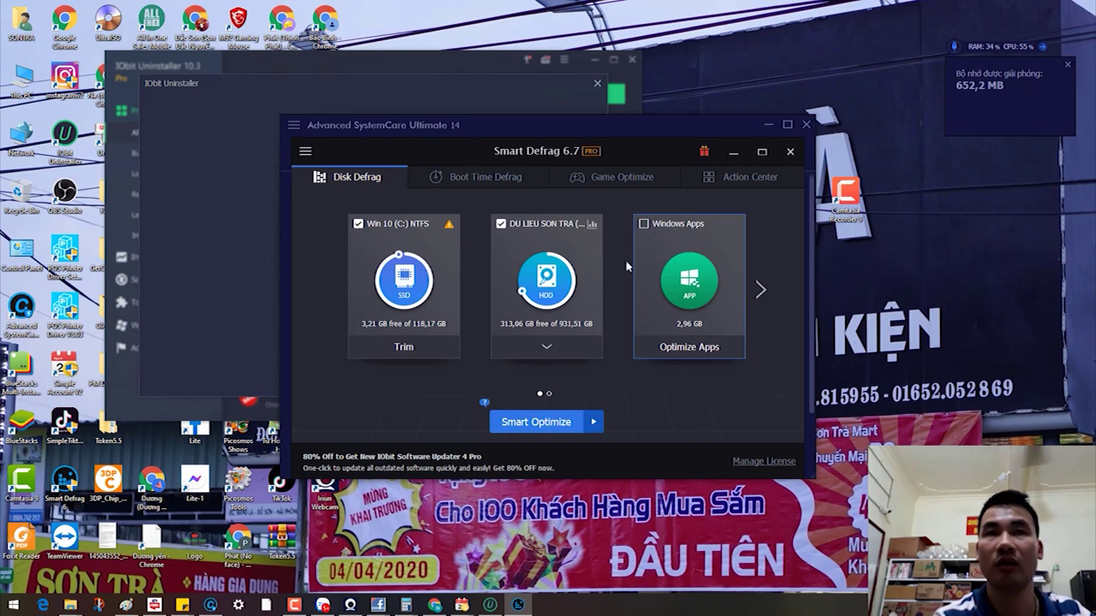
pyautogui.click(594, 421)
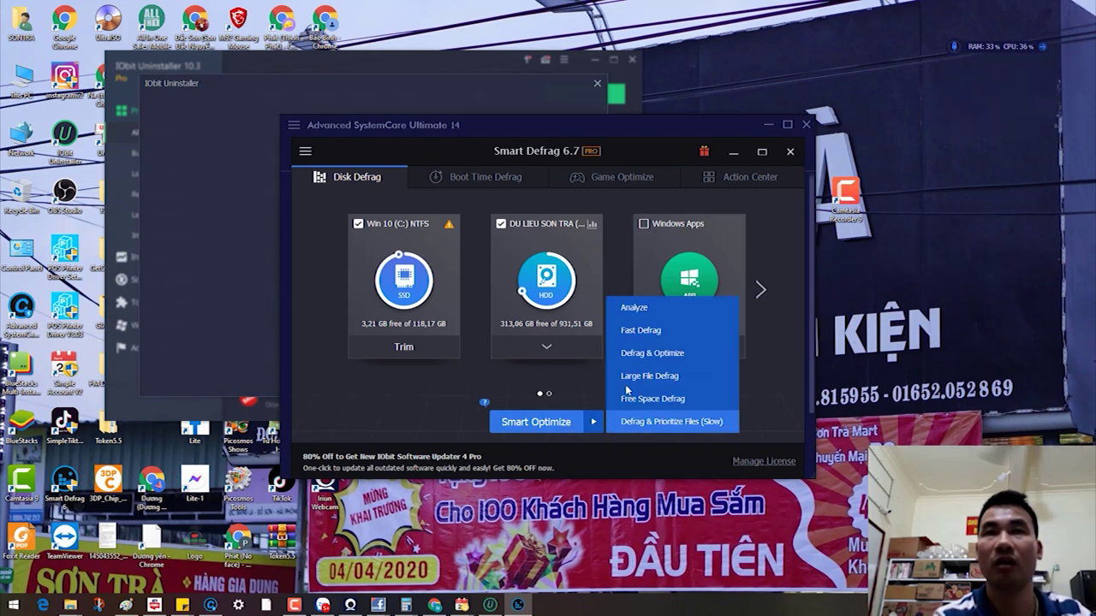
pyautogui.click(292, 127)
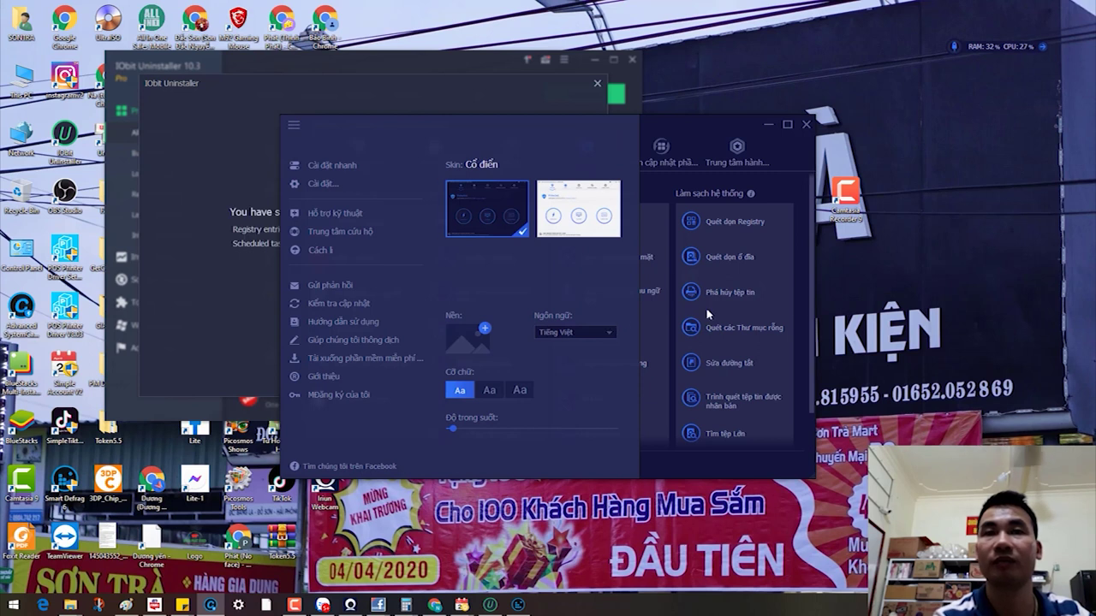
pyautogui.click(768, 125)
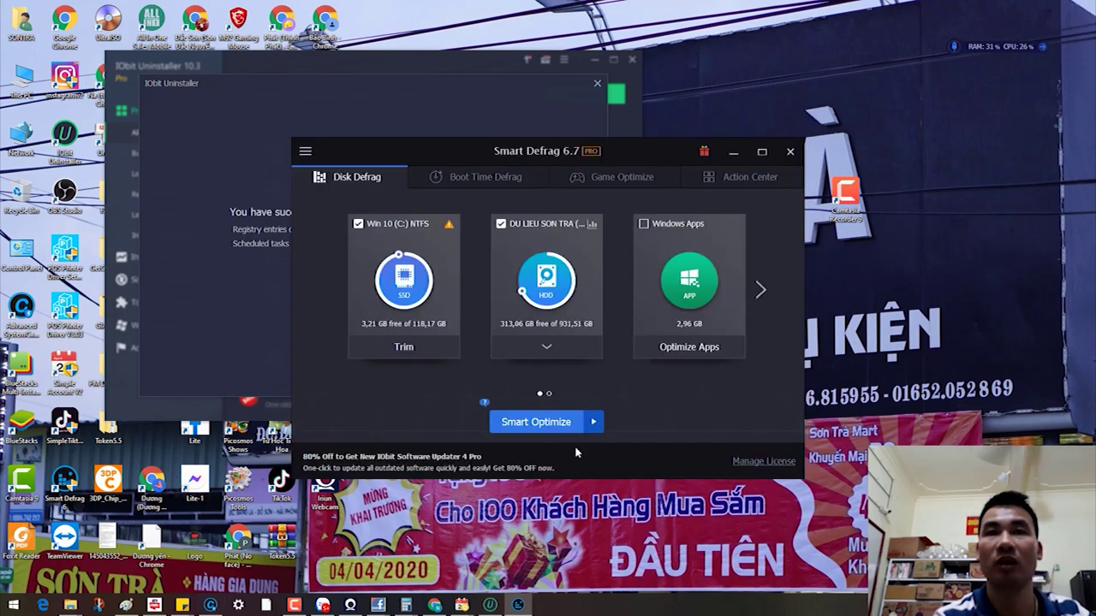
pyautogui.click(594, 423)
pyautogui.click(651, 423)
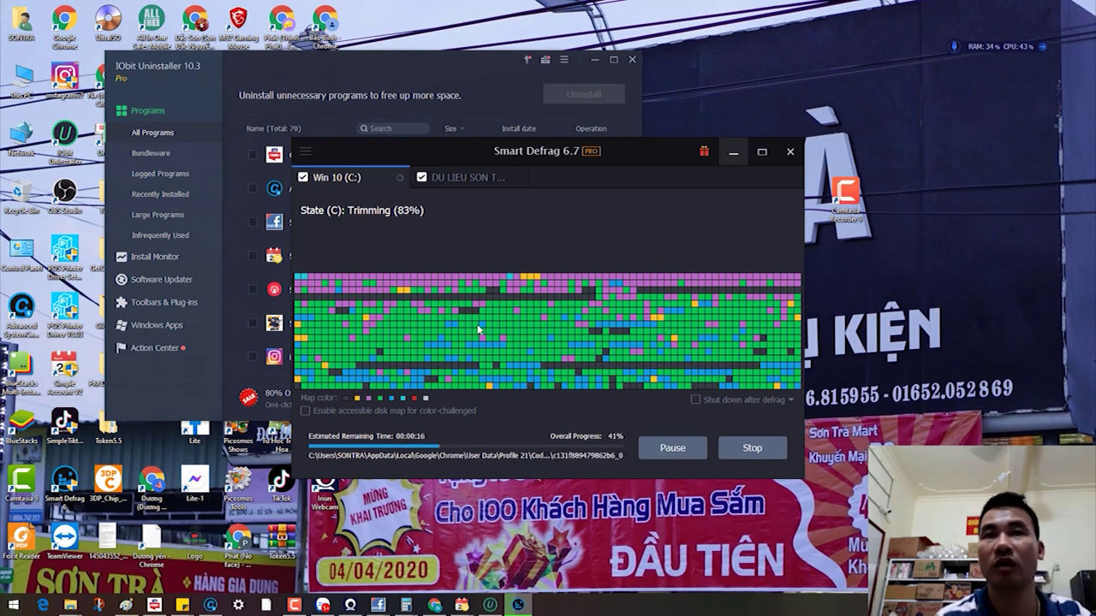
pyautogui.press('super+Down')
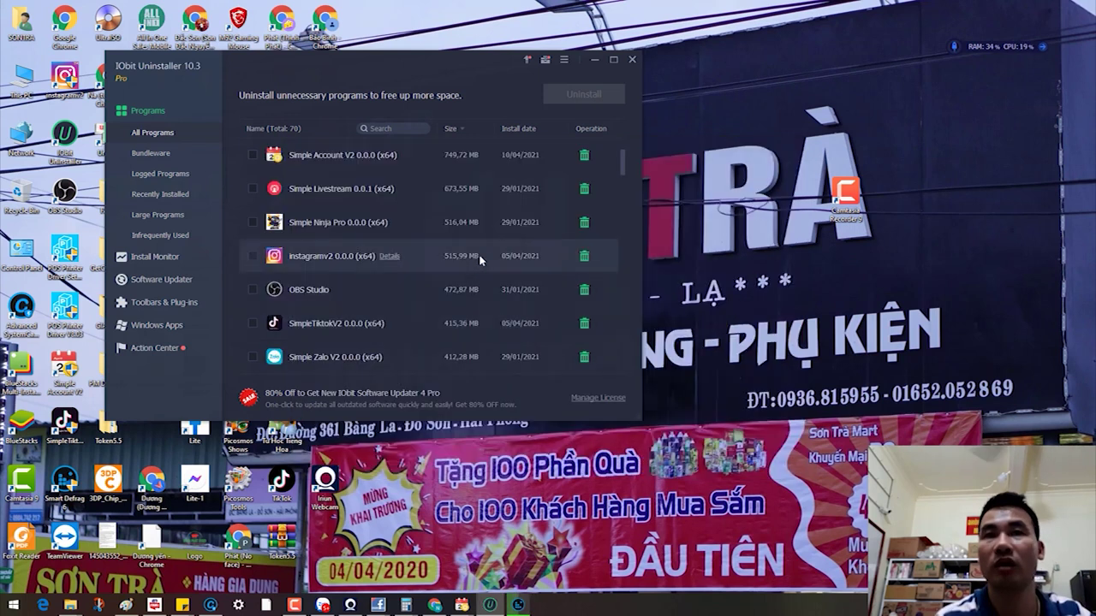
# Step: Confirm uninstalling instagramv2 and close the Camtasia Studio folder window
pyautogui.click(585, 256)
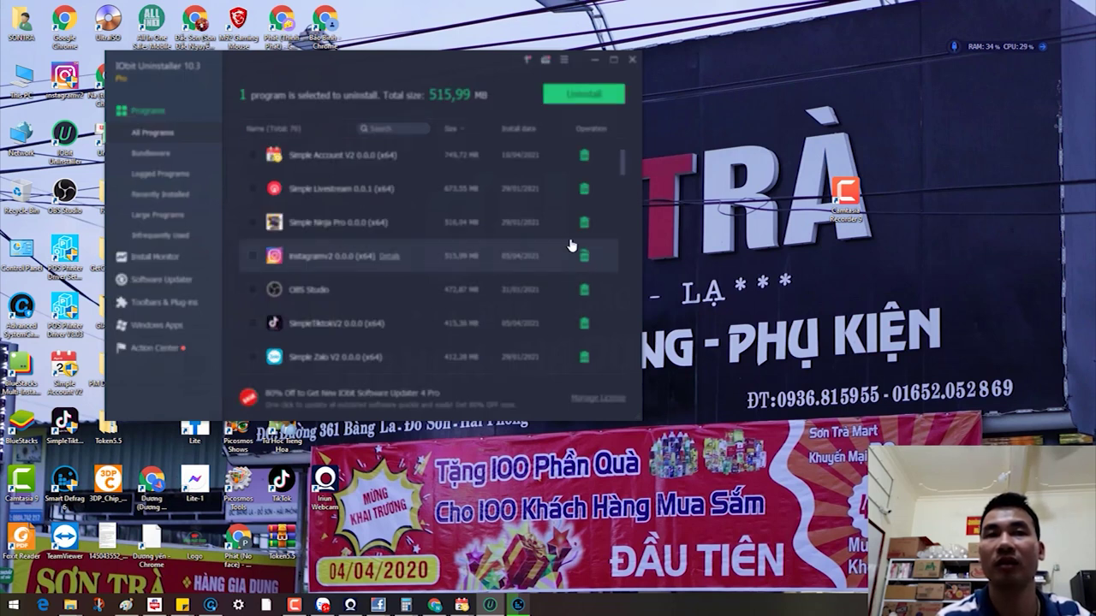
pyautogui.click(444, 334)
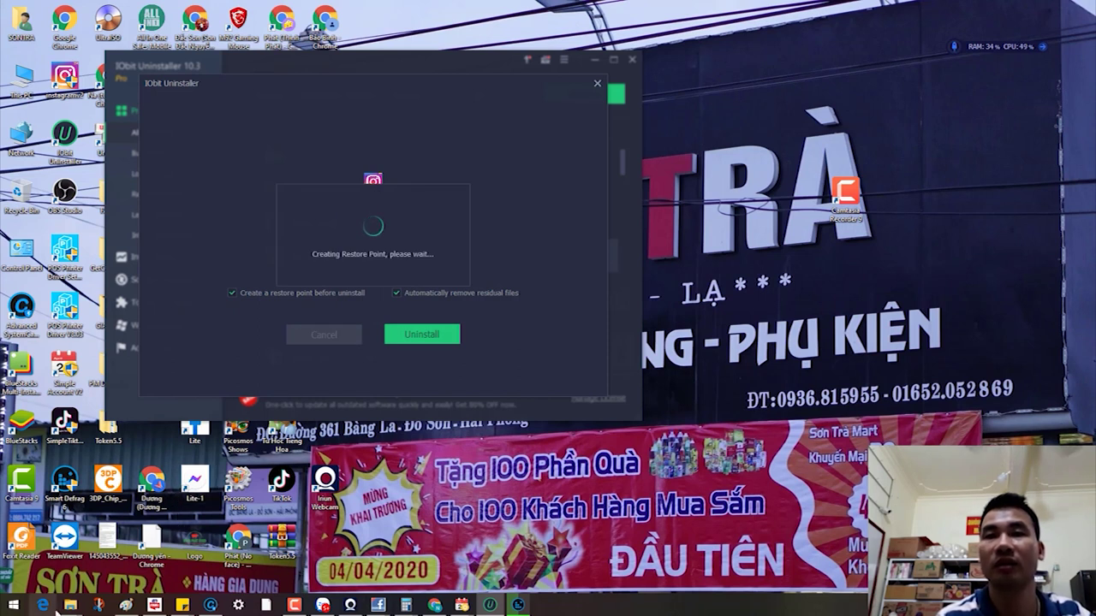
pyautogui.moveTo(70, 604)
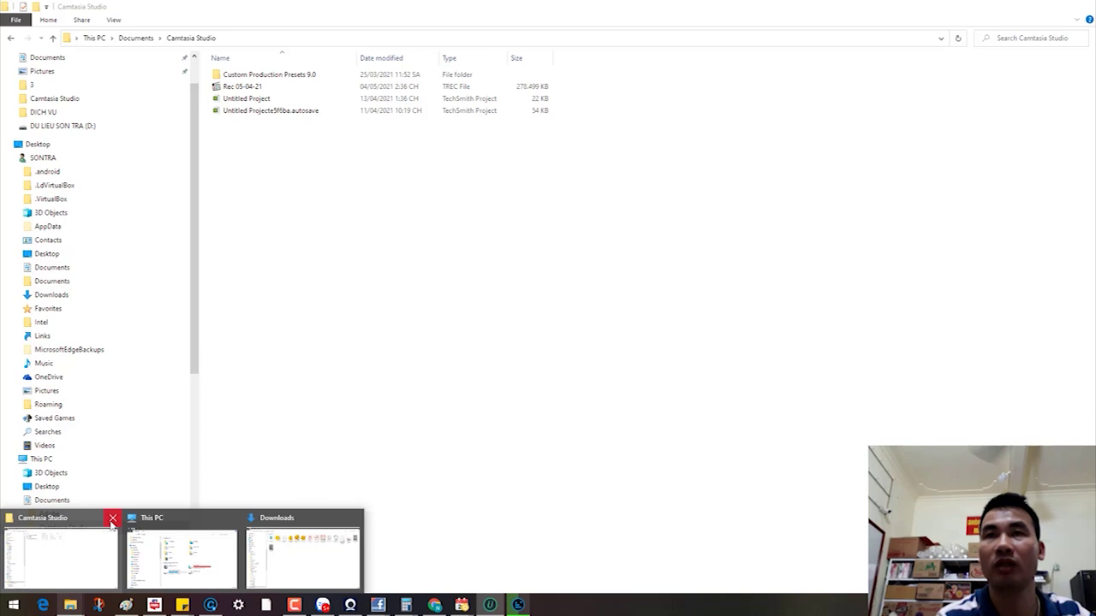
pyautogui.click(112, 520)
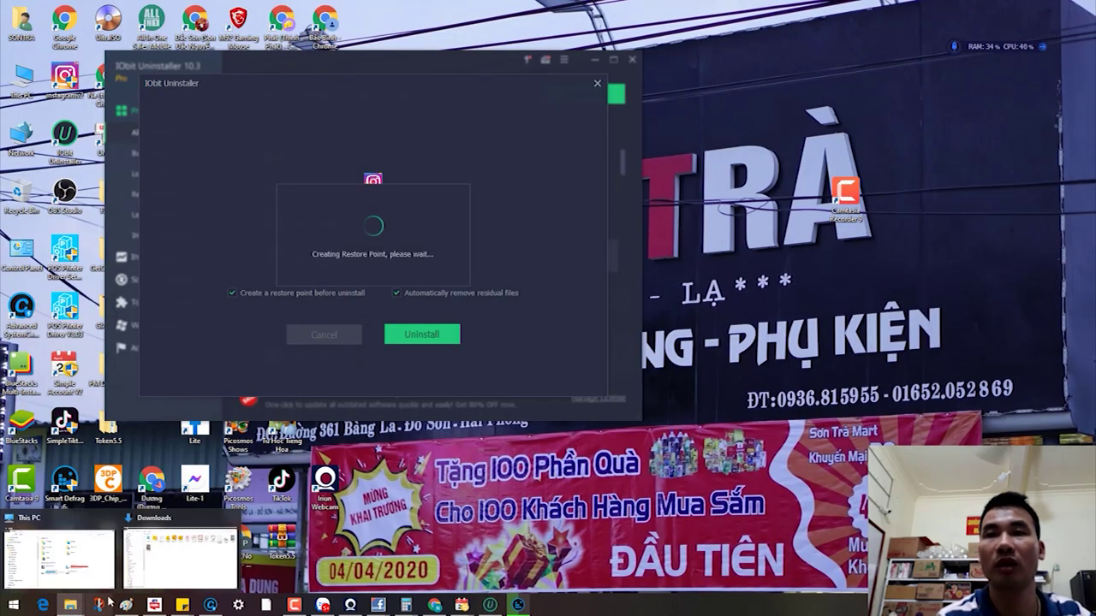
# Step: Close the Downloads folder window and bring Smart Defrag's drive D progress forward
pyautogui.click(179, 548)
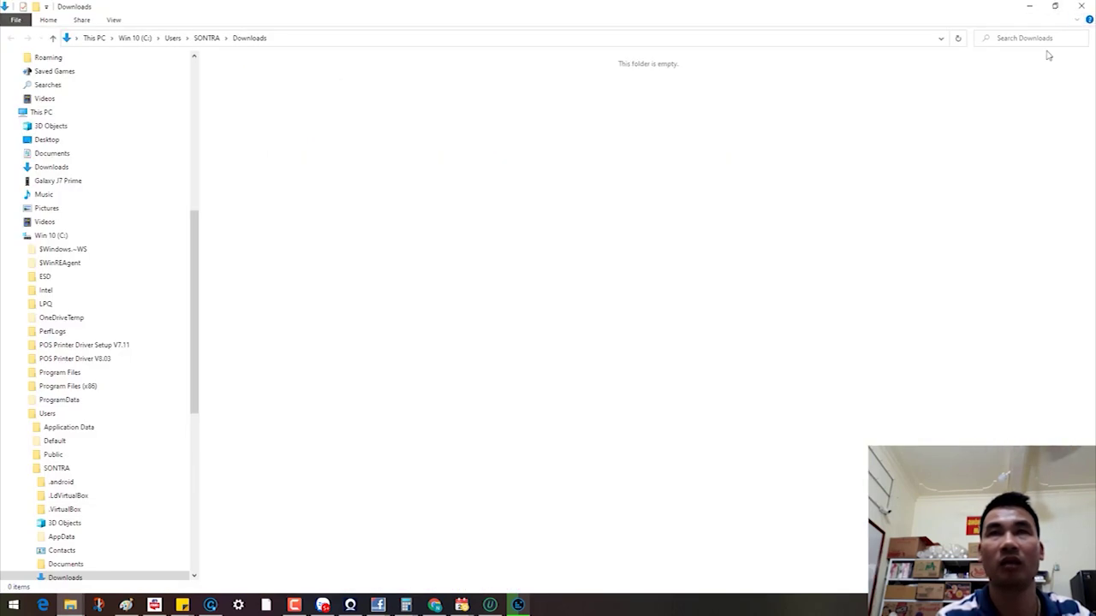
pyautogui.click(1082, 6)
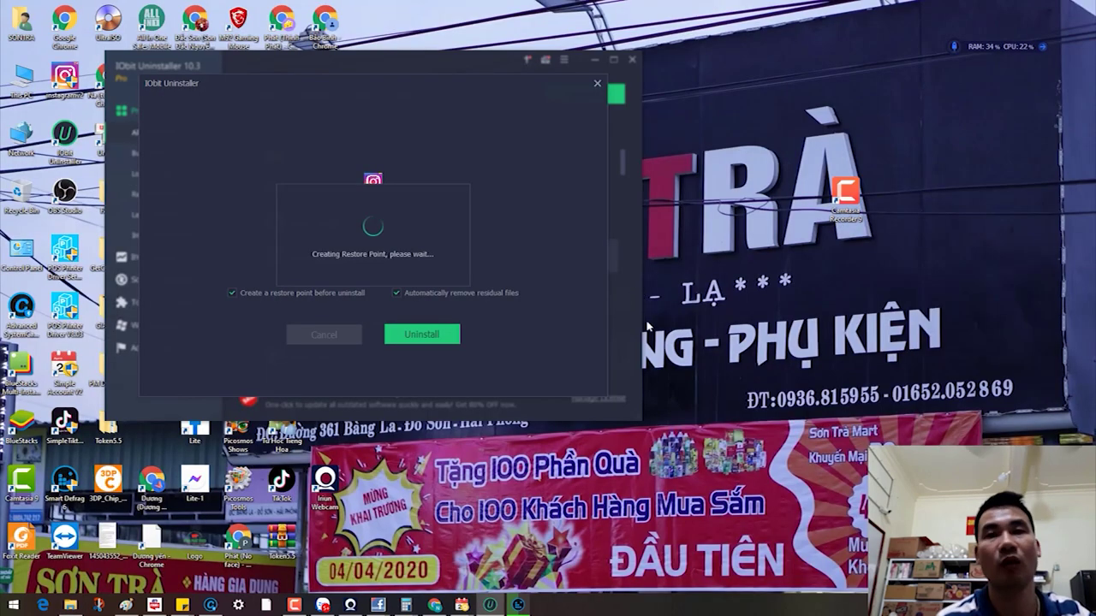
pyautogui.moveTo(503, 608)
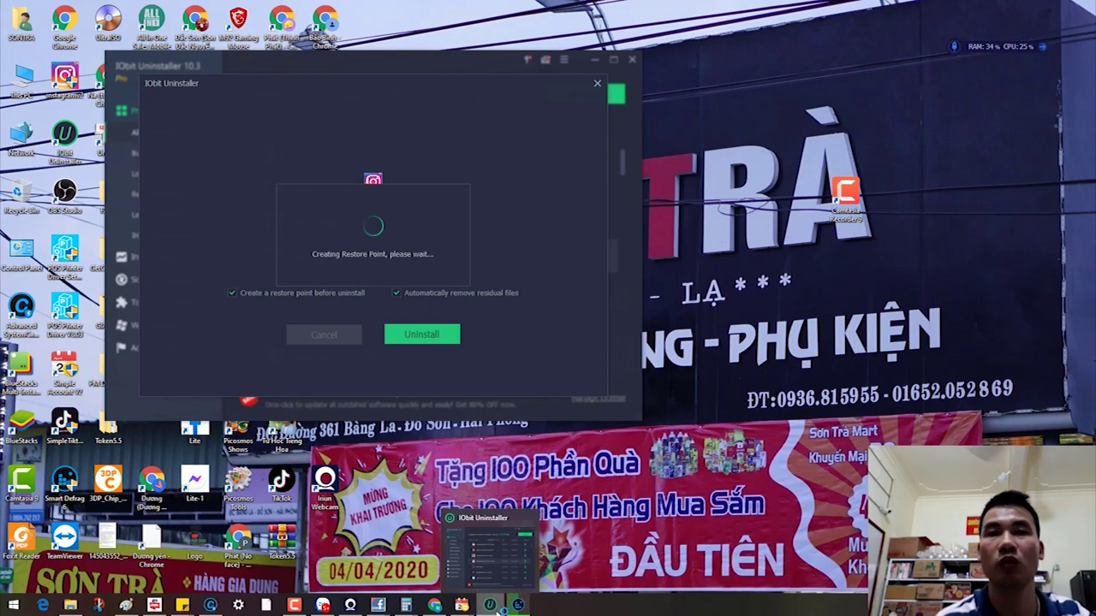
pyautogui.click(518, 605)
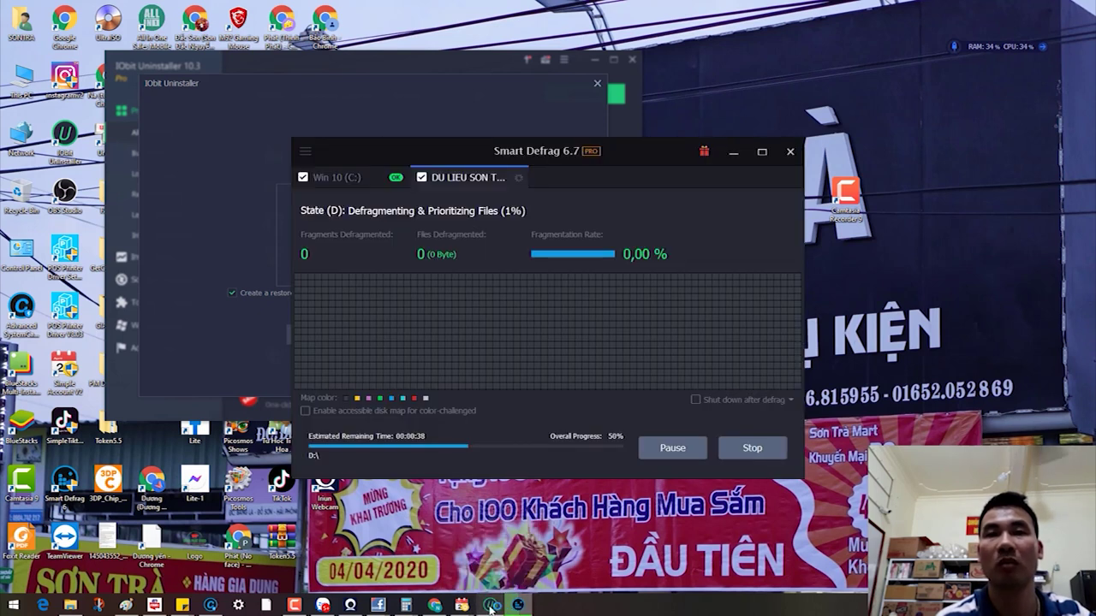
# Step: Close Chrome's IObit page, minimize Simple Account V2, and return to the restore-point dialog
pyautogui.moveTo(461, 606)
pyautogui.click(504, 572)
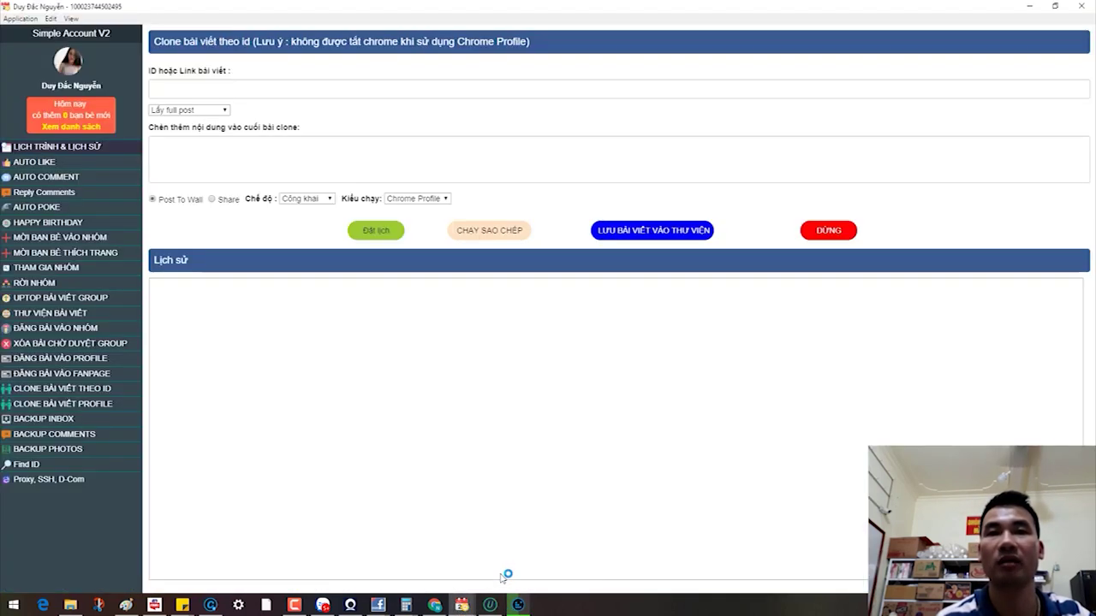
pyautogui.click(434, 606)
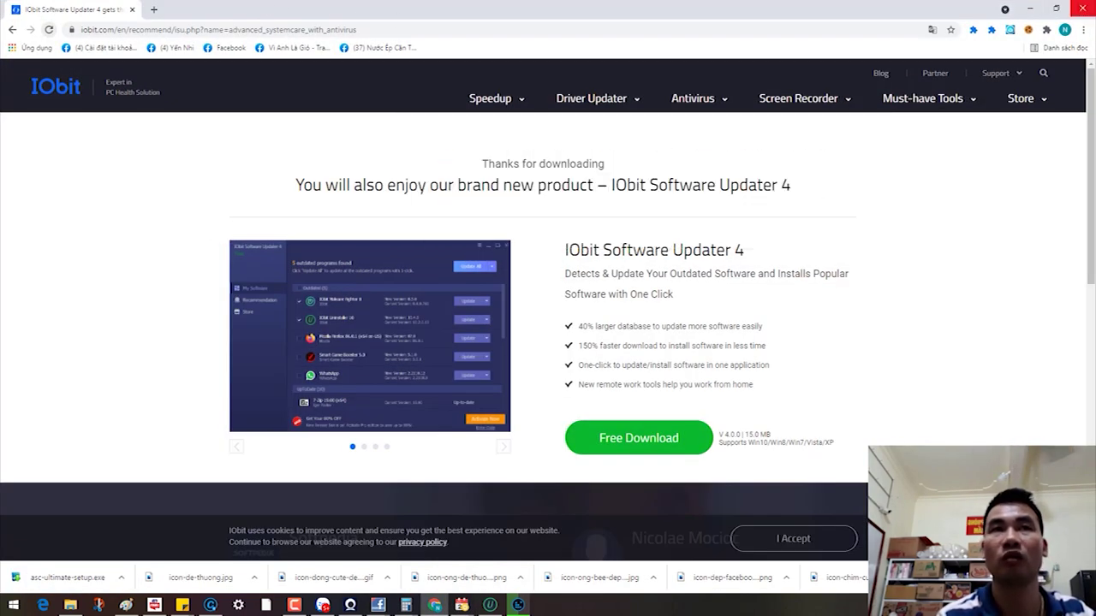
pyautogui.click(1082, 9)
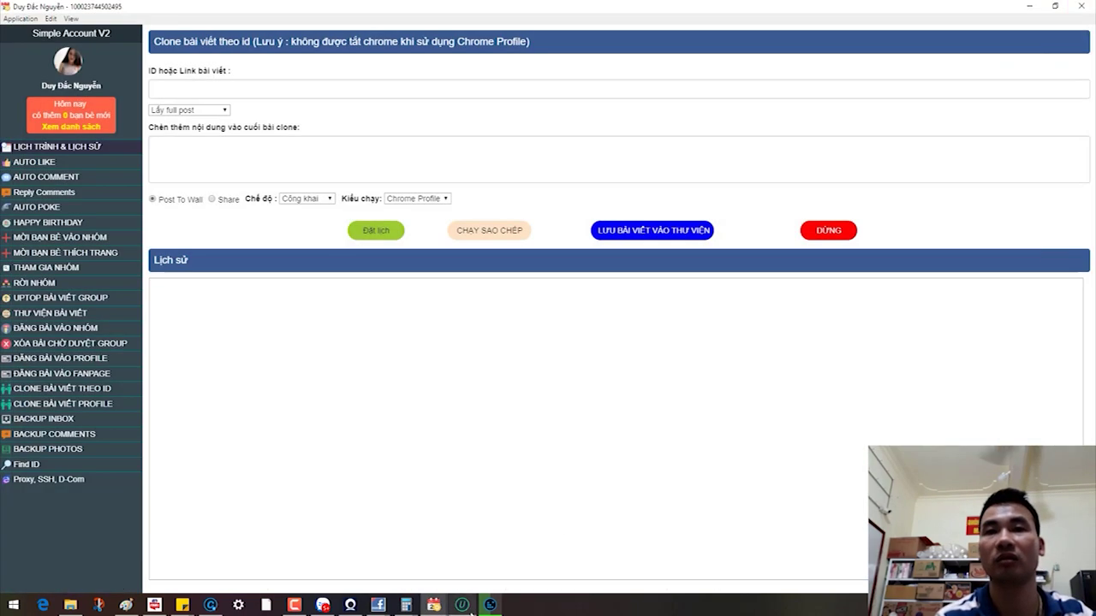
pyautogui.click(461, 606)
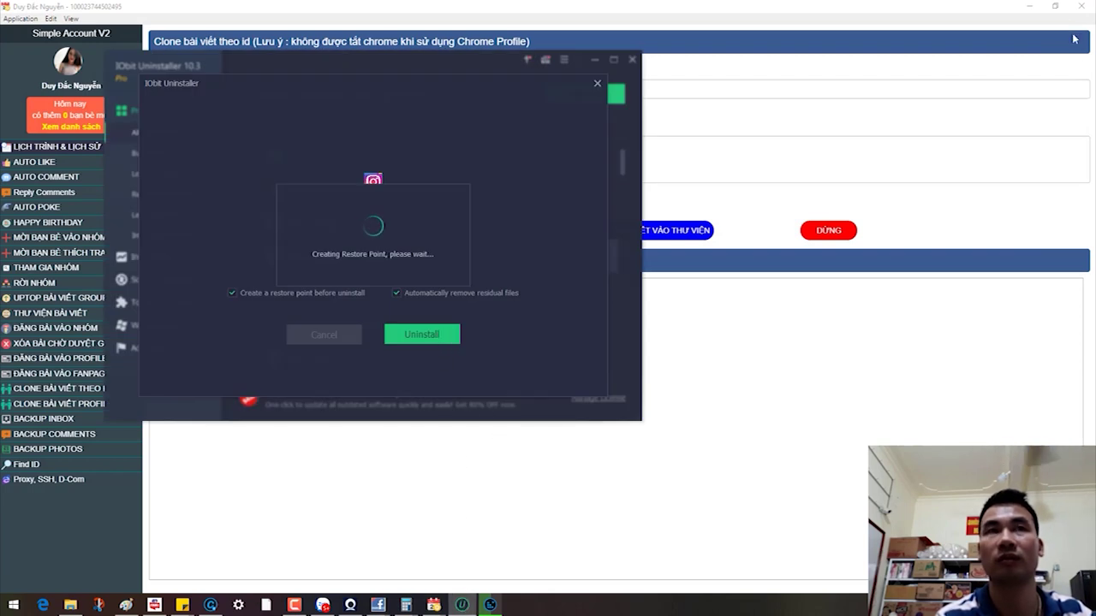
pyautogui.click(1030, 6)
pyautogui.moveTo(462, 604)
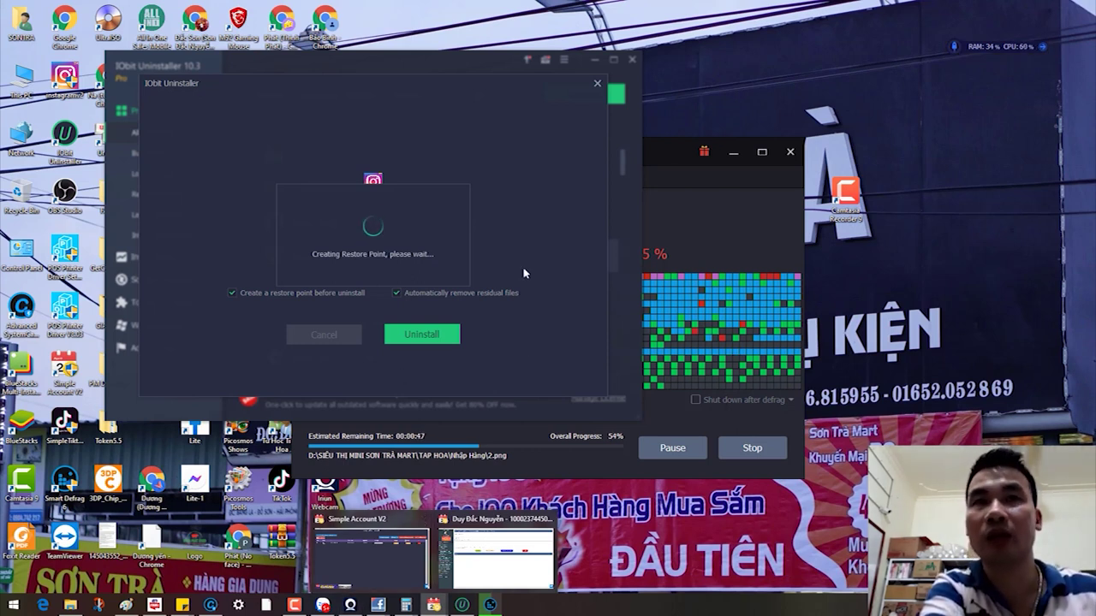
# Step: Confirm removing instagramv2, then refresh and minimize the This PC window
pyautogui.click(421, 334)
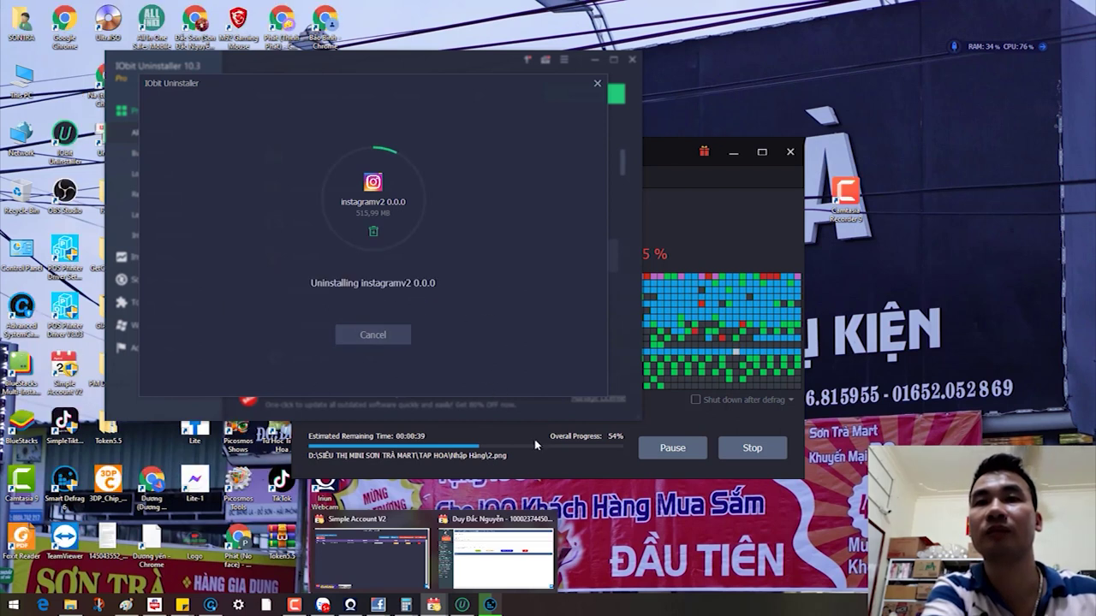
pyautogui.moveTo(540, 569)
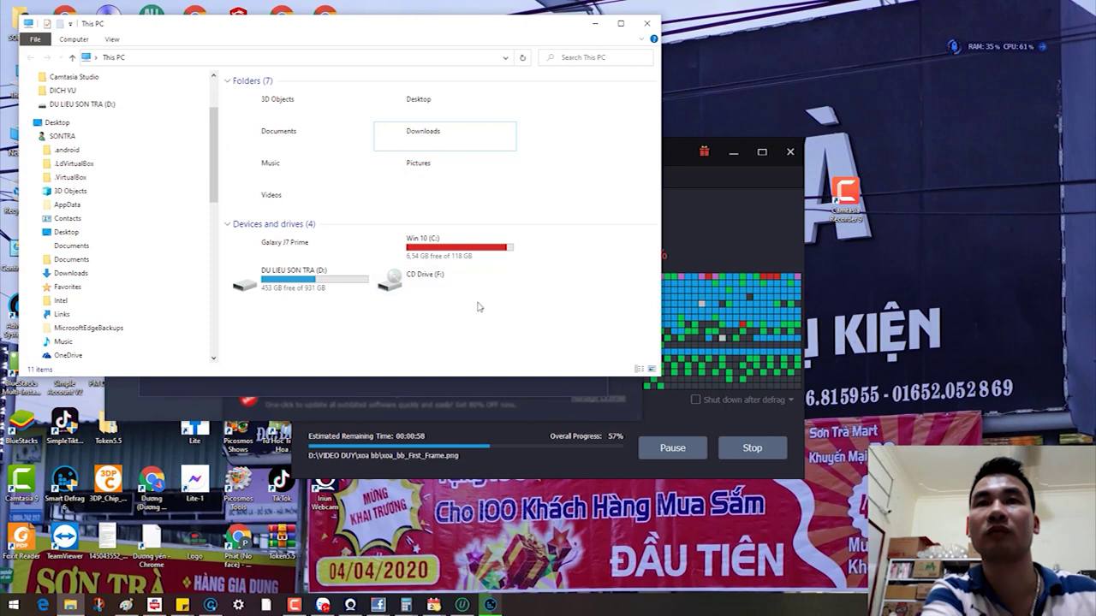
pyautogui.rightClick(479, 306)
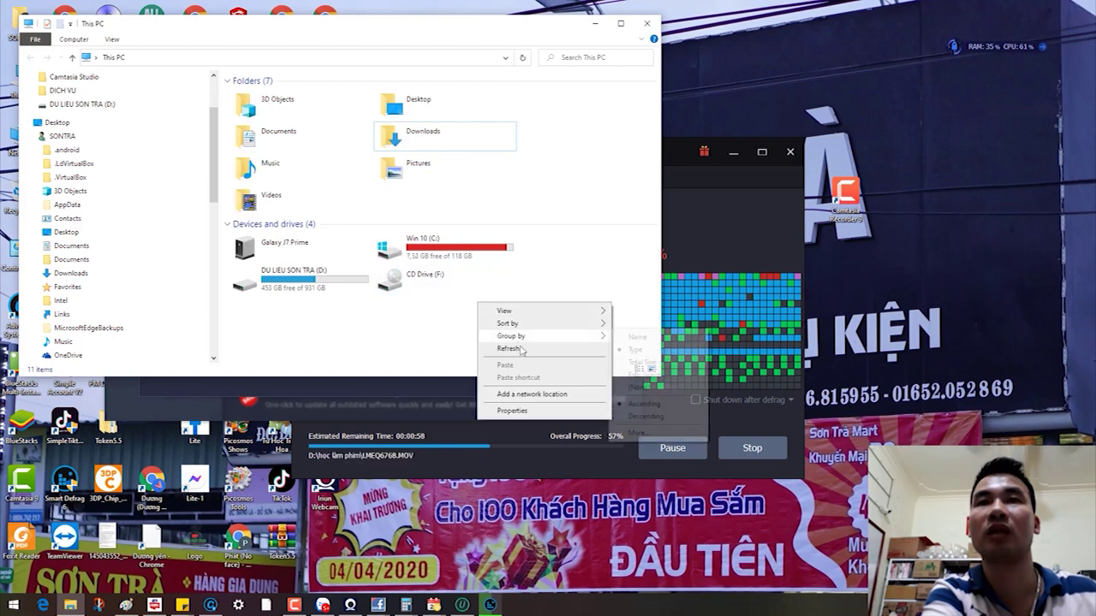
pyautogui.click(508, 348)
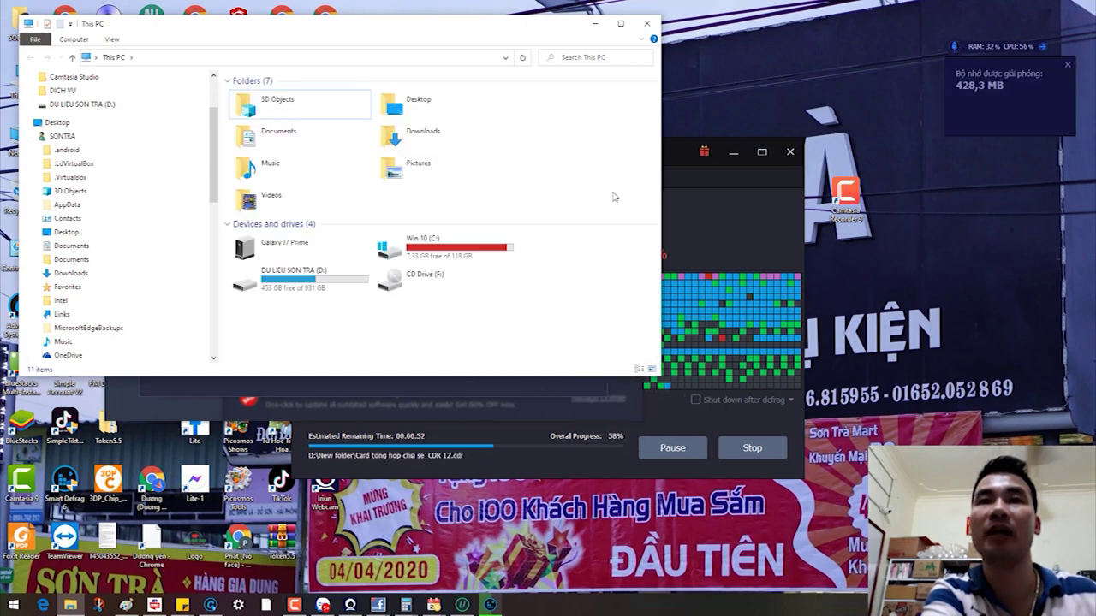
pyautogui.click(601, 29)
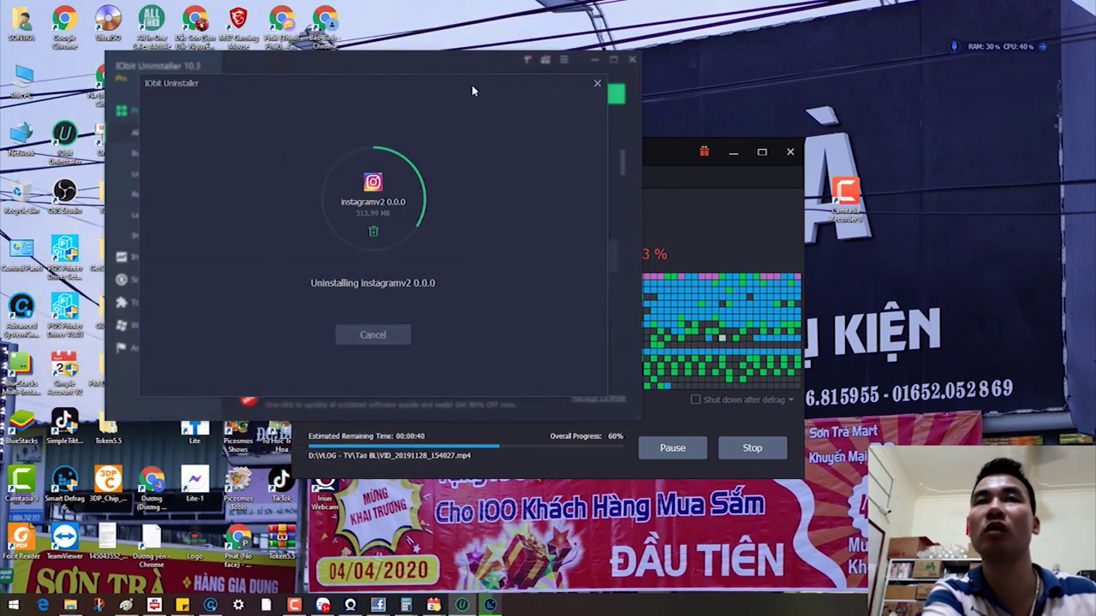
# Step: Shift the uninstall progress dialog aside and back while checking Smart Defrag's progress
pyautogui.moveTo(480, 89); pyautogui.dragTo(906, 71)
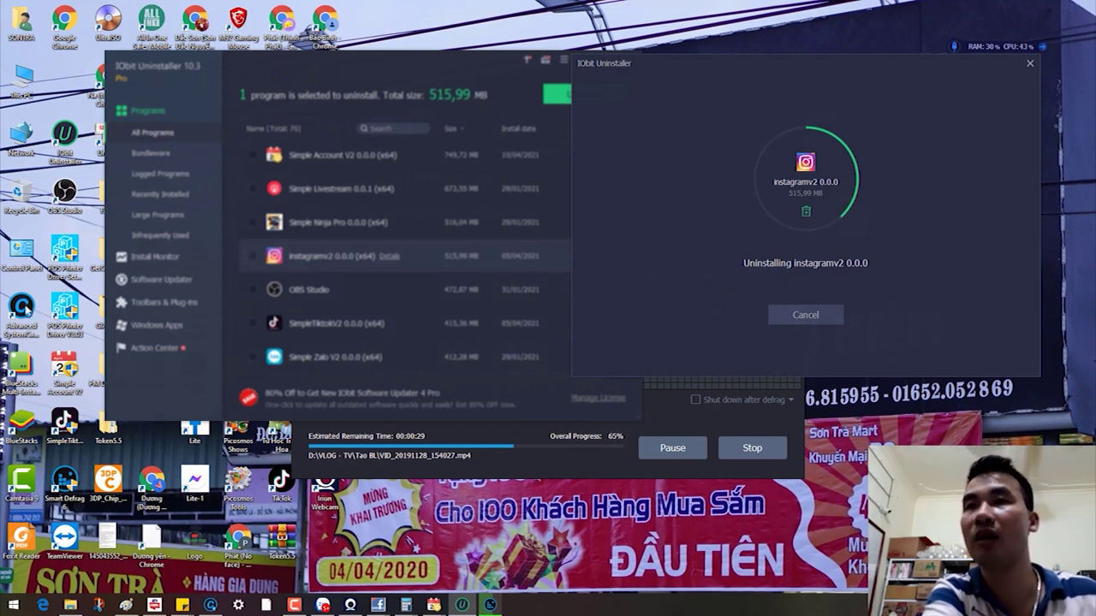
pyautogui.click(22, 309)
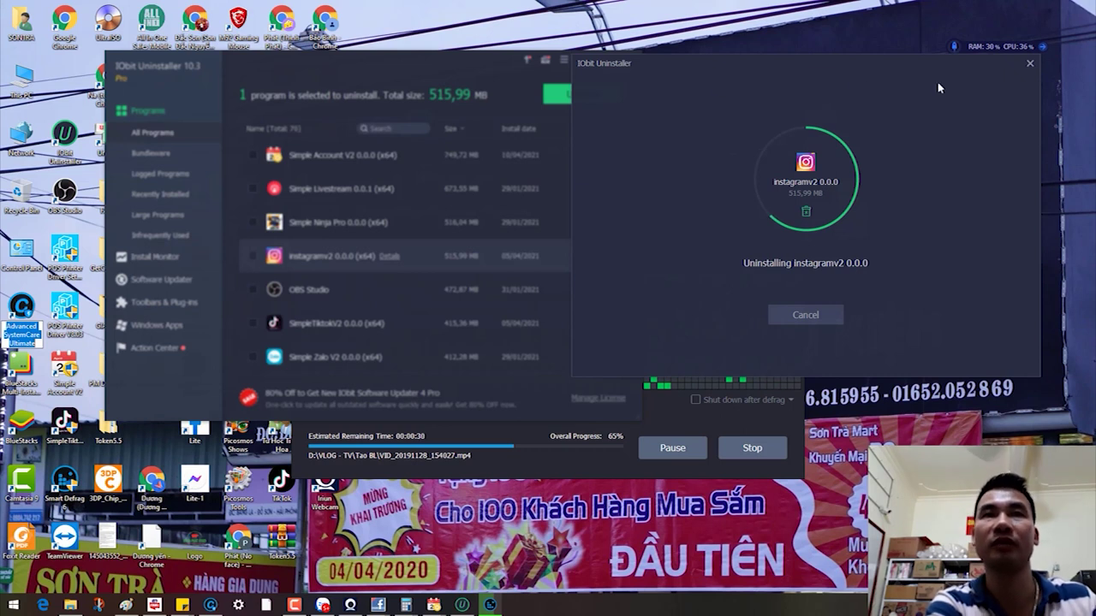
pyautogui.moveTo(853, 81); pyautogui.dragTo(552, 78)
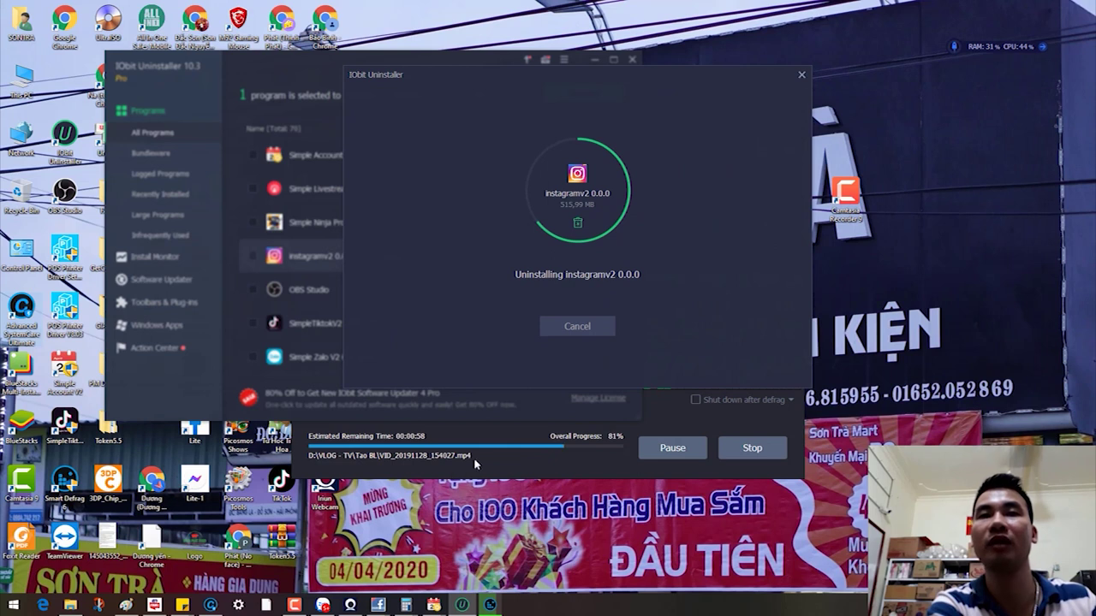
pyautogui.moveTo(463, 609)
pyautogui.moveTo(485, 585)
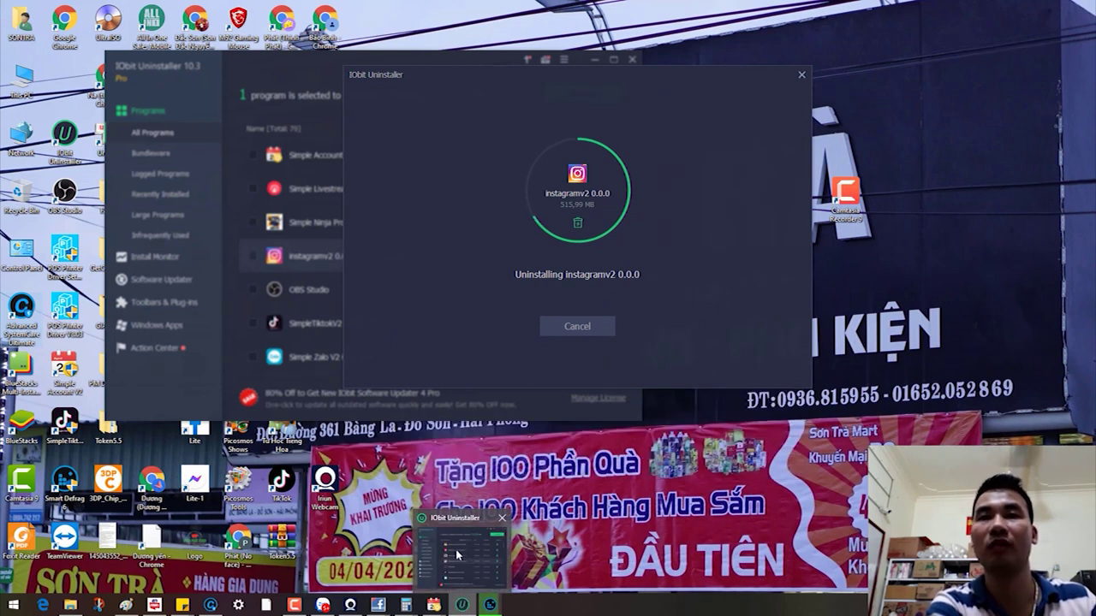
pyautogui.click(467, 555)
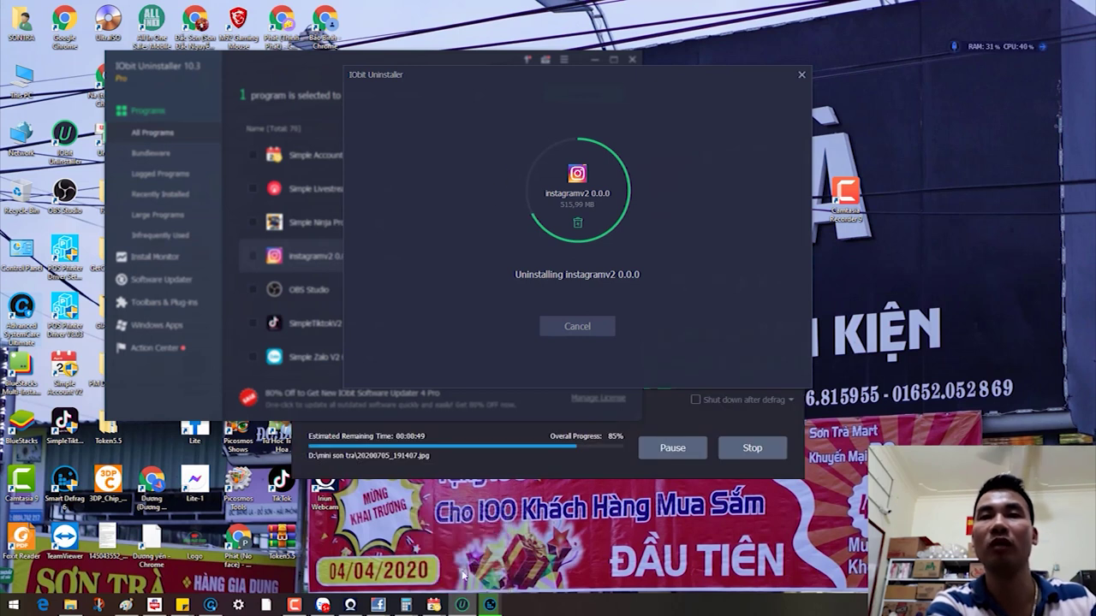
pyautogui.moveTo(463, 608)
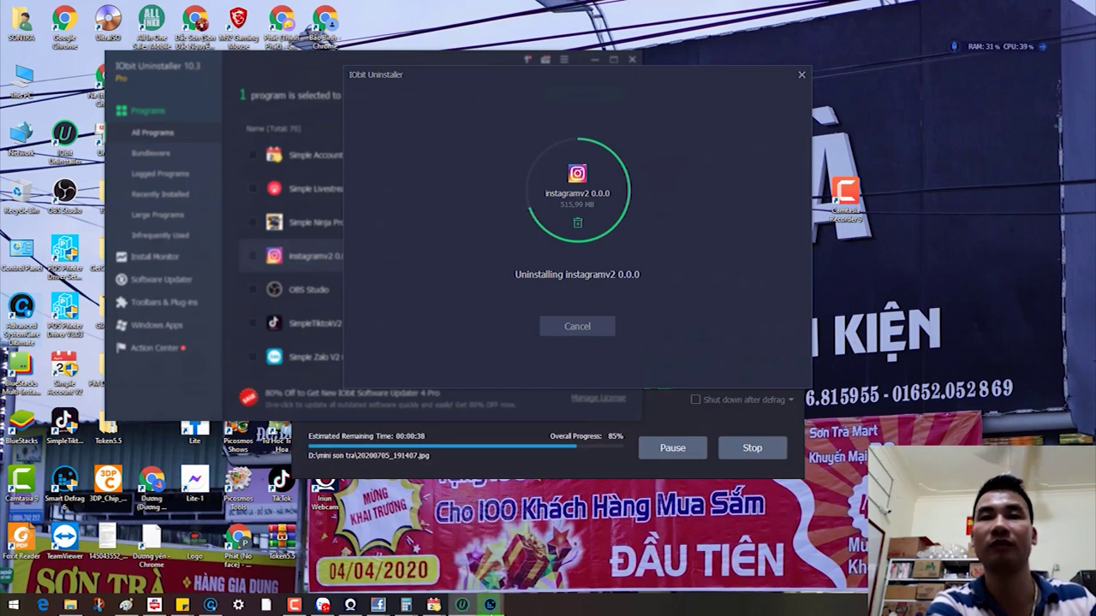
pyautogui.click(490, 605)
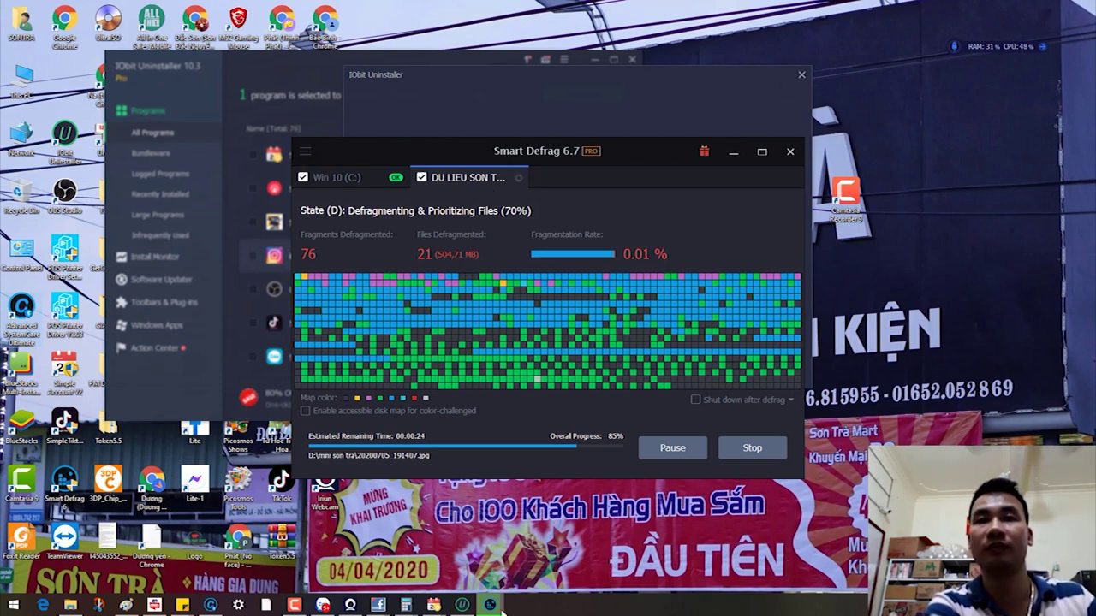
pyautogui.click(462, 606)
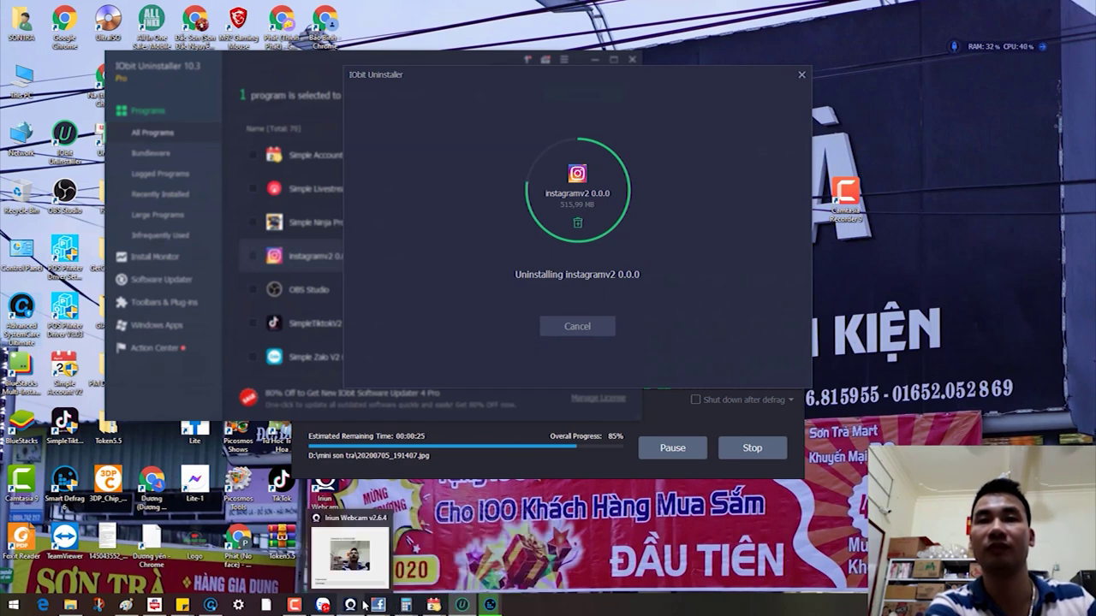
# Step: Check This PC again, minimize it, and move the uninstall dialog higher up
pyautogui.click(293, 605)
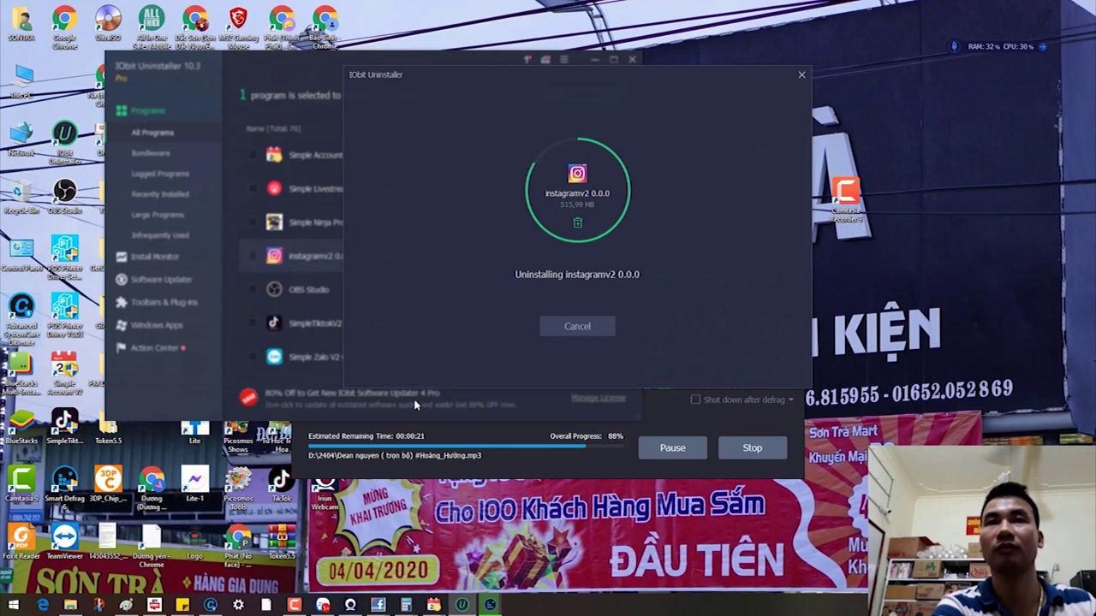
pyautogui.moveTo(460, 609)
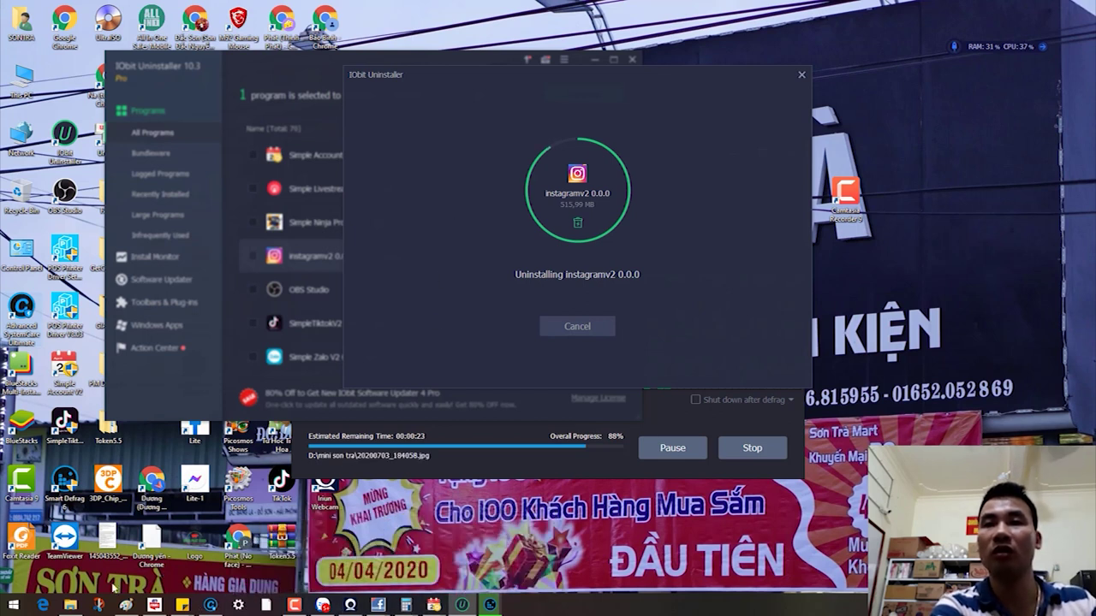
pyautogui.click(70, 606)
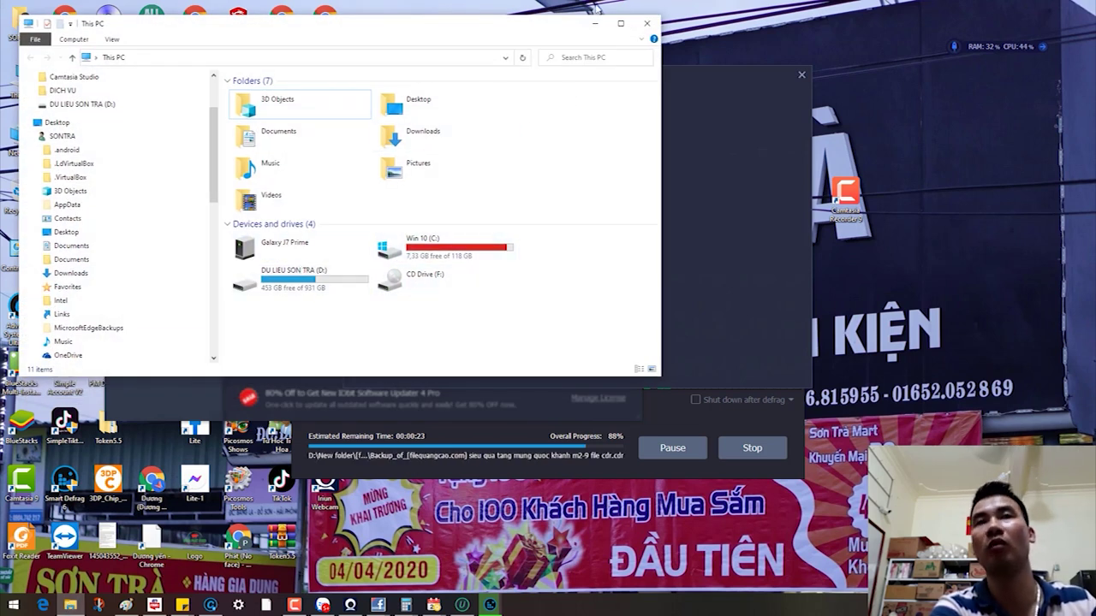
pyautogui.click(595, 22)
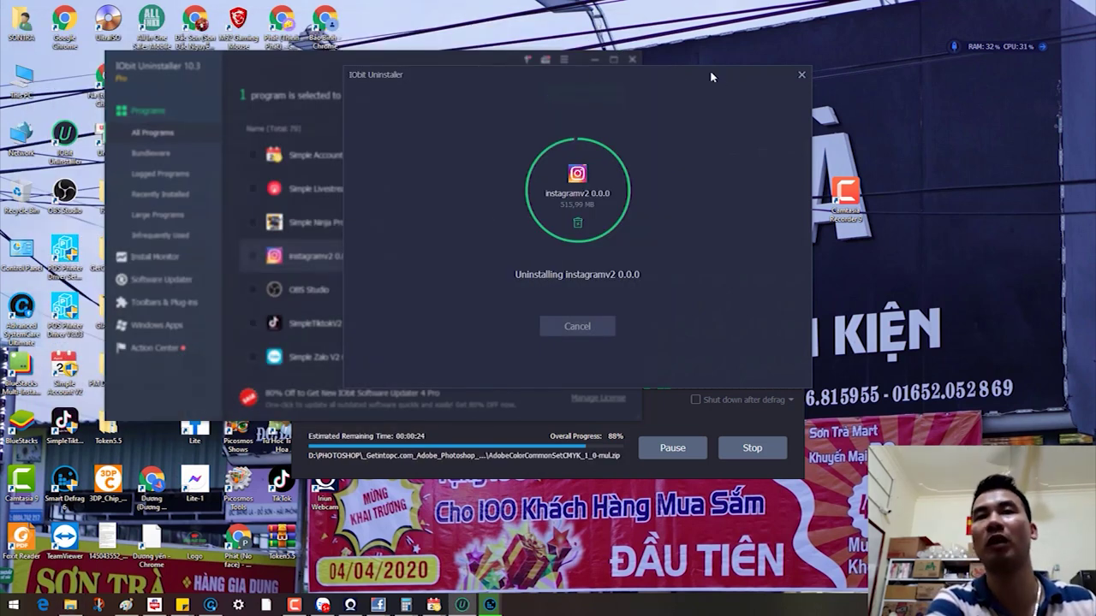
pyautogui.moveTo(650, 69); pyautogui.dragTo(770, 18)
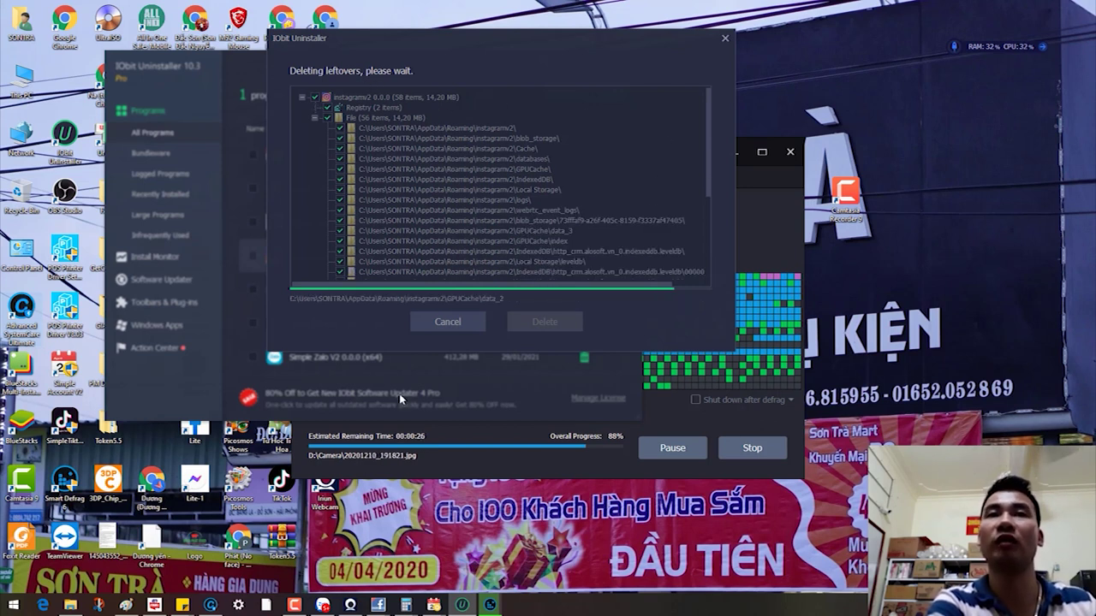
# Step: Dismiss the instagramv2 leftover-deletion success message and close IObit Uninstaller
pyautogui.click(507, 281)
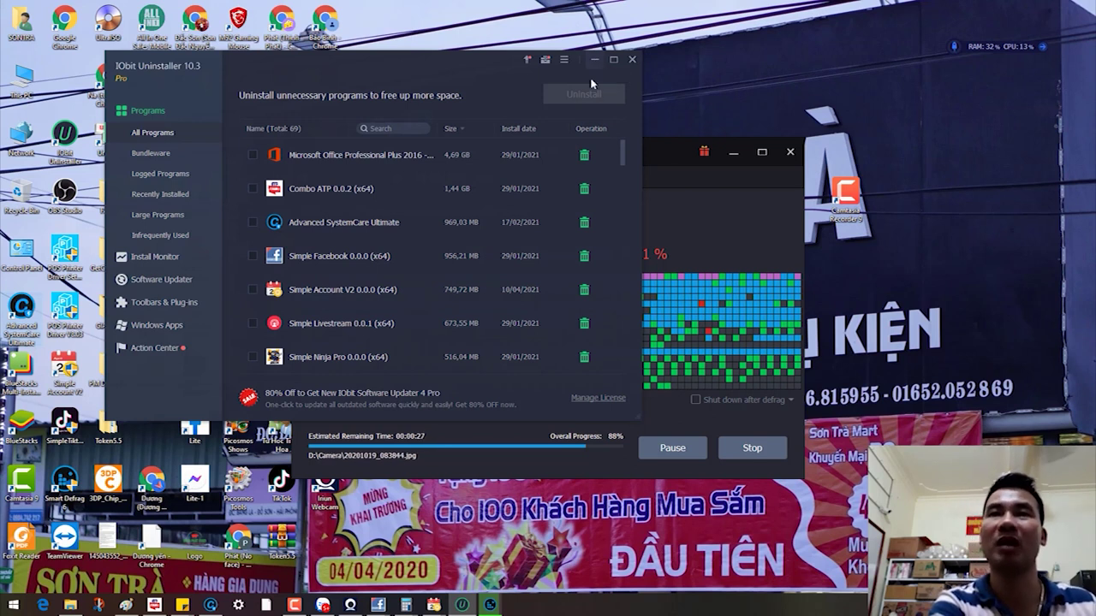
pyautogui.click(632, 59)
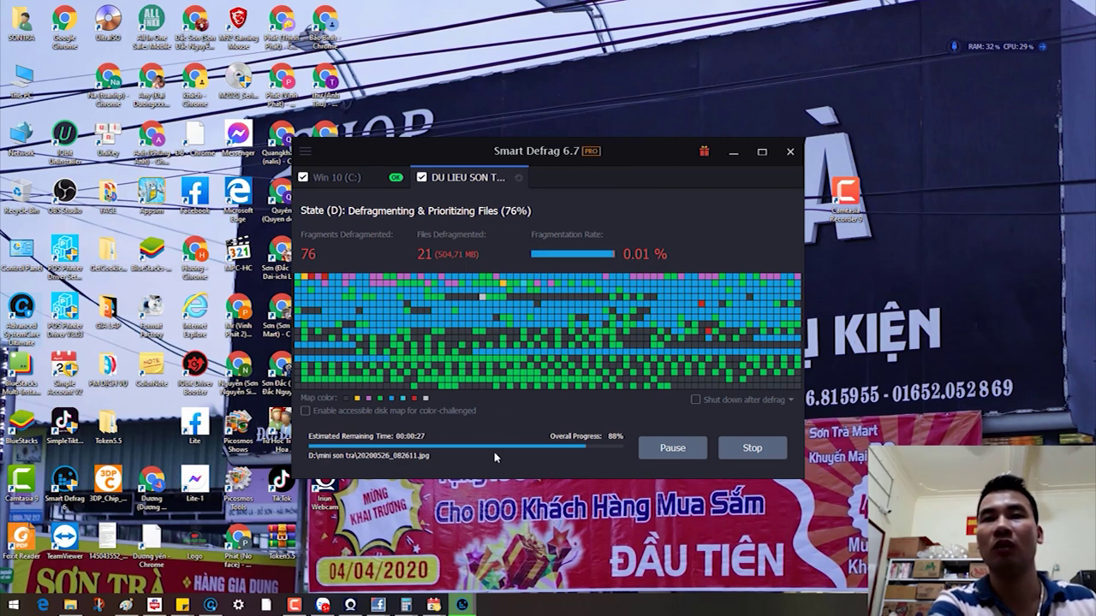
# Step: Close Smart Defrag once drive D is done and bring the Chrome Web Store window forward
pyautogui.click(295, 605)
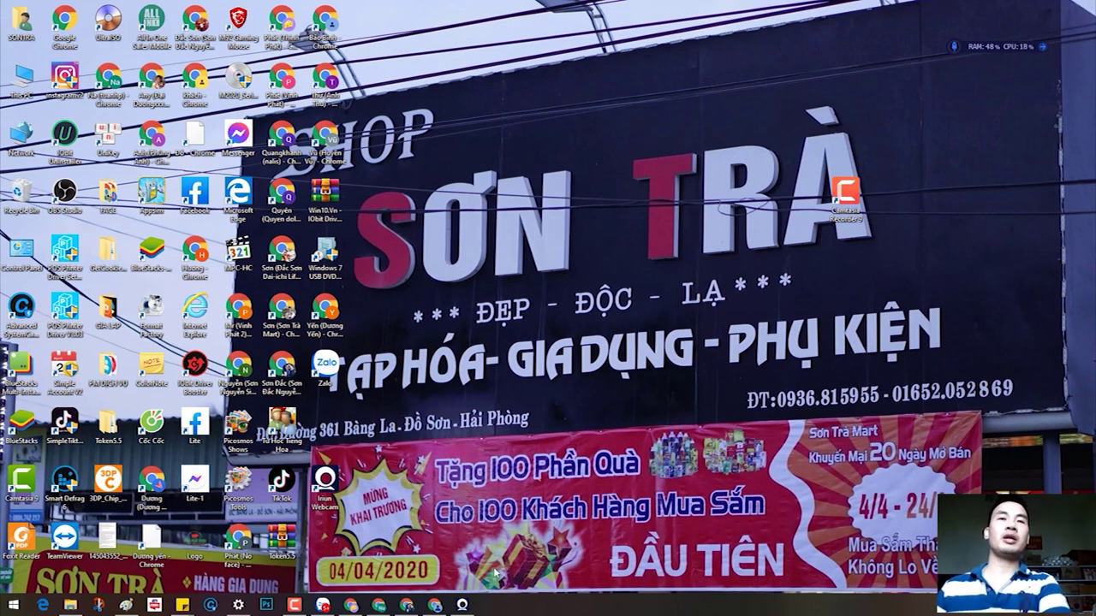
pyautogui.click(437, 608)
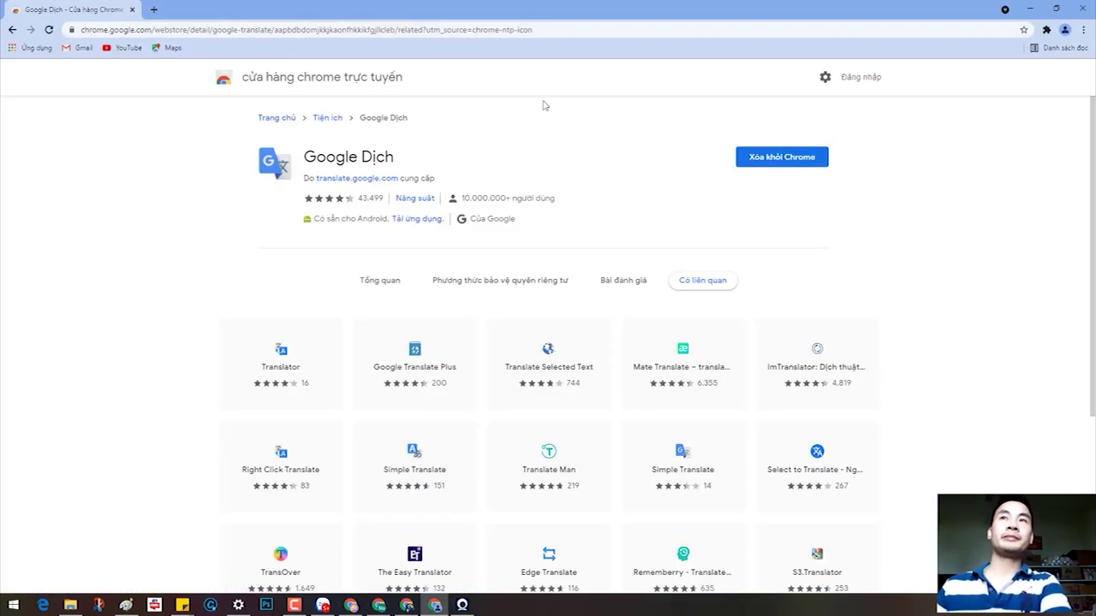
# Step: Open Facebook in a new tab by searching 'fa', dismissing the remember-password prompt
pyautogui.click(153, 9)
pyautogui.write('fa')
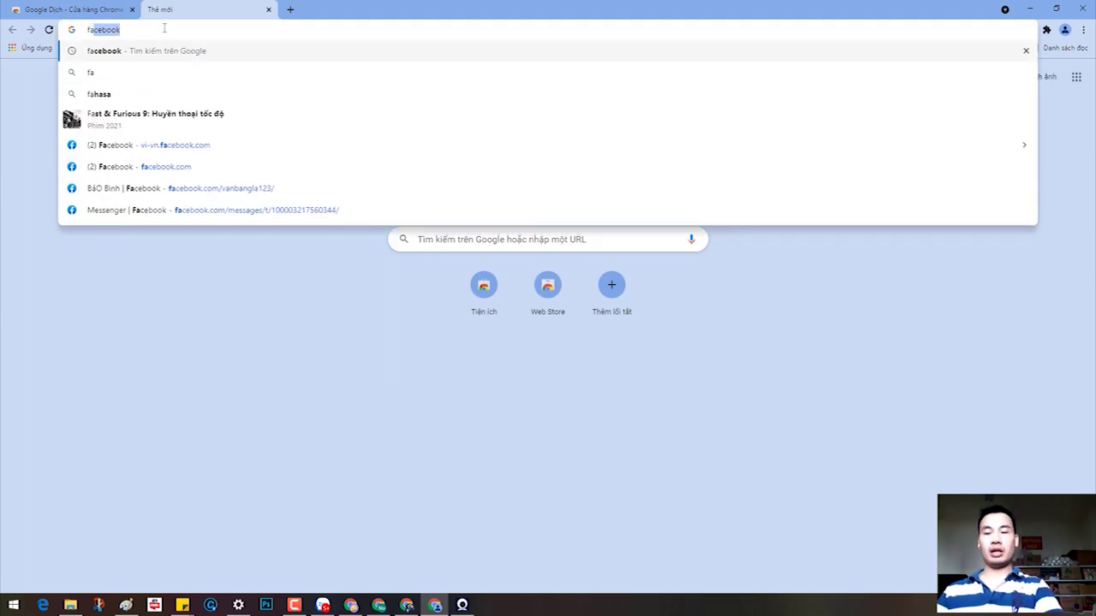
pyautogui.press('Return')
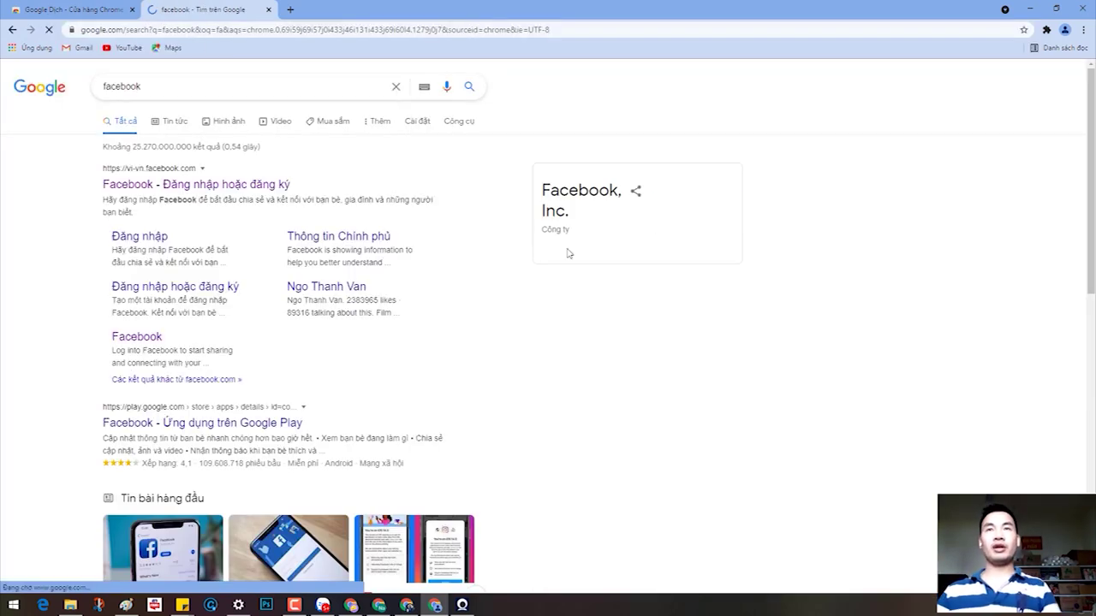
pyautogui.click(155, 185)
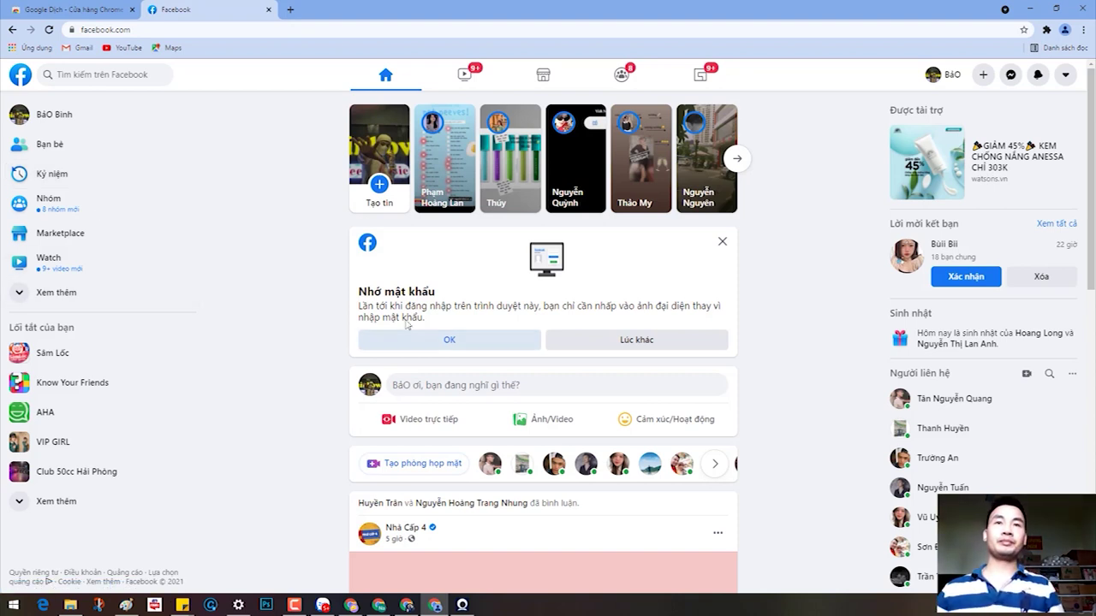
pyautogui.click(411, 342)
# Step: Pin Google Dịch to the toolbar from the extensions menu
pyautogui.click(1047, 29)
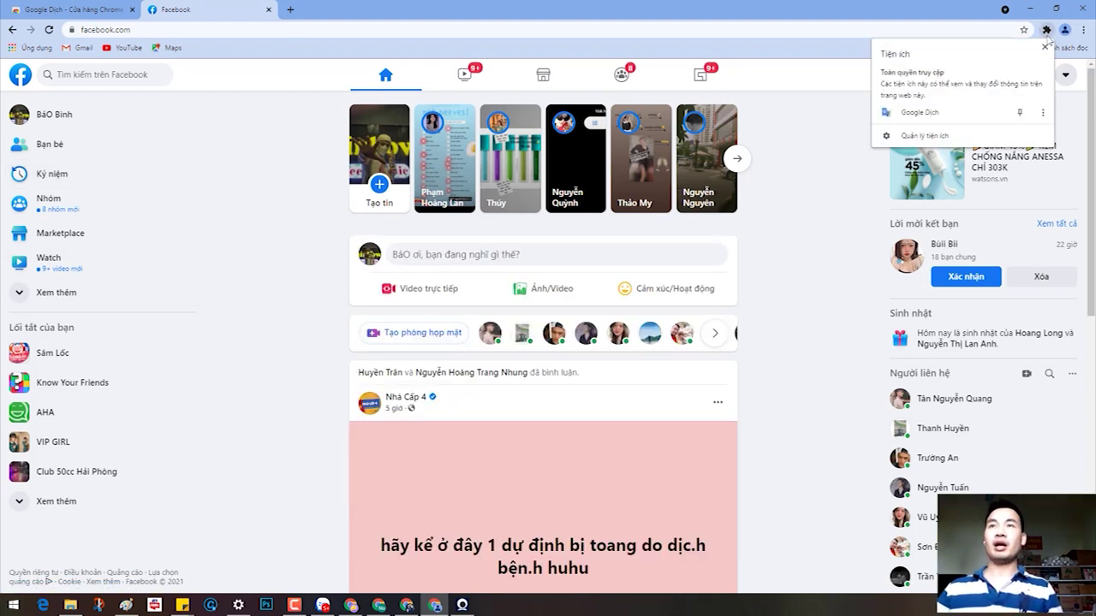
pyautogui.click(1021, 113)
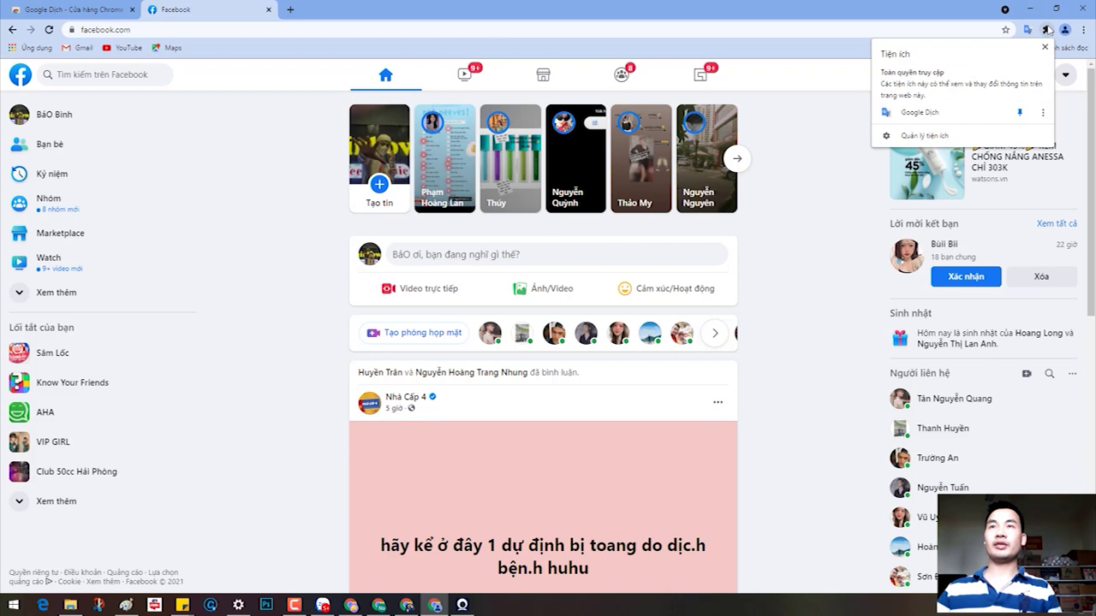
pyautogui.click(939, 138)
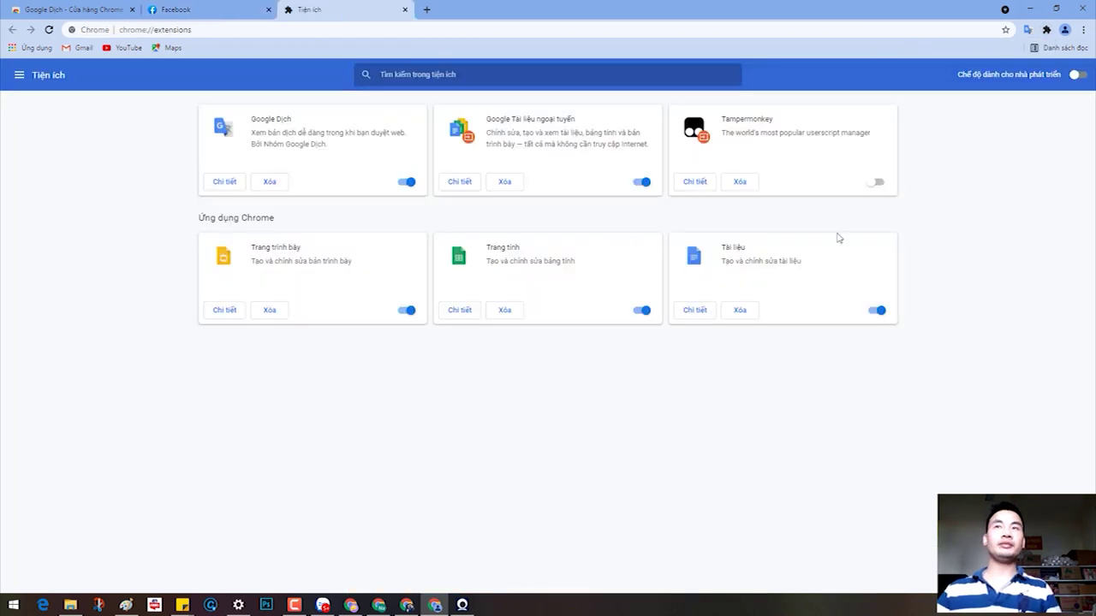
# Step: Turn on developer mode and remove the Tampermonkey extension
pyautogui.click(1083, 76)
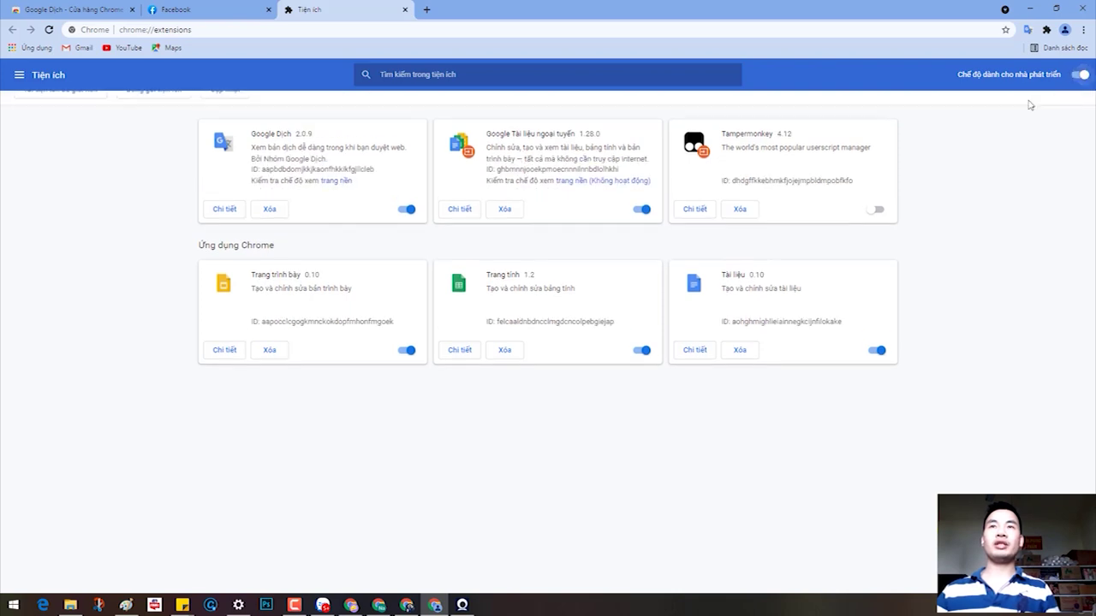
pyautogui.click(741, 241)
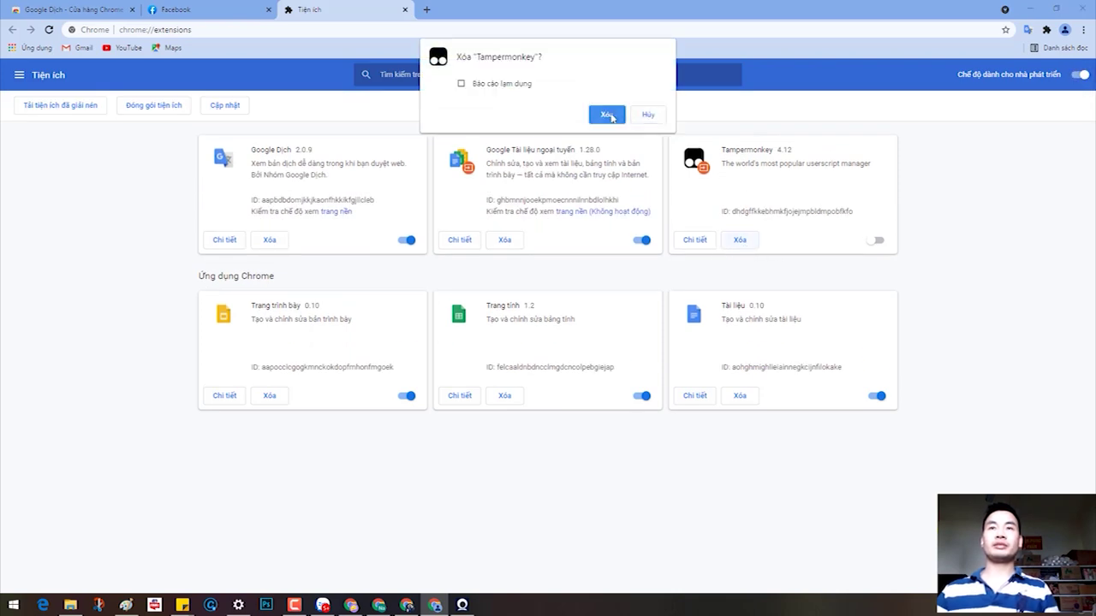
pyautogui.click(612, 117)
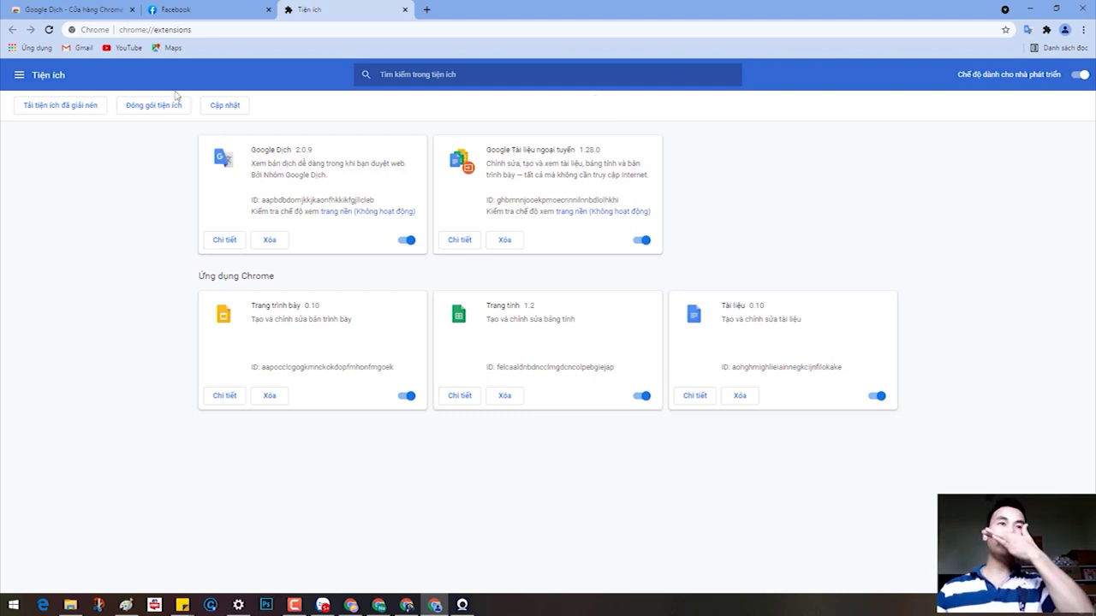
# Step: Start loading an unpacked extension and browse the DU LIEU SON TRA (D:) drive in the folder picker
pyautogui.click(43, 110)
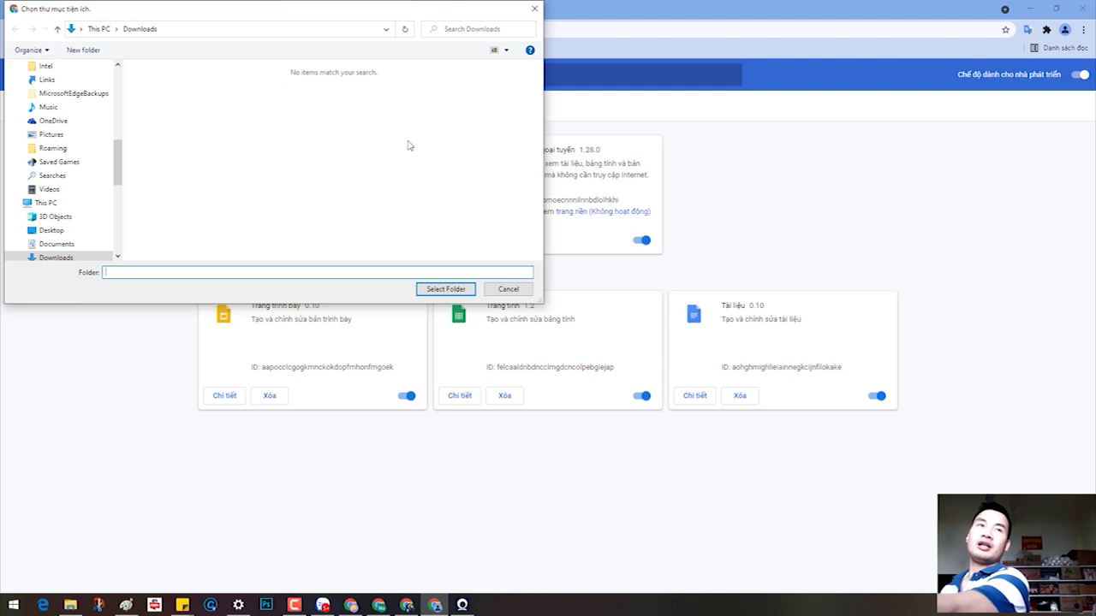
pyautogui.scroll(-2, 73, 214)
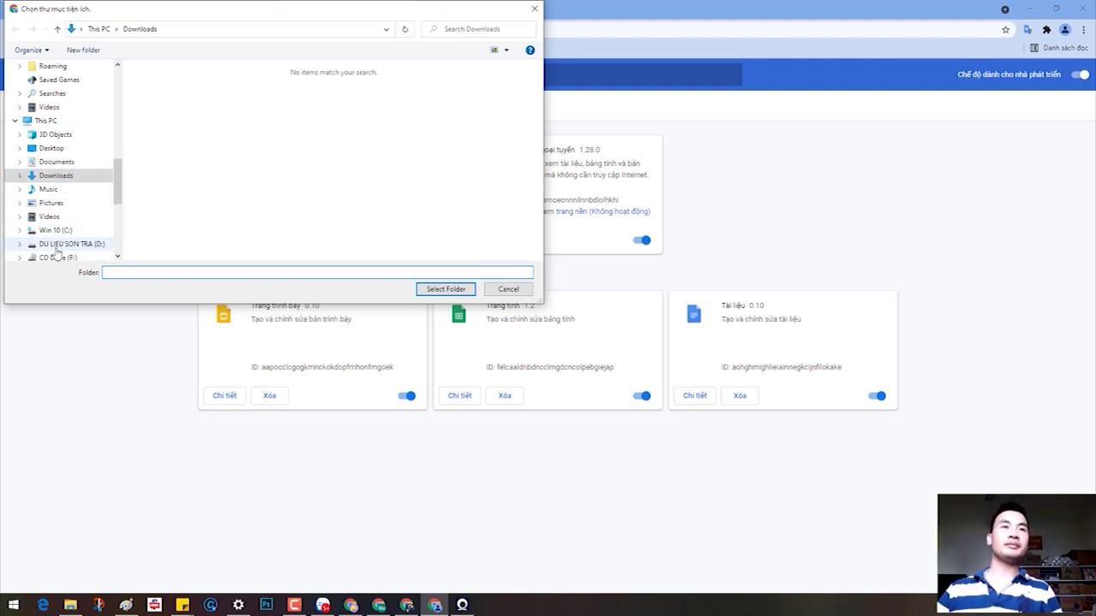
pyautogui.click(61, 245)
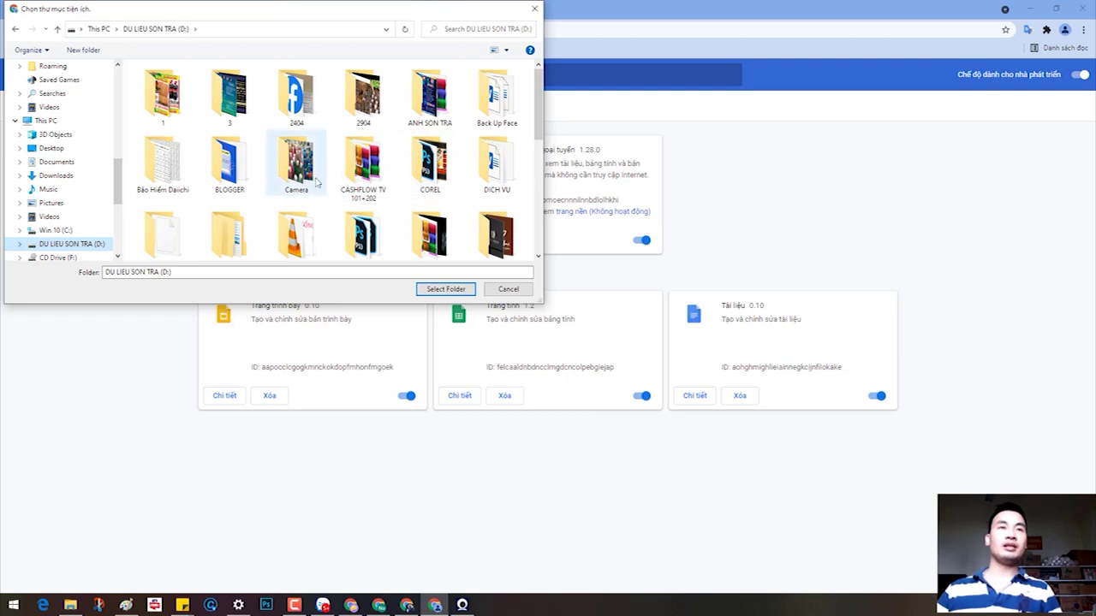
pyautogui.scroll(-5, 491, 167)
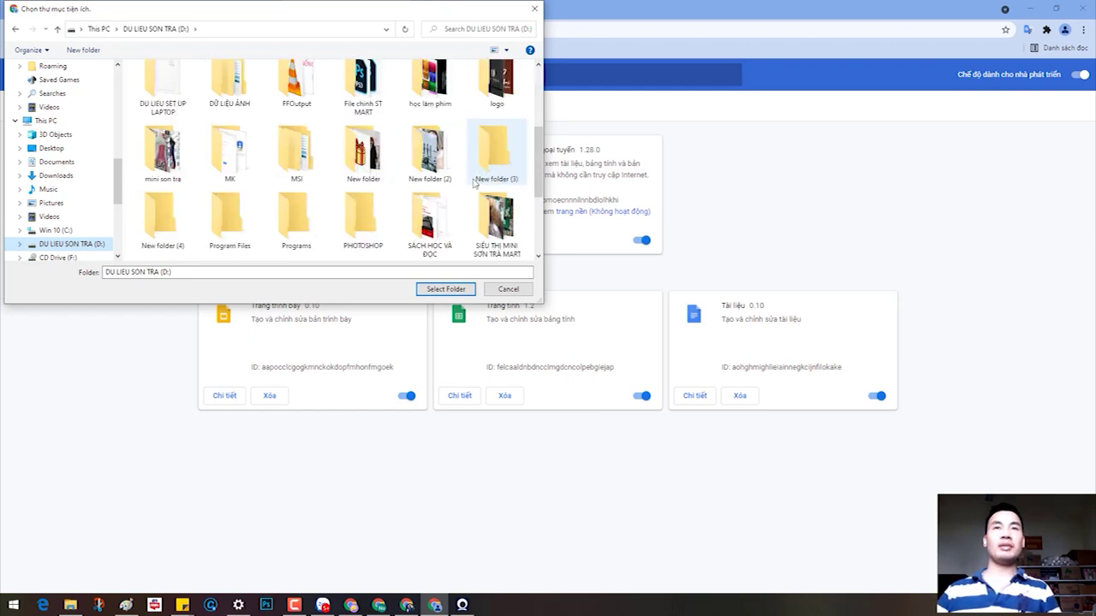
pyautogui.scroll(-1, 347, 214)
pyautogui.scroll(-1, 338, 228)
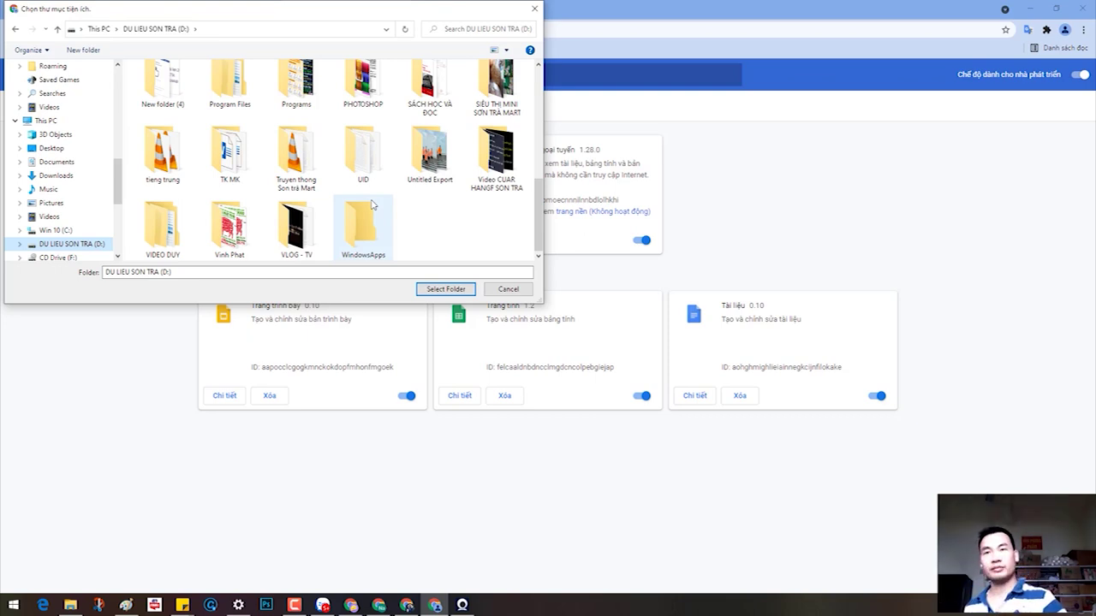
pyautogui.click(318, 580)
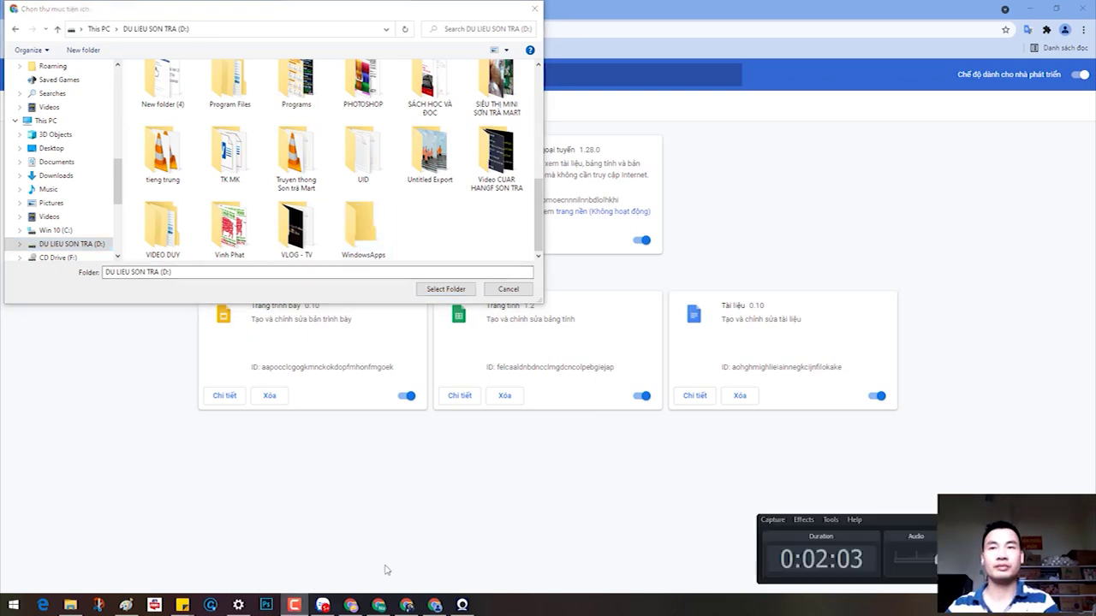
pyautogui.click(917, 550)
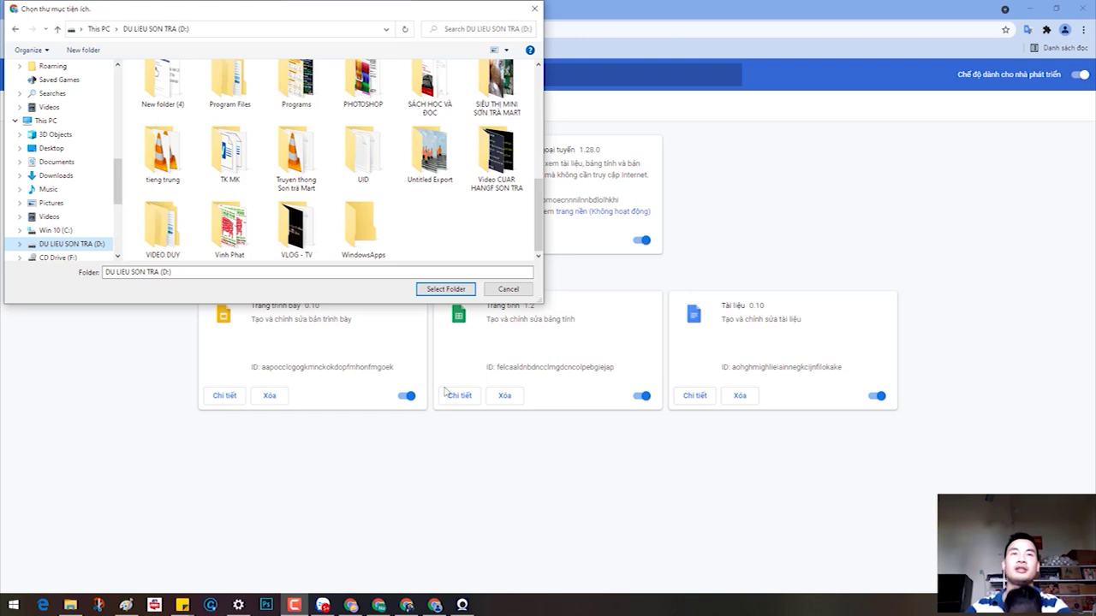
pyautogui.click(300, 608)
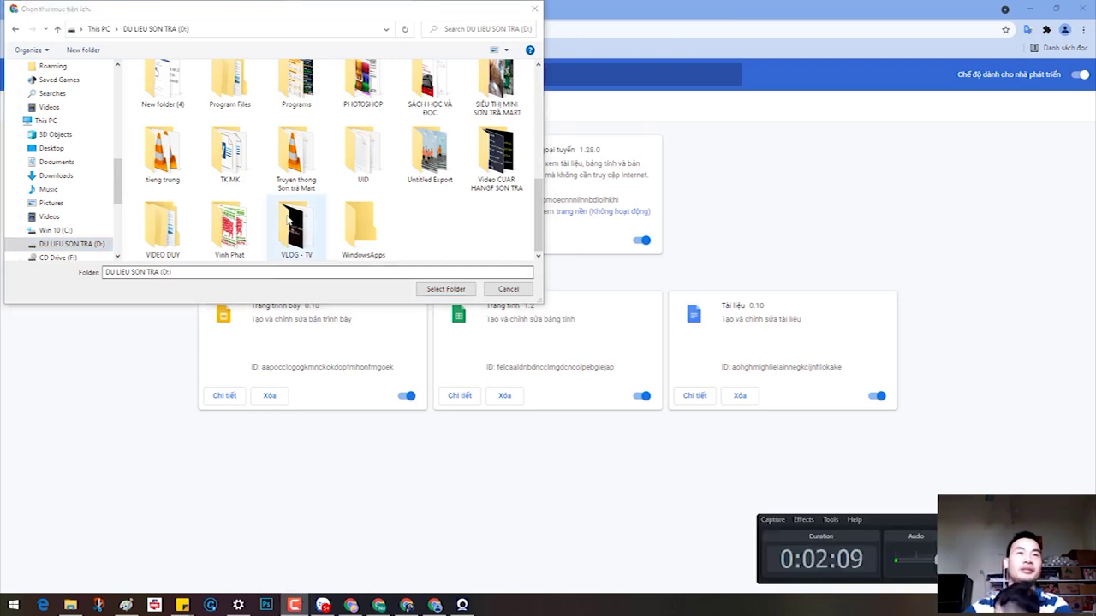
pyautogui.scroll(2, 340, 226)
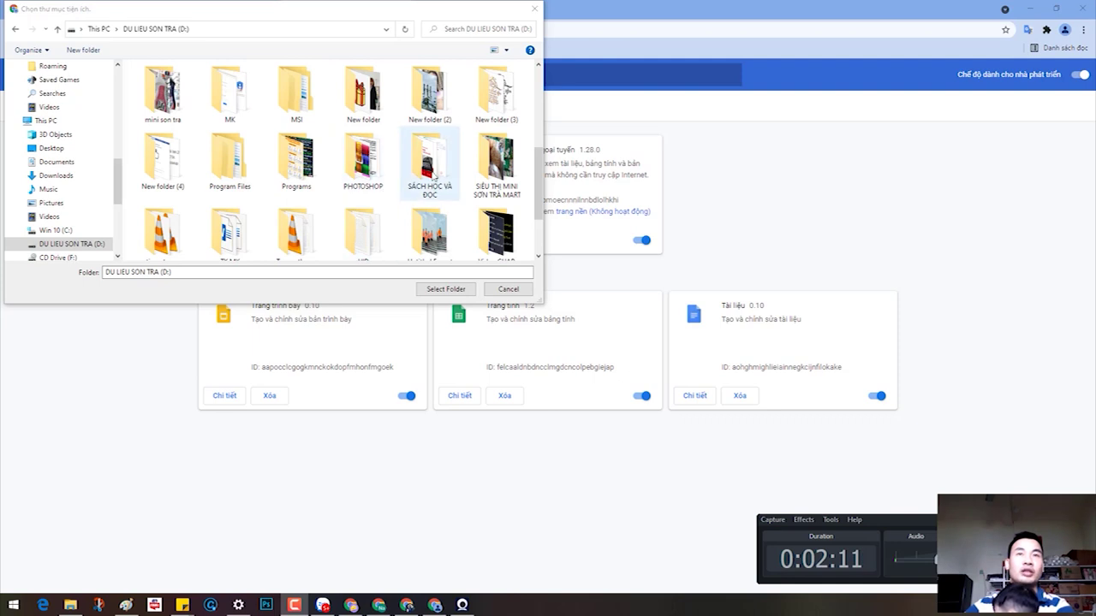
pyautogui.scroll(3, 366, 177)
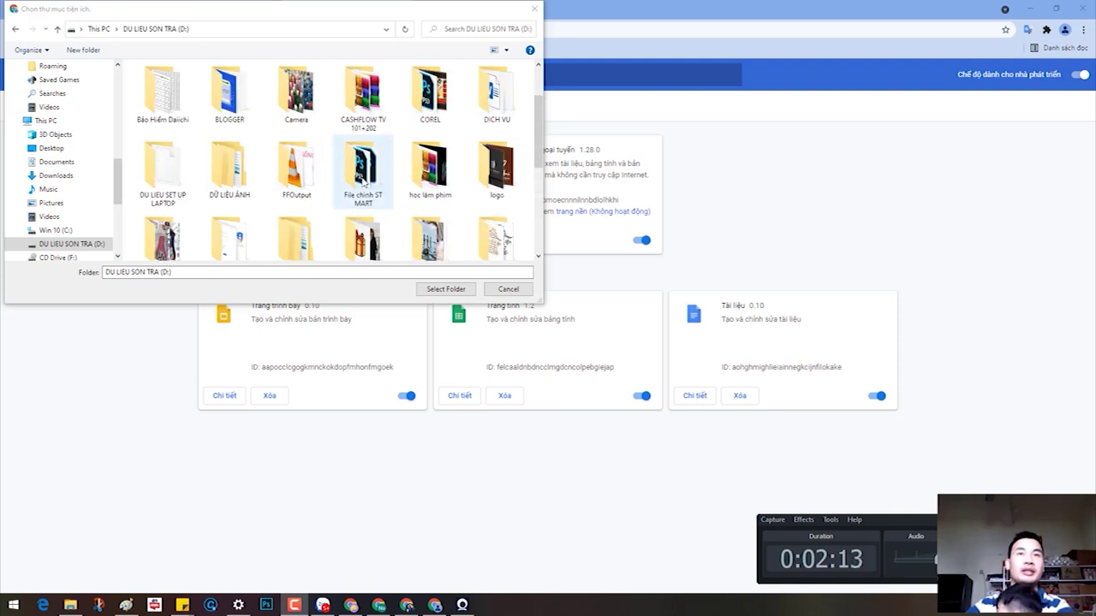
pyautogui.scroll(1, 370, 177)
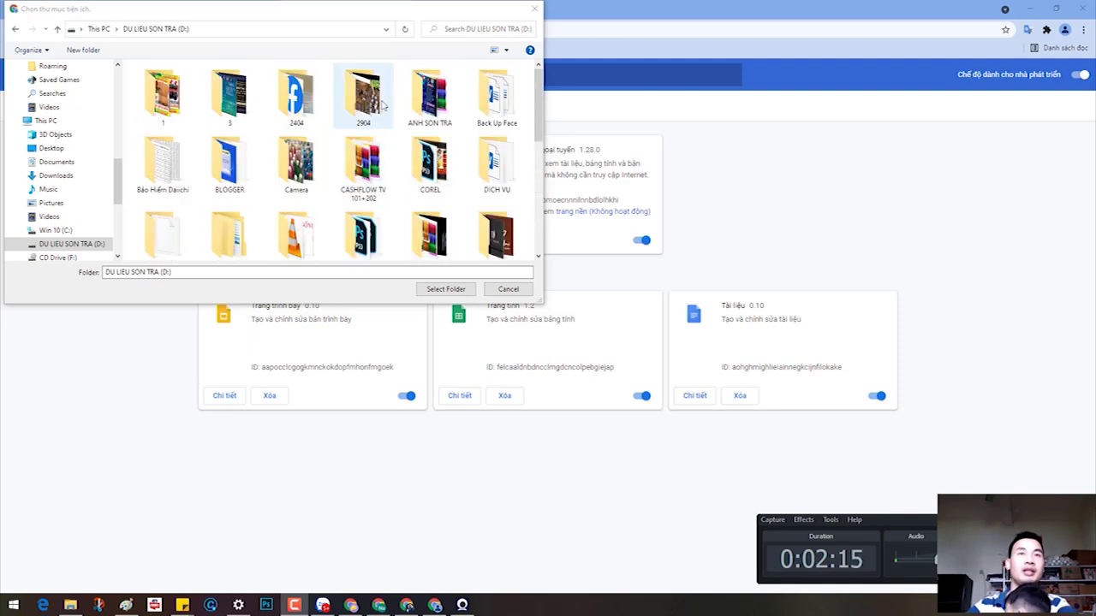
# Step: Maximize the picker and choose the inner Desktop > GetCookieATP folder as the extension
pyautogui.doubleClick(416, 10)
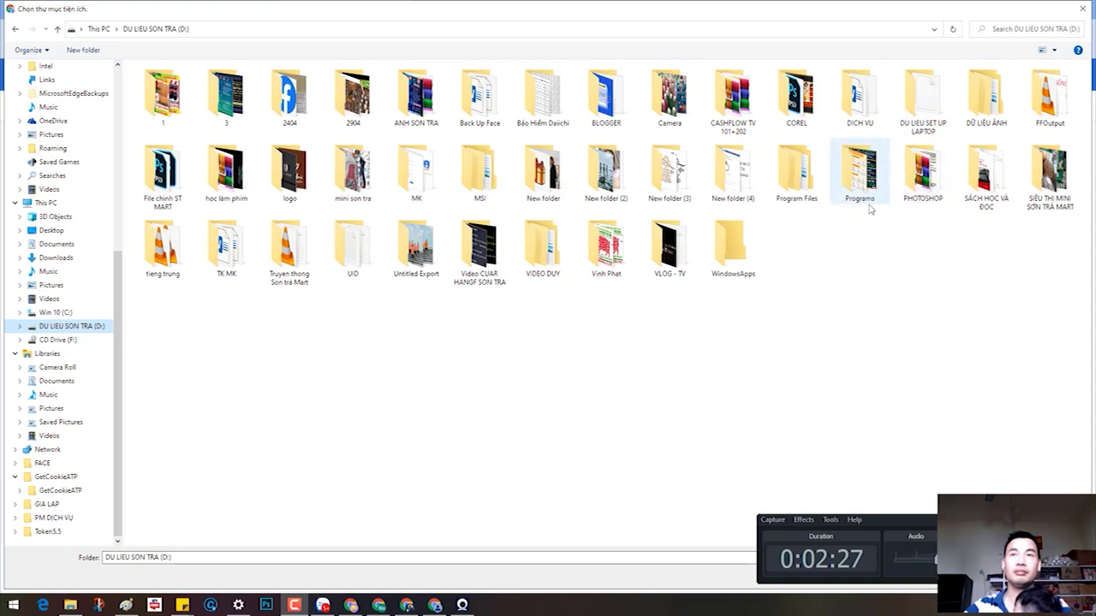
pyautogui.doubleClick(798, 178)
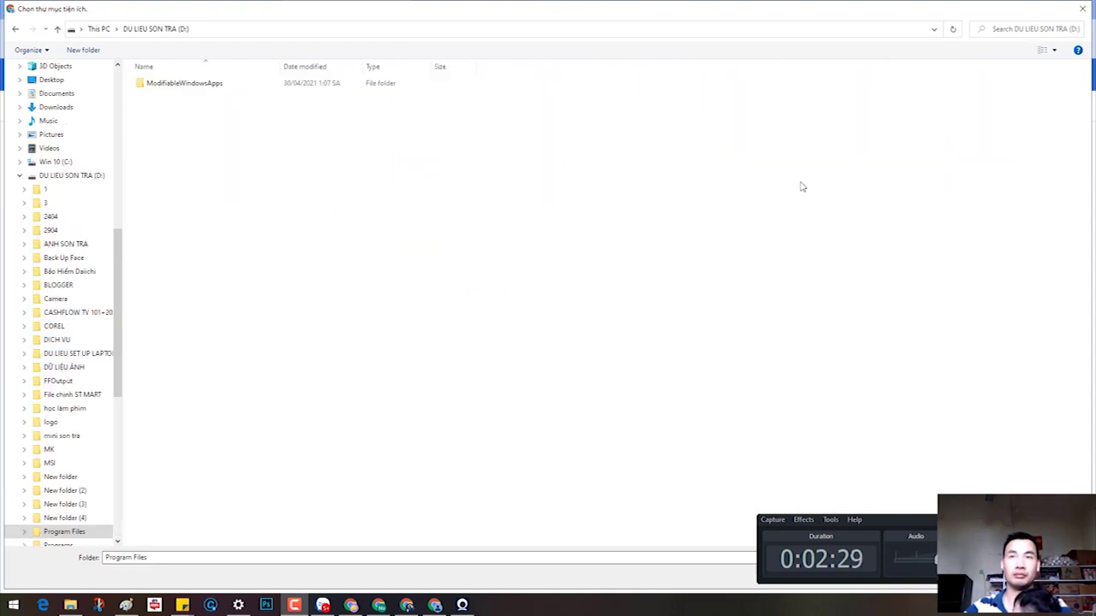
pyautogui.click(16, 29)
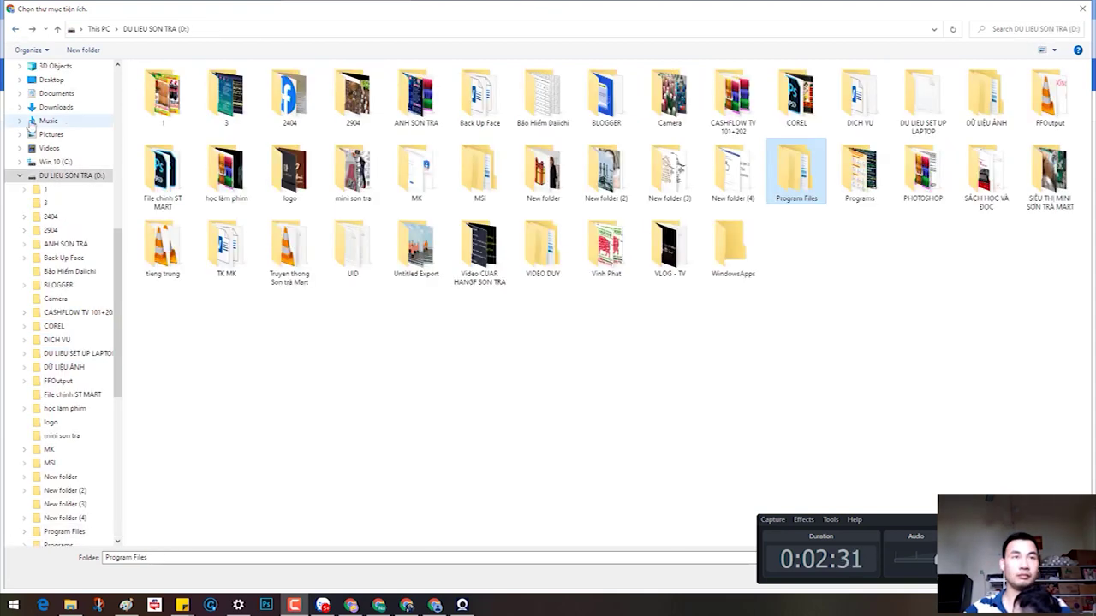
pyautogui.click(53, 95)
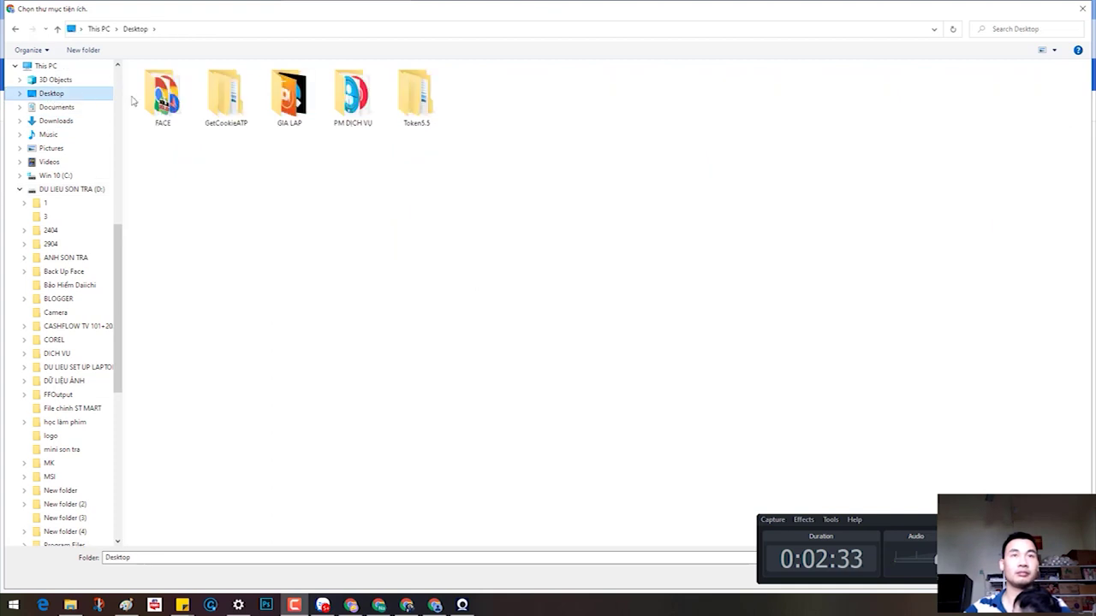
pyautogui.click(240, 107)
pyautogui.doubleClick(246, 108)
pyautogui.click(179, 82)
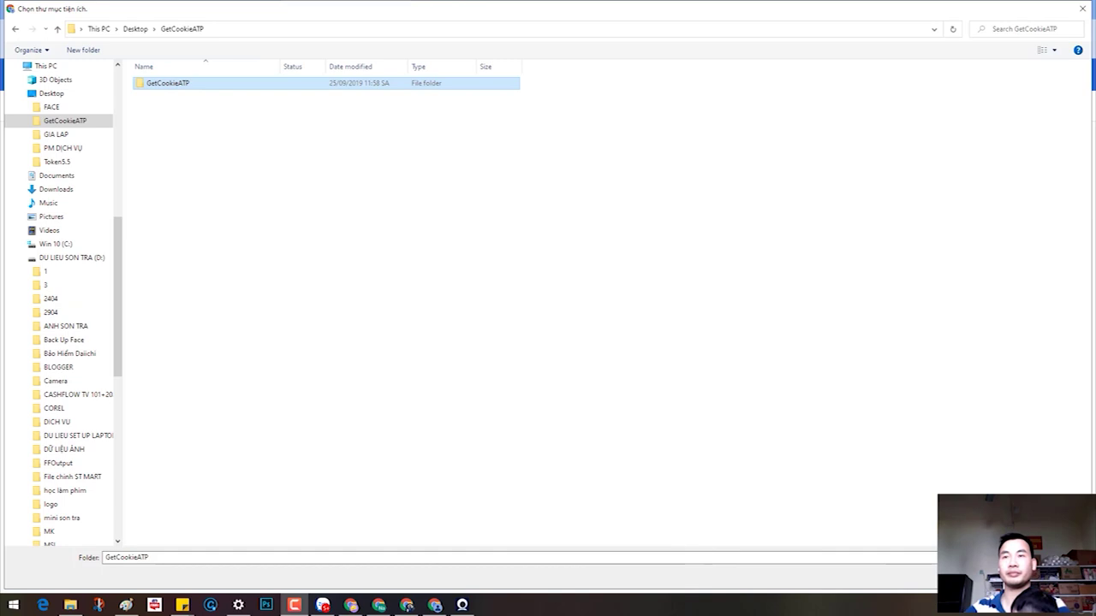
pyautogui.press('Return')
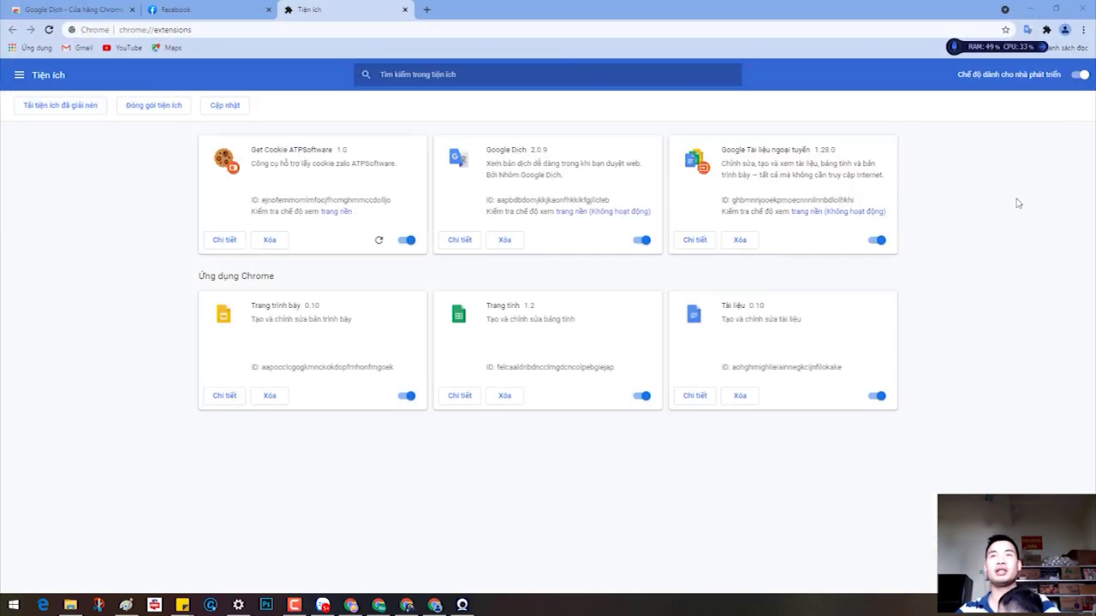
# Step: Pin Get Cookie ATPSoftware to the toolbar and switch back to the Facebook tab
pyautogui.click(1046, 29)
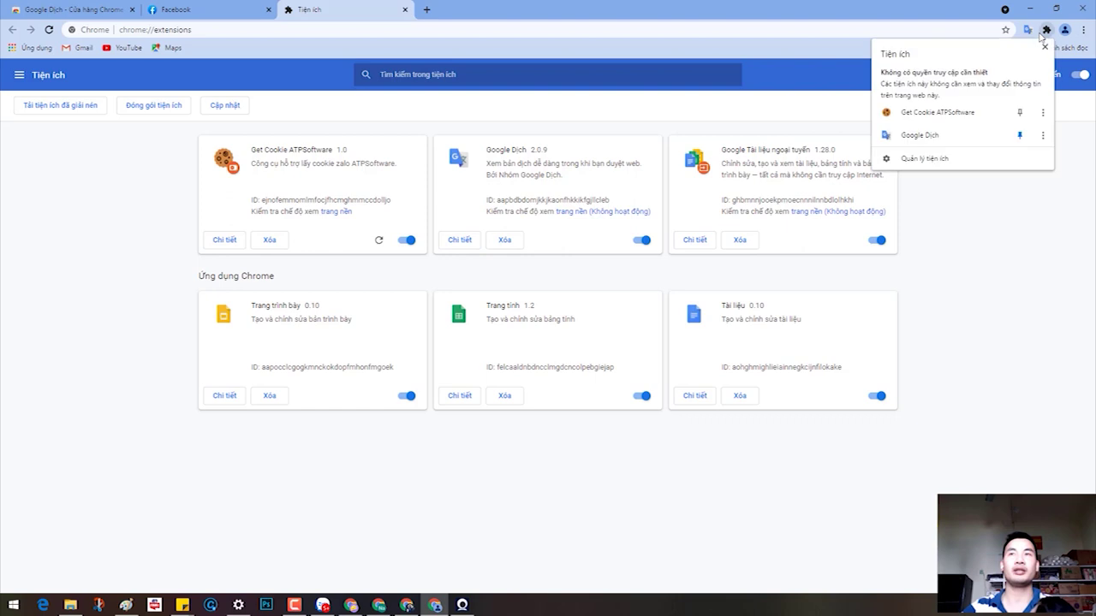
pyautogui.click(1019, 112)
pyautogui.click(1045, 223)
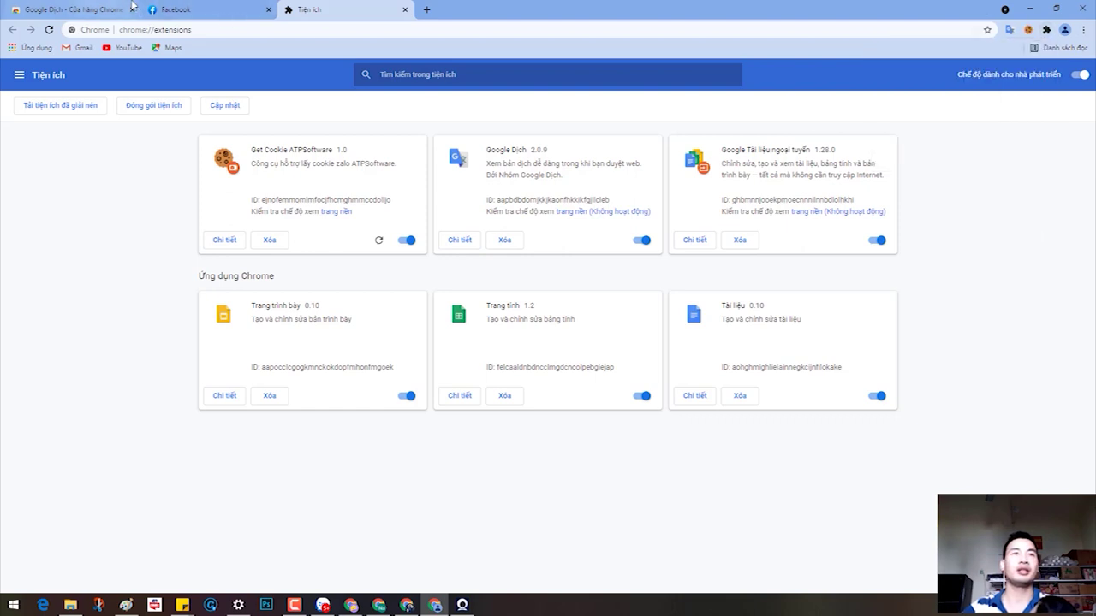
pyautogui.click(164, 9)
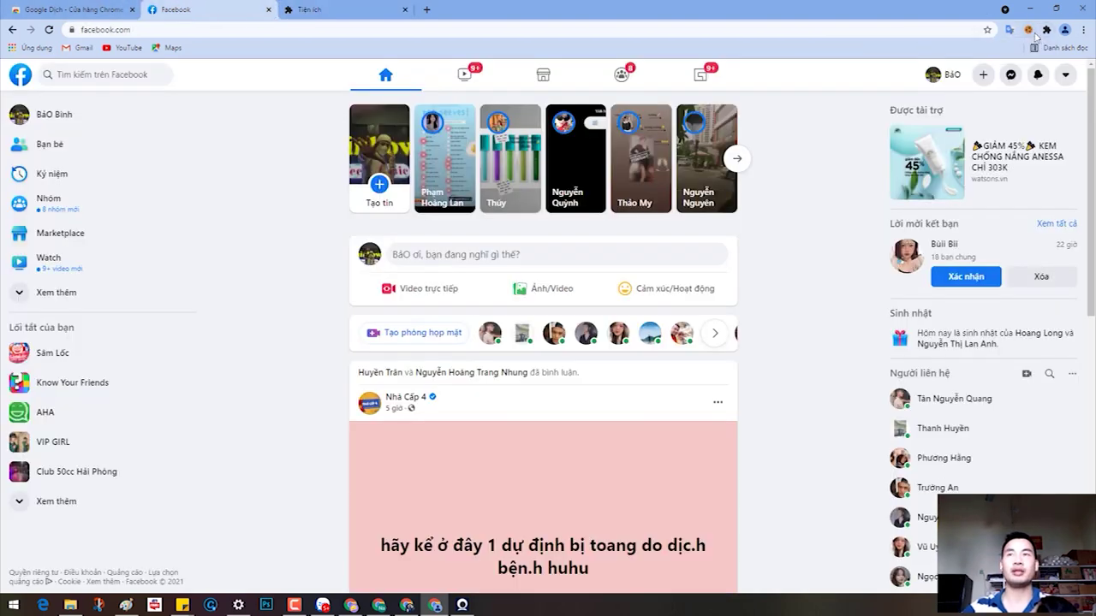
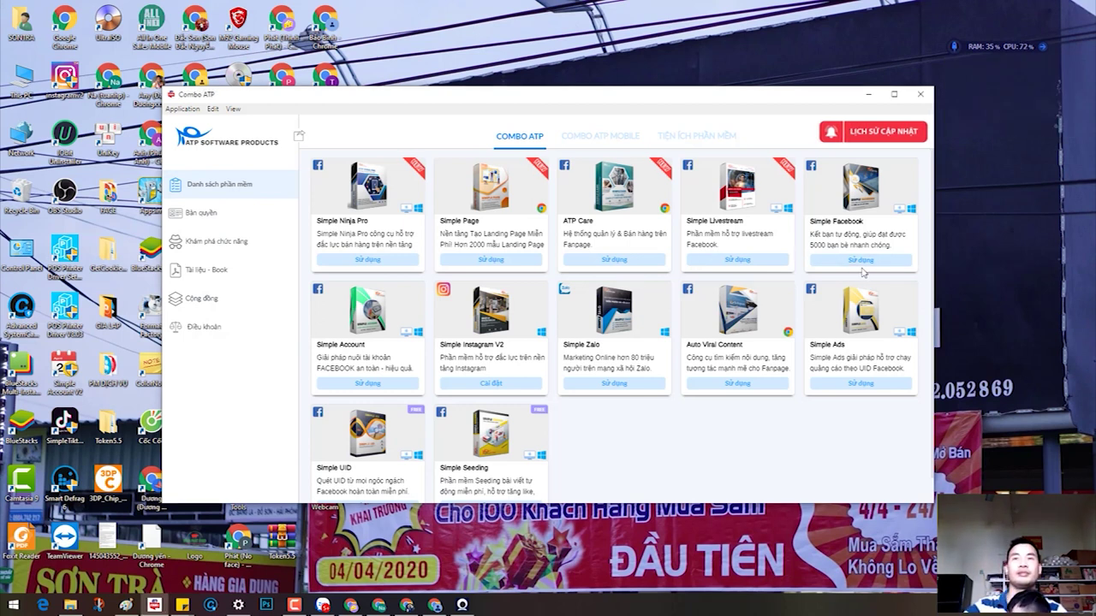
# Step: Start Simple Facebook from the Combo ATP software list, dismiss the errors, and bring its window forward
pyautogui.click(863, 261)
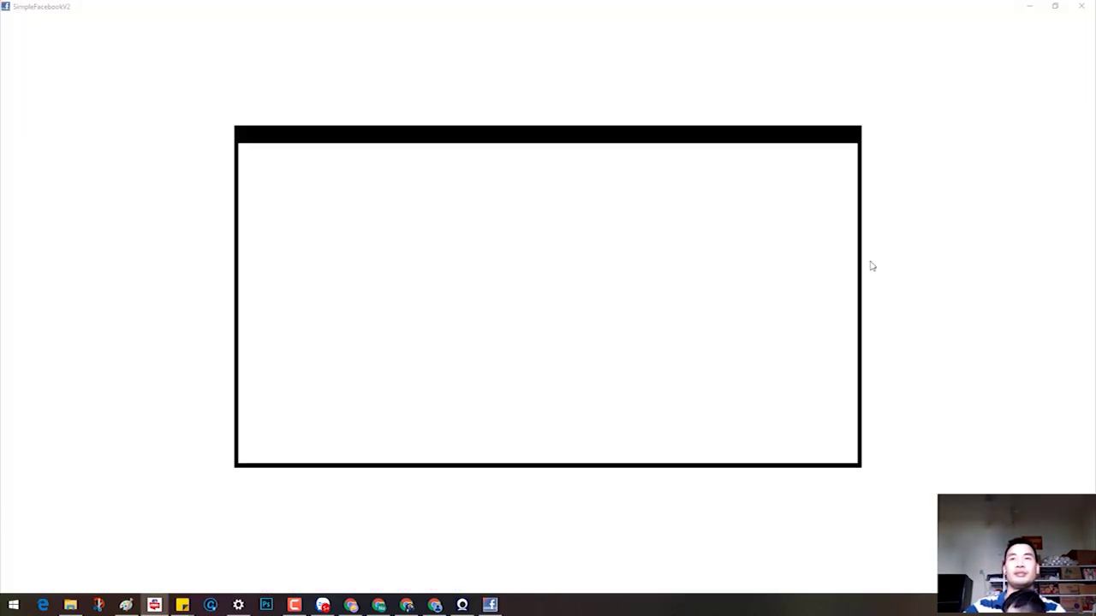
pyautogui.click(679, 323)
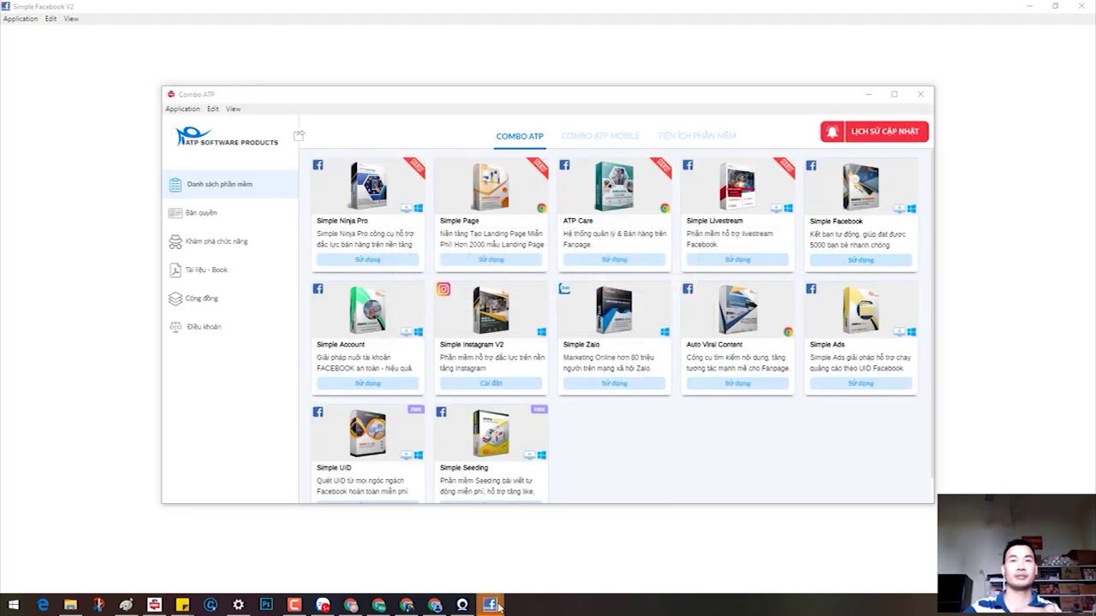
pyautogui.click(676, 322)
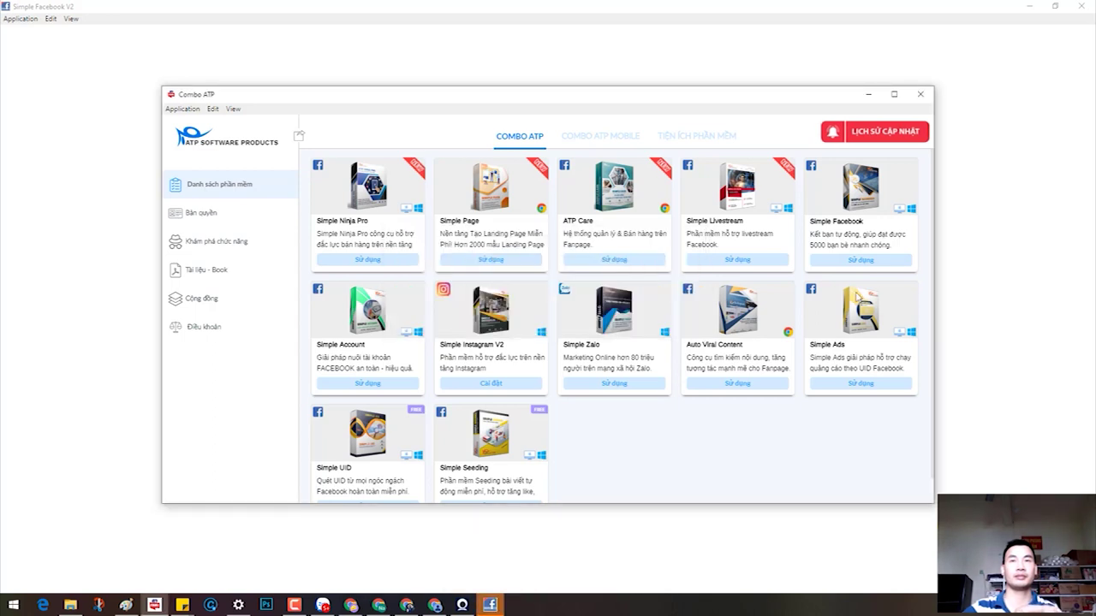
pyautogui.click(490, 605)
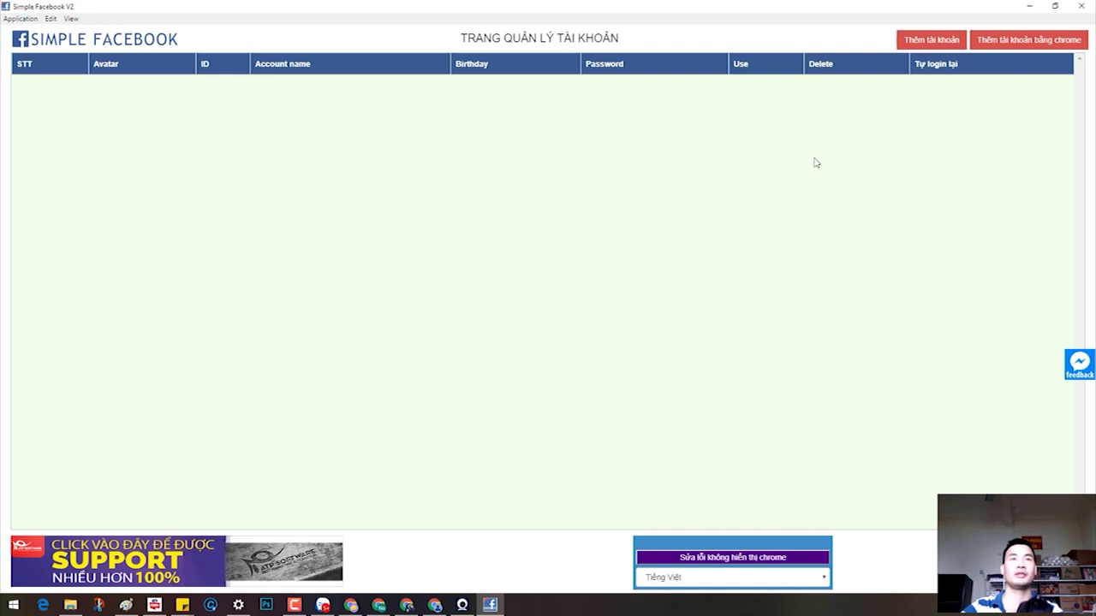
# Step: Open the 'Thêm tài khoản' login dialog and place the cursor in the 'Nhập cookie' box
pyautogui.click(947, 45)
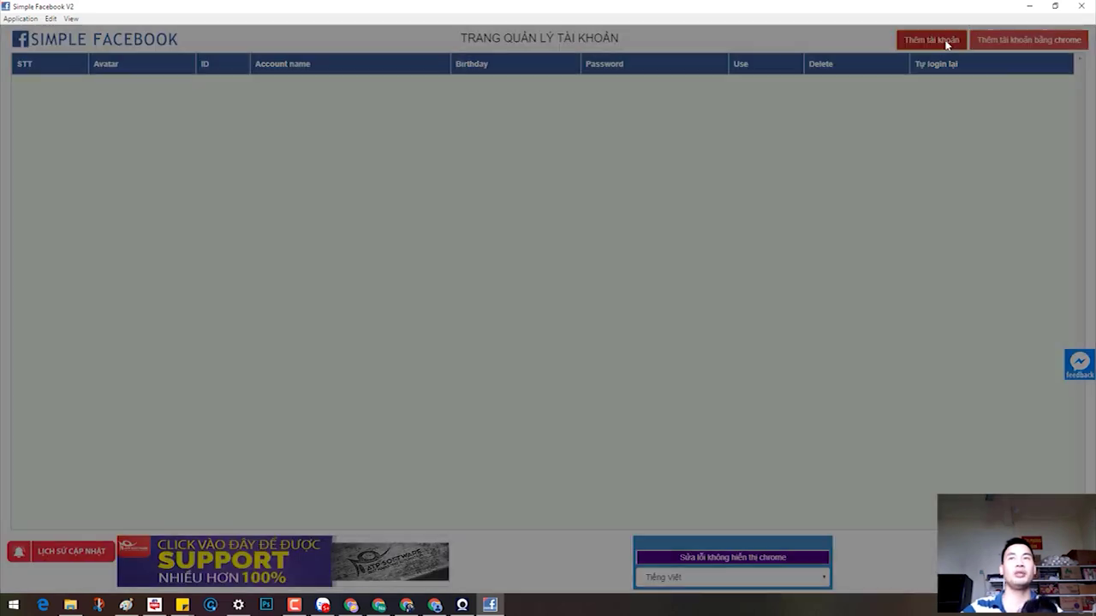
pyautogui.click(582, 149)
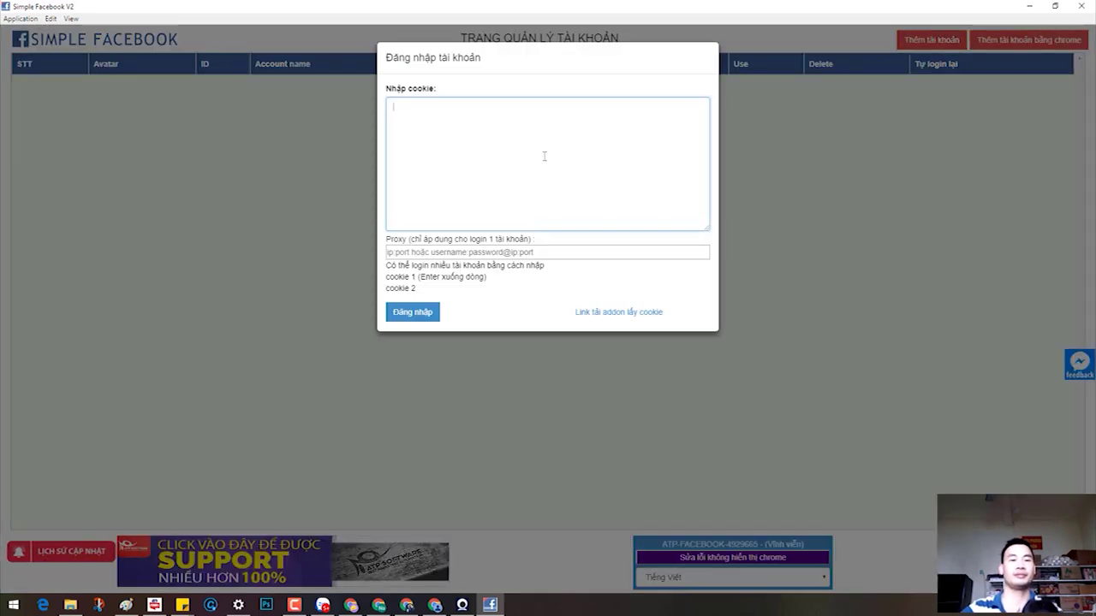
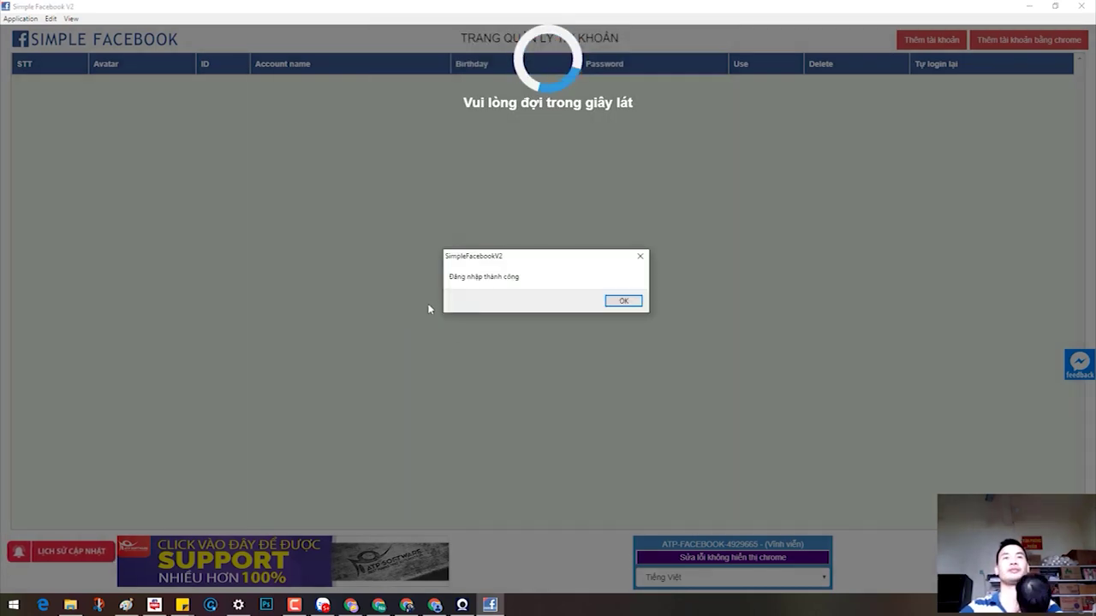
# Step: Dismiss the 'Đăng nhập thành công' message, use the saved account, and go to Lọc tương tác
pyautogui.click(624, 302)
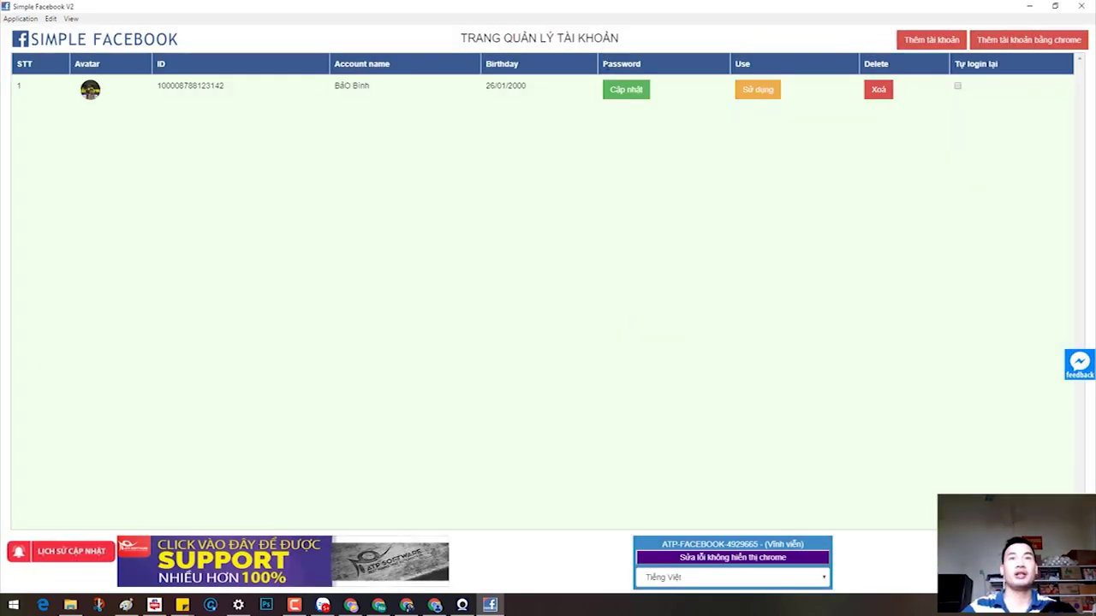
pyautogui.click(762, 94)
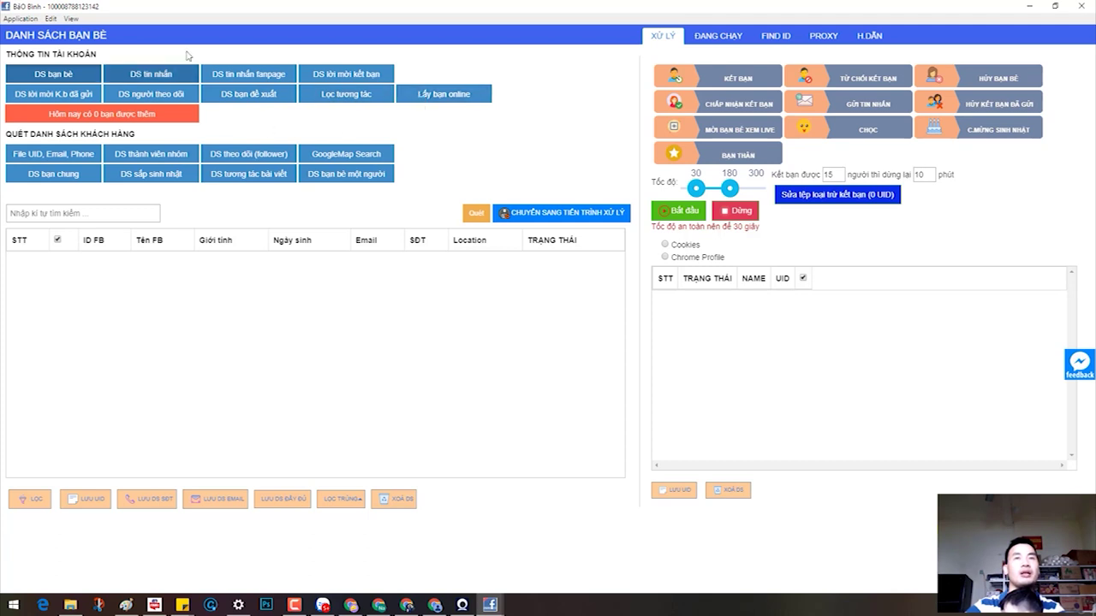
pyautogui.click(340, 96)
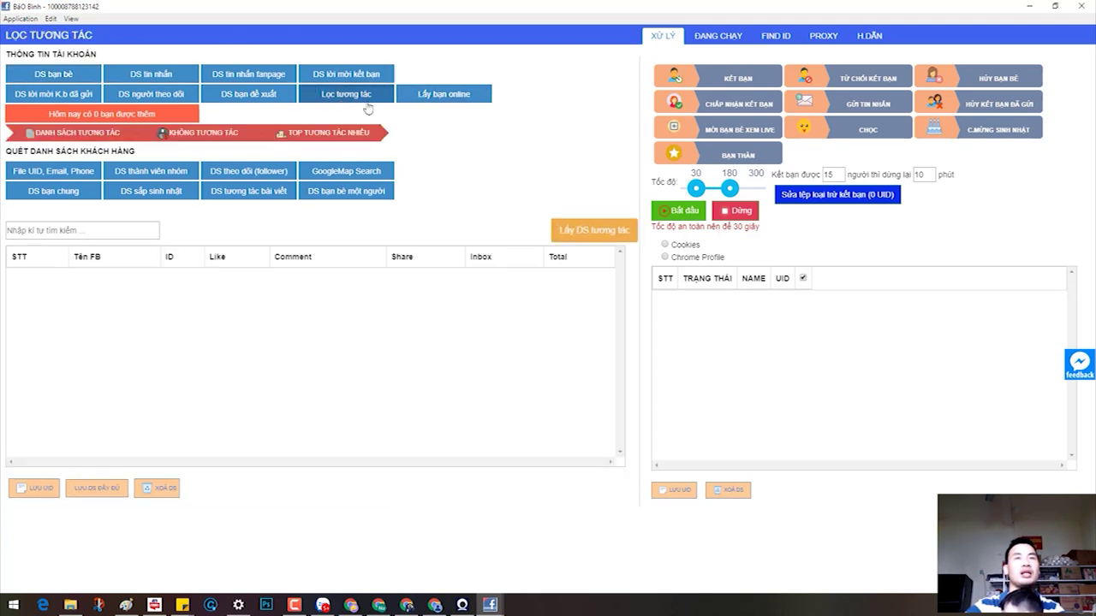
# Step: Fetch the interaction list with a '365 ngày (1 năm qua)' scan period and start scanning
pyautogui.click(577, 238)
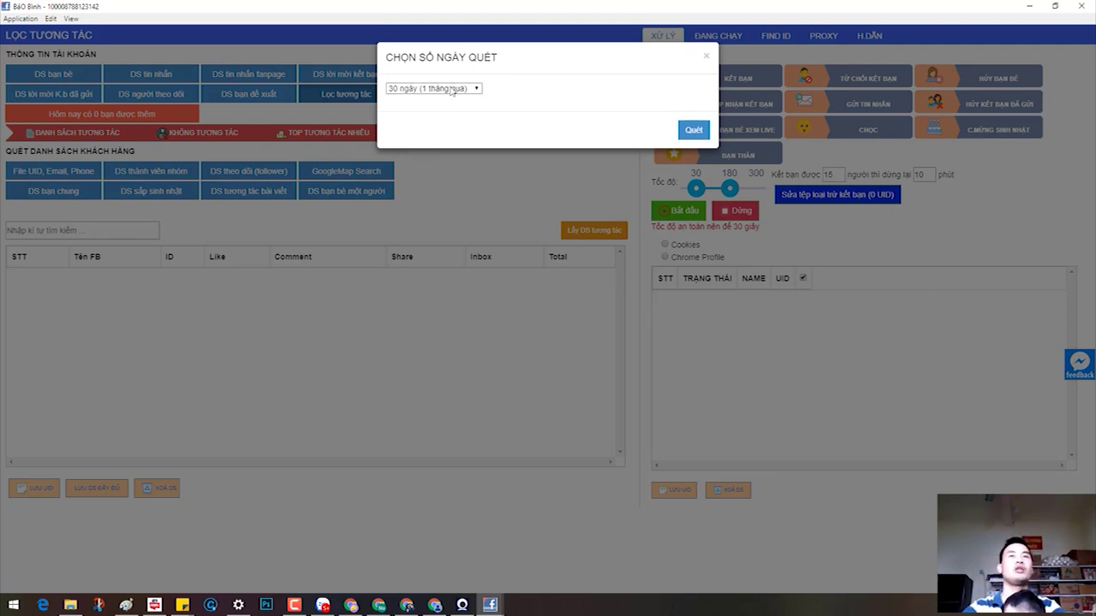
pyautogui.click(451, 89)
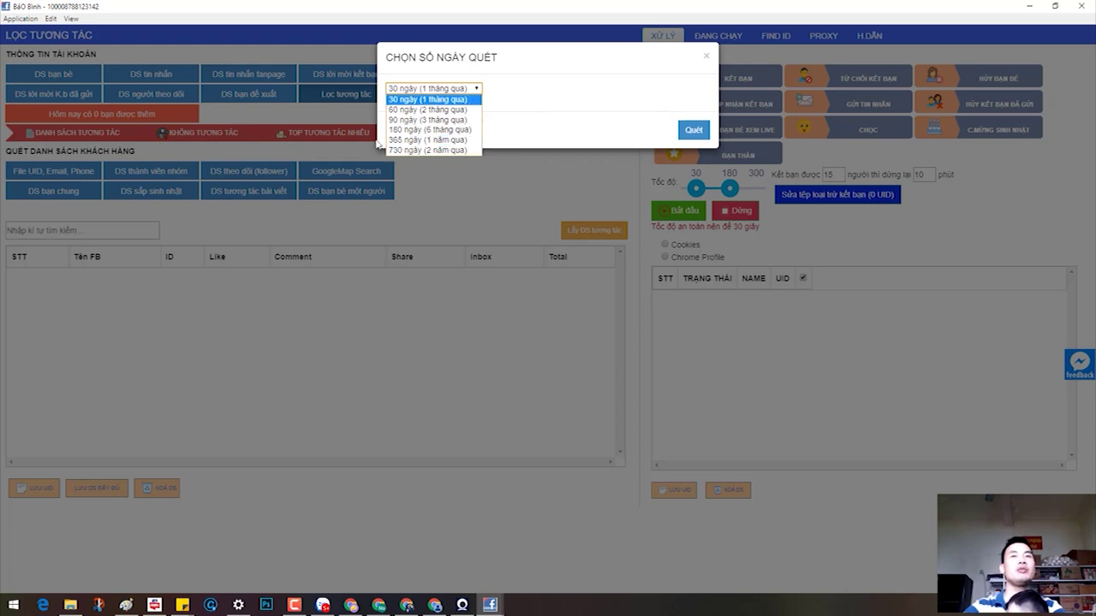
pyautogui.click(435, 141)
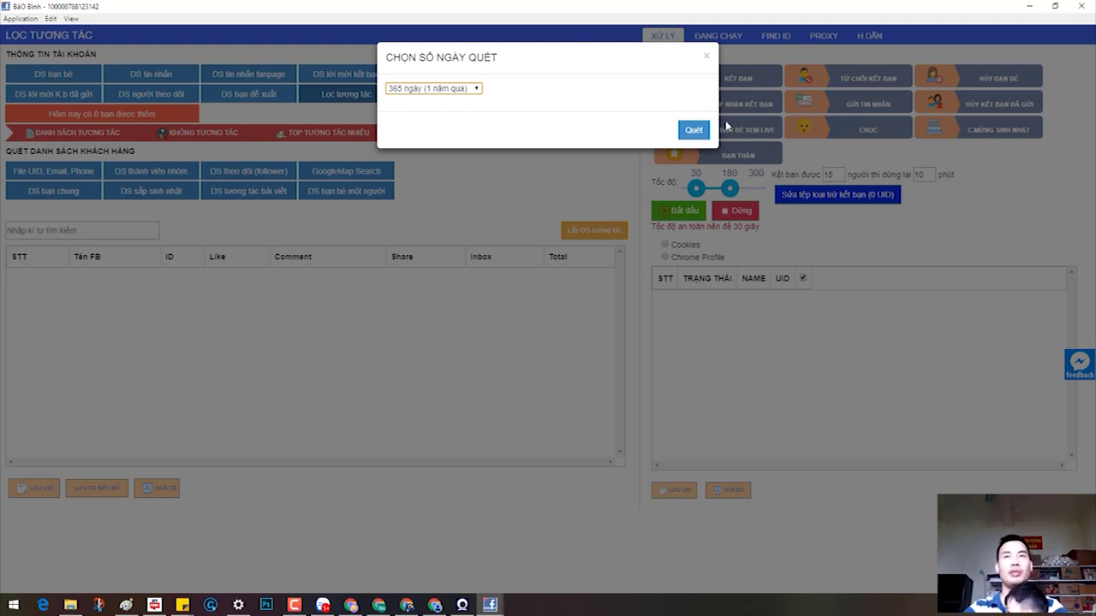
pyautogui.click(691, 131)
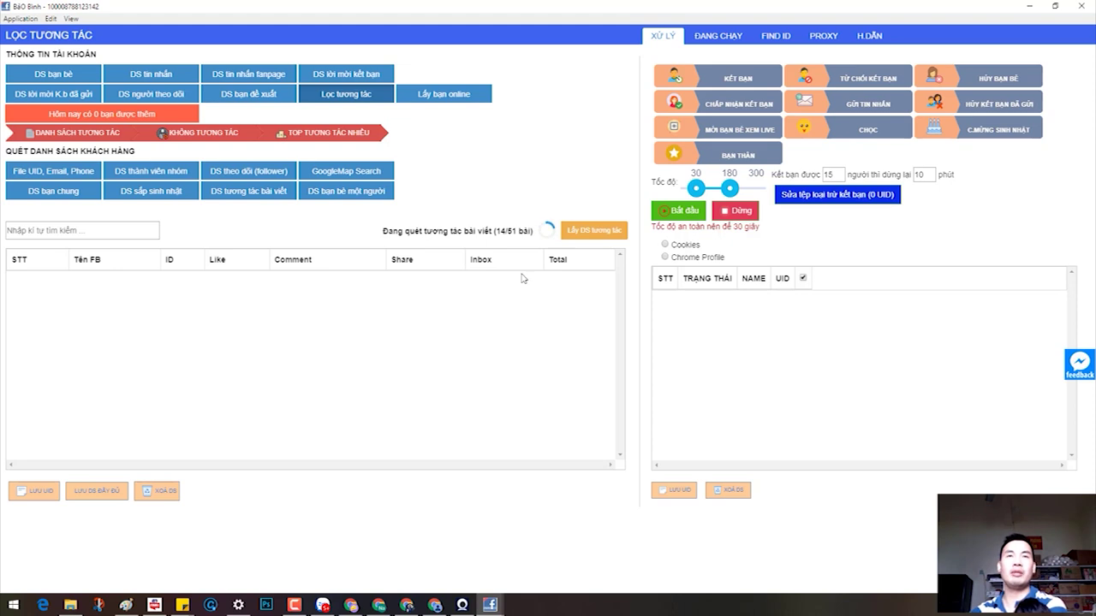
# Step: Let the past-year interaction scan progress to 15 of 51 posts
pyautogui.click(293, 605)
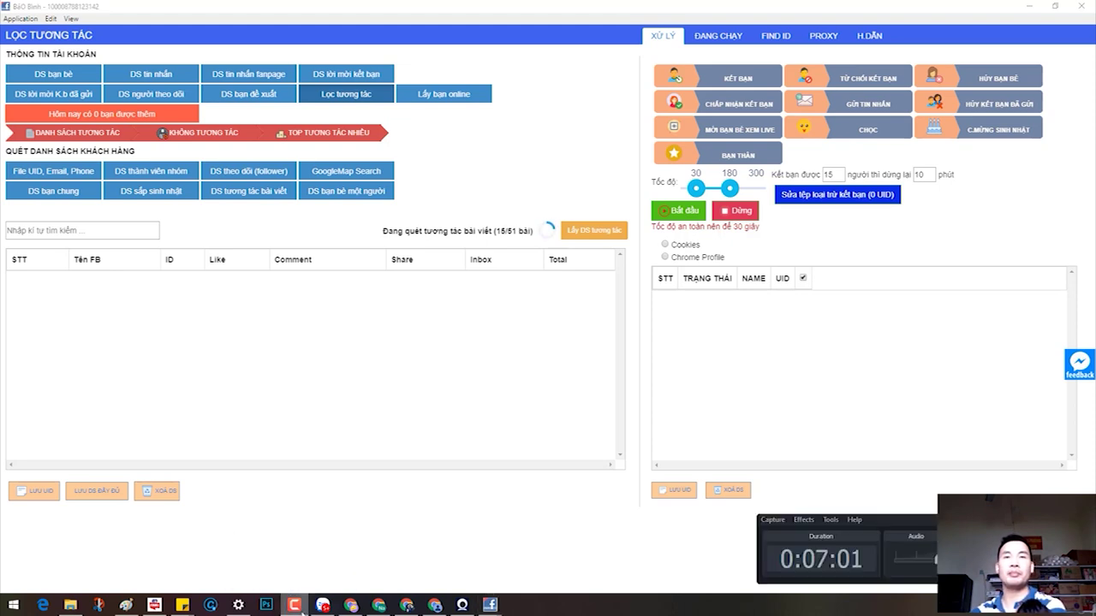
# Step: Keep the post-interaction scan running until the counter reaches 31/51
pyautogui.click(1047, 488)
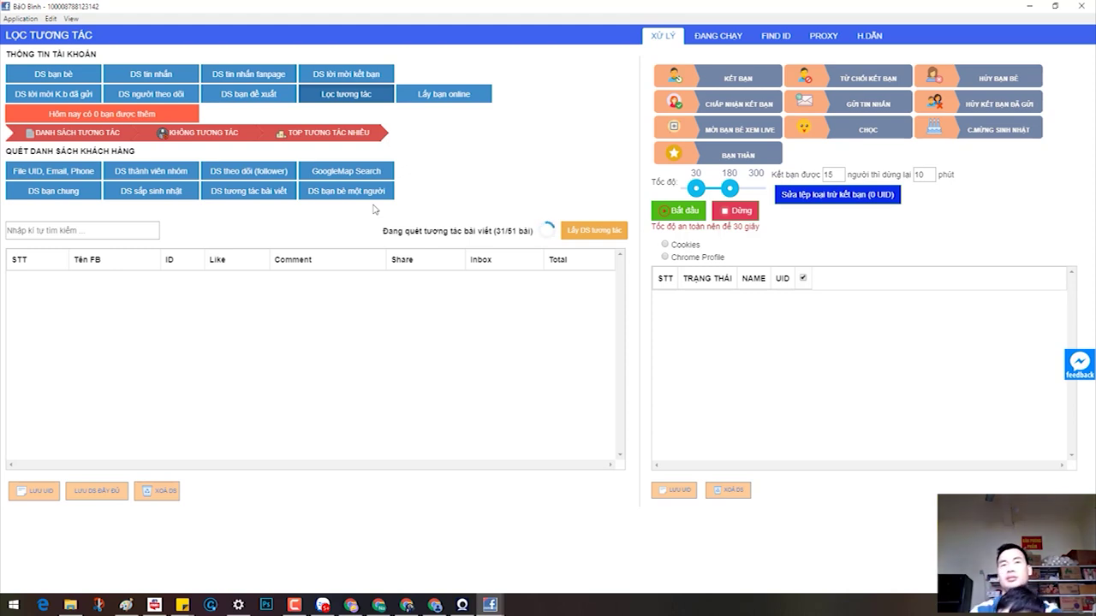
pyautogui.click(461, 605)
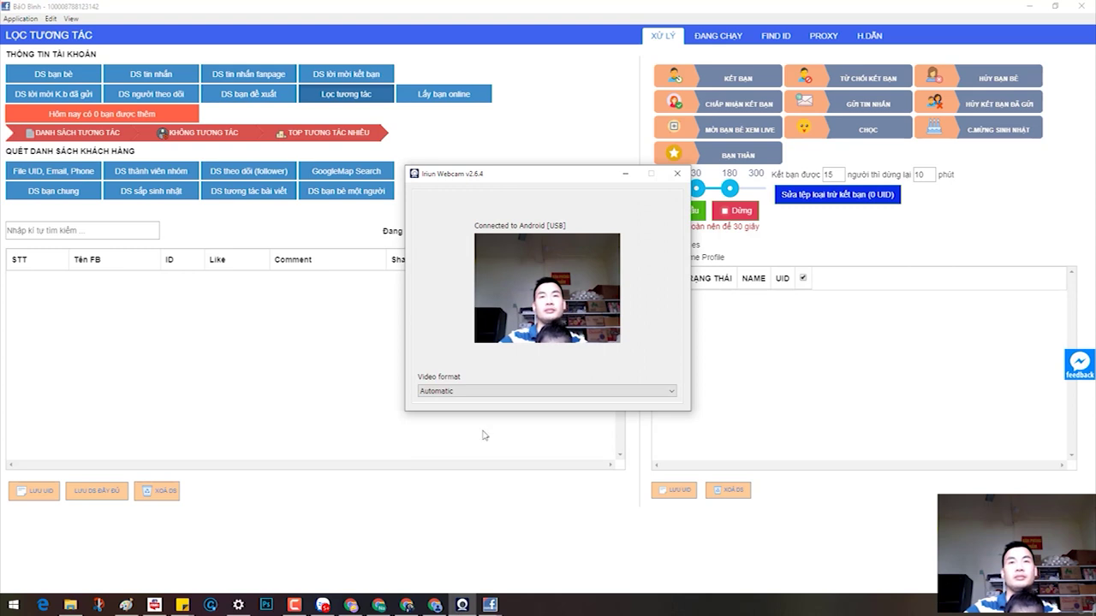
pyautogui.click(624, 175)
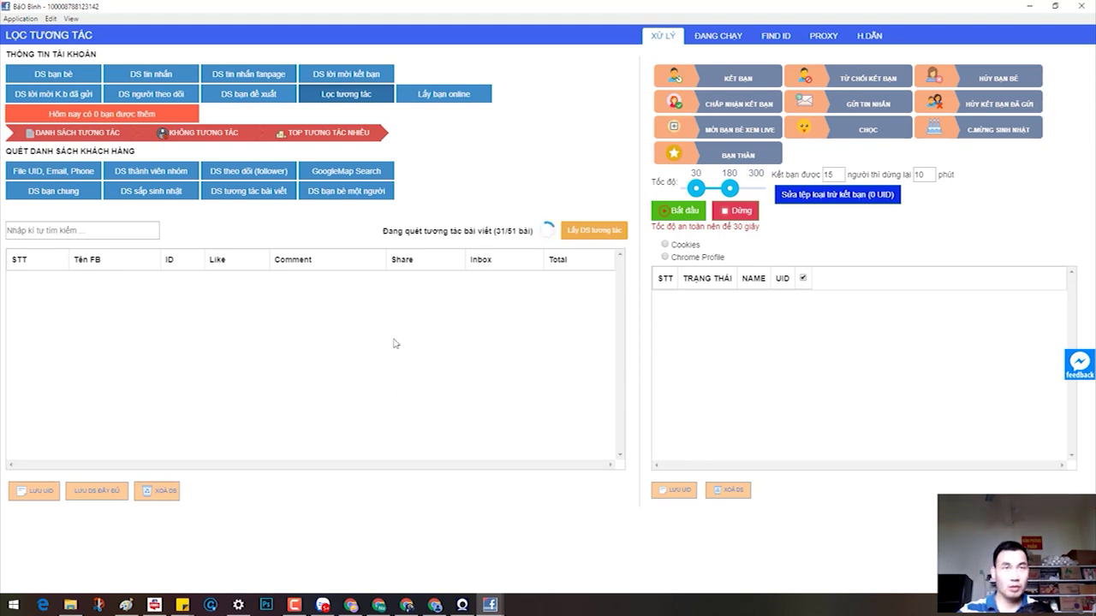
pyautogui.click(151, 190)
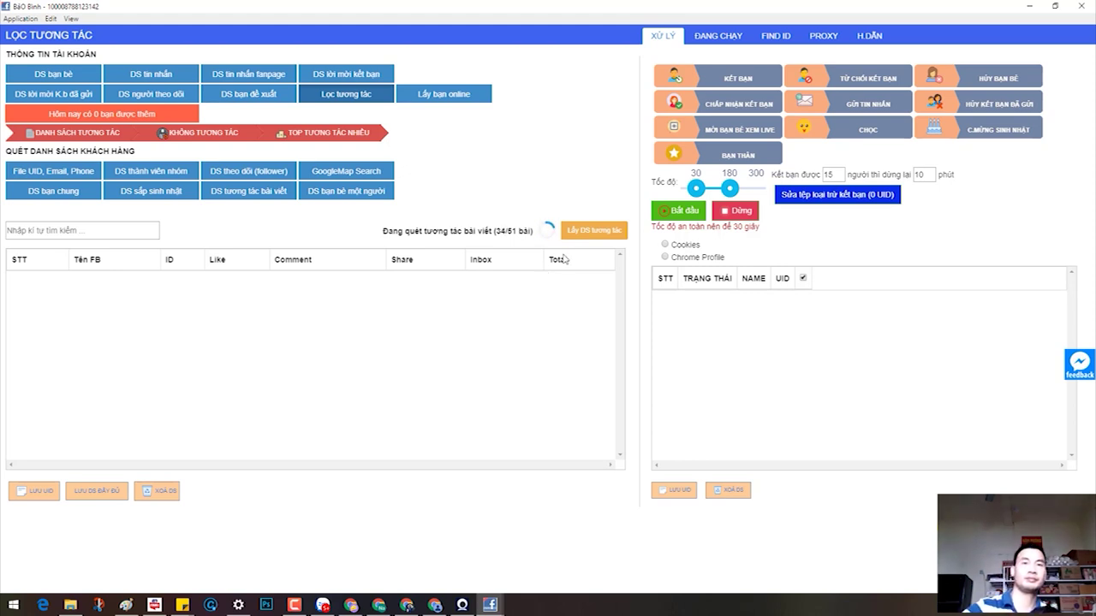
# Step: Bring the Simple Facebook scanner window back to the front as the scan reaches 36/51
pyautogui.click(293, 605)
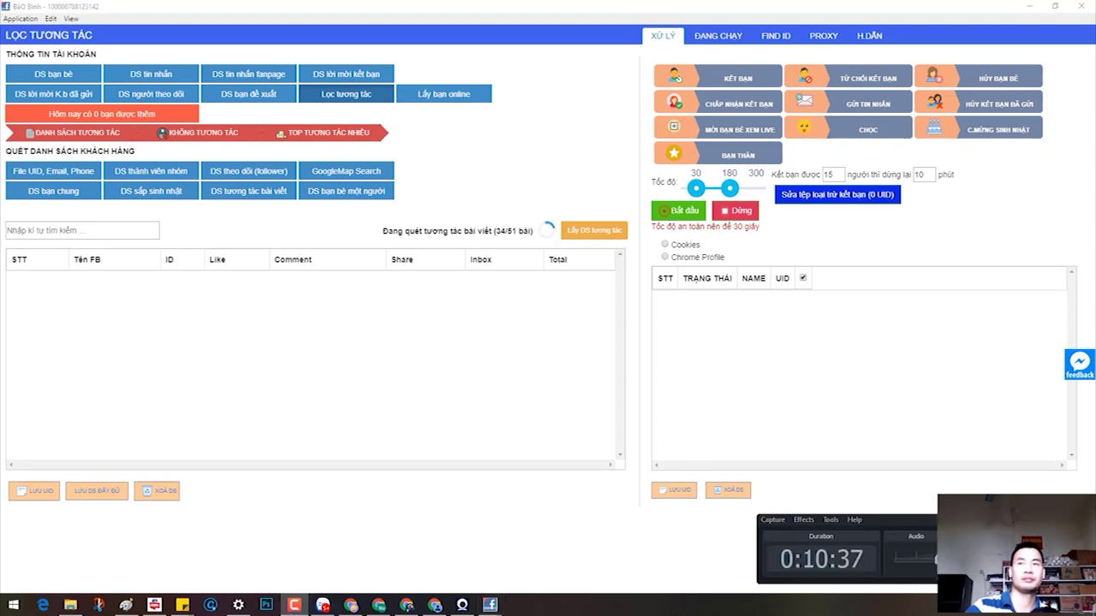
pyautogui.click(788, 496)
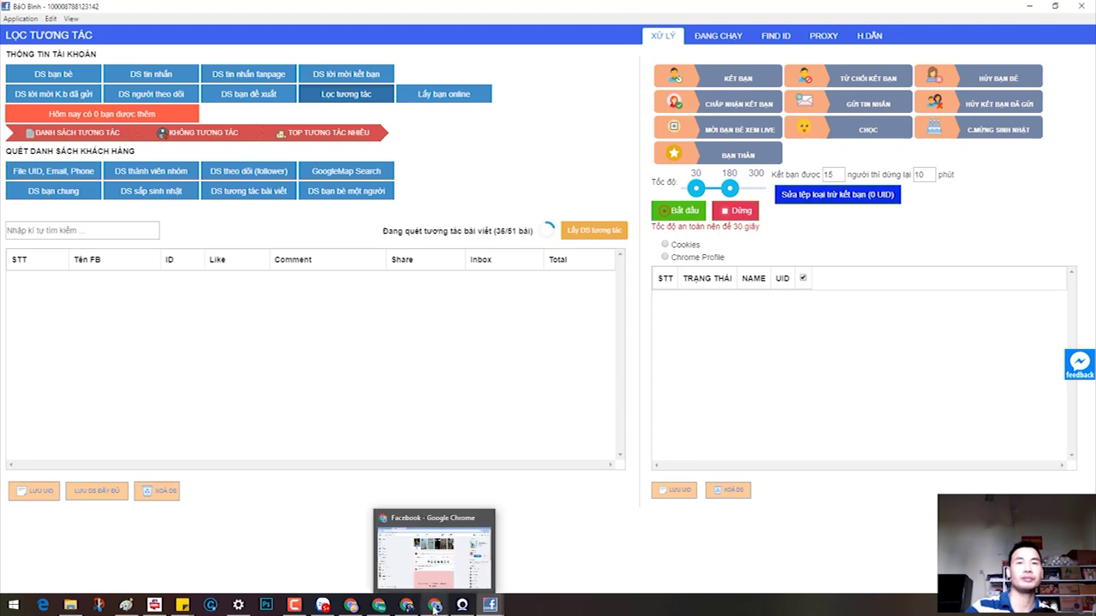
# Step: Minimize the Facebook feed window and switch to the Chrome window with the password login page
pyautogui.click(434, 605)
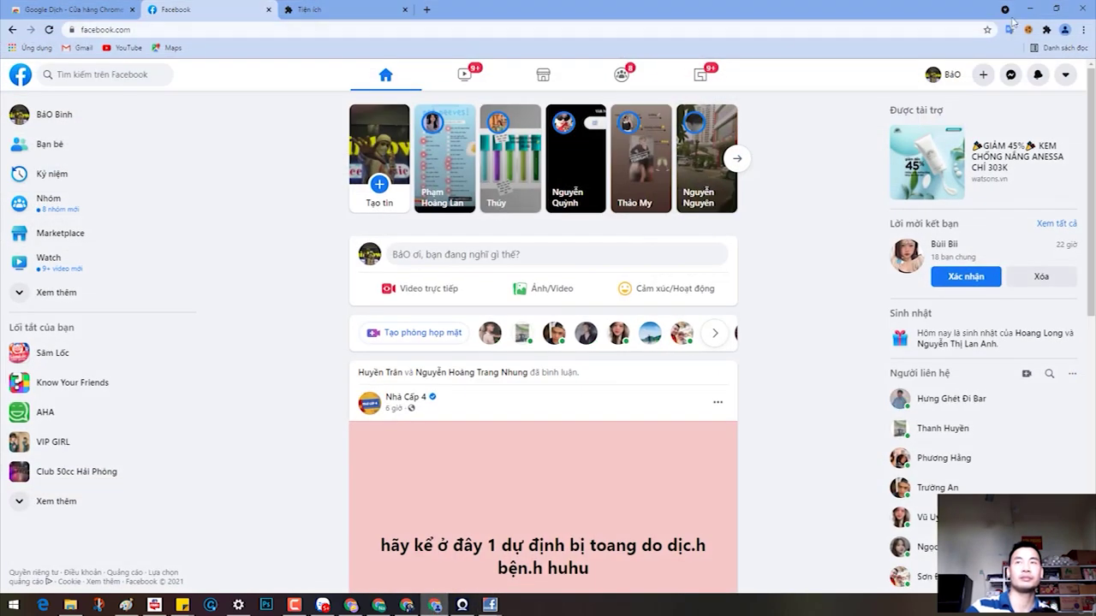
pyautogui.click(1030, 9)
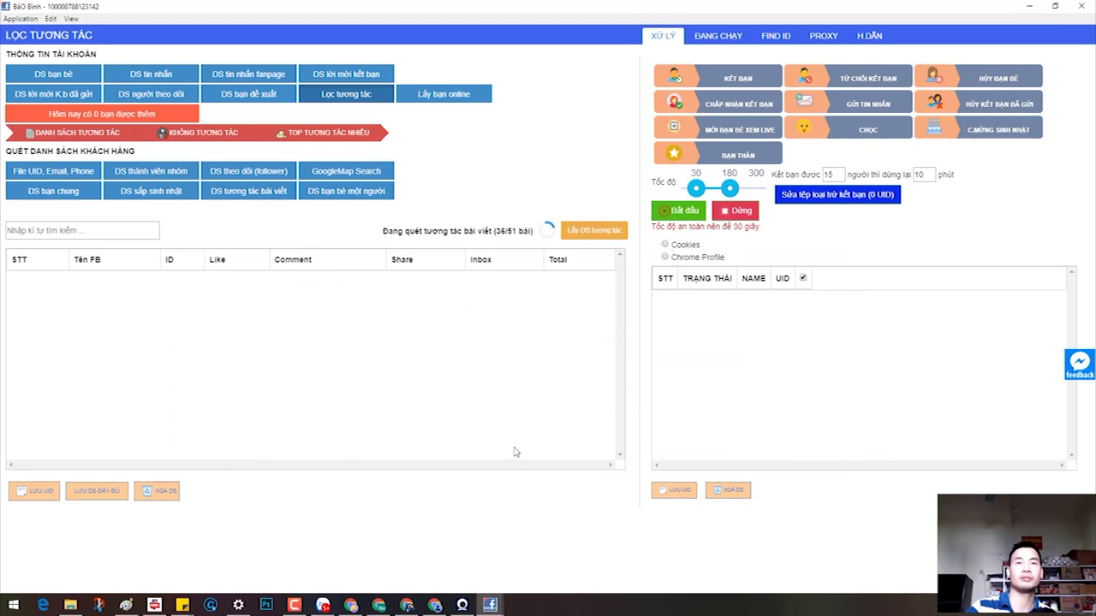
pyautogui.click(379, 605)
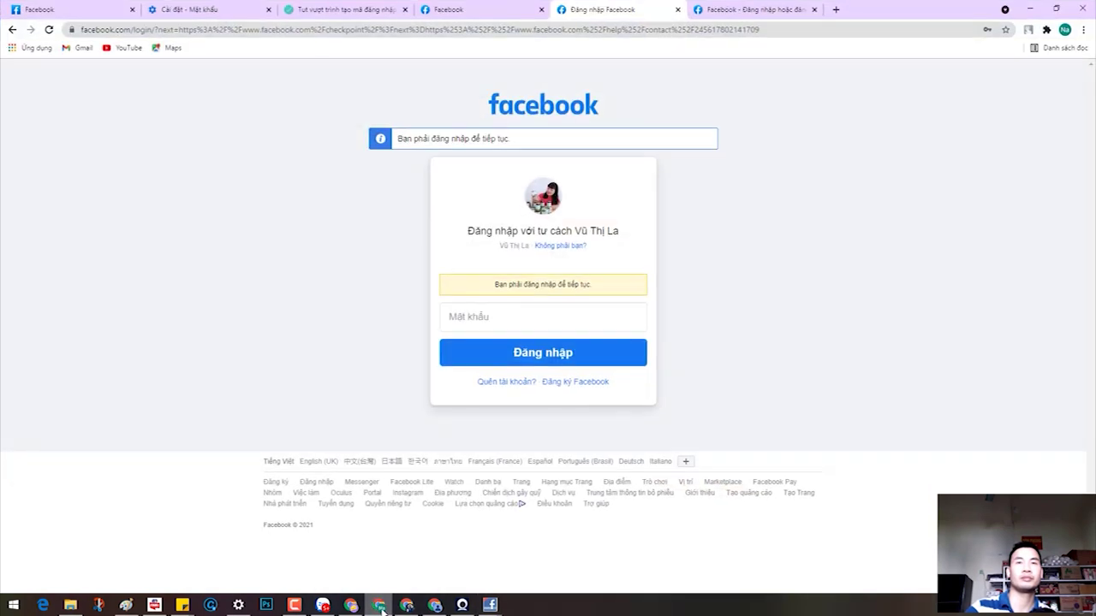
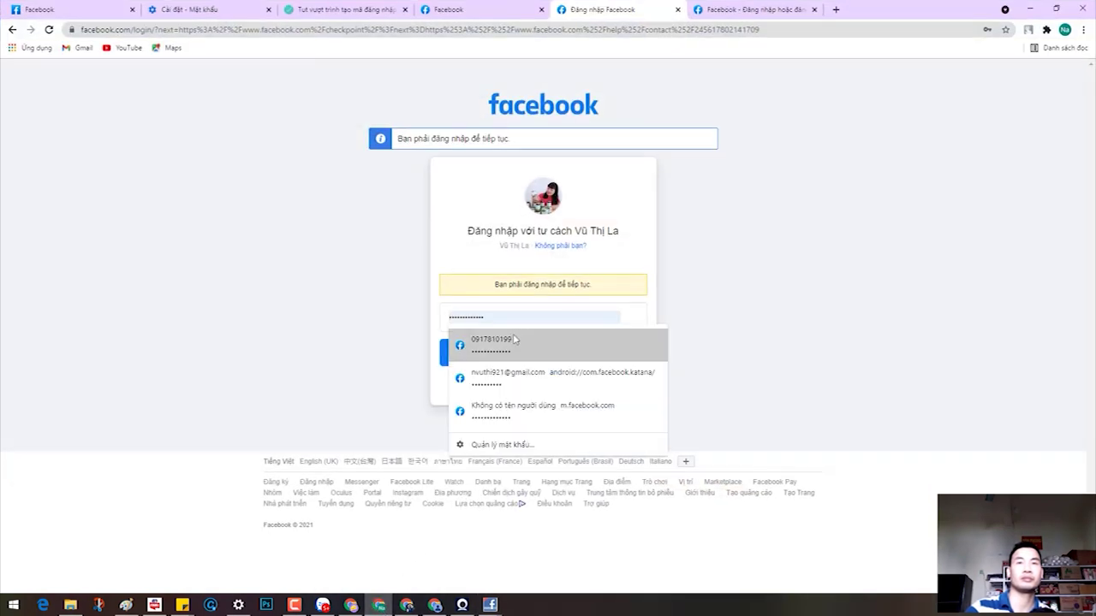
# Step: Fill the password from Chrome's first saved login and submit Đăng nhập; Facebook rejects it as incorrect
pyautogui.click(509, 345)
pyautogui.click(512, 363)
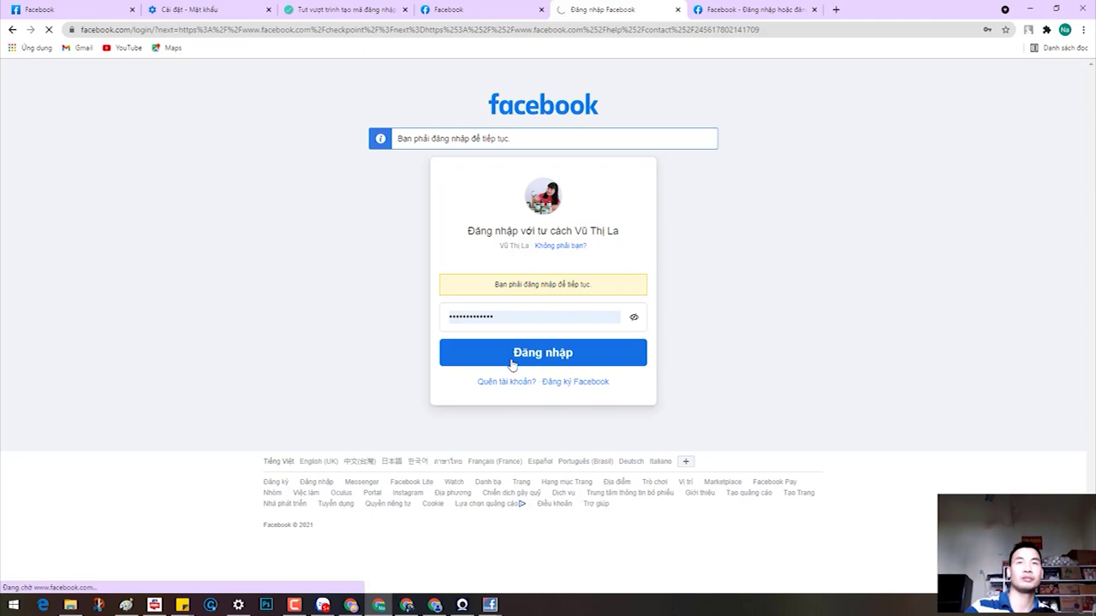
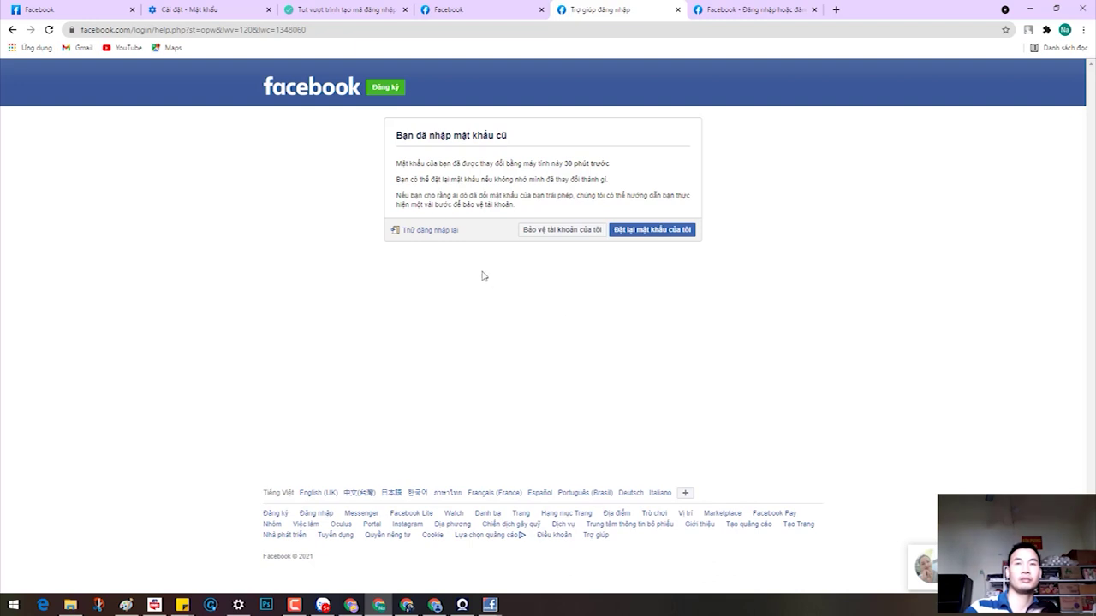
# Step: Log back into Facebook from the login page using the saved password
pyautogui.click(12, 30)
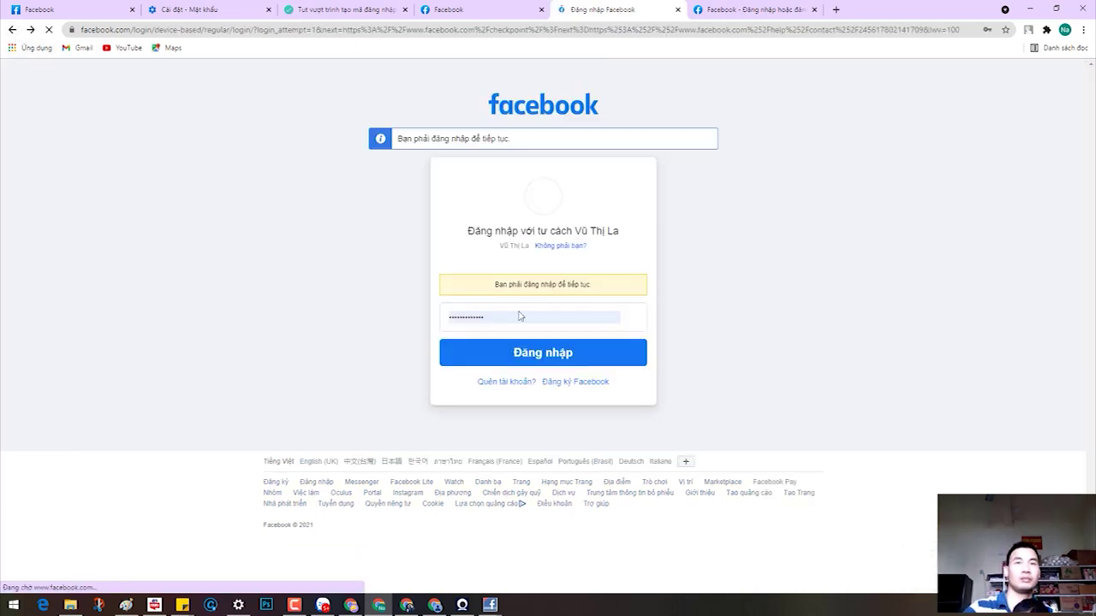
pyautogui.click(519, 317)
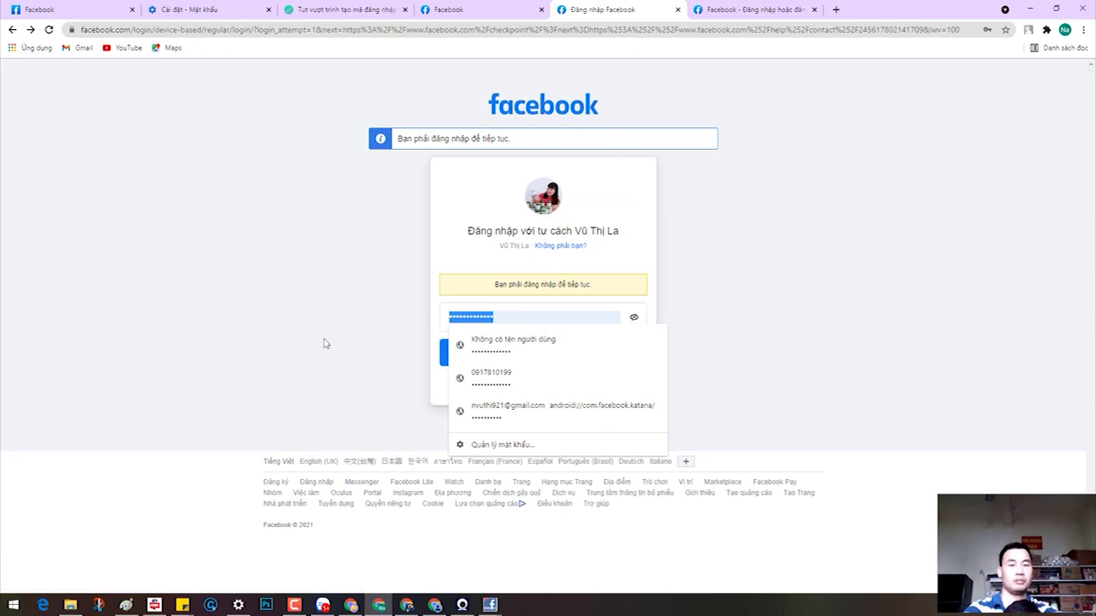
pyautogui.write('a')
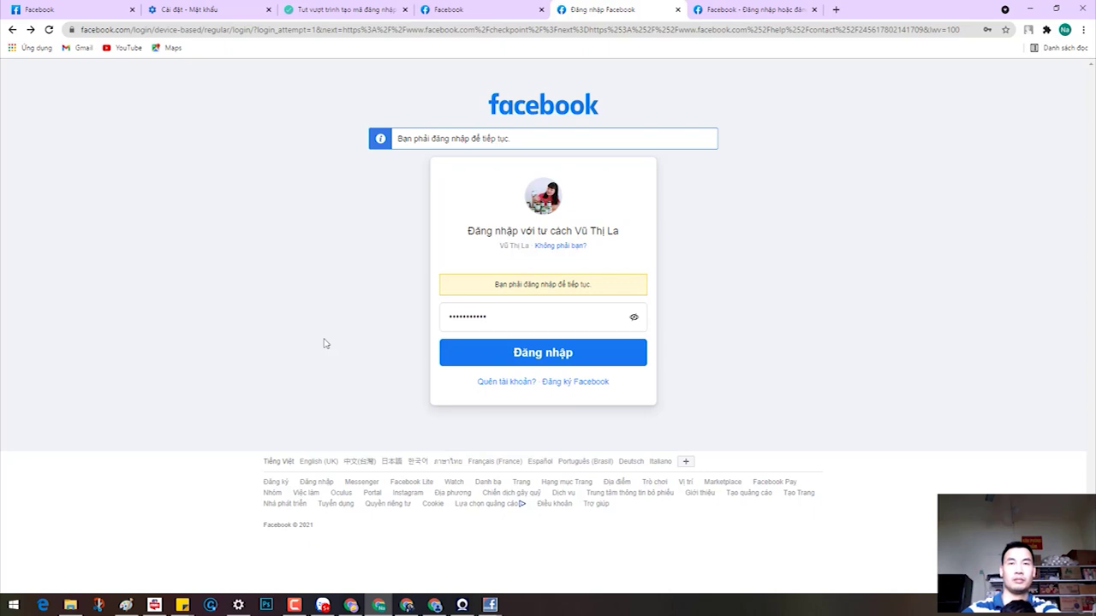
pyautogui.click(541, 357)
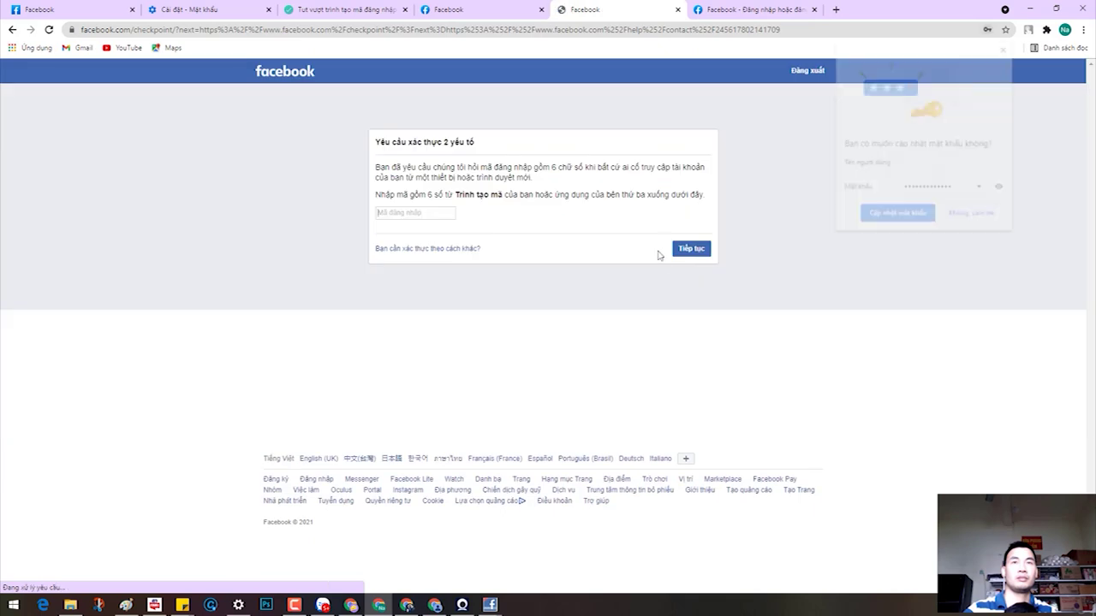
# Step: Update Chrome's stored password, entering the account's phone number as the username
pyautogui.click(953, 161)
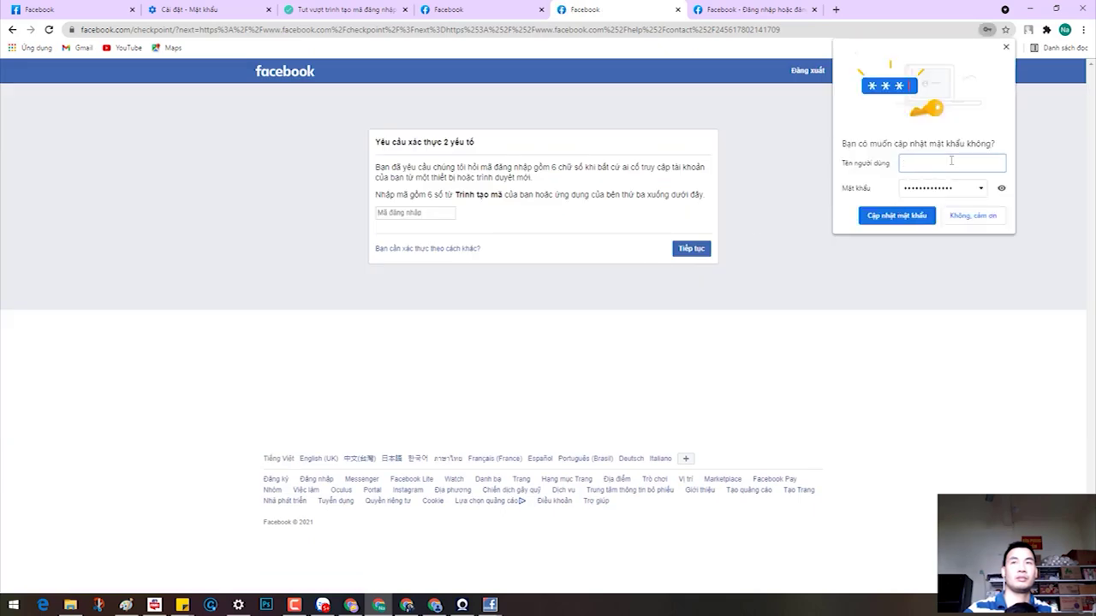
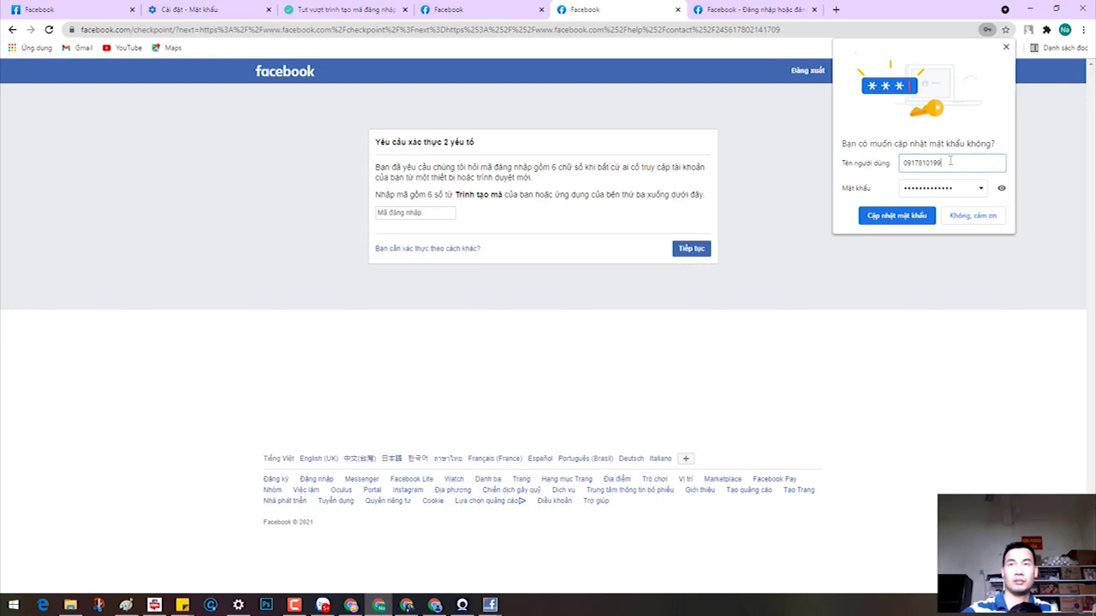
pyautogui.click(911, 216)
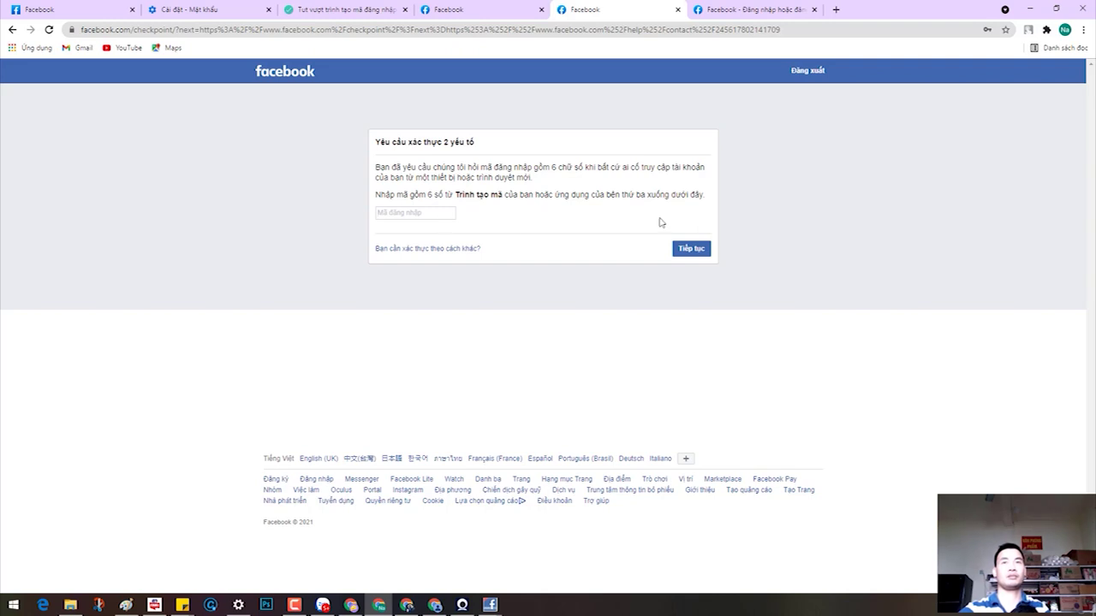
pyautogui.click(243, 30)
# Step: Review the login-code bypass guide, then sign out of the unverified Facebook account
pyautogui.click(359, 10)
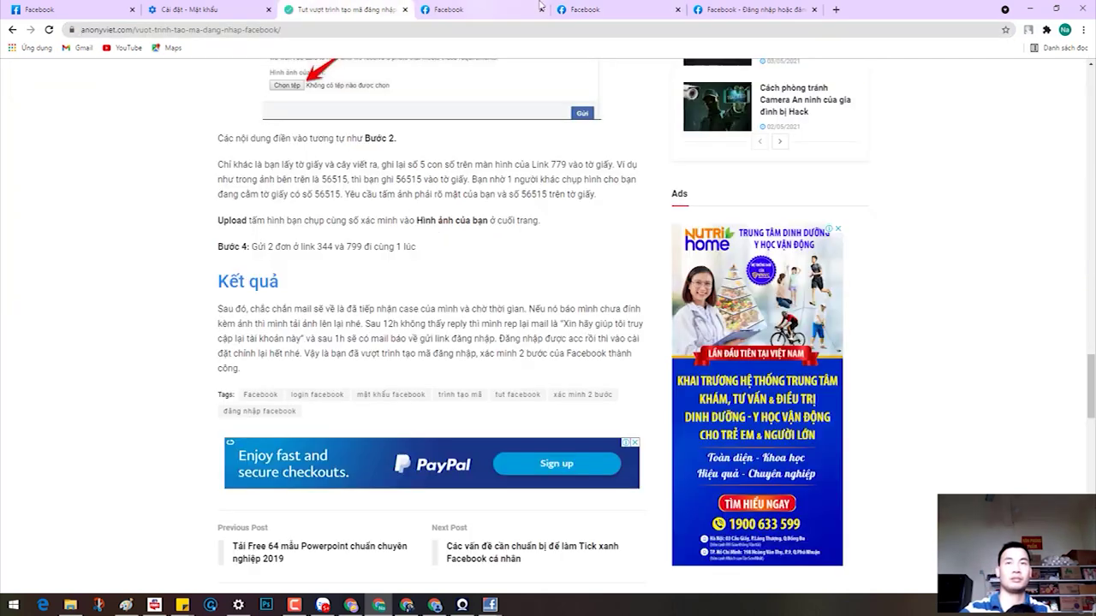
pyautogui.click(507, 8)
pyautogui.click(587, 221)
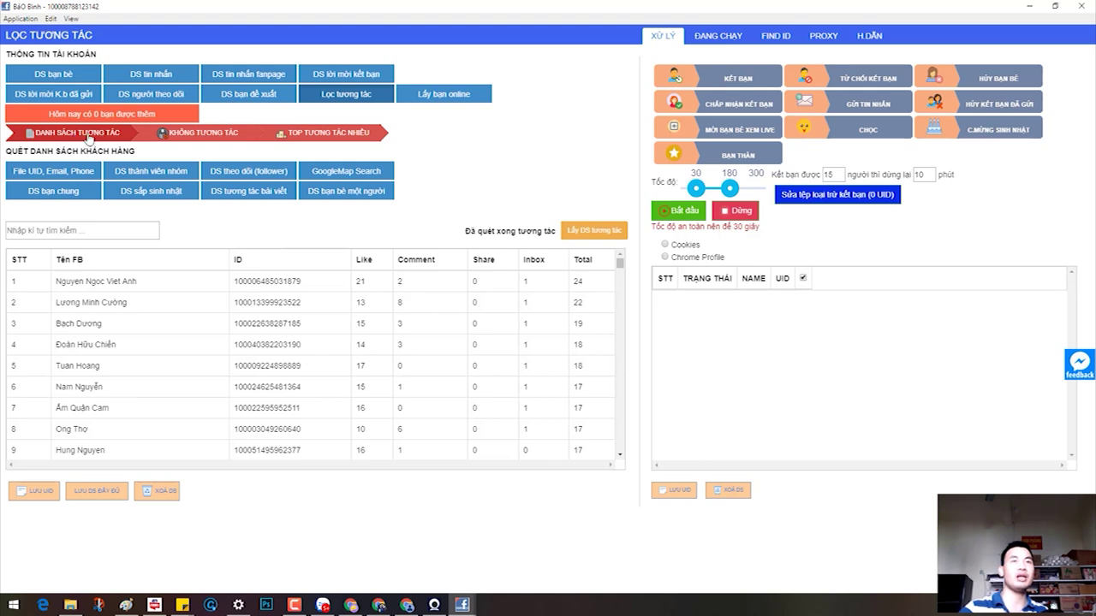
# Step: Show the 663 non-interacting friends after checking the top-interaction ranking, then bring Facebook forward
pyautogui.click(201, 135)
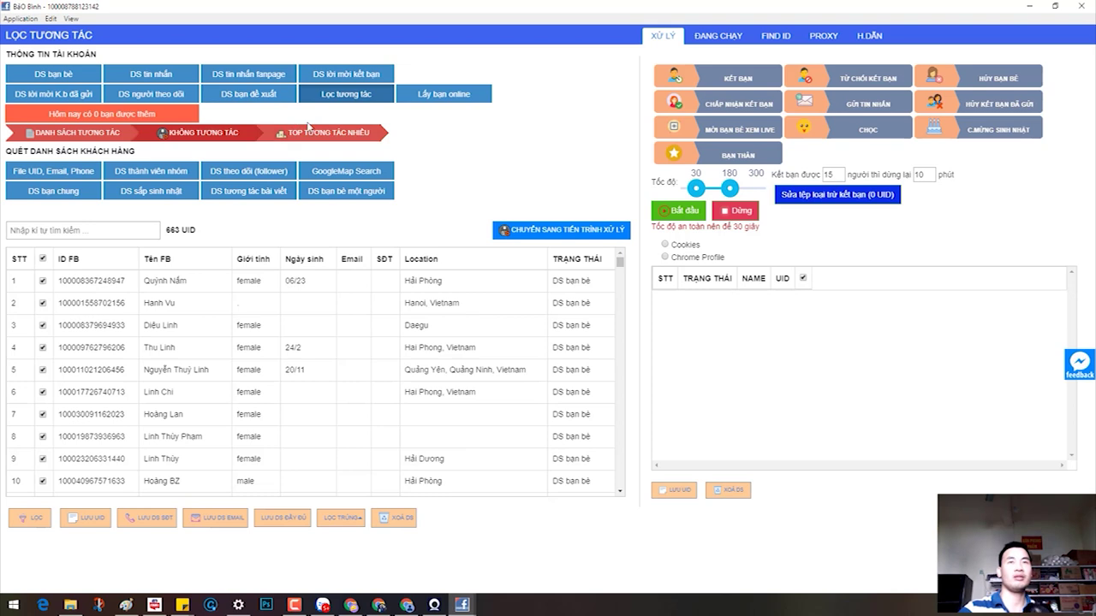
pyautogui.click(325, 134)
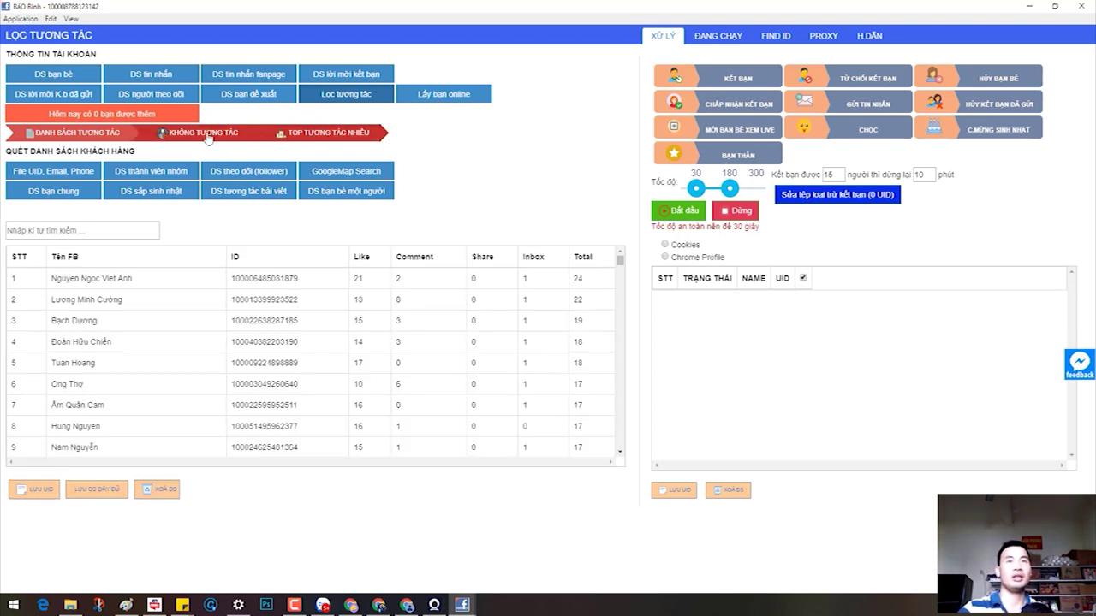
pyautogui.click(204, 135)
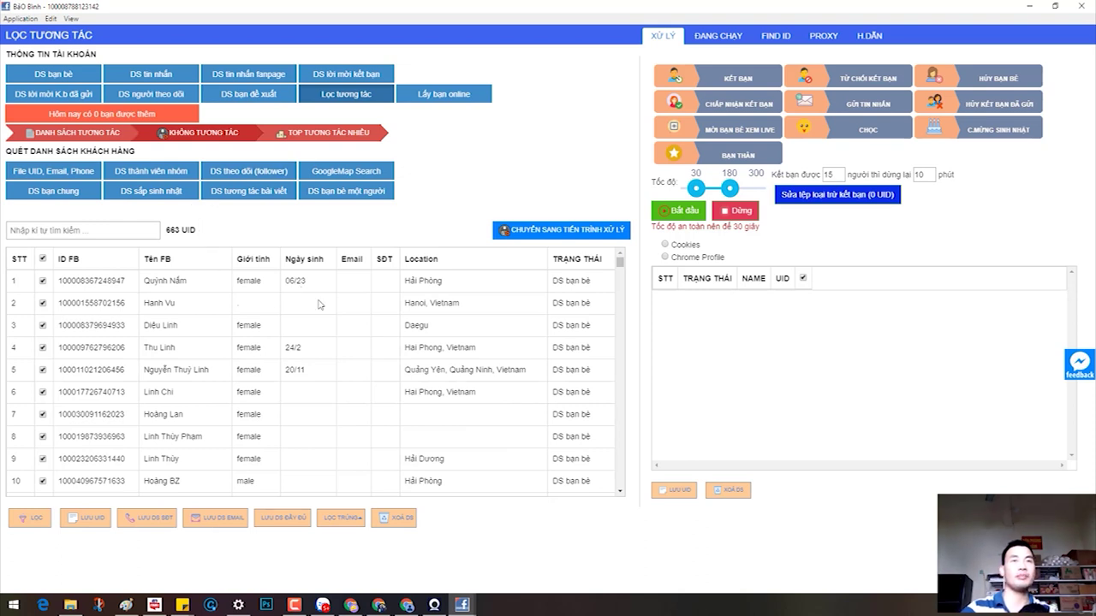
pyautogui.moveTo(407, 605)
pyautogui.click(413, 548)
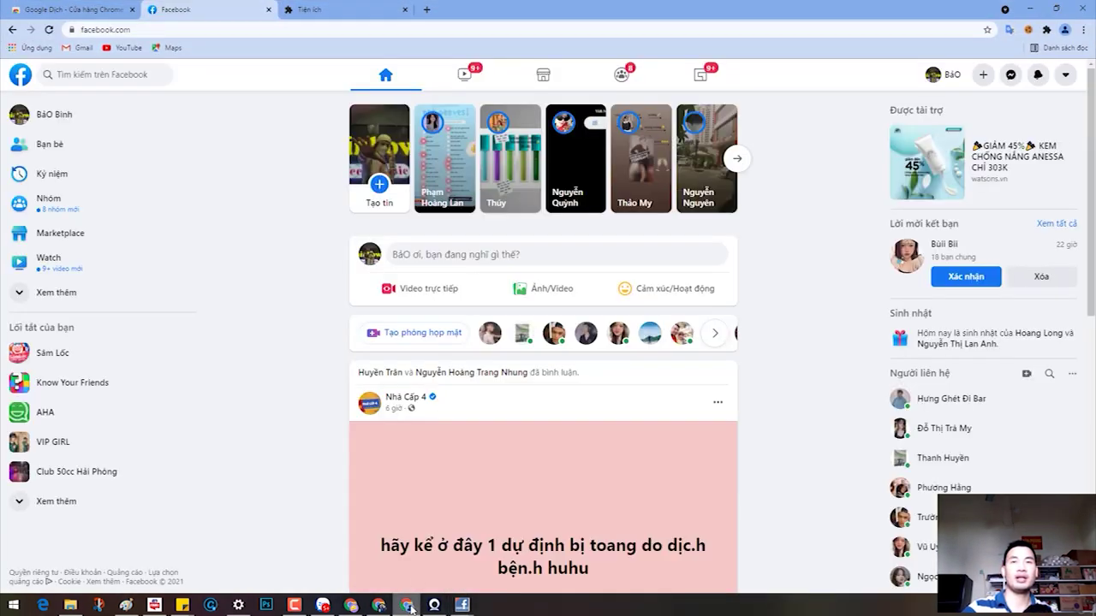
# Step: Check the profile's Bạn bè section showing 1.228 friends, then minimize Chrome
pyautogui.click(942, 75)
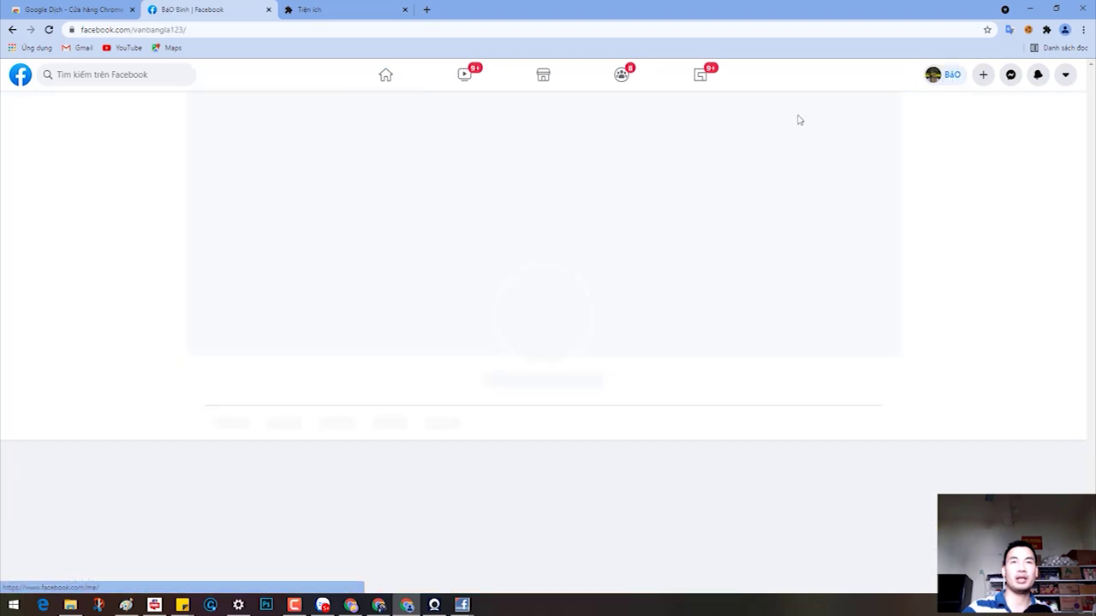
pyautogui.scroll(-10, 432, 391)
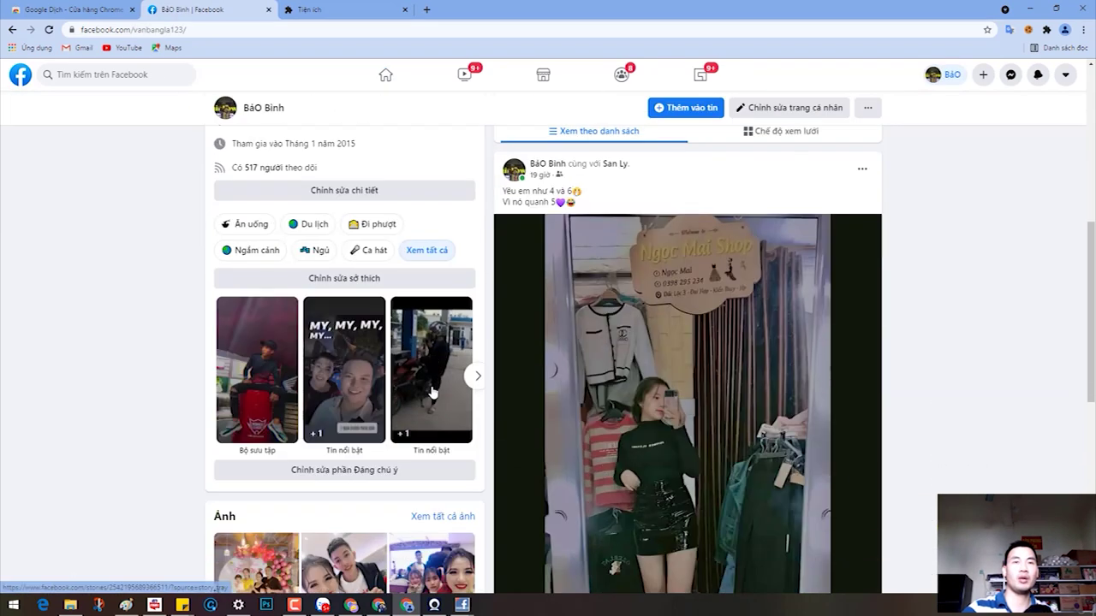
pyautogui.scroll(-2, 432, 391)
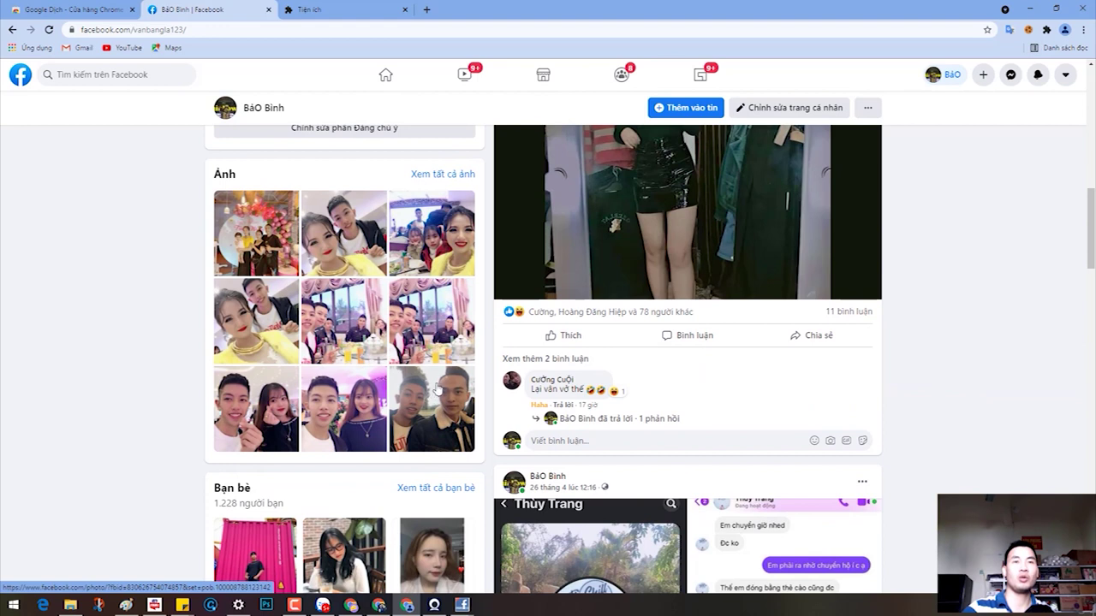
pyautogui.click(1027, 9)
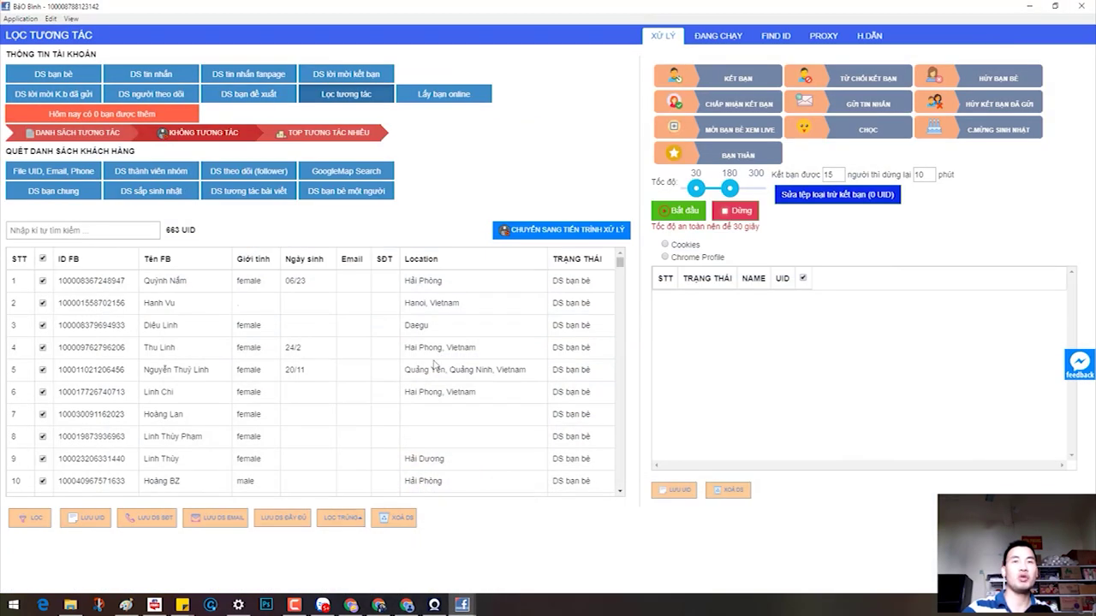
# Step: Filter by all locations except the four Hai Phong variants, leaving 77 friends
pyautogui.scroll(-4, 434, 365)
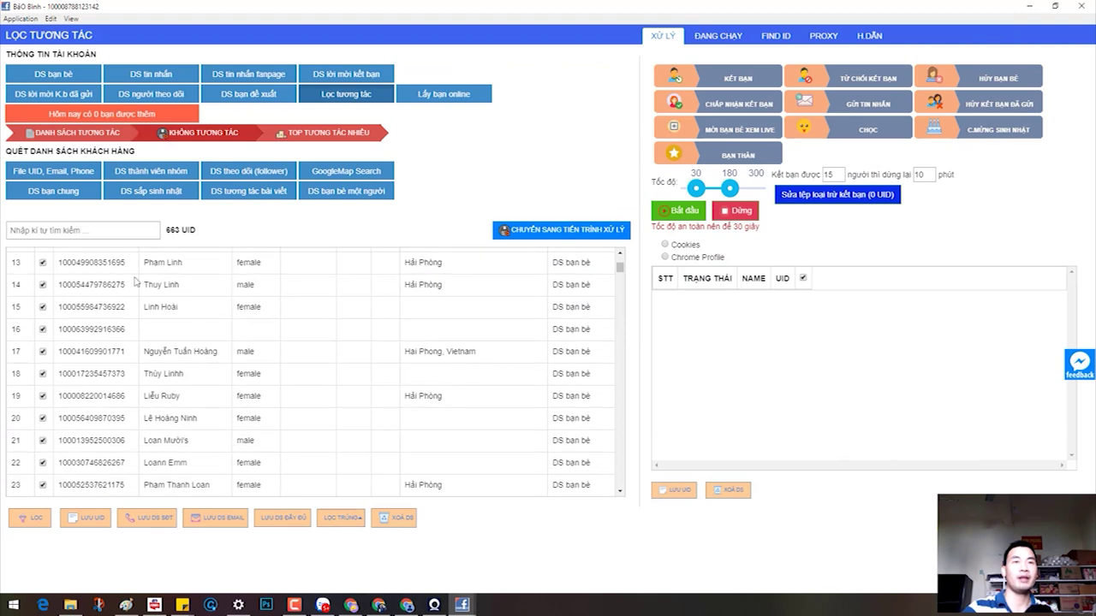
pyautogui.click(31, 517)
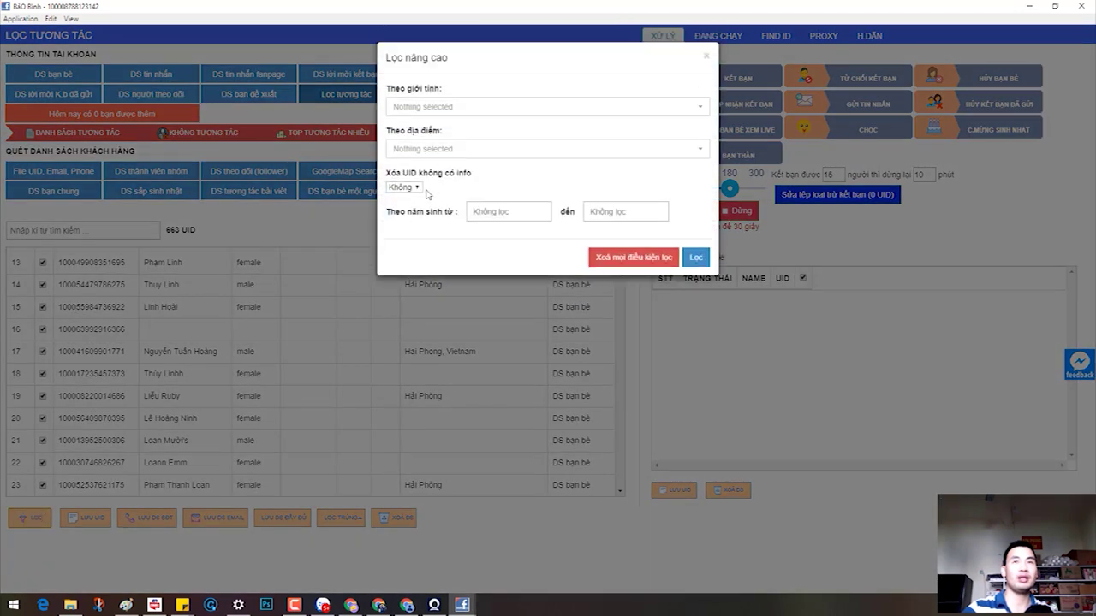
pyautogui.click(451, 108)
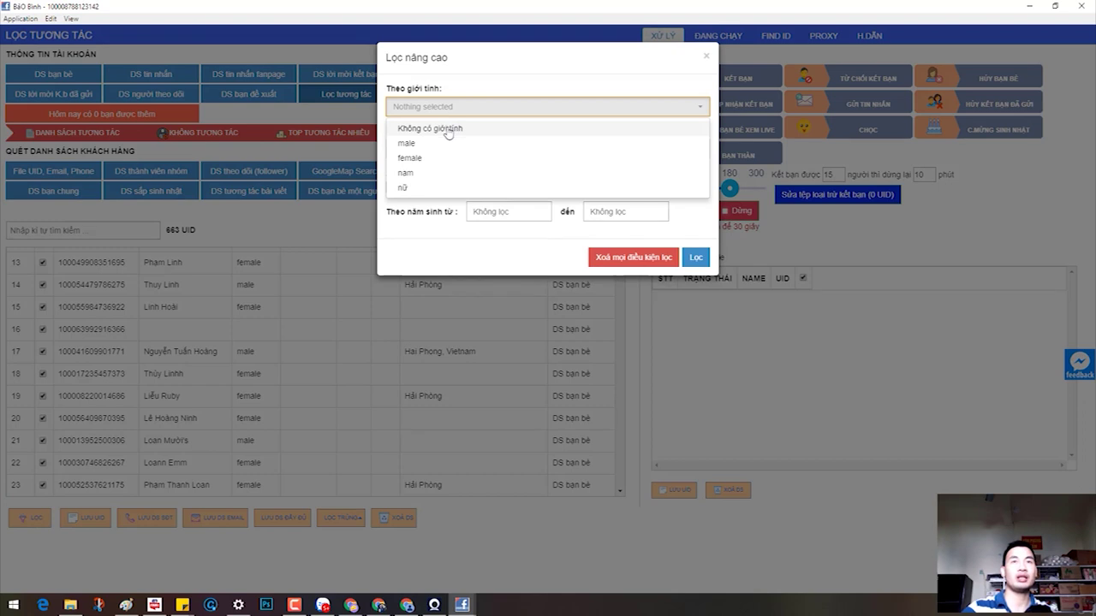
pyautogui.click(564, 68)
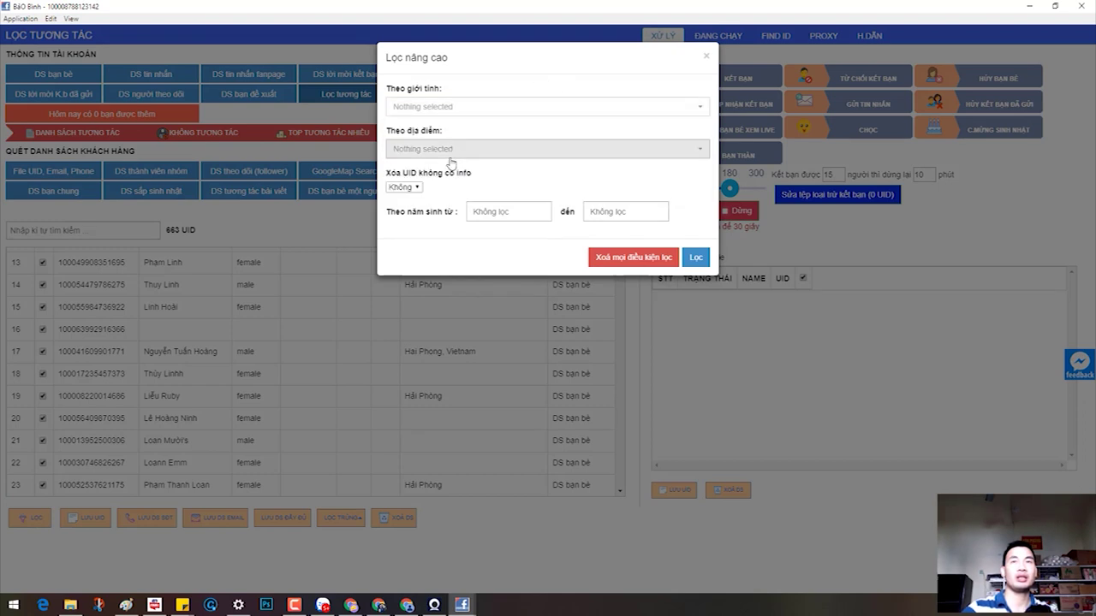
pyautogui.click(451, 150)
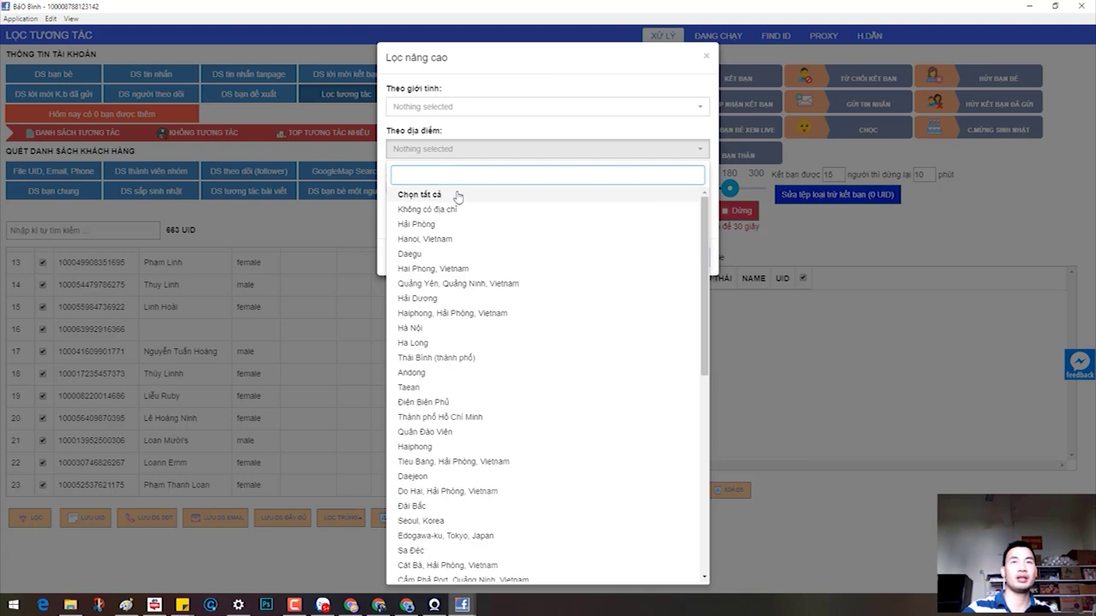
pyautogui.click(460, 198)
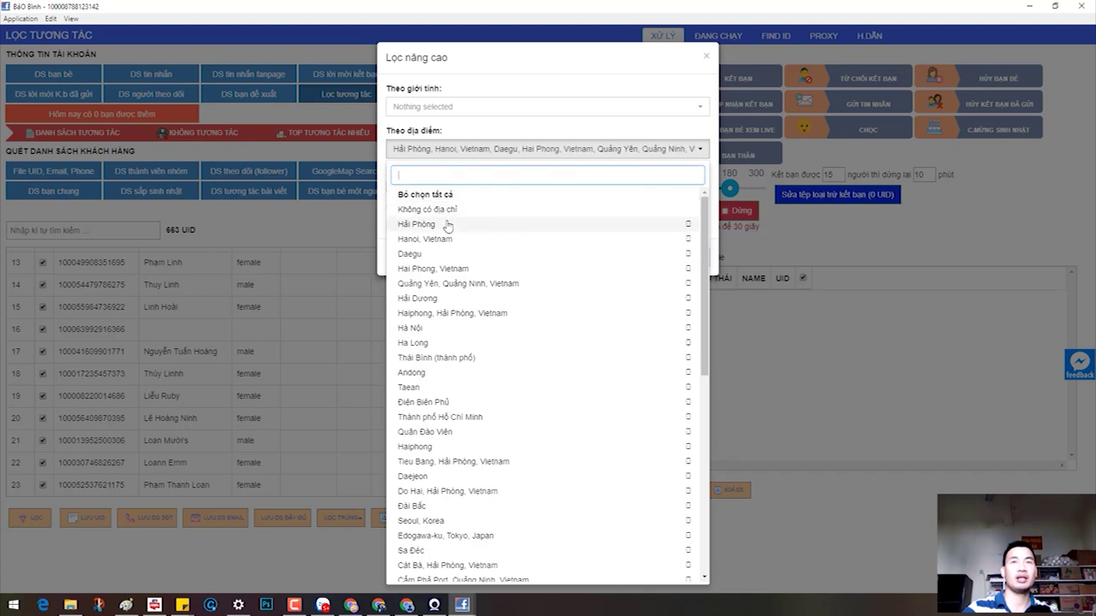
pyautogui.click(447, 225)
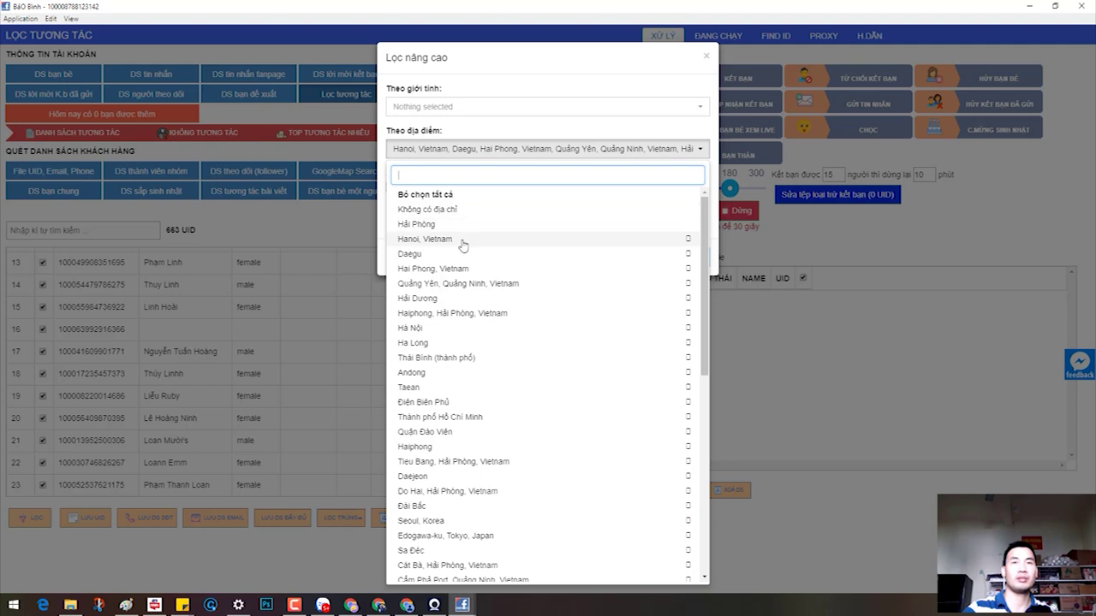
pyautogui.click(467, 271)
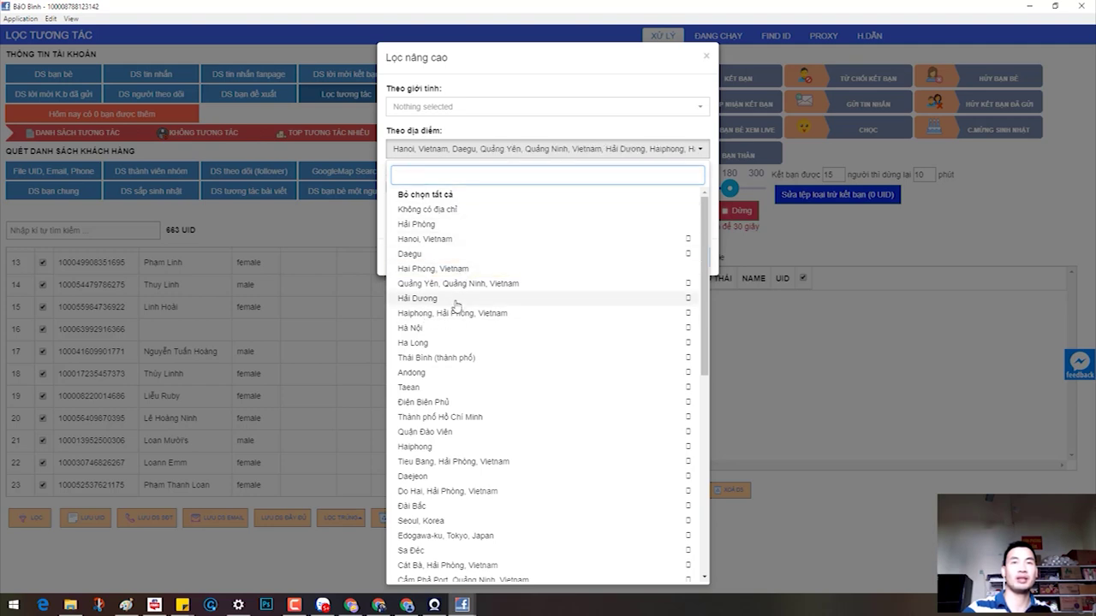
pyautogui.click(454, 313)
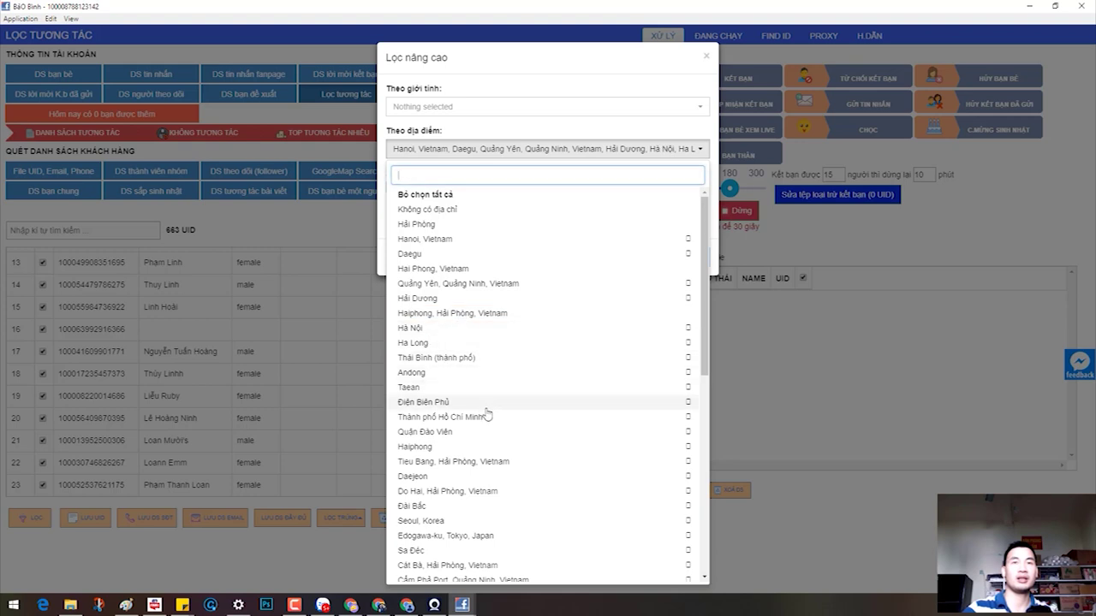
pyautogui.scroll(-3, 484, 424)
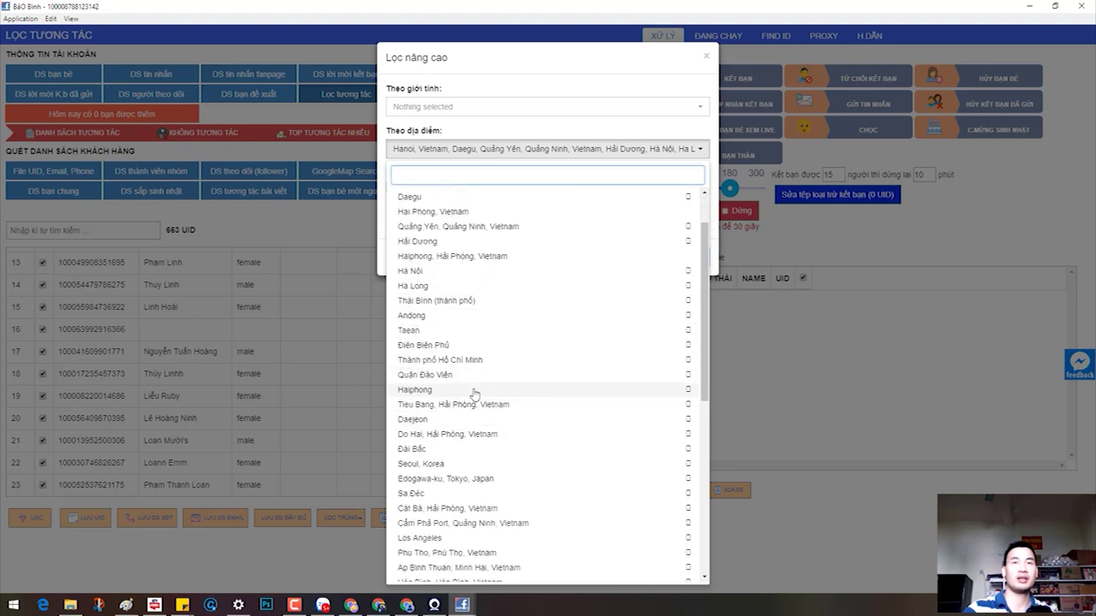
pyautogui.click(472, 386)
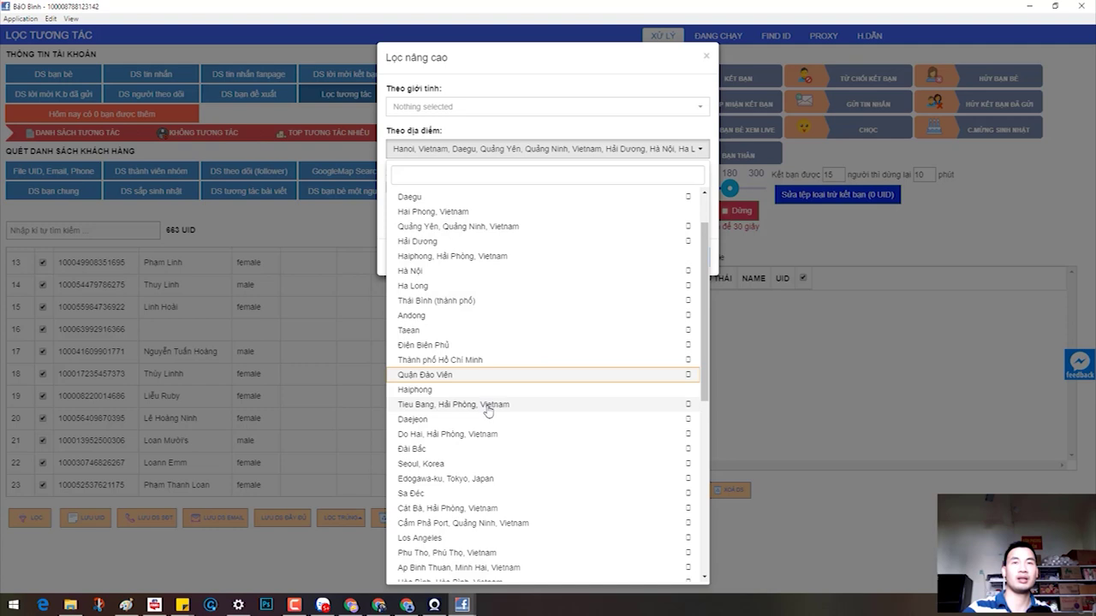
pyautogui.press('Escape')
pyautogui.click(696, 258)
# Step: Add 'Haiphong, Hải Phòng, Vietnam' and 'Hai Phong, Vietnam' to the location filter and apply it
pyautogui.scroll(-4, 295, 334)
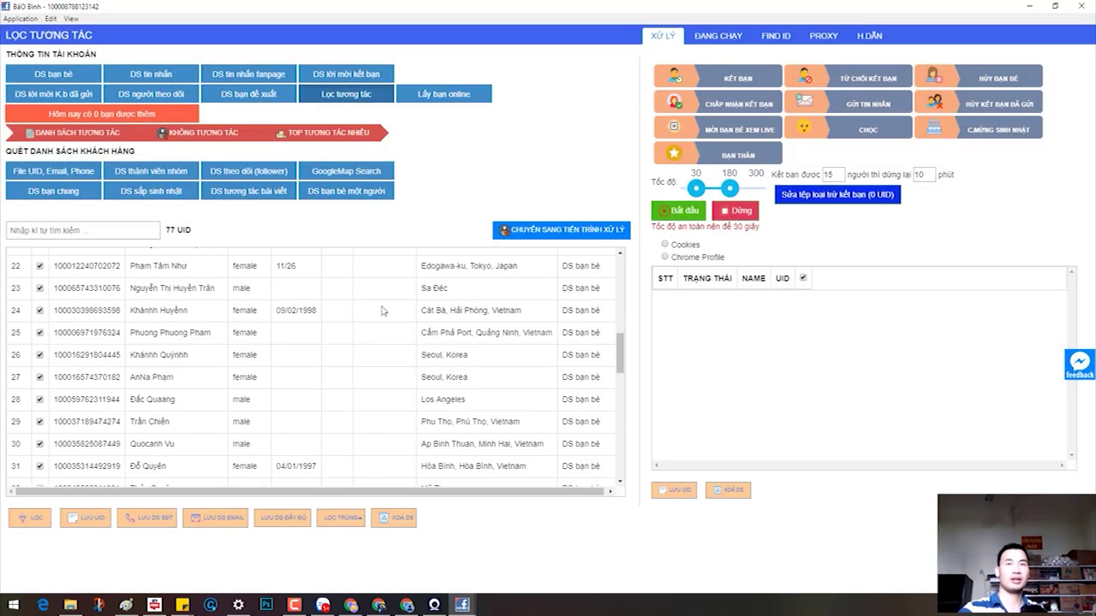
pyautogui.scroll(-3, 383, 311)
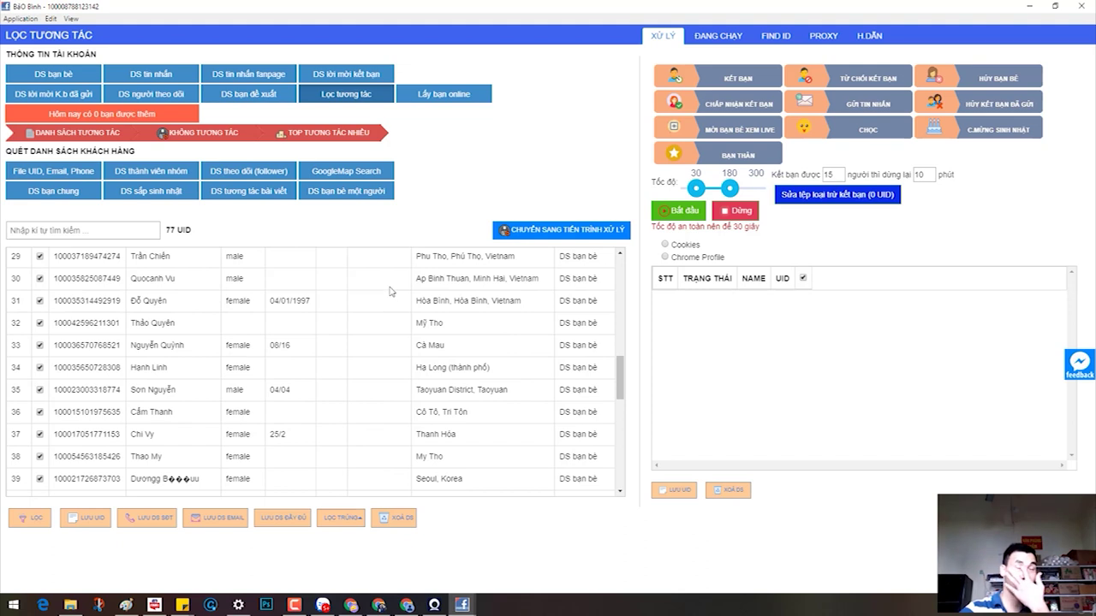
pyautogui.scroll(-13, 390, 296)
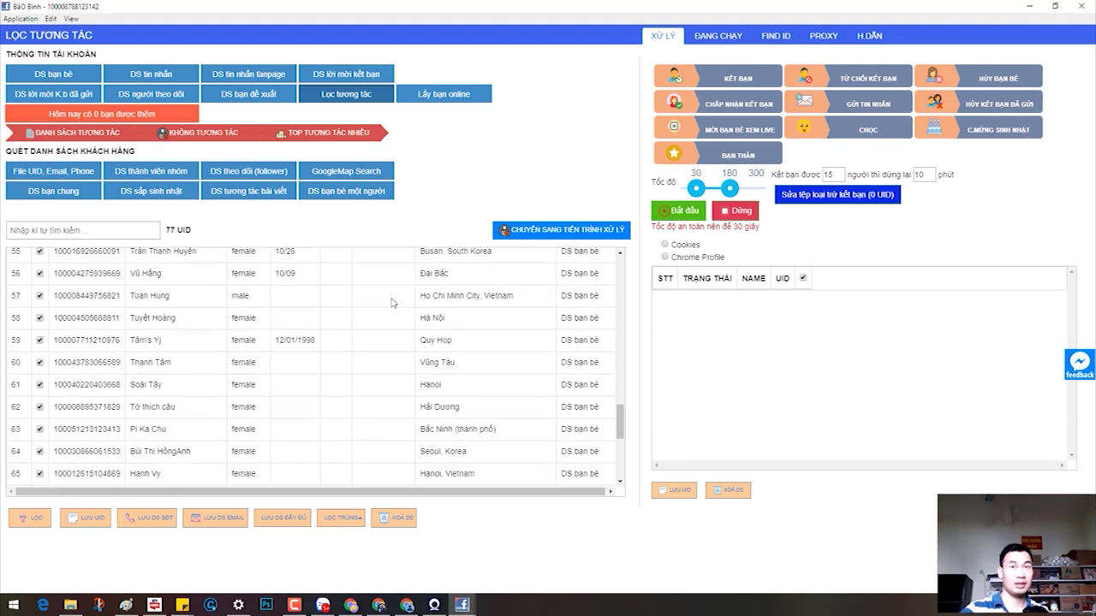
pyautogui.click(31, 519)
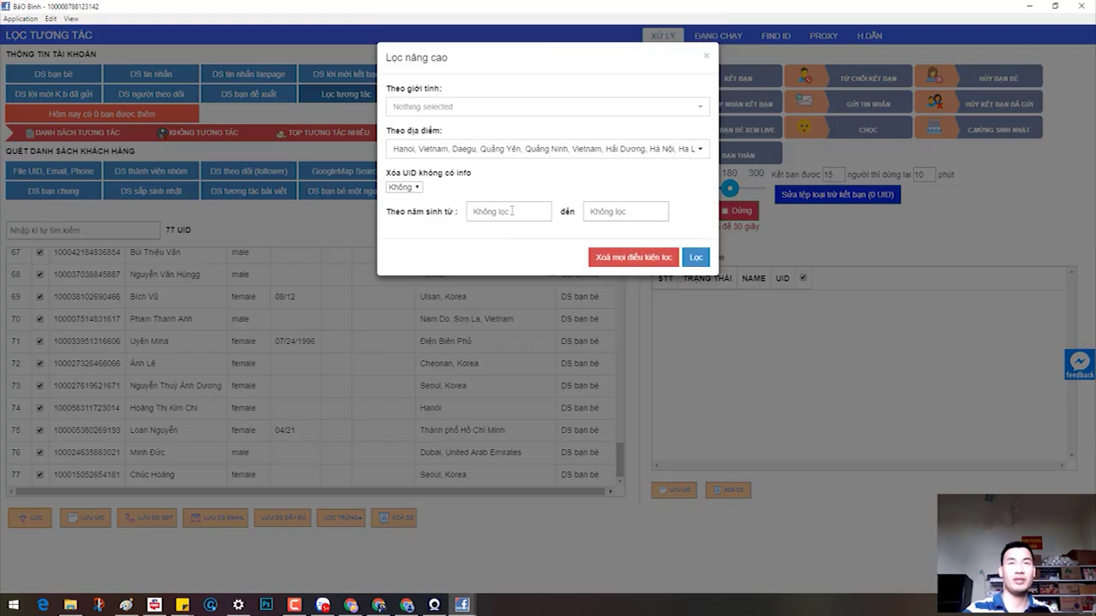
pyautogui.click(486, 151)
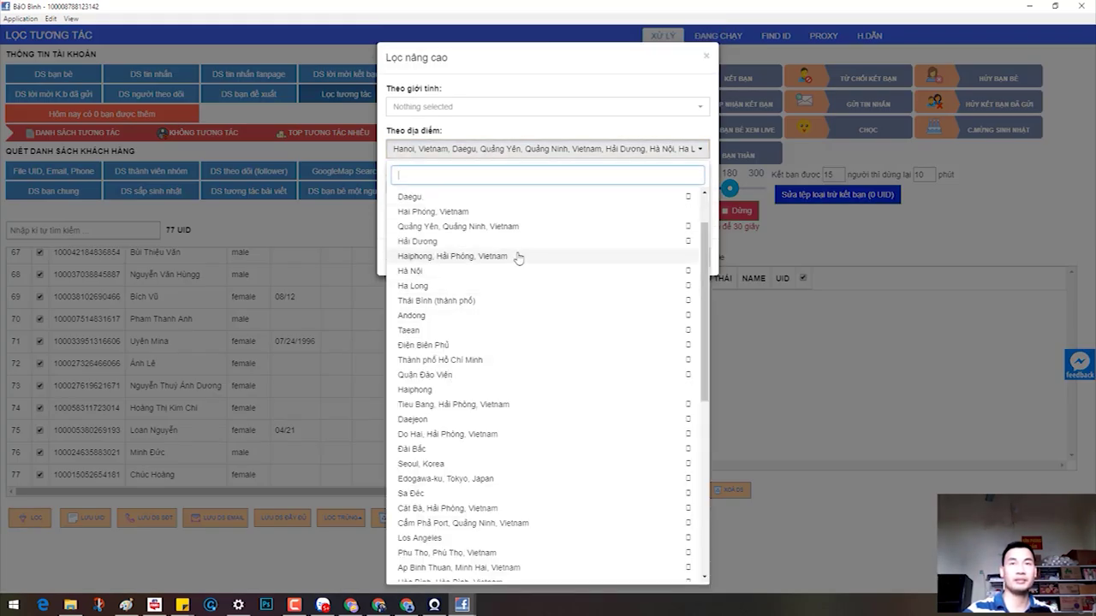
pyautogui.click(540, 256)
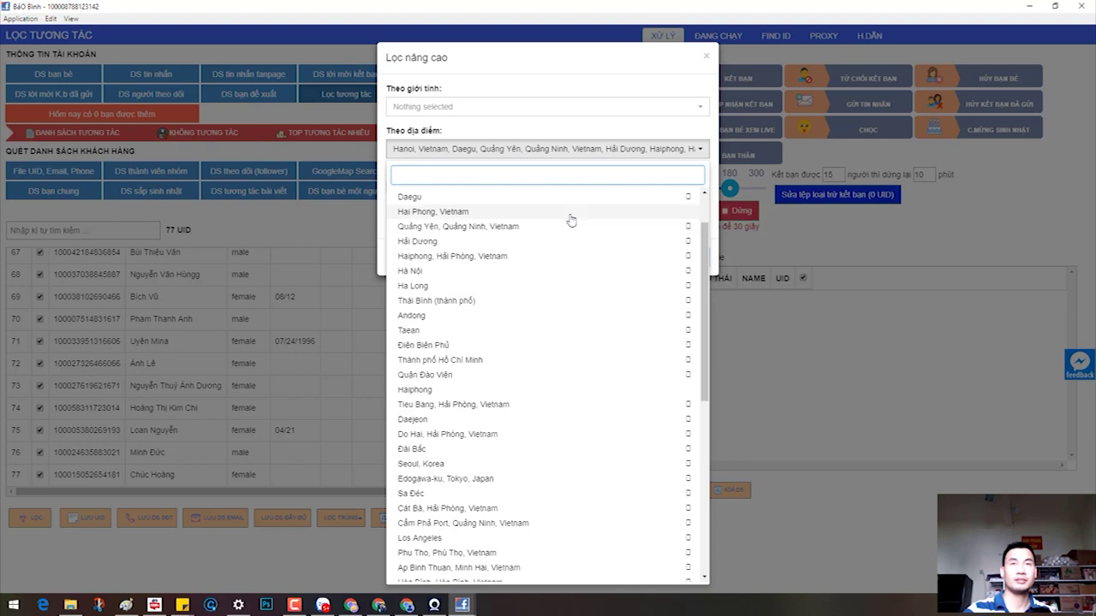
pyautogui.click(574, 213)
pyautogui.click(585, 60)
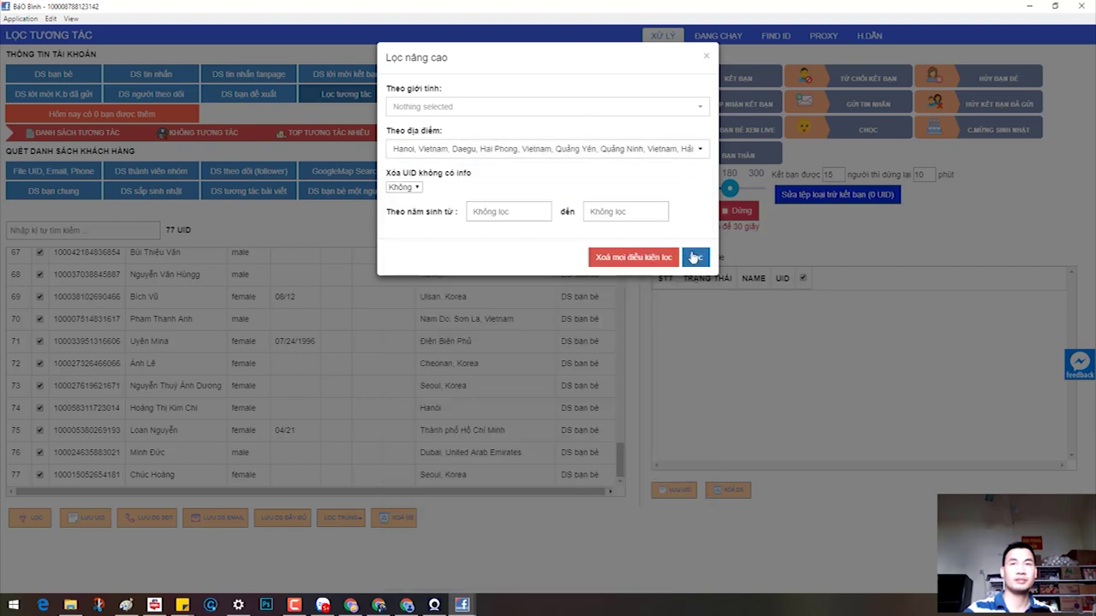
pyautogui.click(695, 257)
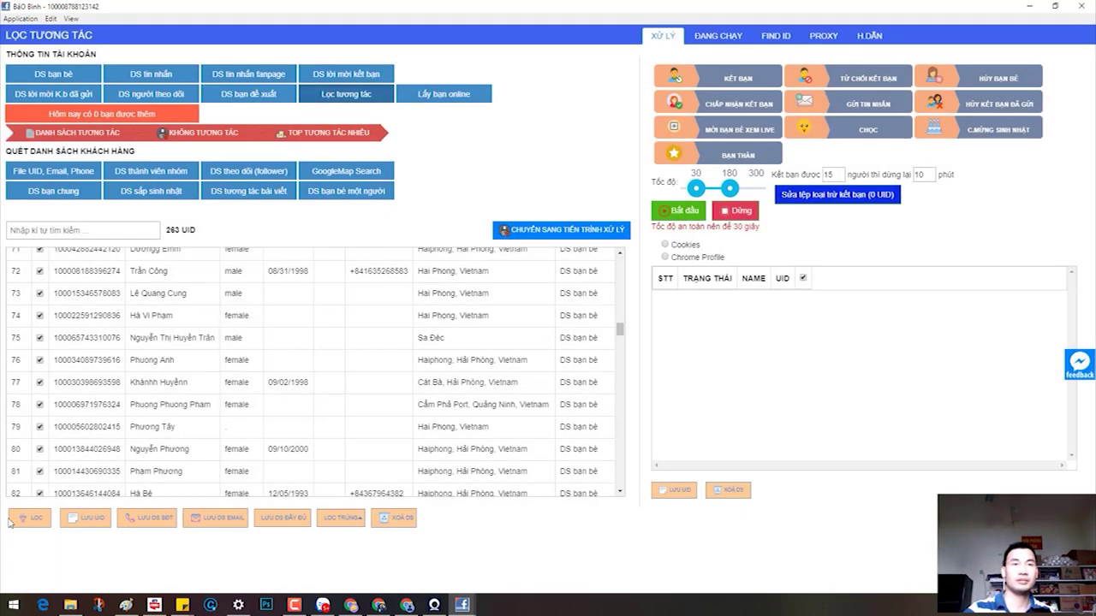
# Step: Remove 'Tieu Bang, Hải Phòng, Vietnam' from the location filter and reapply it
pyautogui.click(29, 518)
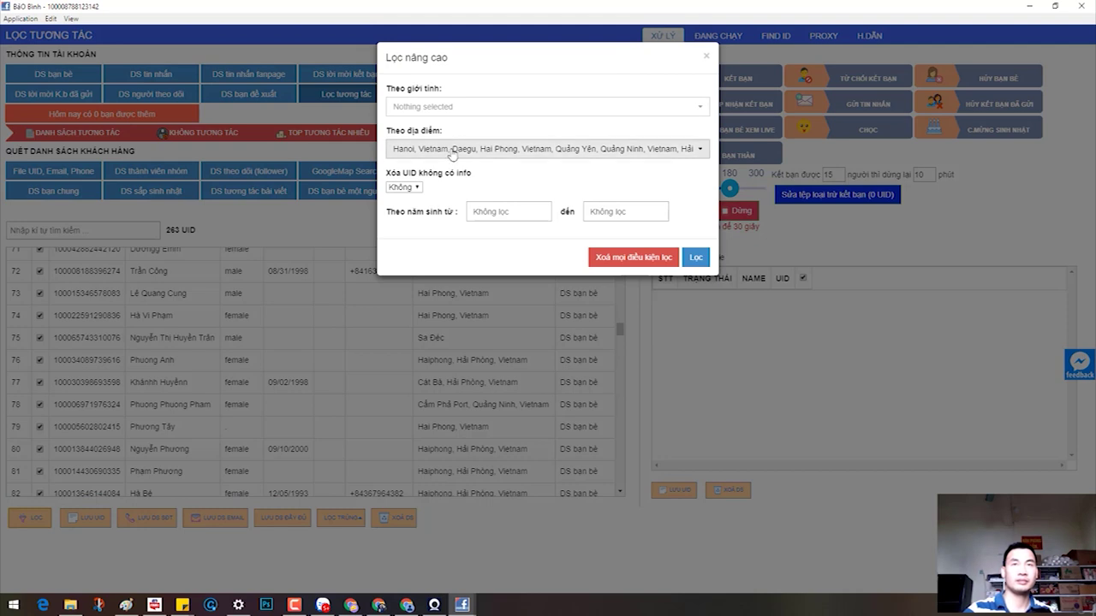
pyautogui.click(453, 151)
pyautogui.scroll(-1, 507, 391)
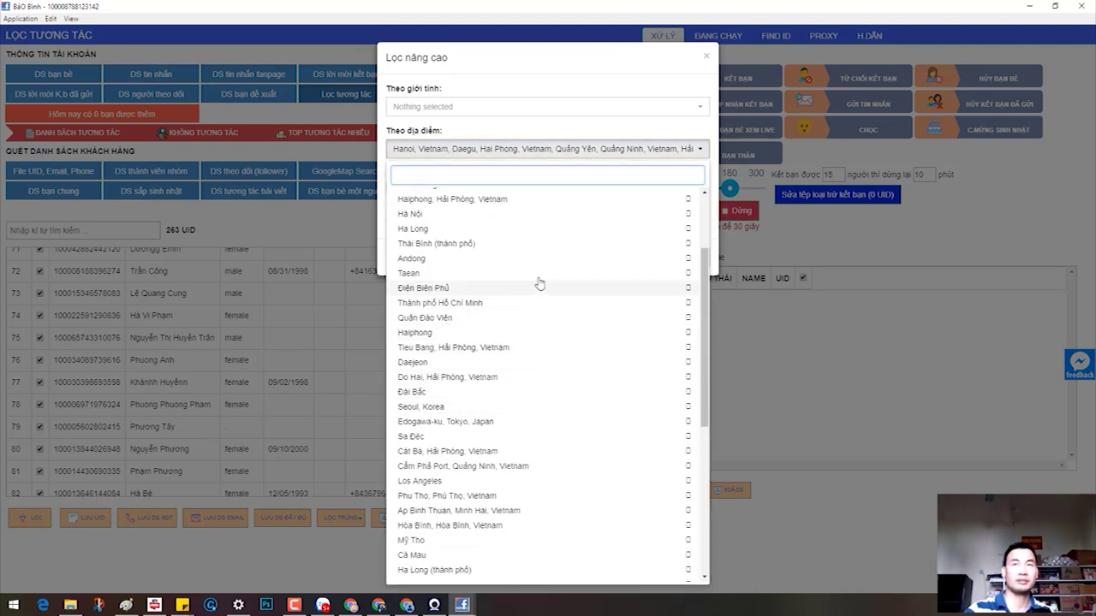
pyautogui.click(515, 351)
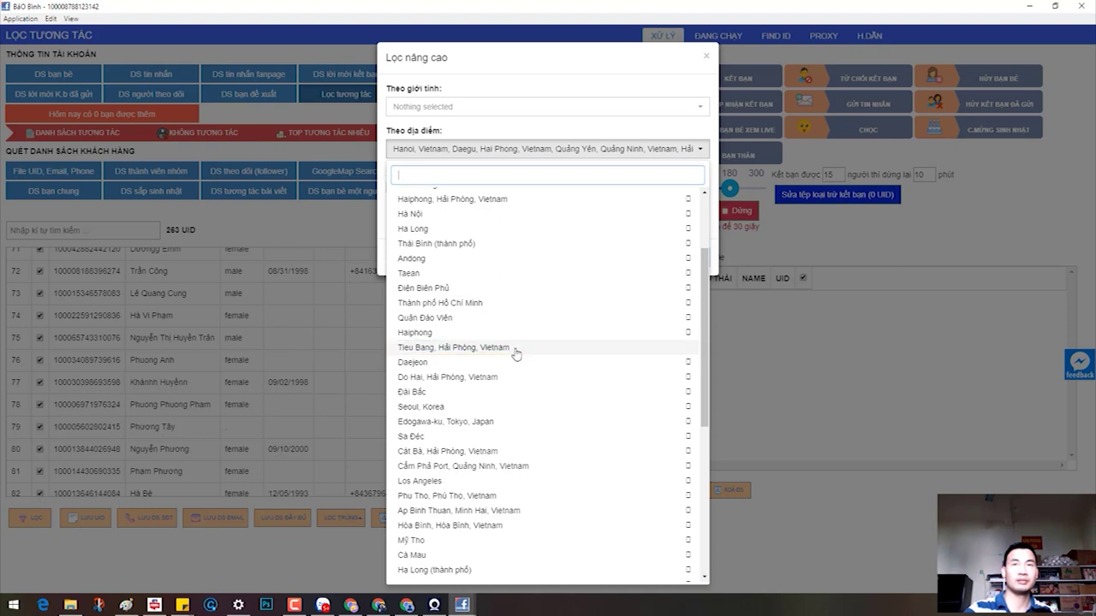
pyautogui.click(599, 72)
pyautogui.click(696, 259)
# Step: Include friends with no address (Không có địa chỉ) and reapply, giving 539 UIDs
pyautogui.click(33, 518)
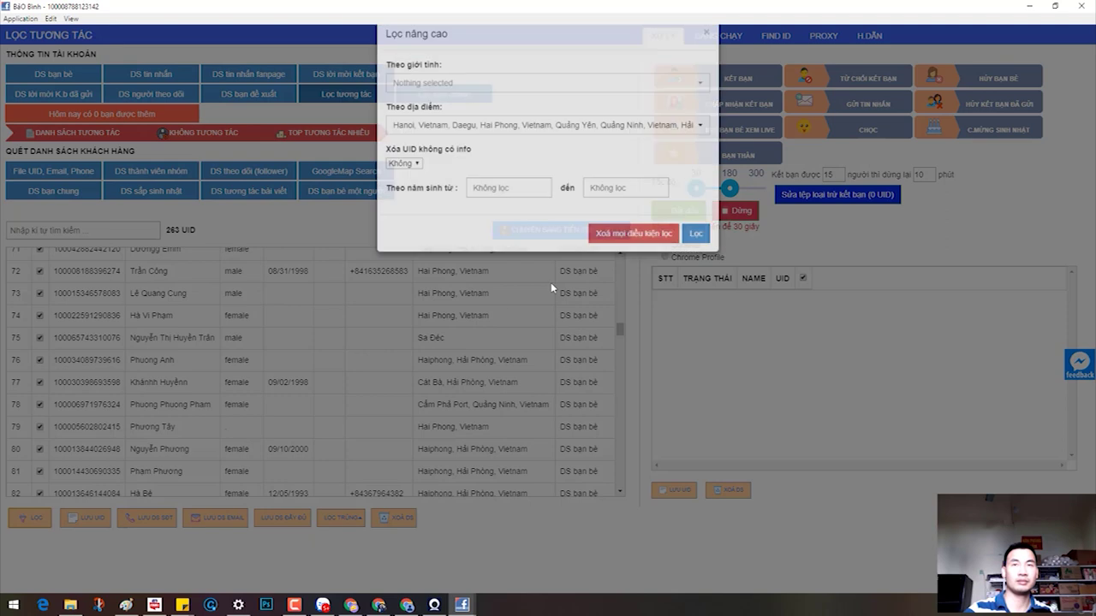
pyautogui.click(643, 148)
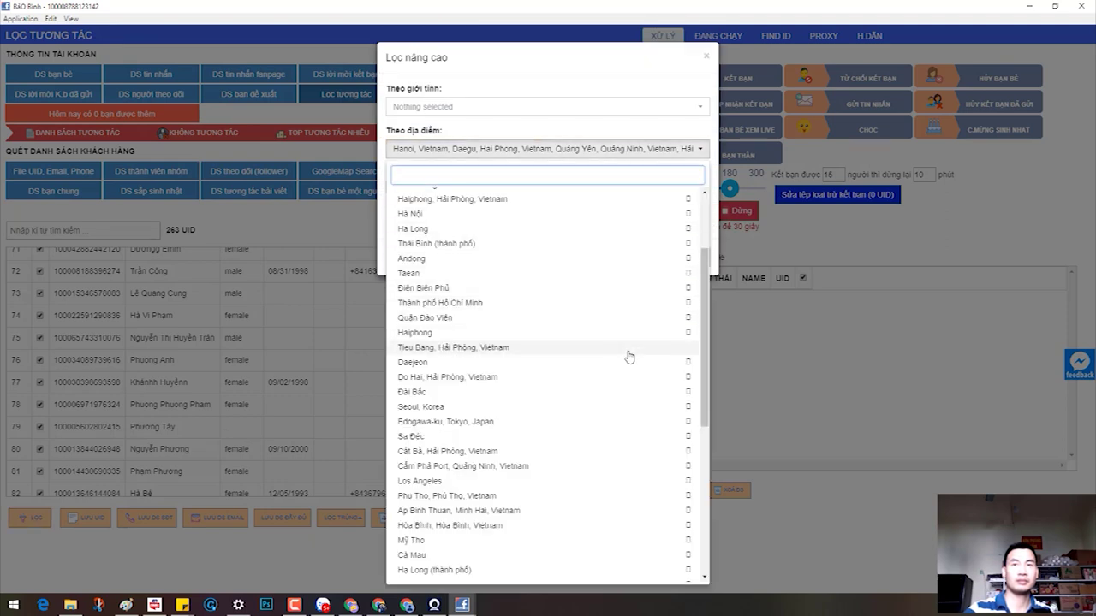
pyautogui.scroll(4, 628, 358)
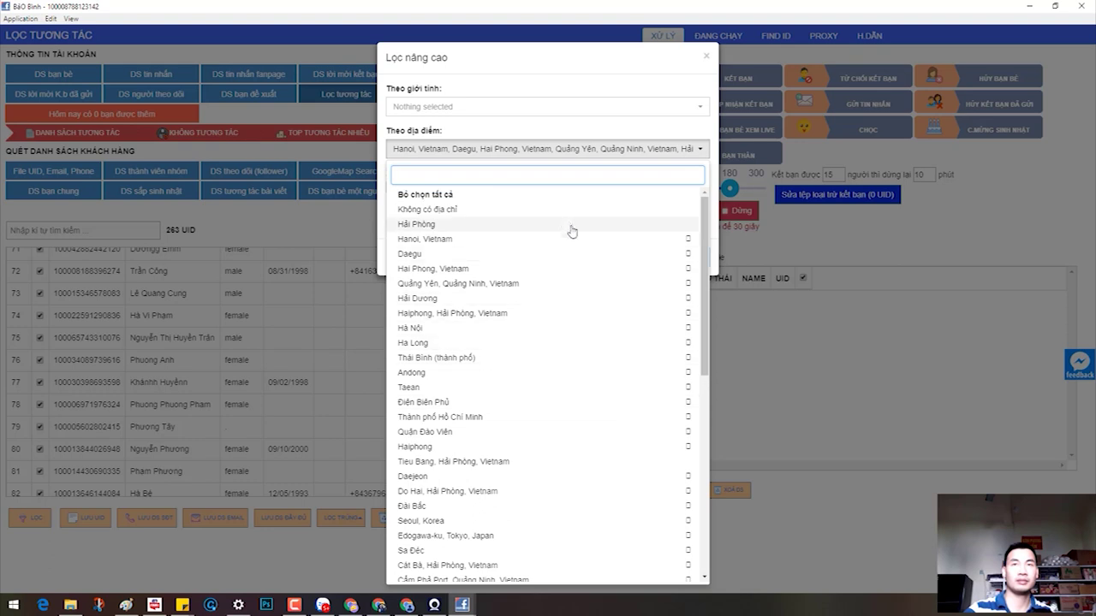
pyautogui.click(566, 208)
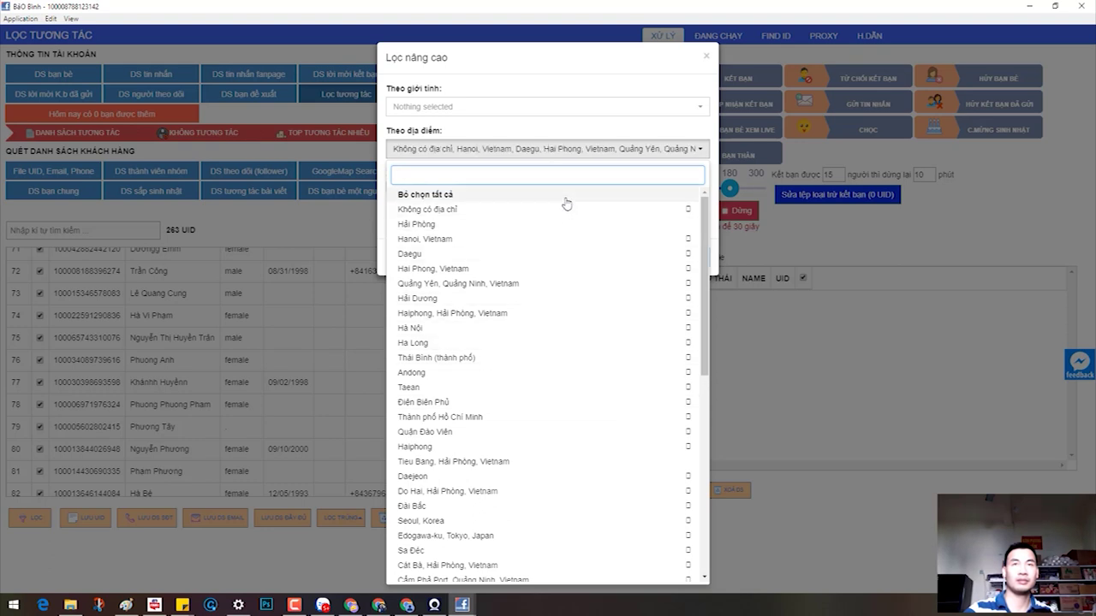
pyautogui.click(568, 69)
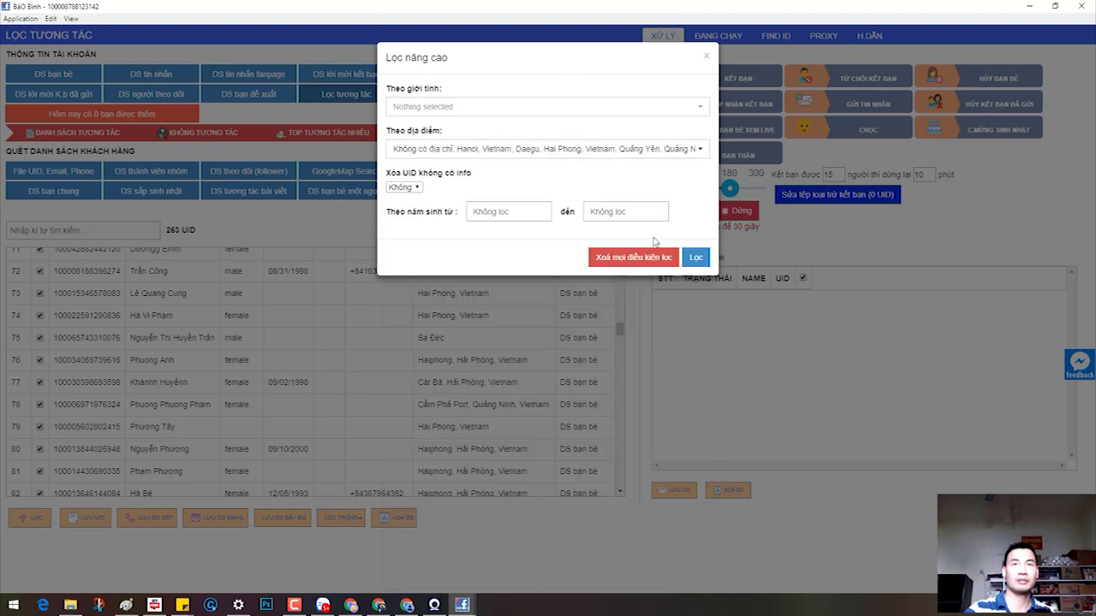
pyautogui.click(695, 257)
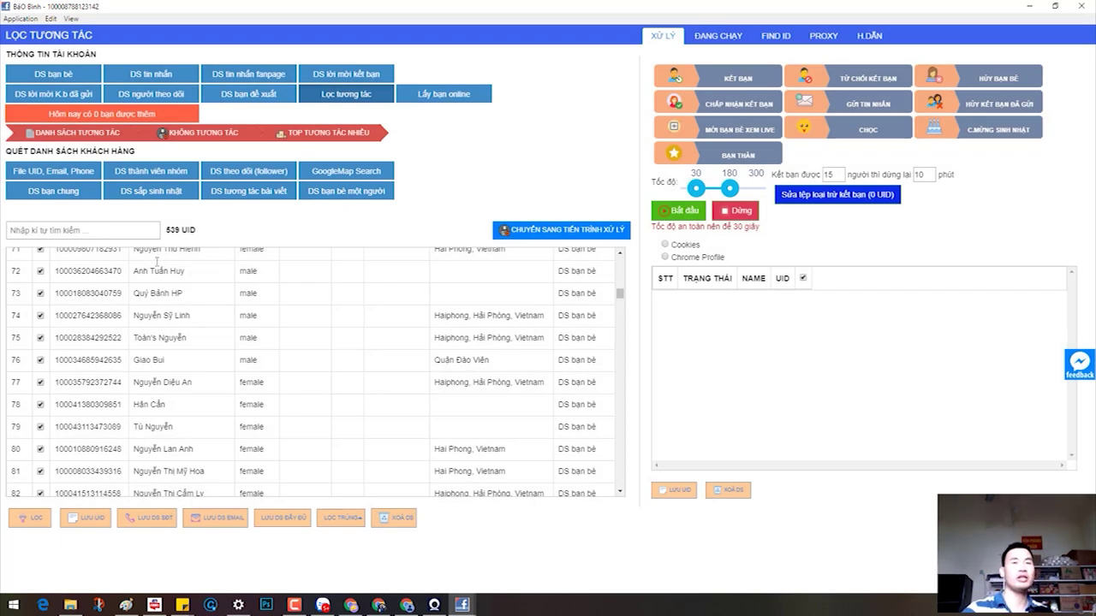
# Step: Send the 539 filtered friends to the Huỷ bạn bè process at speed 32 and start it
pyautogui.click(571, 231)
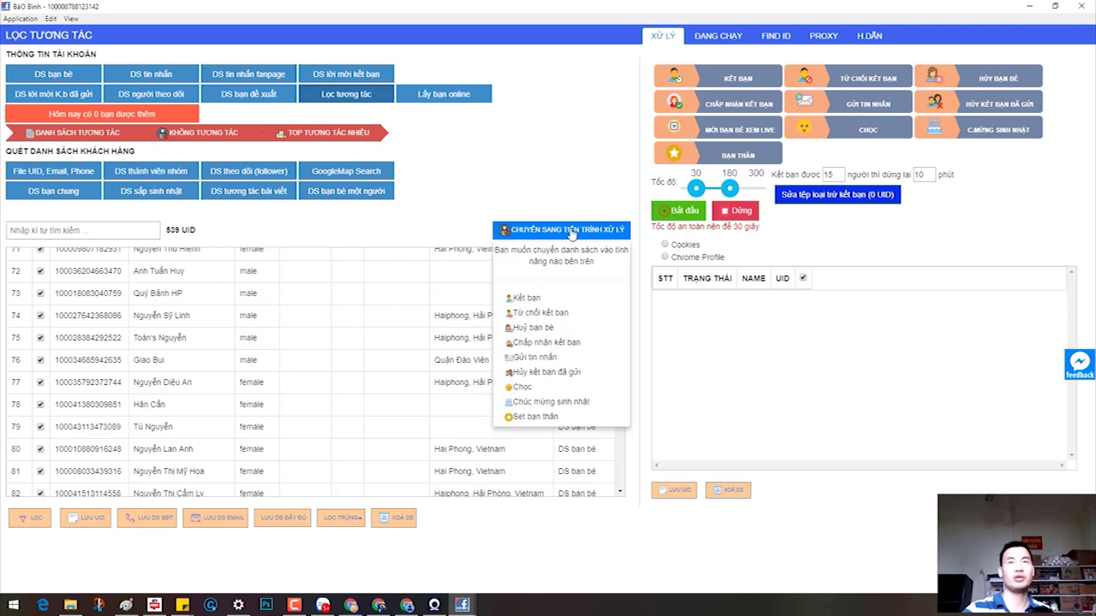
pyautogui.click(539, 327)
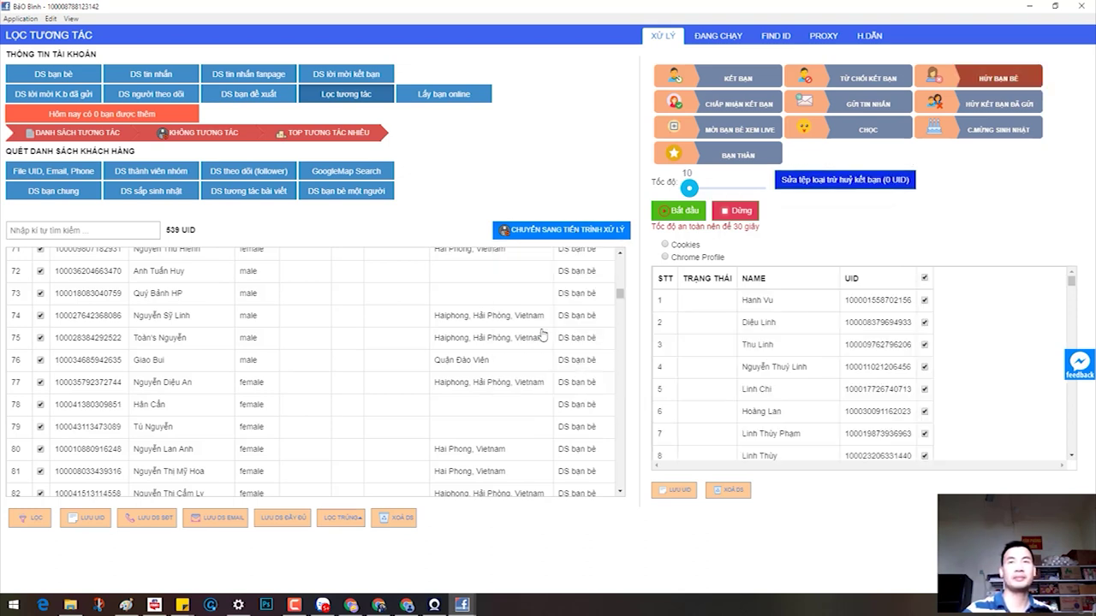
pyautogui.moveTo(689, 187); pyautogui.dragTo(697, 191)
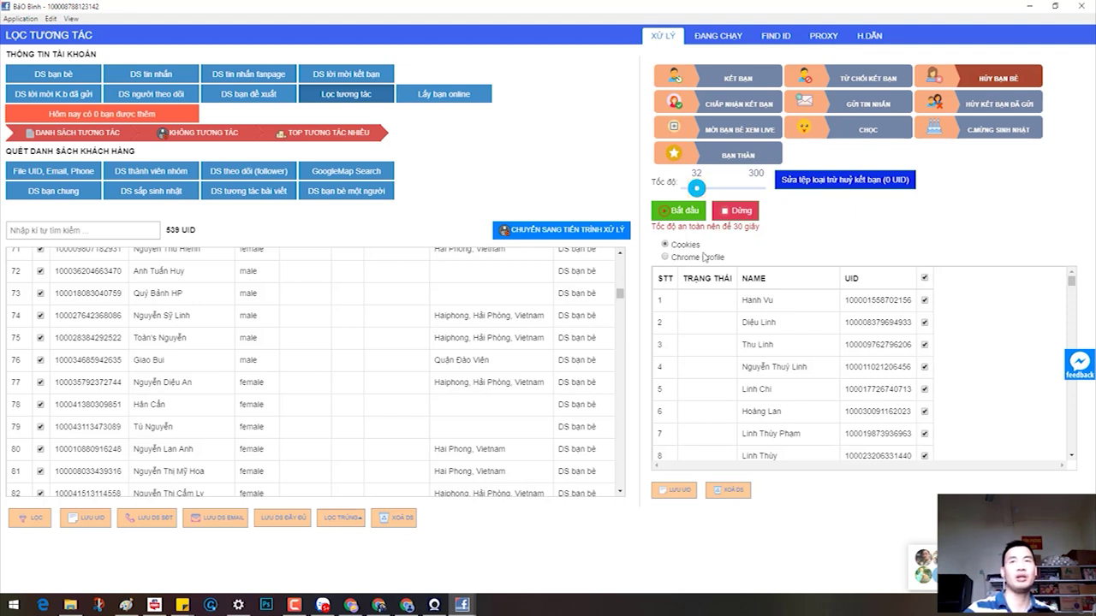
pyautogui.click(666, 212)
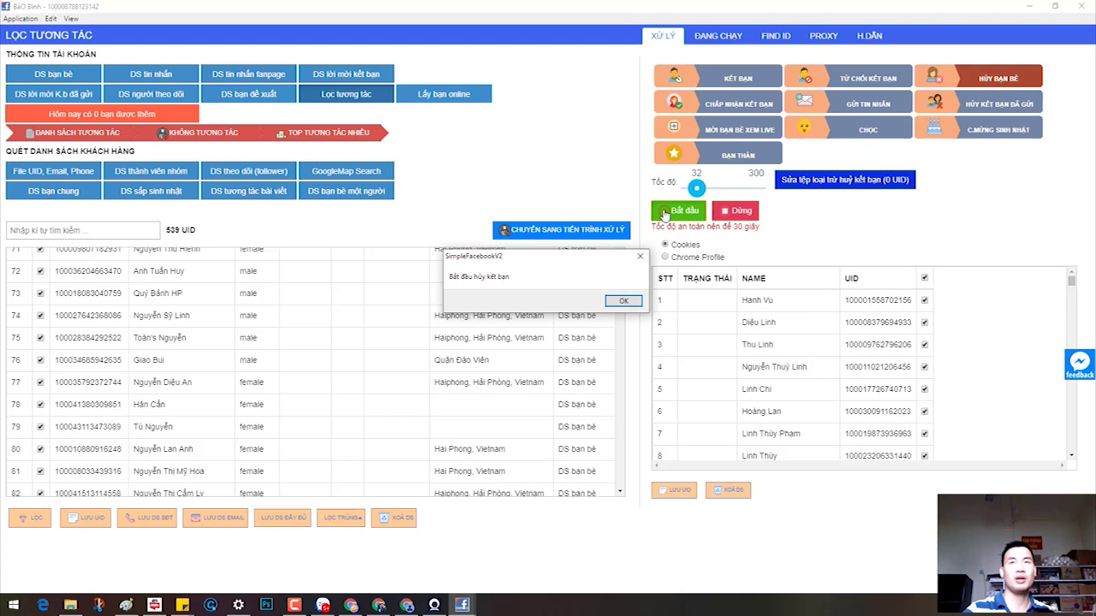
pyautogui.click(622, 301)
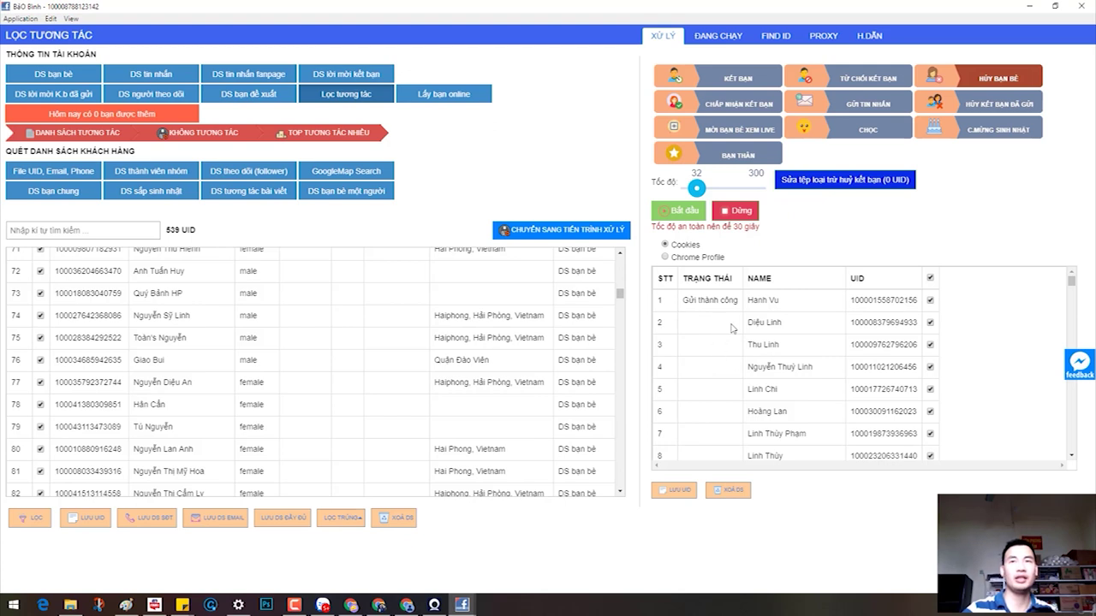
# Step: Reload the Facebook profile and confirm the Bạn bè section now shows 1.227 friends
pyautogui.click(408, 605)
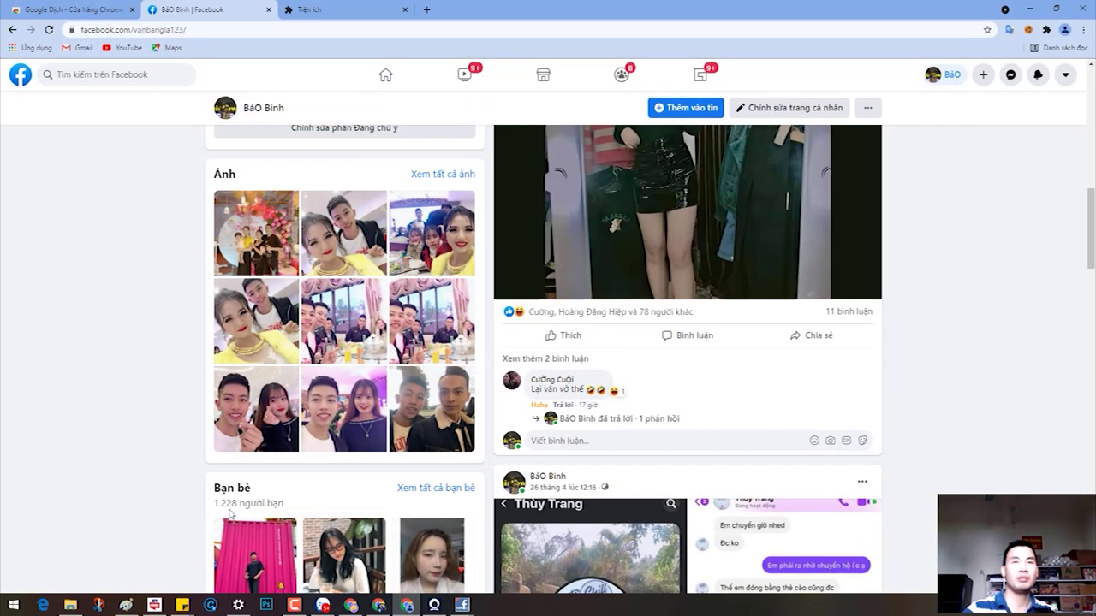
pyautogui.click(49, 30)
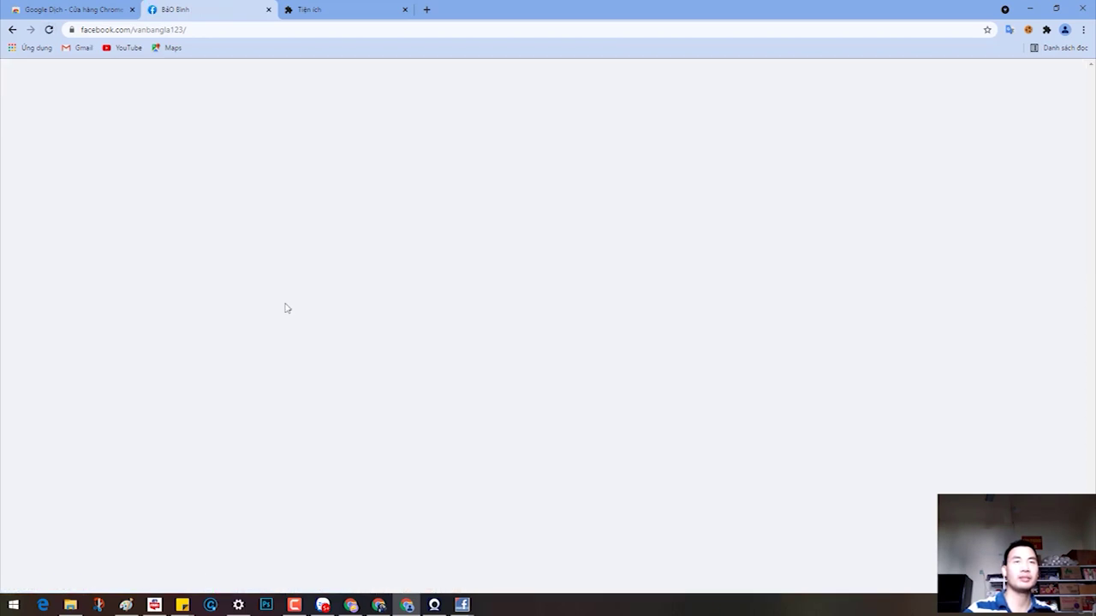
pyautogui.scroll(-8, 288, 334)
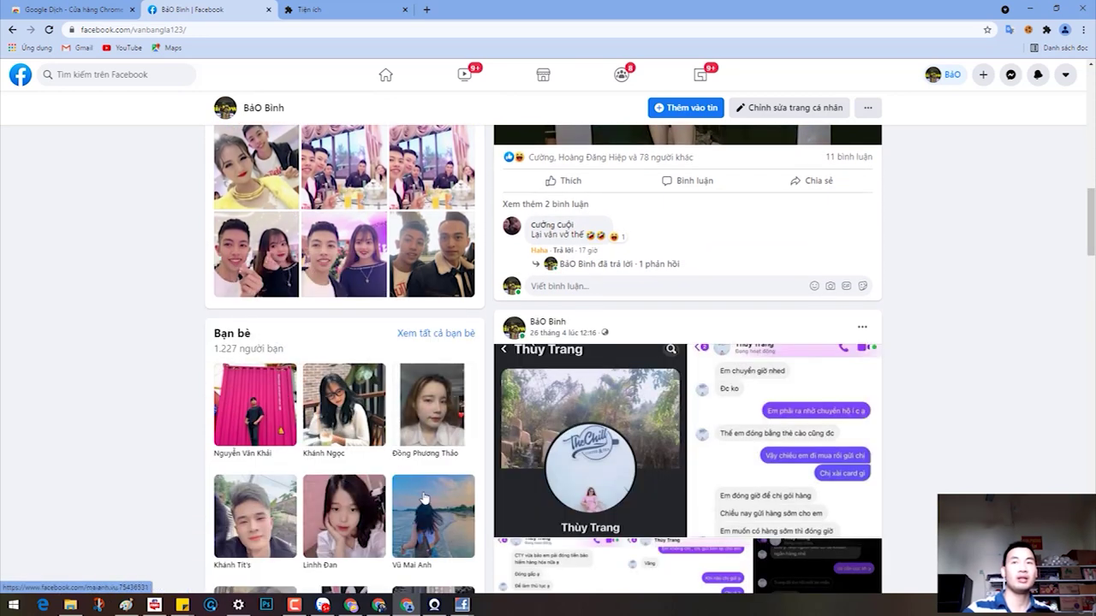
pyautogui.moveTo(426, 496)
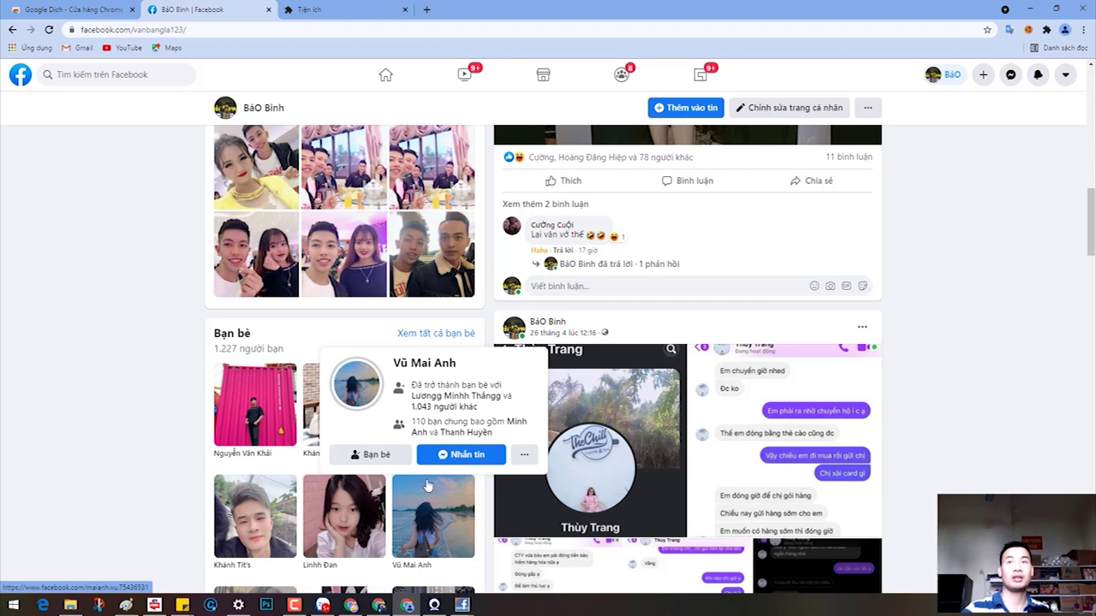
pyautogui.scroll(-2, 479, 467)
pyautogui.scroll(-5, 484, 464)
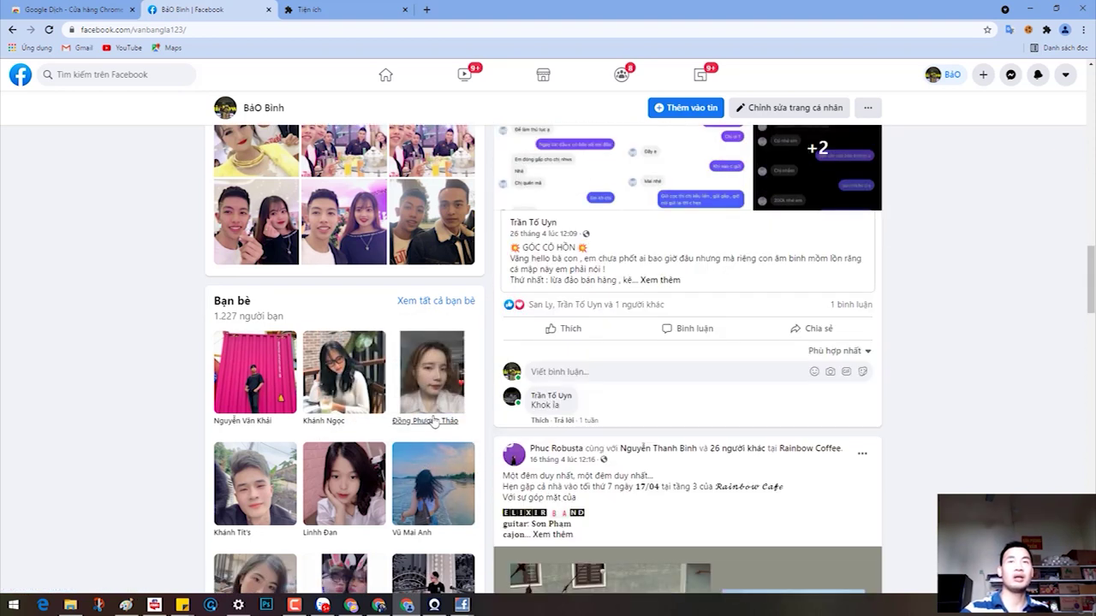
pyautogui.moveTo(462, 605)
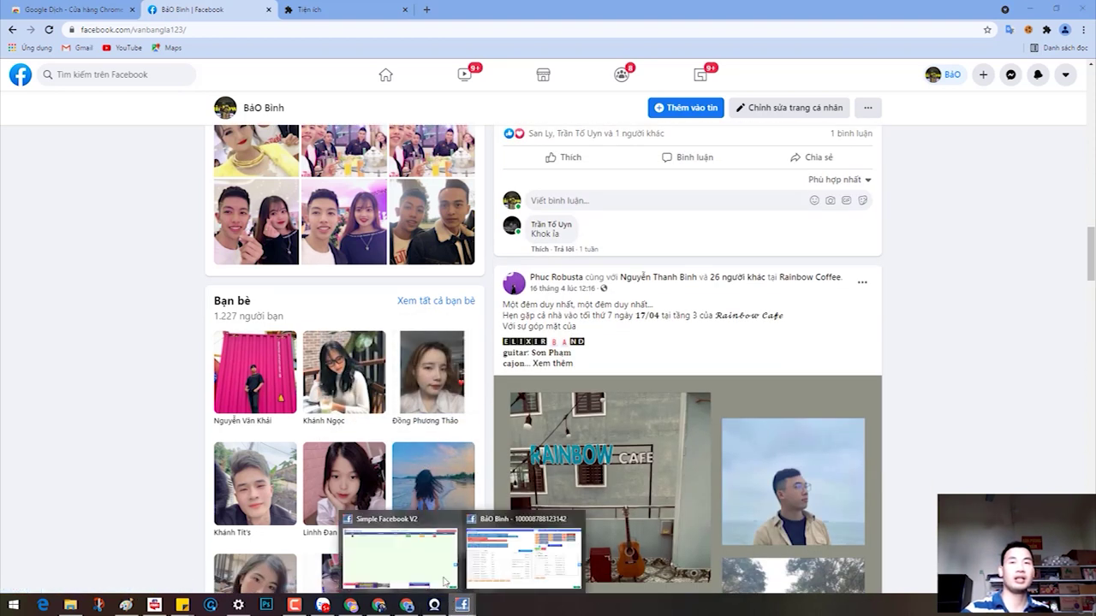
pyautogui.click(508, 535)
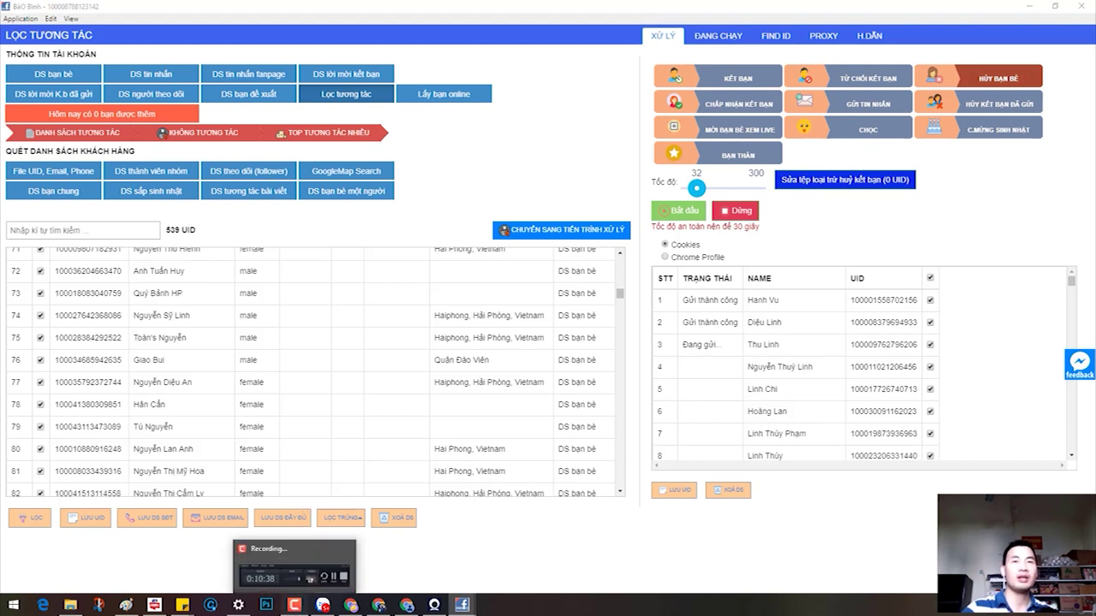
# Step: Bring the LỌC TƯƠNG TÁC window forward to watch the unfriend queue progress
pyautogui.click(294, 604)
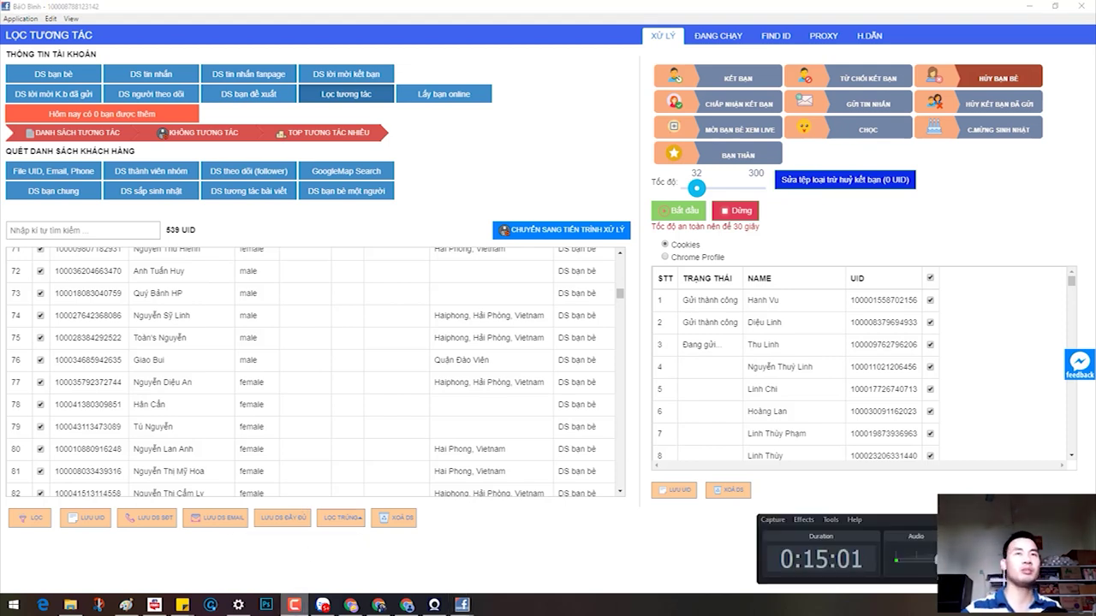